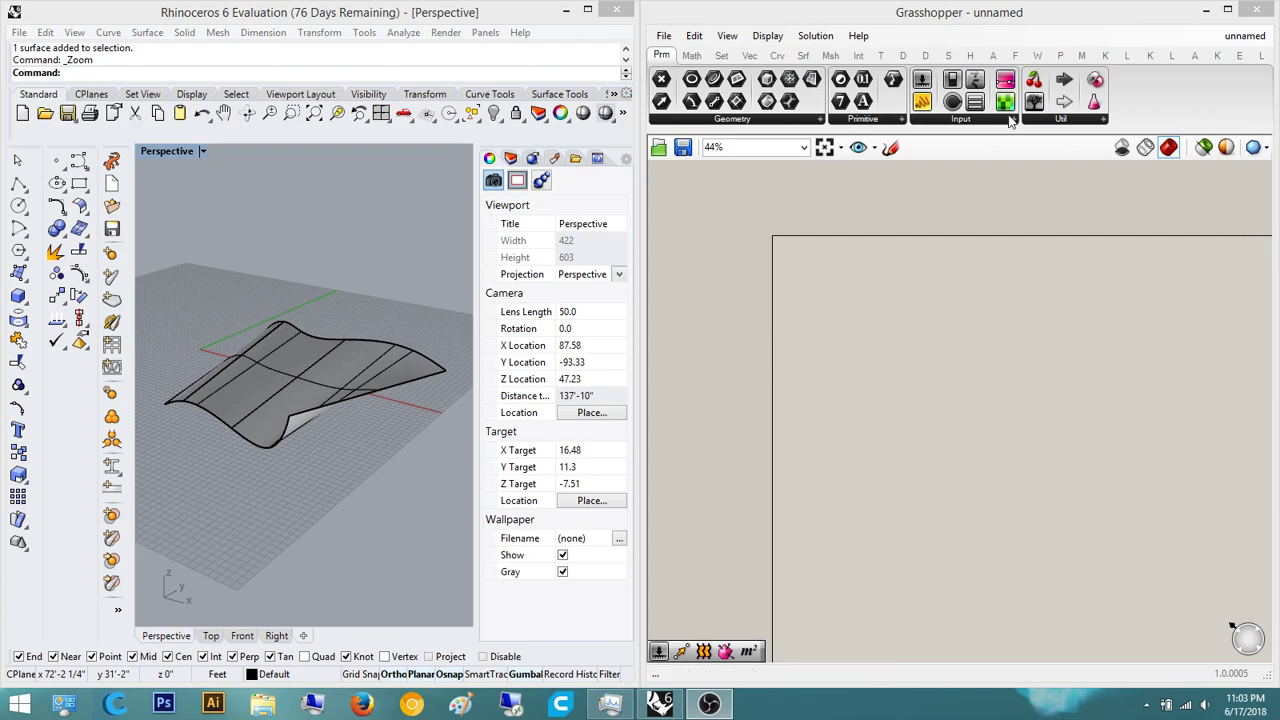
pyautogui.click(886, 320)
pyautogui.scroll(5, 886, 320)
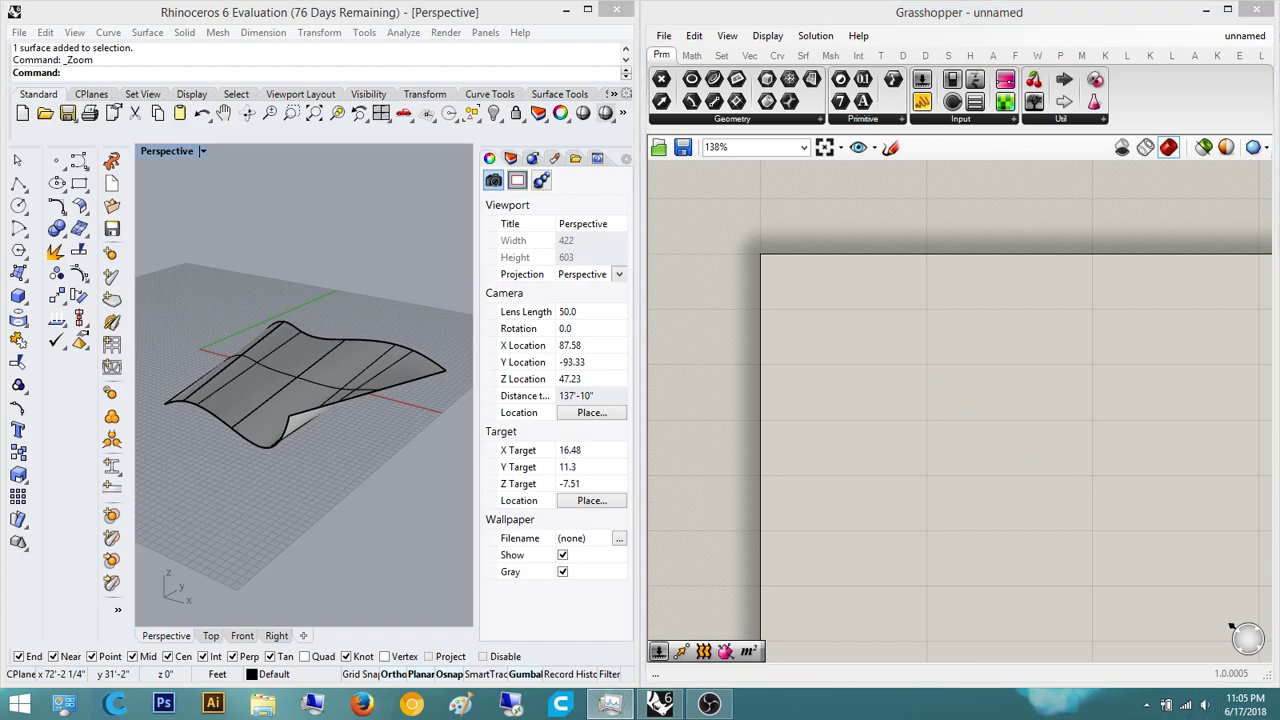
pyautogui.click(474, 6)
pyautogui.moveTo(973, 331); pyautogui.dragTo(999, 292, button='right')
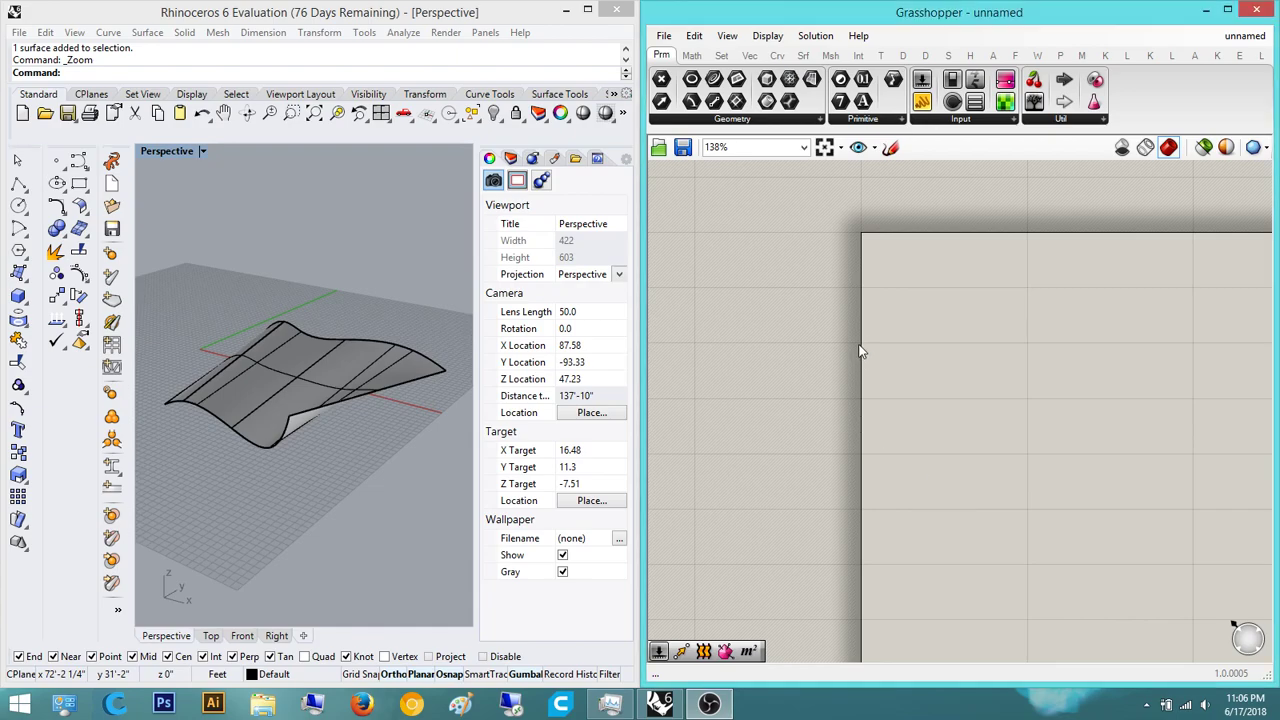
# - Examine the curved surface from several angles in the Perspective view
pyautogui.scroll(-3, 900, 335)
pyautogui.moveTo(294, 381); pyautogui.dragTo(278, 308, button='right')
pyautogui.scroll(6, 341, 362)
pyautogui.scroll(-6, 278, 310)
pyautogui.moveTo(298, 363); pyautogui.dragTo(210, 365, button='right')
pyautogui.moveTo(361, 402); pyautogui.dragTo(372, 316, button='right')
pyautogui.click(372, 312)
pyautogui.click(405, 245)
pyautogui.moveTo(405, 245); pyautogui.dragTo(543, 285, button='right')
# - Place a Surface parameter near the upper-left corner of the Grasshopper canvas
pyautogui.doubleClick(856, 300)
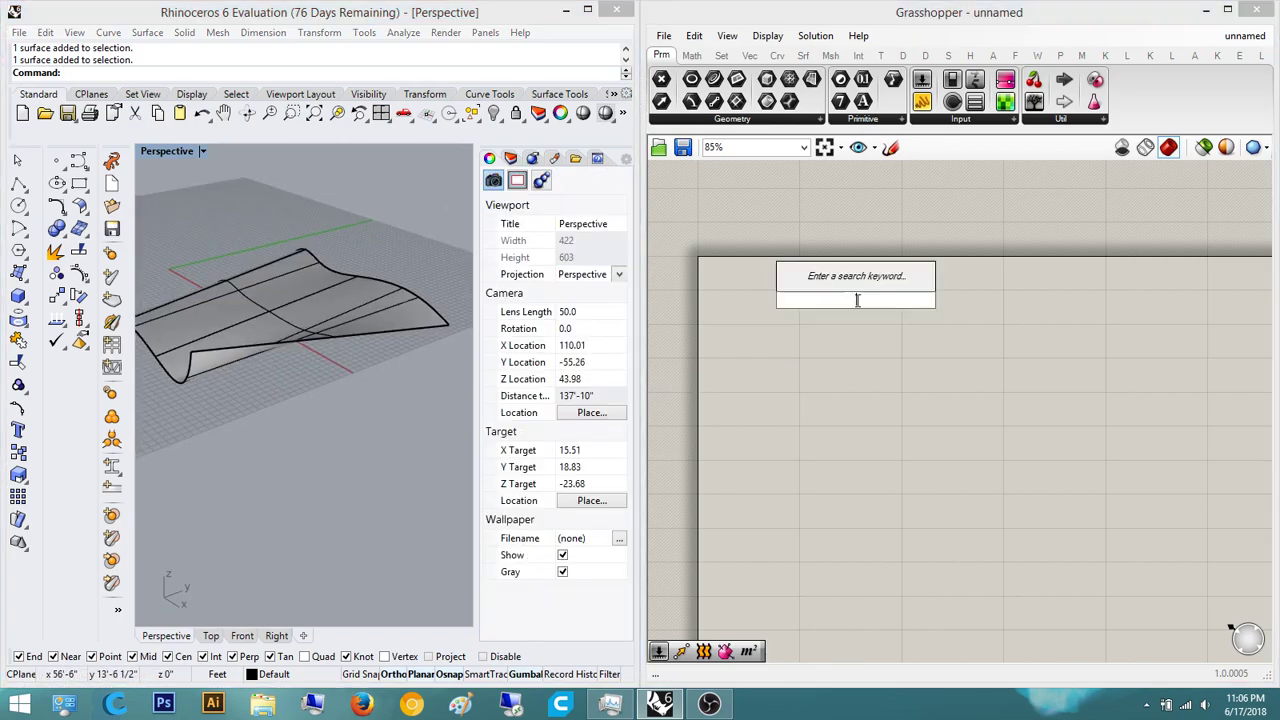
pyautogui.write('a')
pyautogui.press('BackSpace')
pyautogui.write('surf')
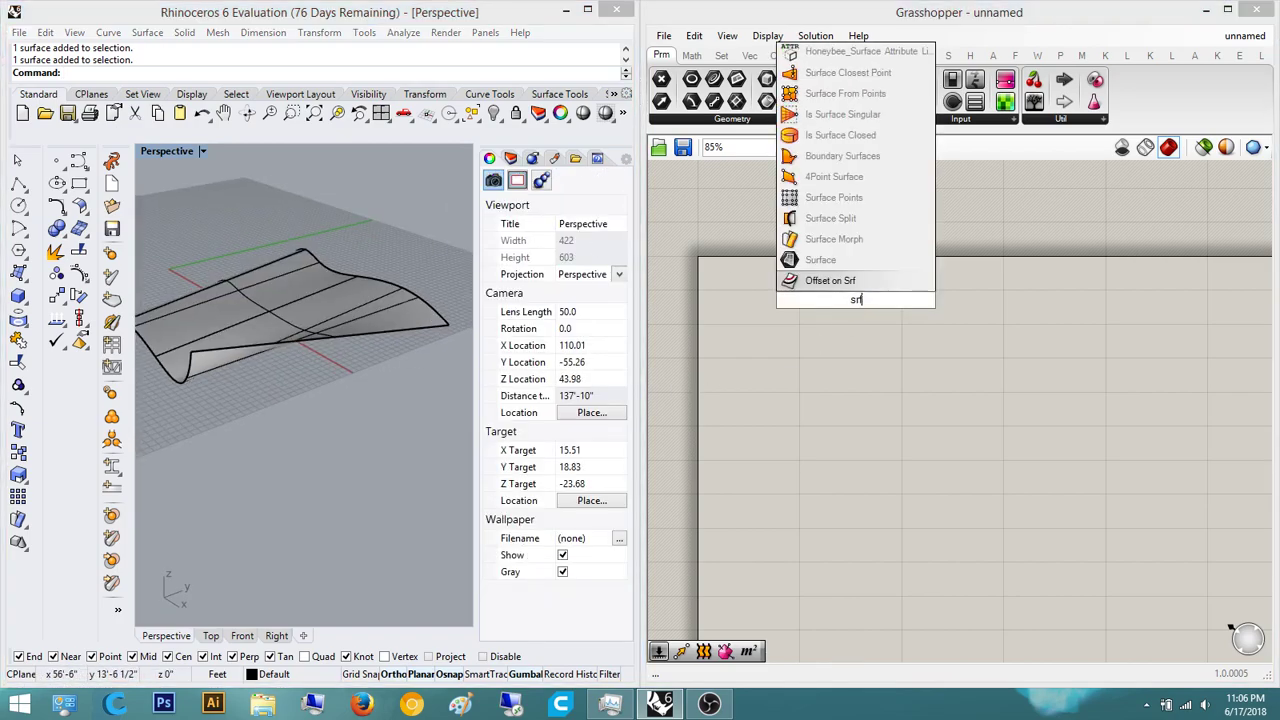
pyautogui.press('Return')
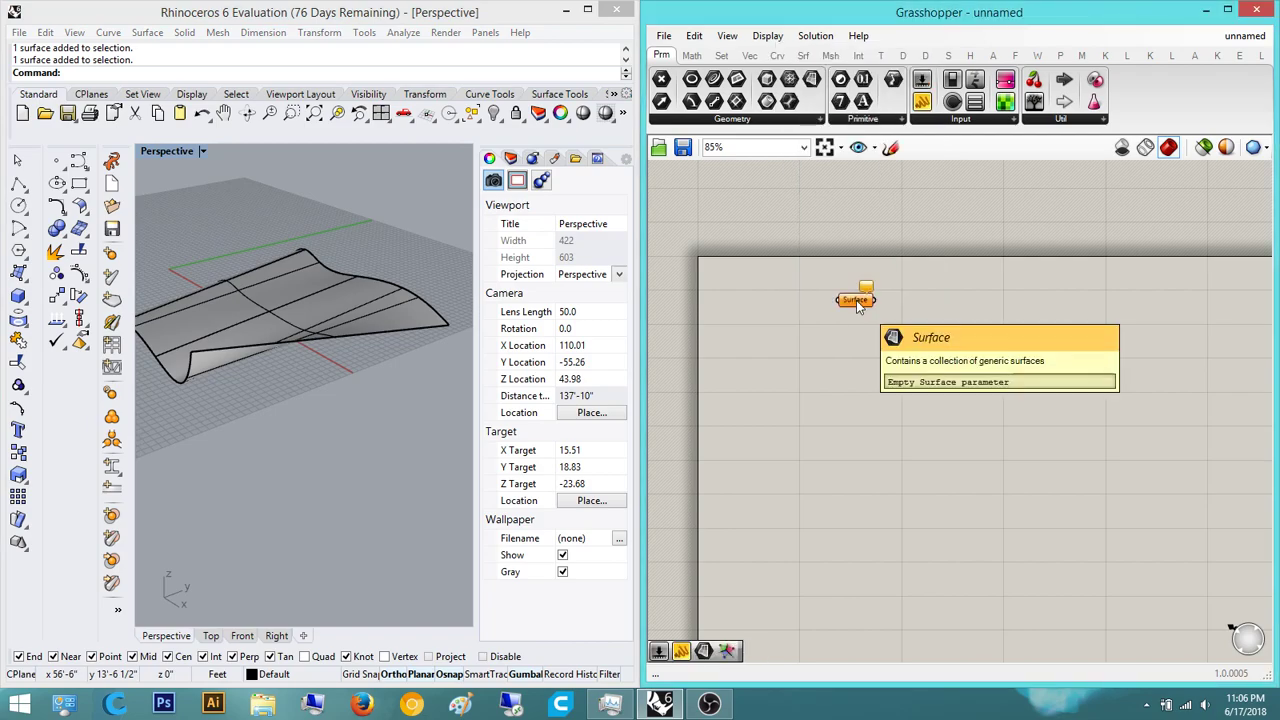
# - Reference the curved Rhino surface as the single surface of the Surface parameter
pyautogui.click(286, 349)
pyautogui.rightClick(857, 302)
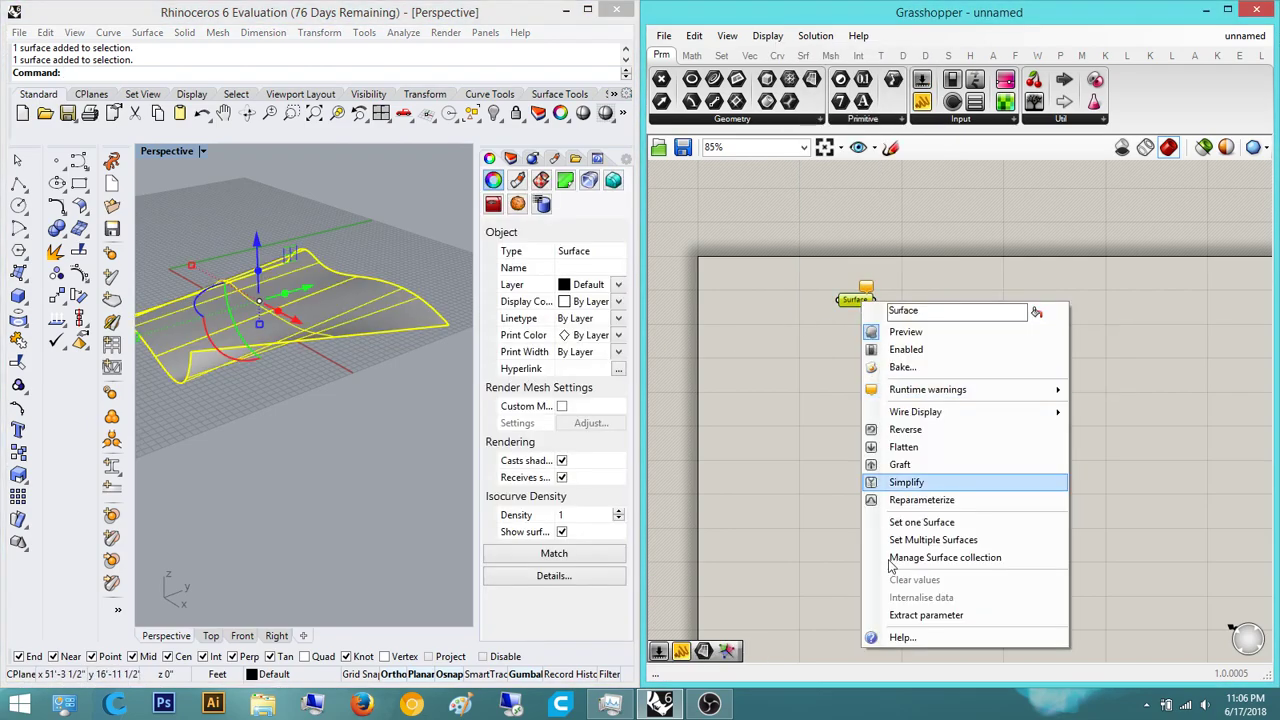
pyautogui.click(925, 522)
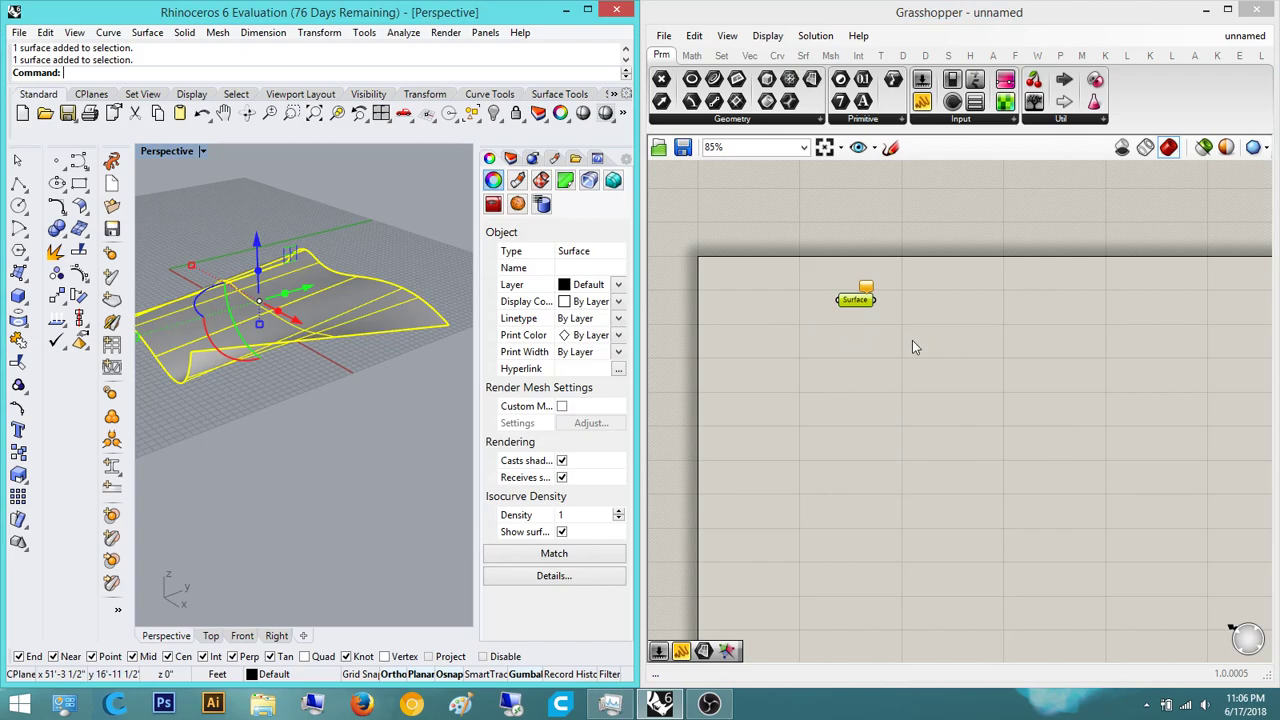
pyautogui.click(804, 366)
pyautogui.scroll(1, 804, 366)
pyautogui.moveTo(804, 366); pyautogui.dragTo(988, 305, button='right')
pyautogui.click(314, 229)
pyautogui.moveTo(290, 312); pyautogui.dragTo(370, 363, button='right')
pyautogui.scroll(2, 280, 349)
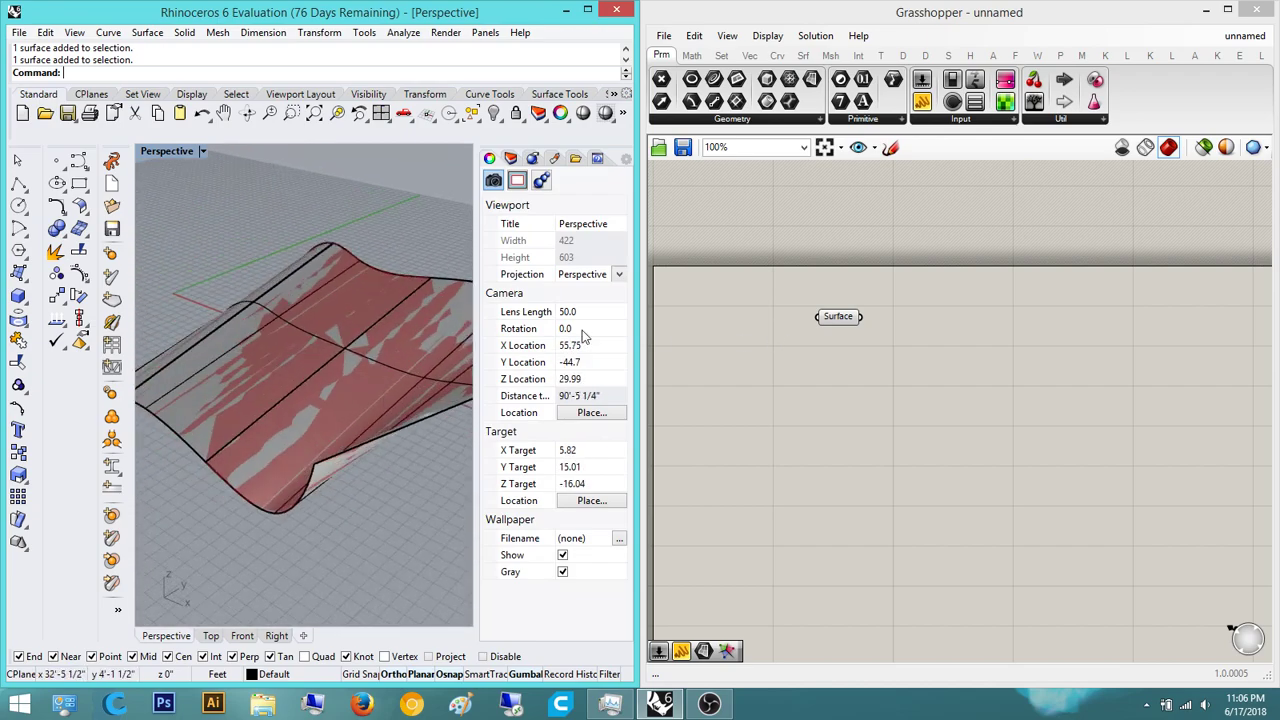
# - Hide the original Rhino surface so that only the Grasshopper preview is displayed
pyautogui.moveTo(350, 262); pyautogui.dragTo(329, 299, button='right')
pyautogui.click(329, 299)
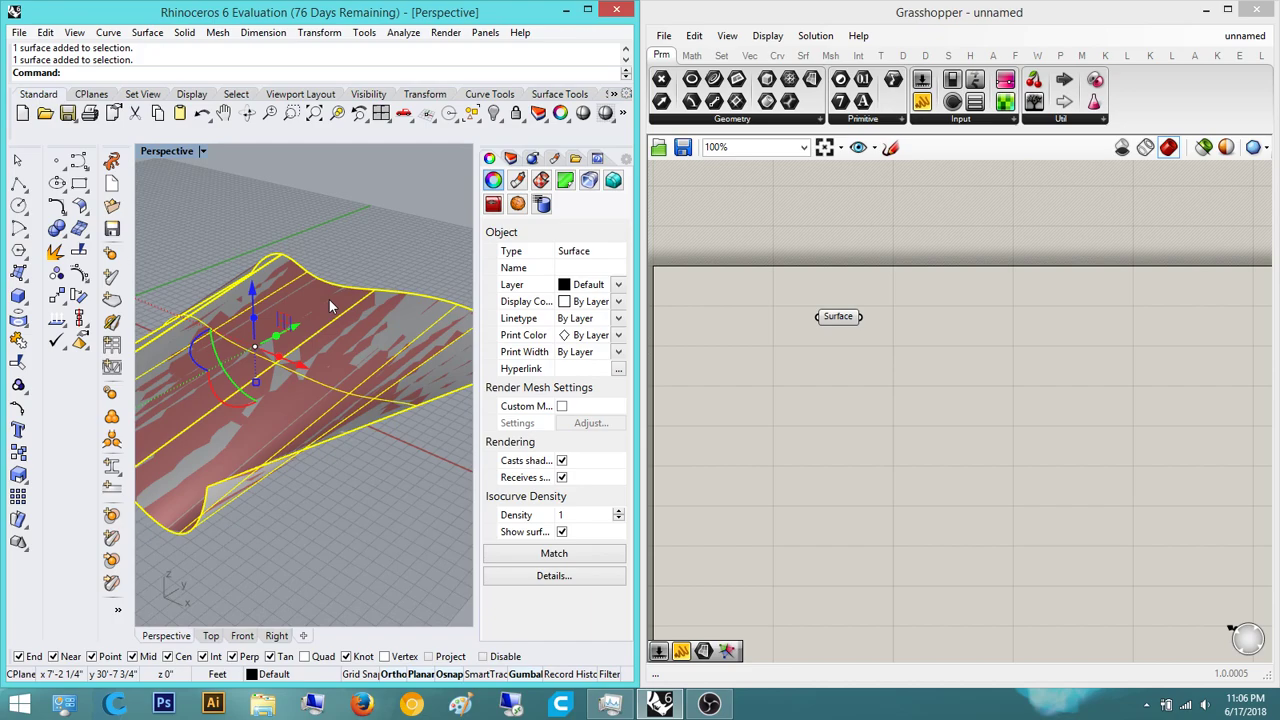
pyautogui.hotkey('ctrl', 'h')
pyautogui.moveTo(314, 323); pyautogui.dragTo(222, 430, button='right')
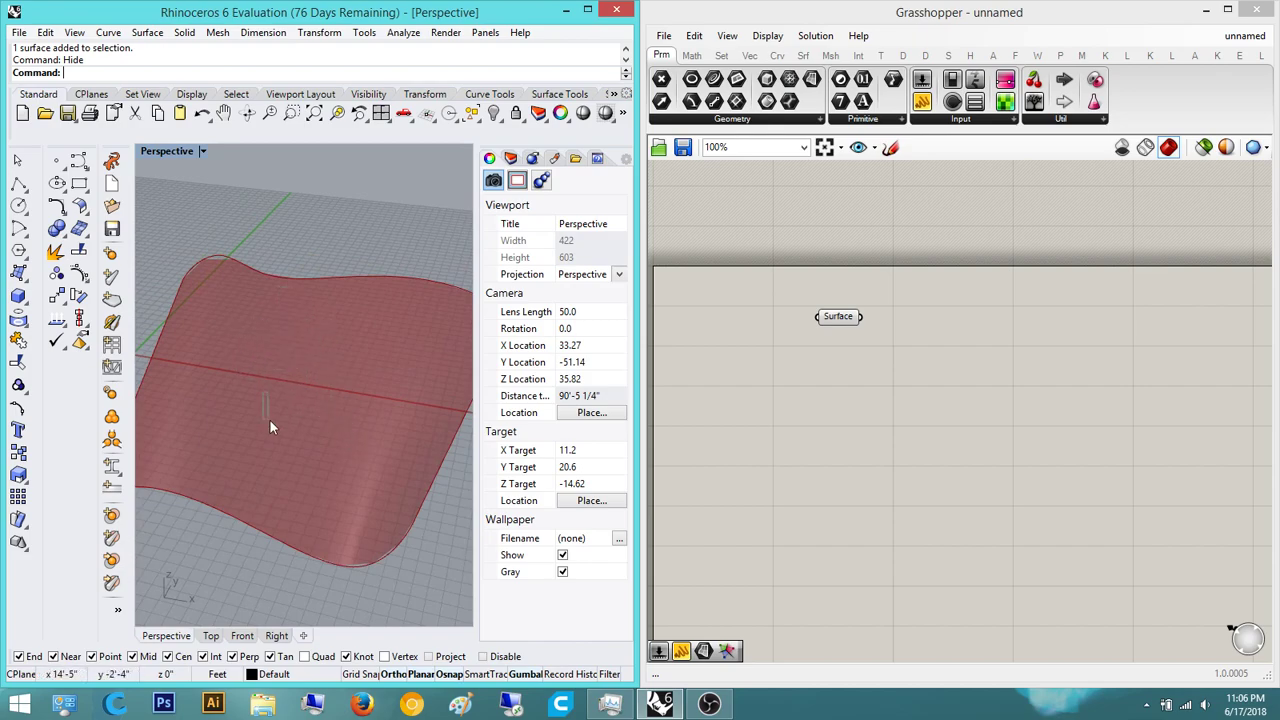
# - Move the Surface parameter lower and closer to the left edge of the canvas sheet
pyautogui.moveTo(949, 379); pyautogui.dragTo(983, 368, button='right')
pyautogui.scroll(1, 914, 324)
pyautogui.scroll(-1, 914, 324)
pyautogui.moveTo(872, 305); pyautogui.dragTo(778, 368)
pyautogui.click(830, 366)
pyautogui.moveTo(832, 366); pyautogui.dragTo(860, 354, button='right')
pyautogui.doubleClick(1012, 398)
pyautogui.click(950, 580)
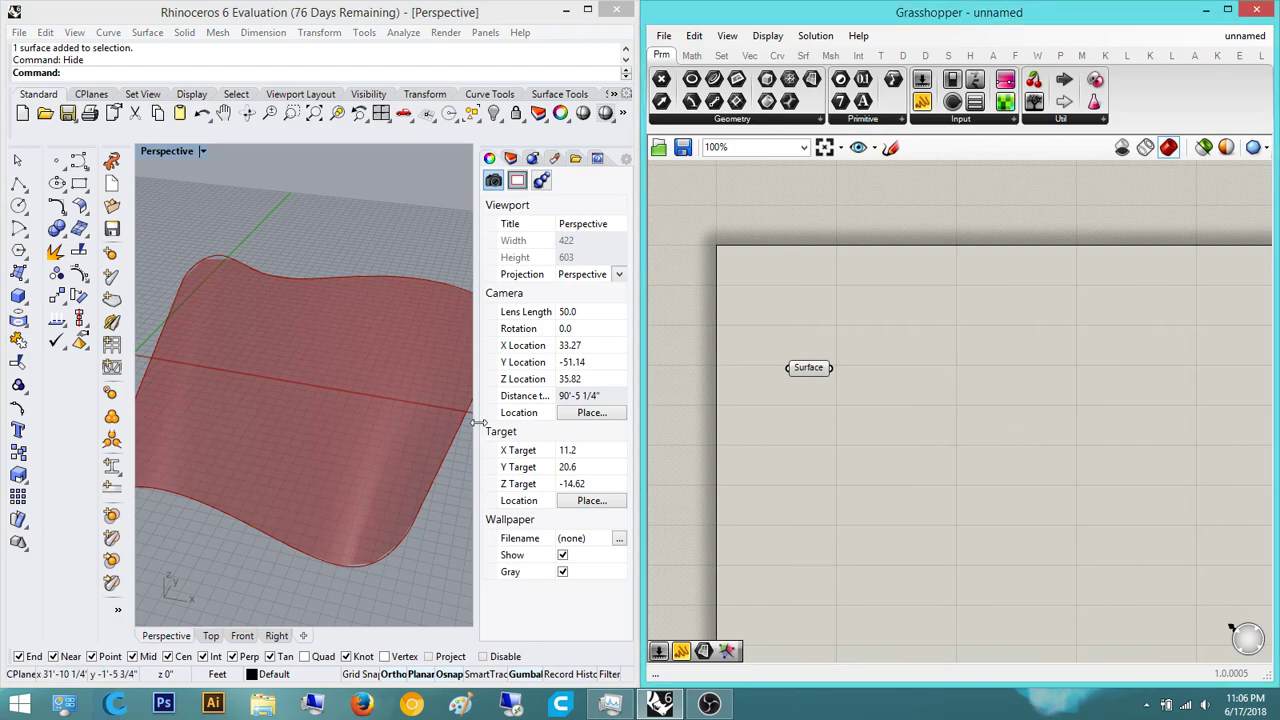
pyautogui.doubleClick(1000, 306)
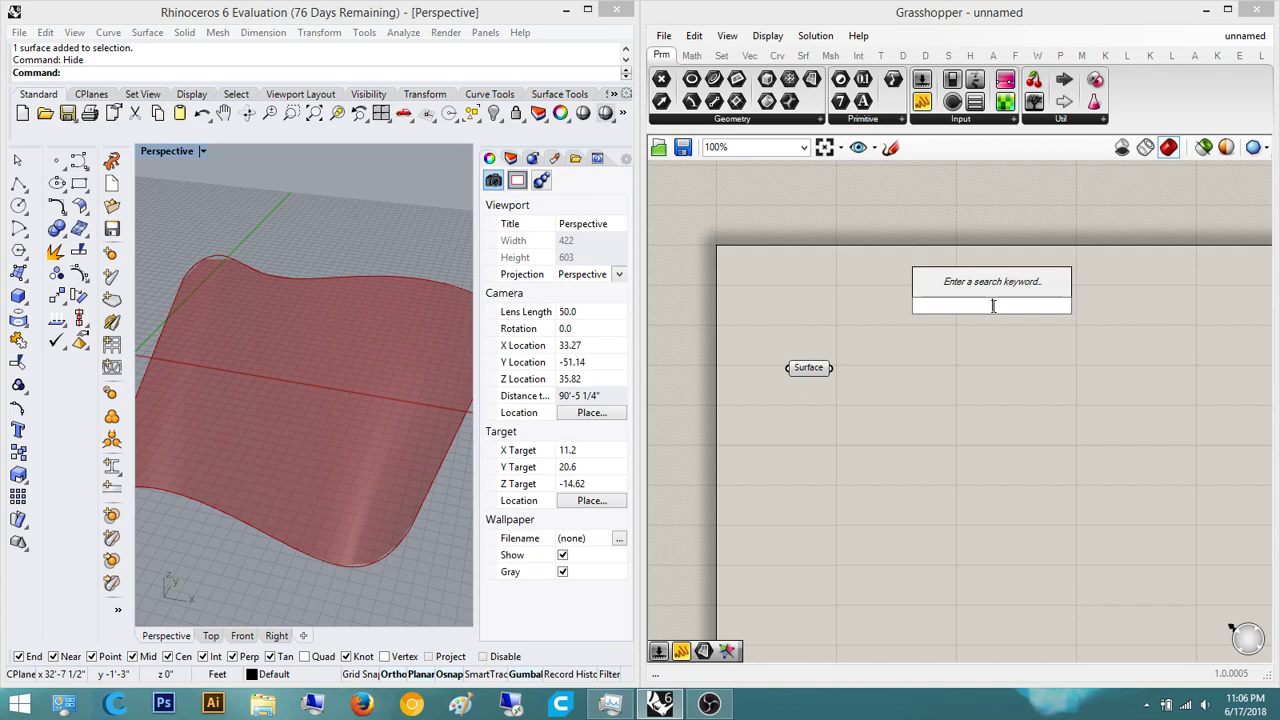
pyautogui.moveTo(792, 396); pyautogui.dragTo(652, 384, button='right')
pyautogui.scroll(2, 652, 382)
pyautogui.click(665, 342)
pyautogui.click(746, 331)
pyautogui.moveTo(746, 331); pyautogui.dragTo(850, 339, button='right')
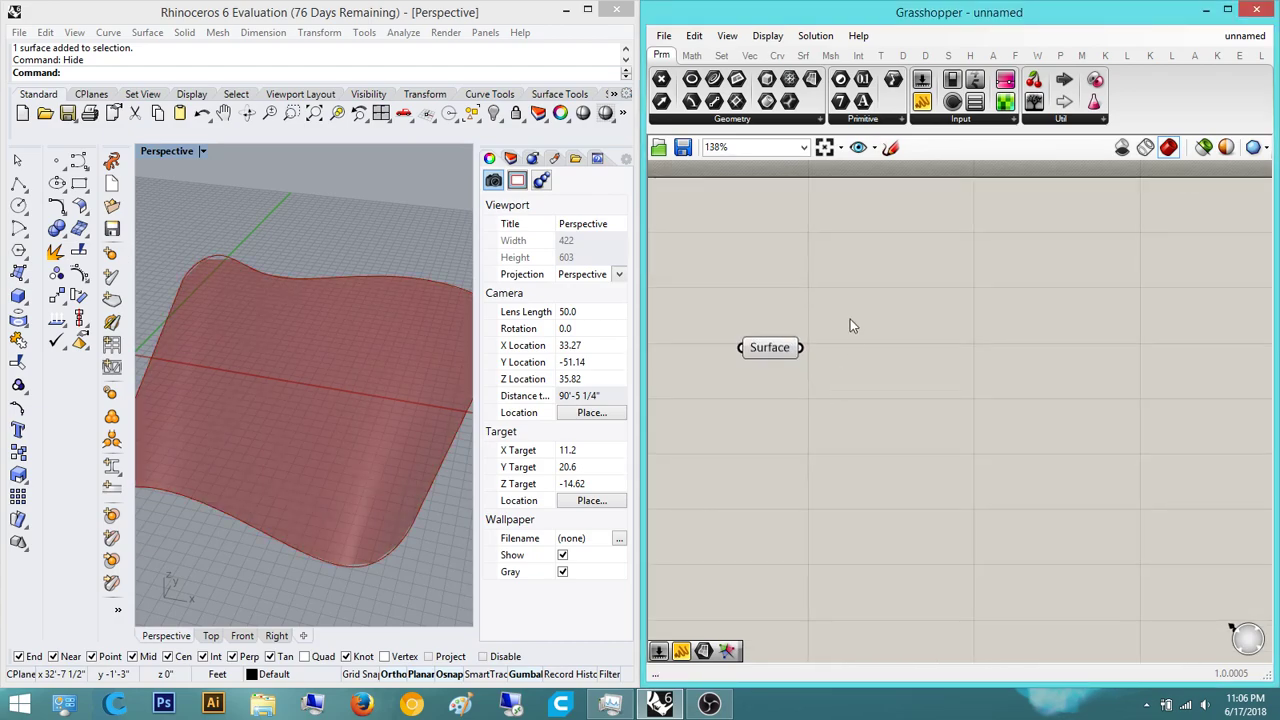
# - Show the hidden Rhino surface again and display the model in the Top view
pyautogui.write('show')
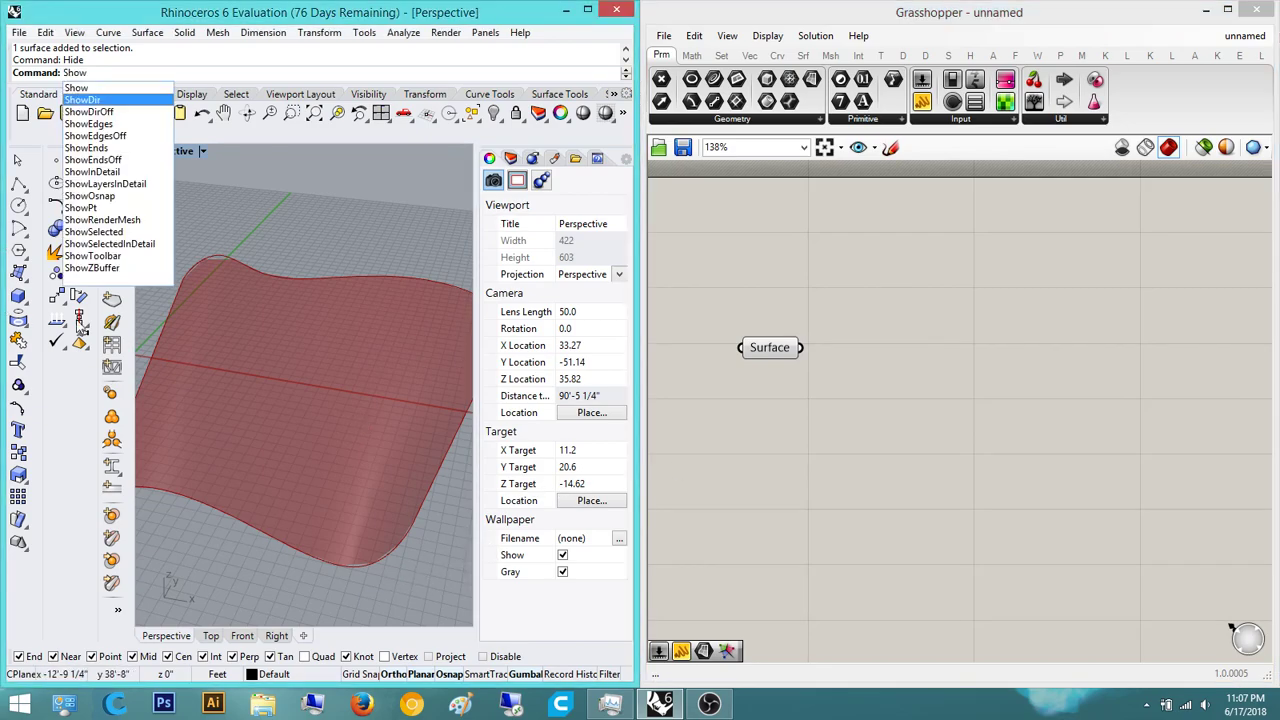
pyautogui.press('Return')
pyautogui.moveTo(404, 328); pyautogui.dragTo(312, 404, button='right')
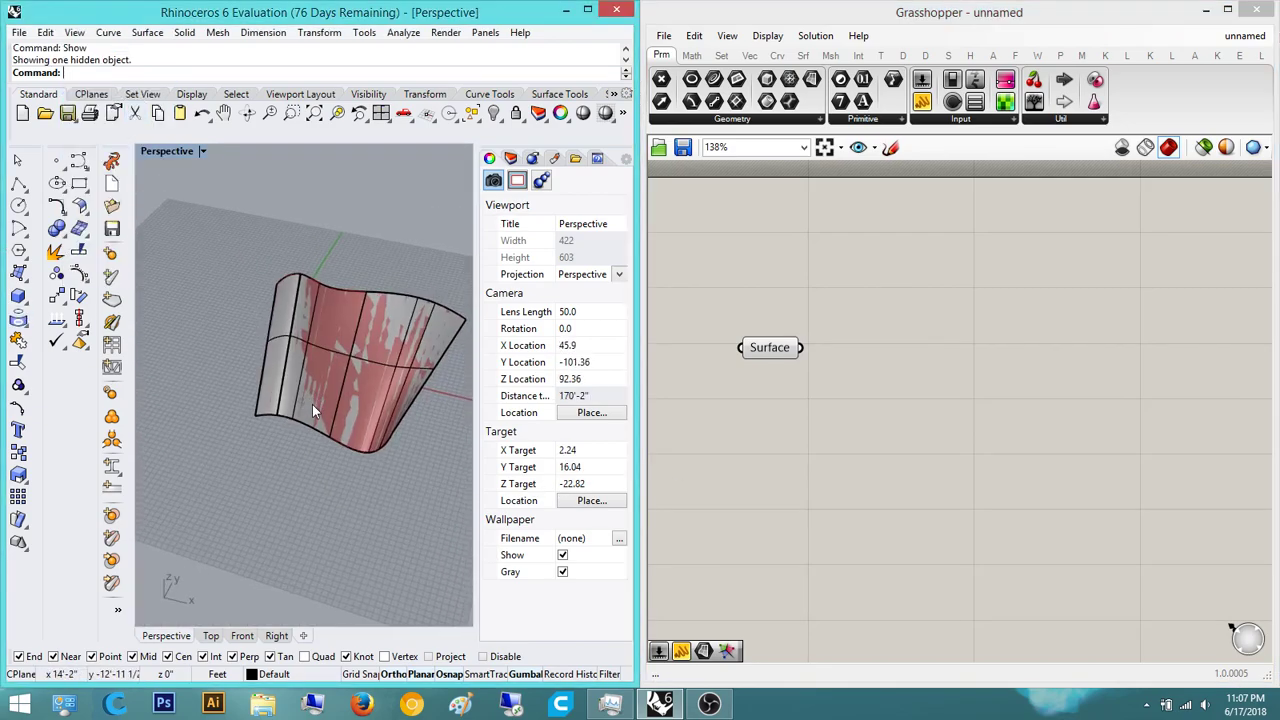
pyautogui.click(211, 636)
pyautogui.scroll(-3, 335, 368)
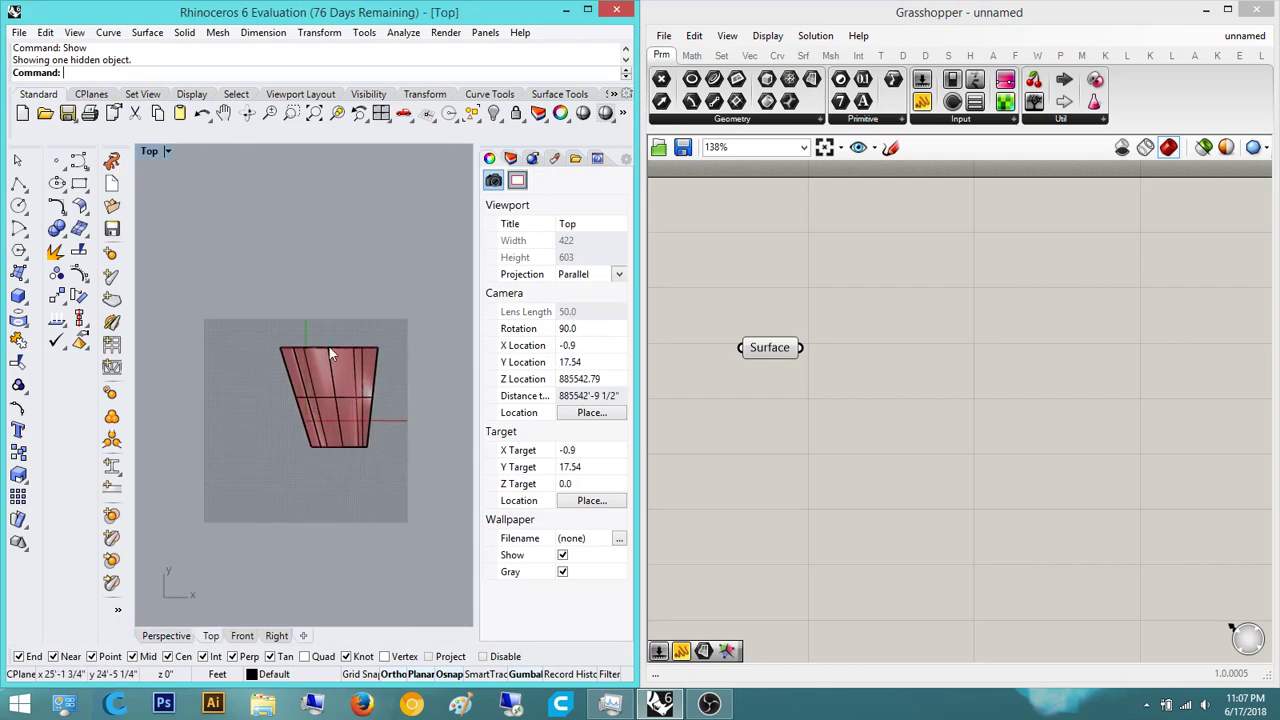
pyautogui.scroll(3, 288, 321)
pyautogui.scroll(-3, 265, 365)
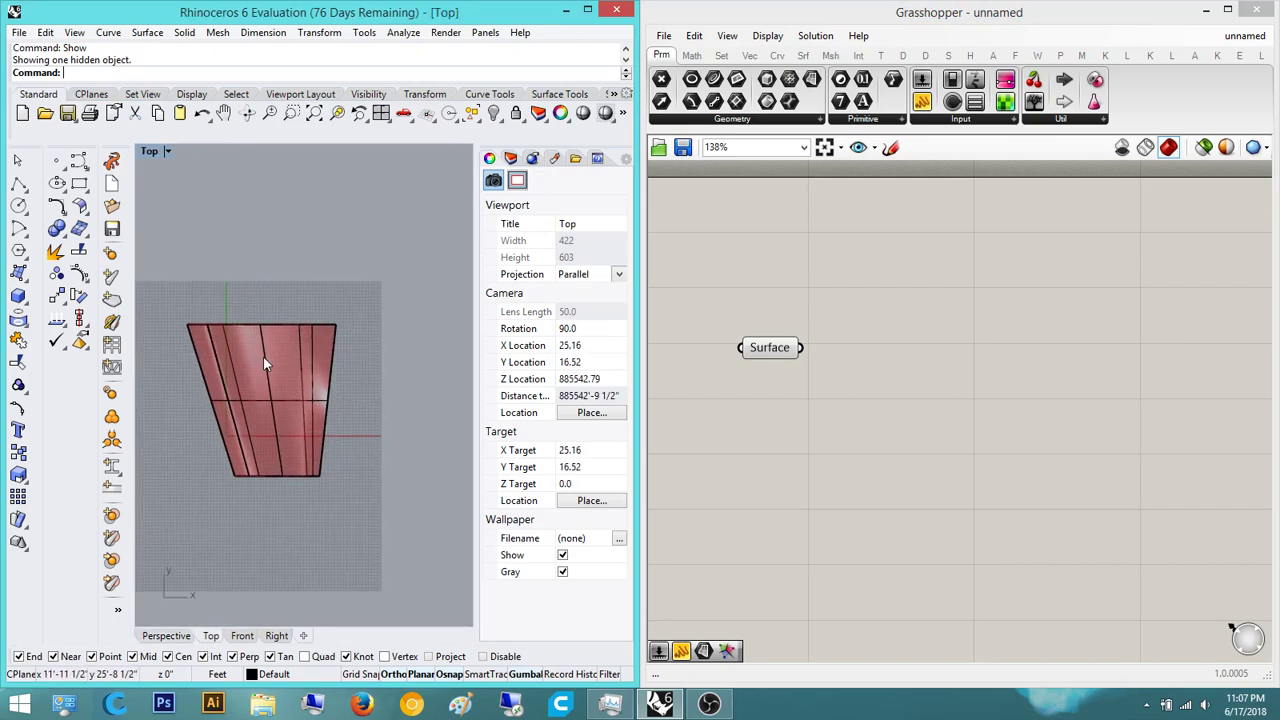
# - Create a surface from corner points with SrfPt, snapping to the four corners of the curved surface
pyautogui.write('Srf')
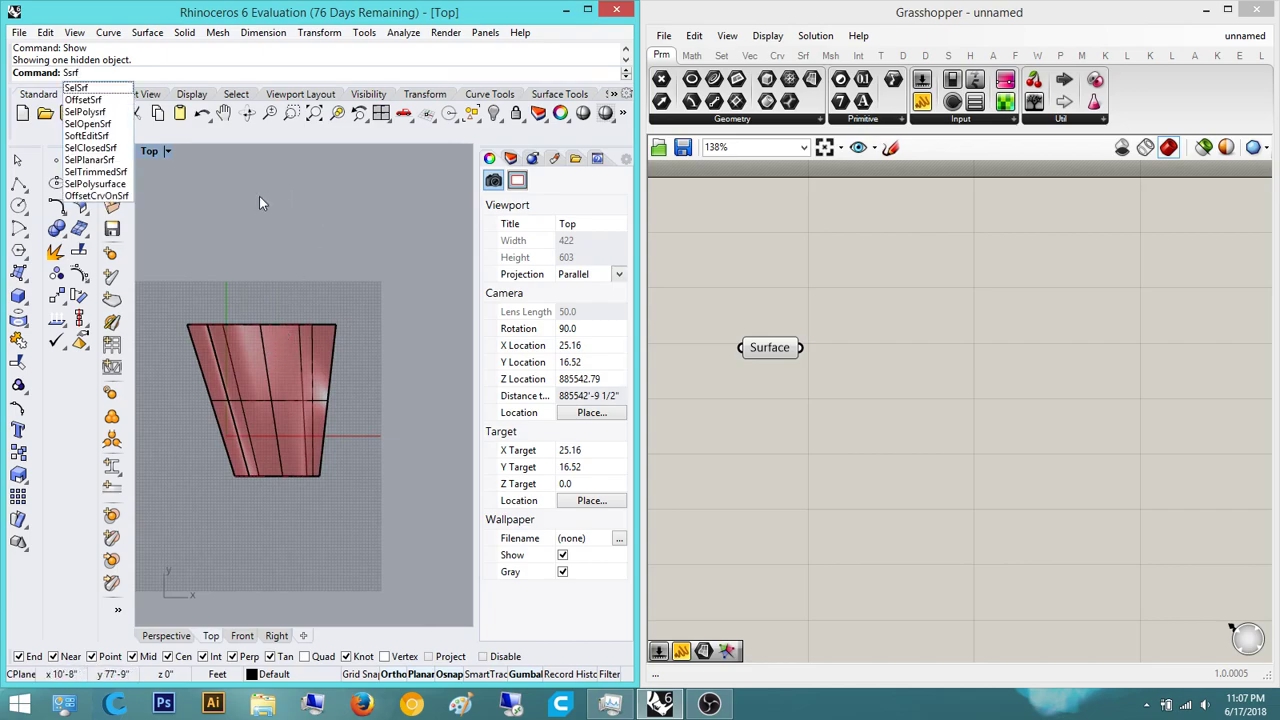
pyautogui.press('BackSpace')
pyautogui.press('BackSpace')
pyautogui.press('BackSpace')
pyautogui.write('SrfPt')
pyautogui.press('Return')
pyautogui.click(187, 324)
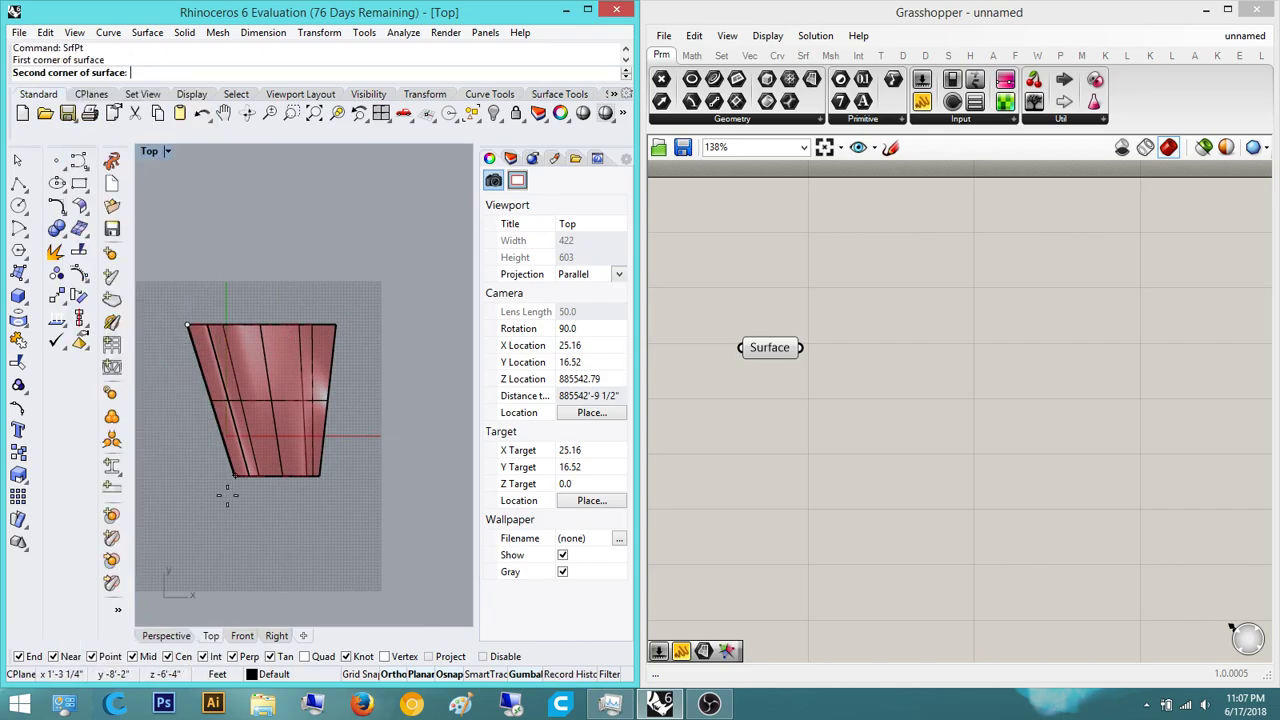
pyautogui.click(234, 476)
pyautogui.click(320, 476)
pyautogui.click(334, 325)
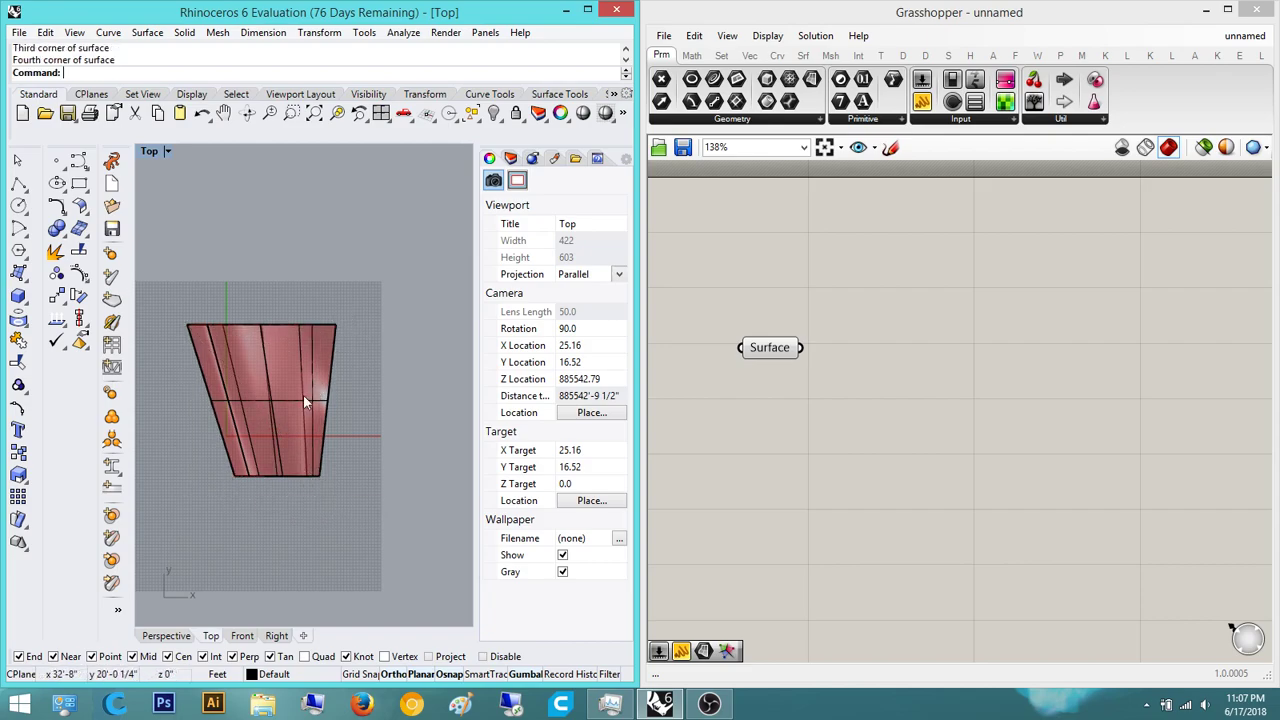
# - Select the surface made from the four corner points and delete it
pyautogui.click(271, 409)
pyautogui.scroll(3, 271, 422)
pyautogui.scroll(-3, 231, 377)
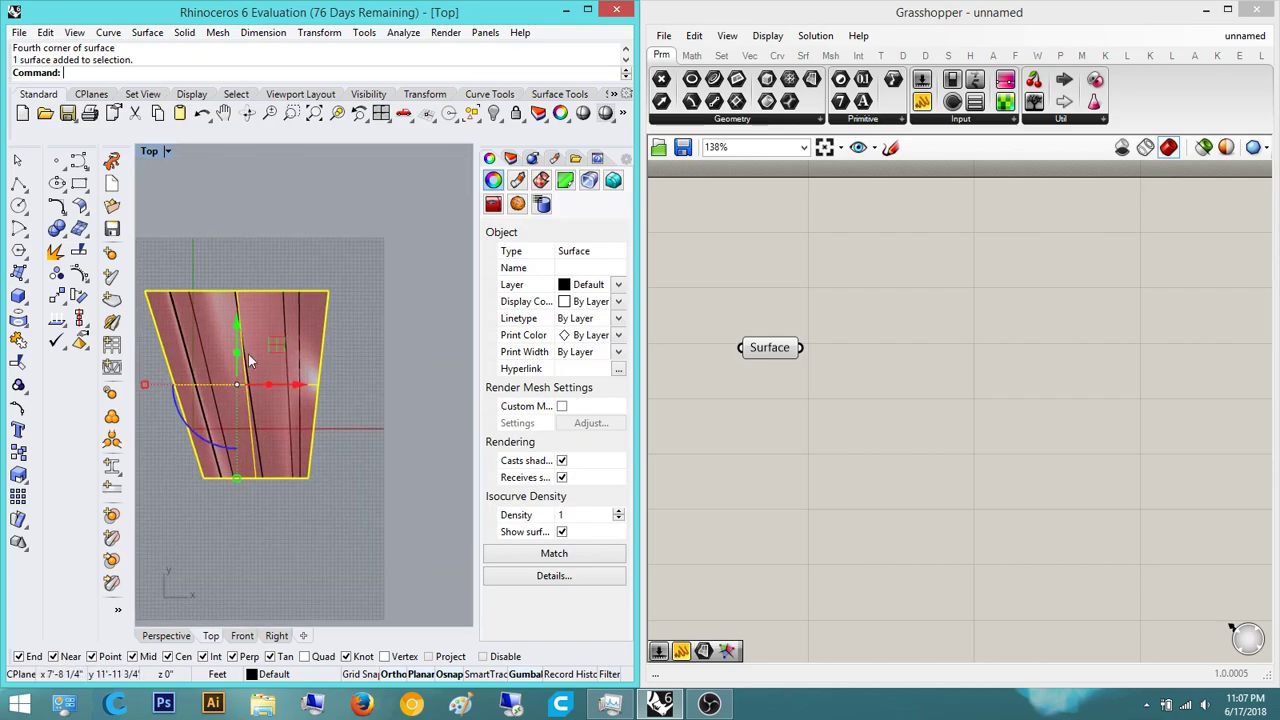
pyautogui.scroll(1, 228, 450)
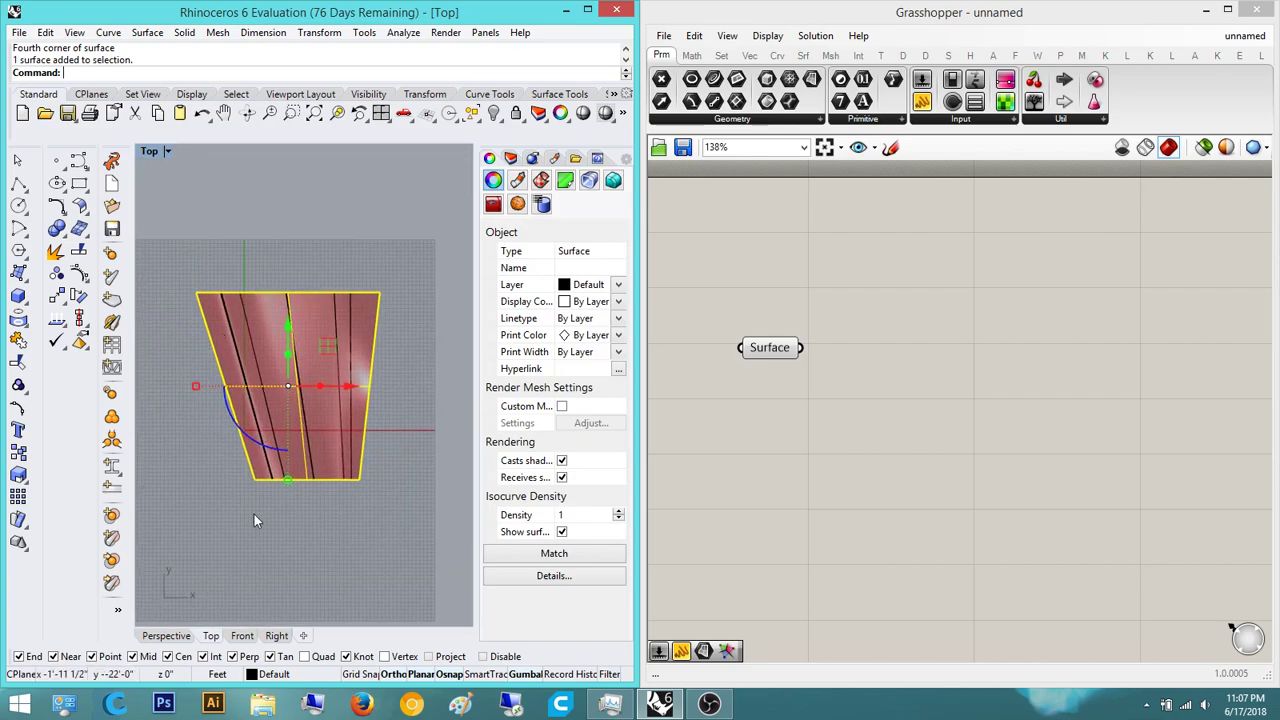
pyautogui.moveTo(310, 420)
pyautogui.mouseDown(button='right')
pyautogui.moveTo(348, 377)
pyautogui.moveTo(291, 421)
pyautogui.mouseUp(button='right')
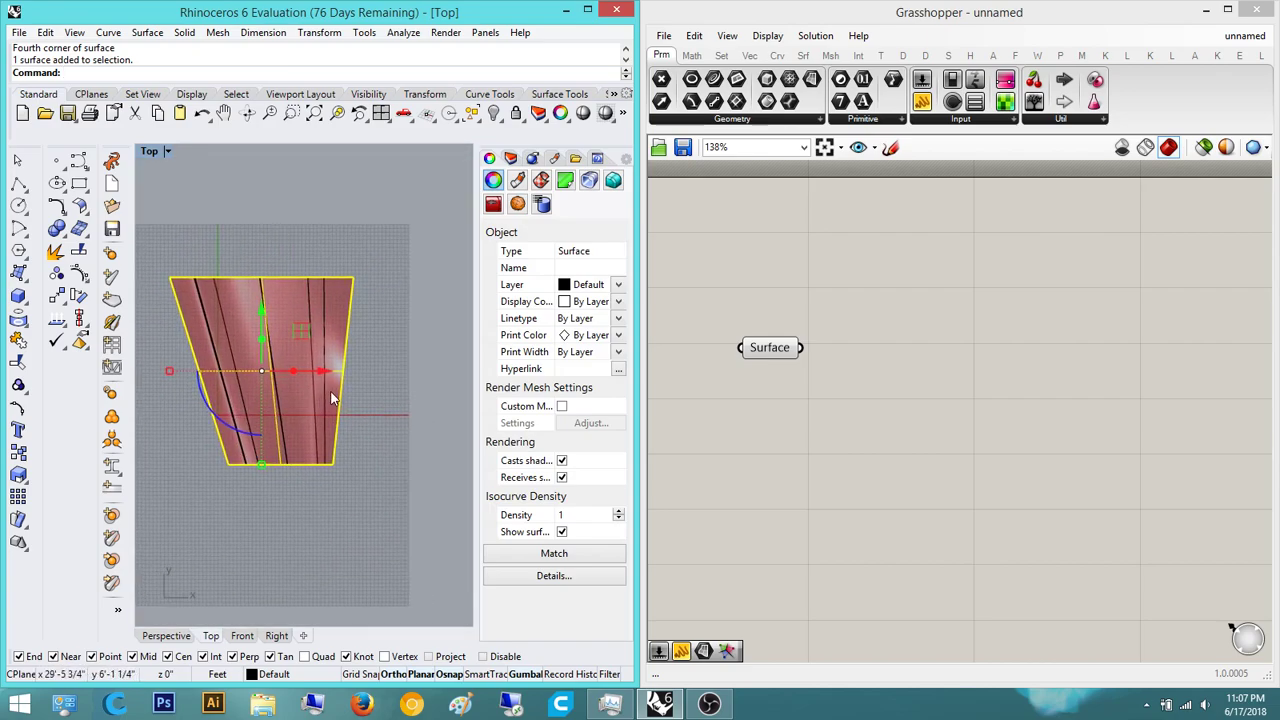
pyautogui.press('Delete')
# - Run Make2D on the curved surface with the Top view projection, maintaining source layers, grouping the output and using the layer name Make2D
pyautogui.moveTo(208, 256); pyautogui.dragTo(209, 255)
pyautogui.press('Return')
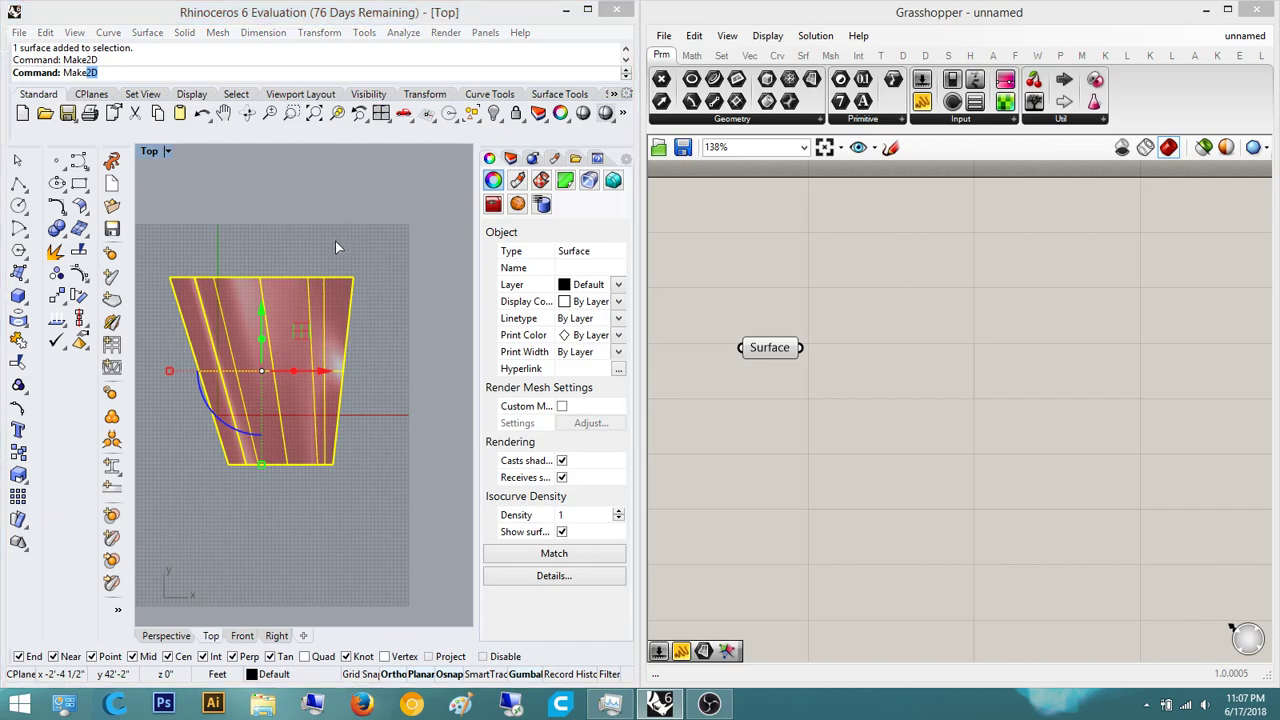
pyautogui.press('Return')
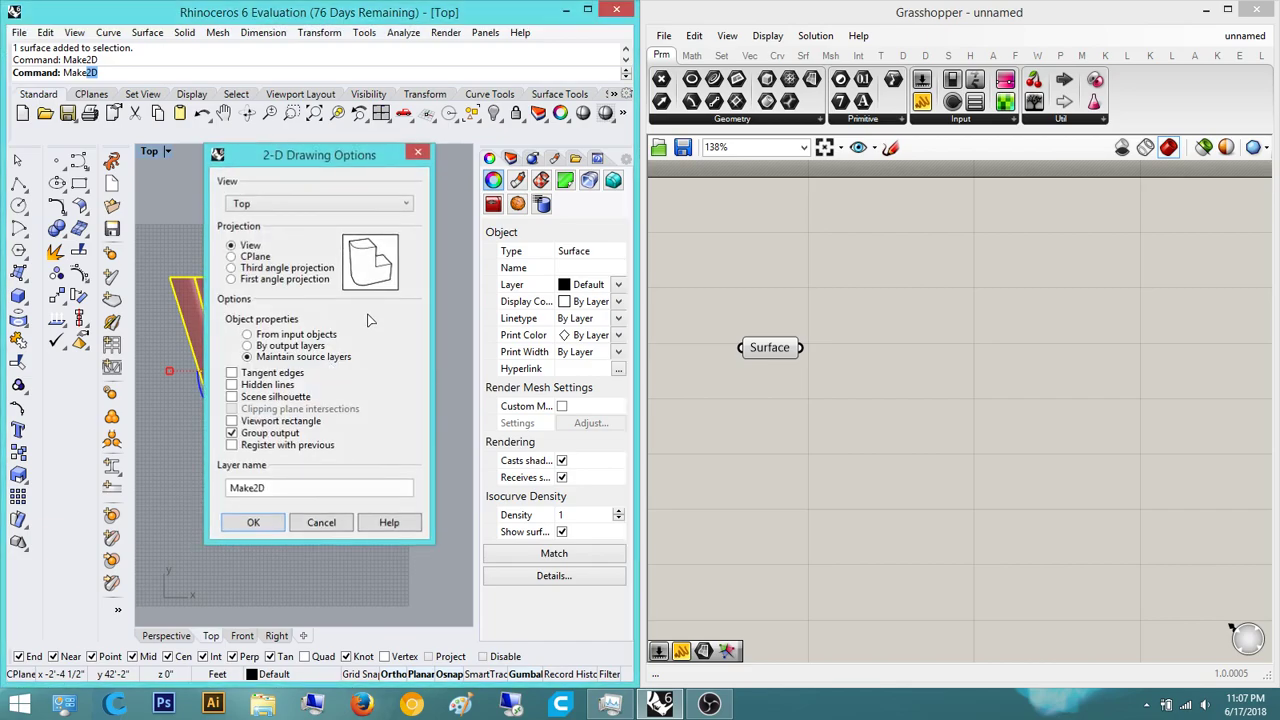
pyautogui.moveTo(366, 320); pyautogui.dragTo(335, 300, button='right')
pyautogui.moveTo(346, 350); pyautogui.dragTo(292, 356, button='right')
pyautogui.scroll(-8, 289, 329)
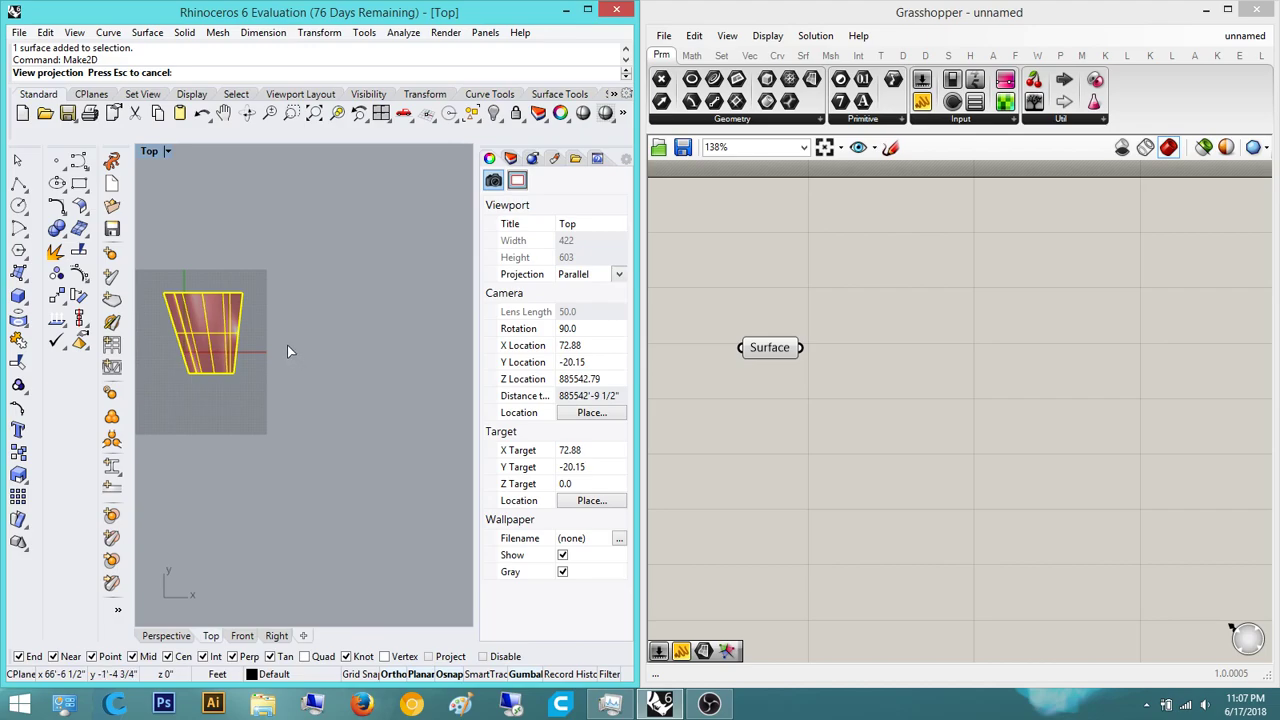
# - Move the 2D outline from its upper-left corner onto the matching corner of the curved surface
pyautogui.moveTo(279, 325); pyautogui.dragTo(245, 383, button='right')
pyautogui.scroll(8, 220, 260)
pyautogui.moveTo(220, 259); pyautogui.dragTo(375, 322, button='right')
pyautogui.write('Mo')
pyautogui.moveTo(275, 229); pyautogui.dragTo(275, 224, button='right')
pyautogui.press('Return')
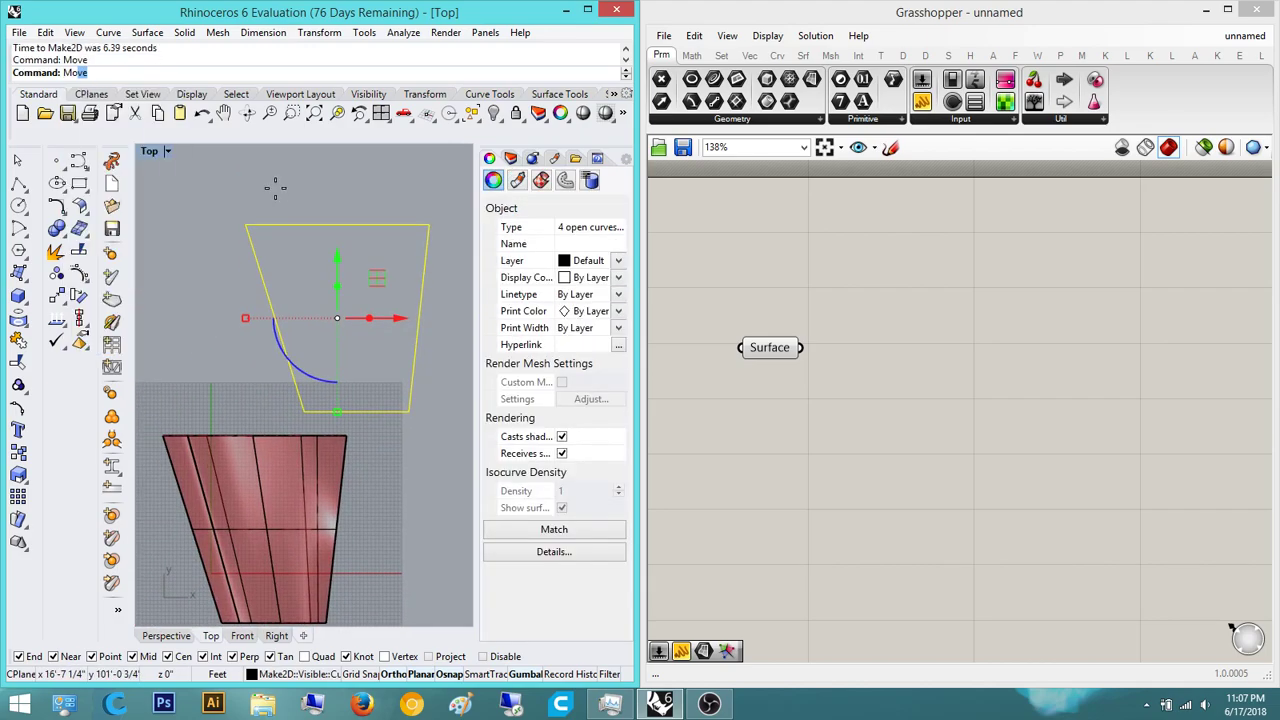
pyautogui.click(246, 225)
pyautogui.click(163, 436)
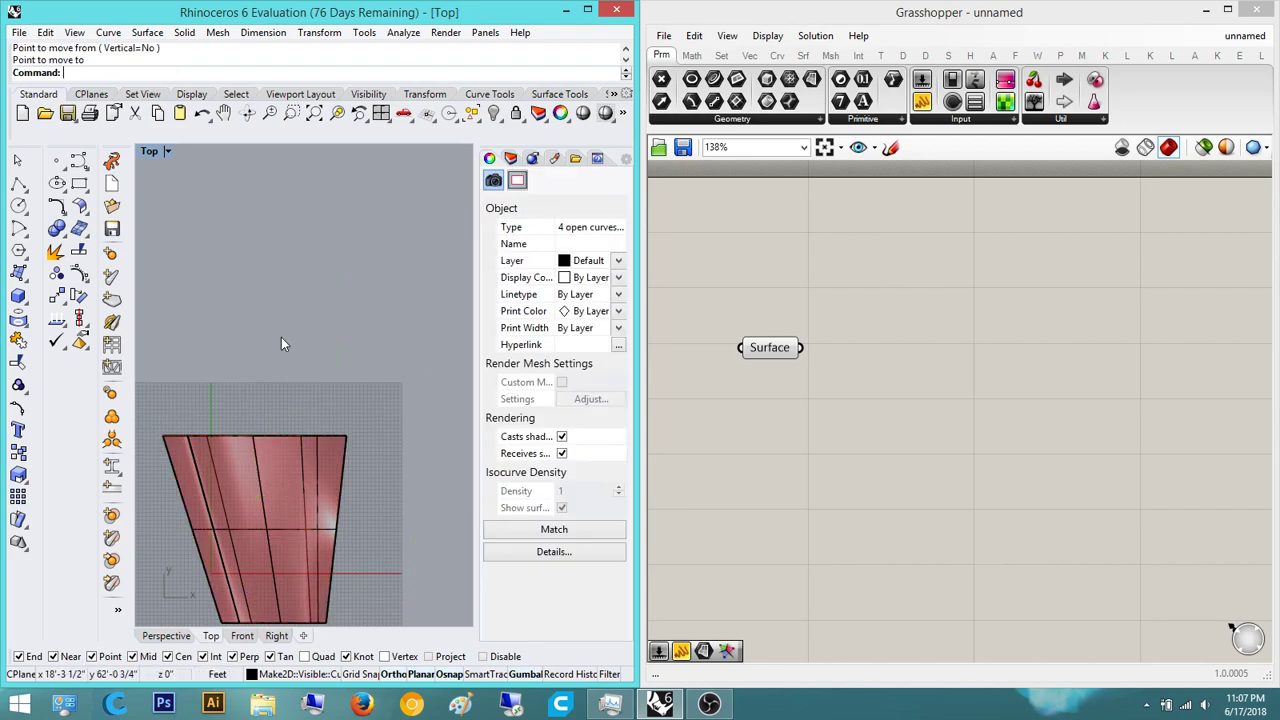
pyautogui.click(281, 338)
pyautogui.moveTo(281, 338); pyautogui.dragTo(283, 234, button='right')
pyautogui.click(340, 430)
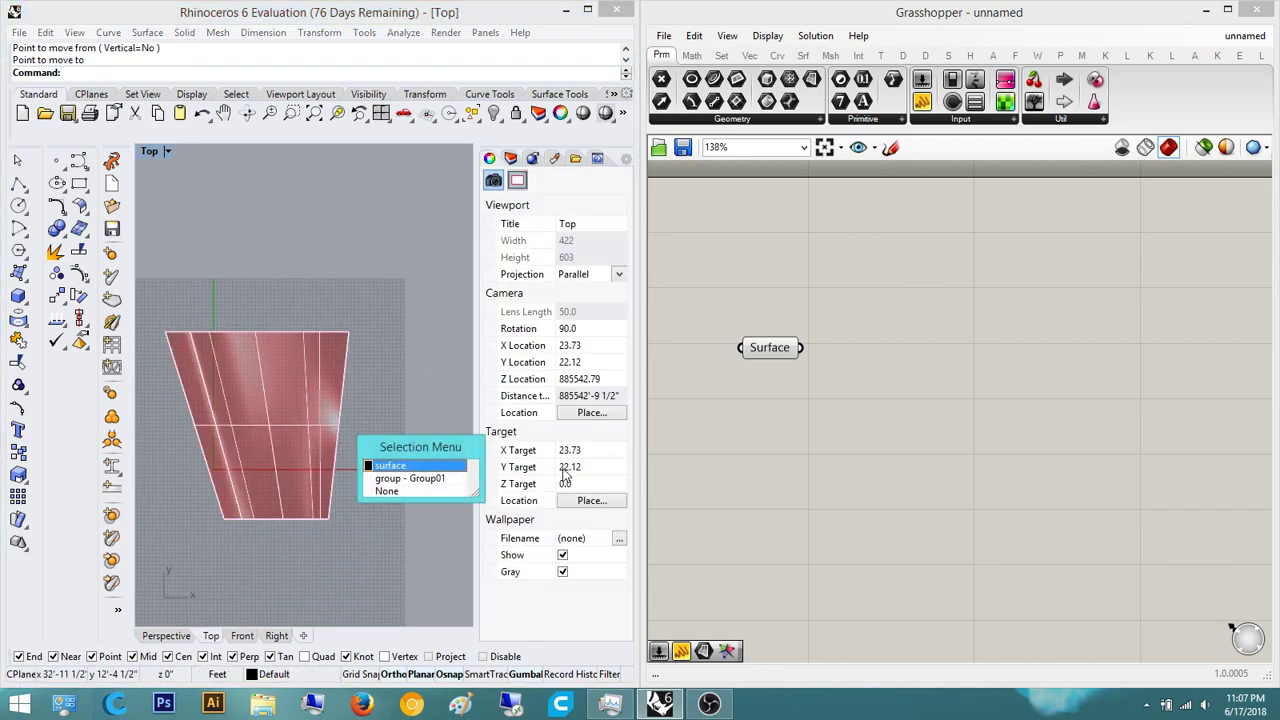
# - Place a Curve parameter on the Grasshopper canvas below the Surface parameter
pyautogui.moveTo(771, 391); pyautogui.dragTo(749, 345, button='right')
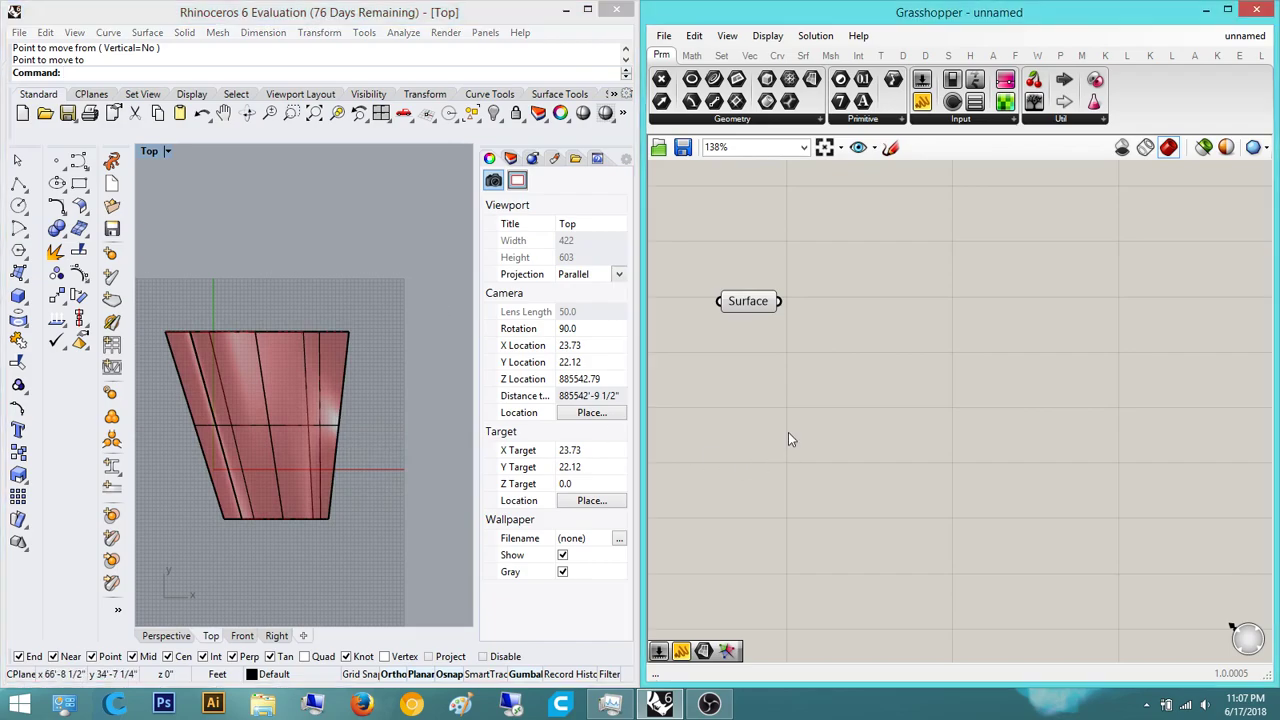
pyautogui.doubleClick(788, 432)
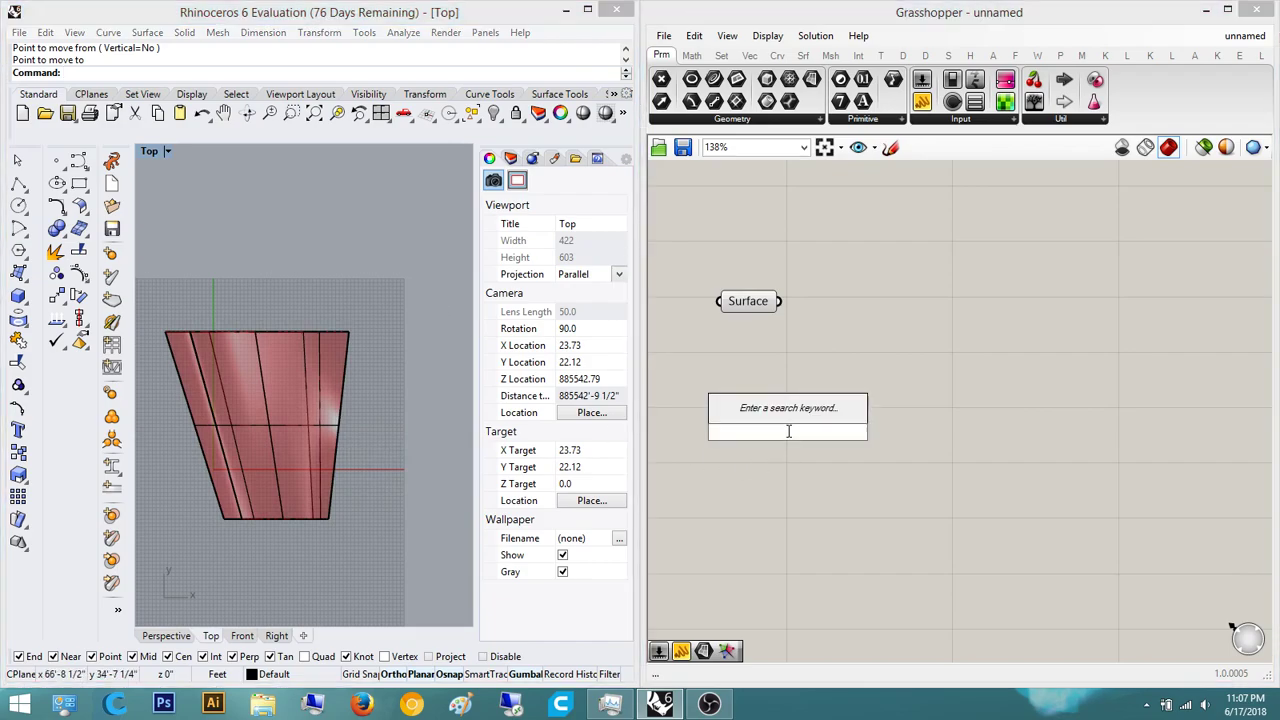
pyautogui.write('crv')
pyautogui.press('Return')
# - Try to reference the outline curve along the surface's right edge in the Curve parameter
pyautogui.rightClick(787, 433)
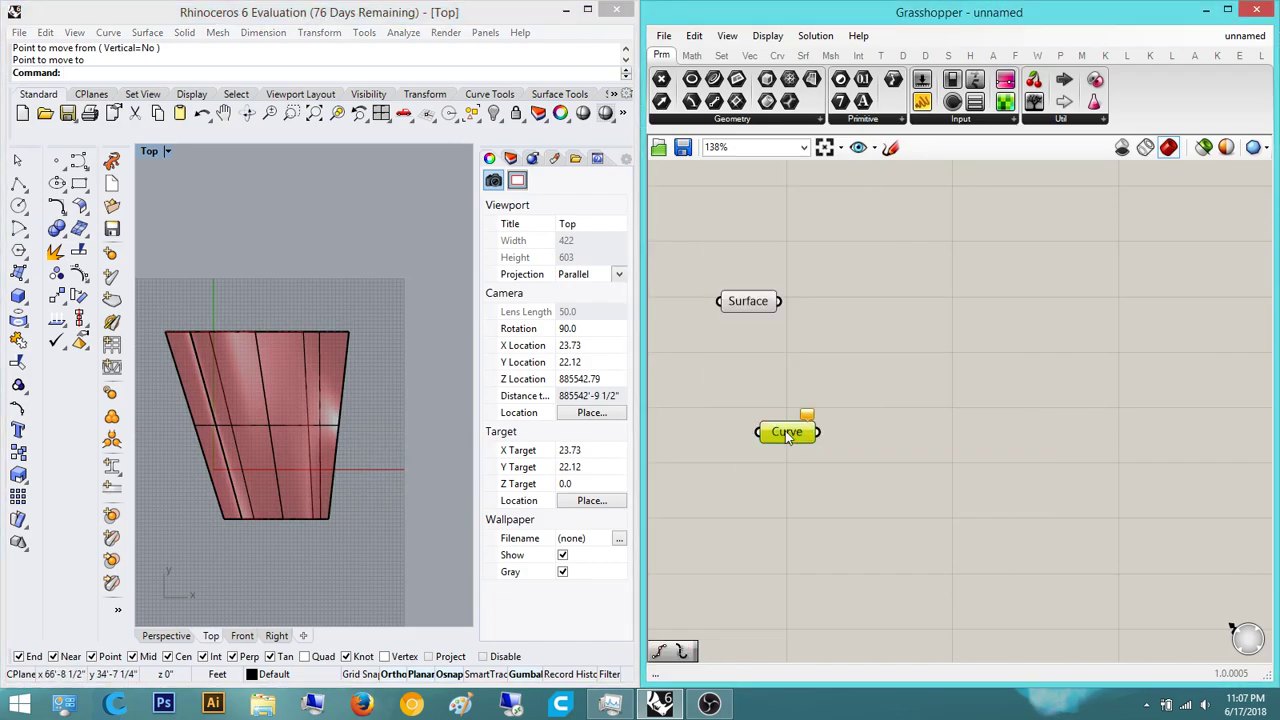
pyautogui.click(842, 561)
pyautogui.click(340, 400)
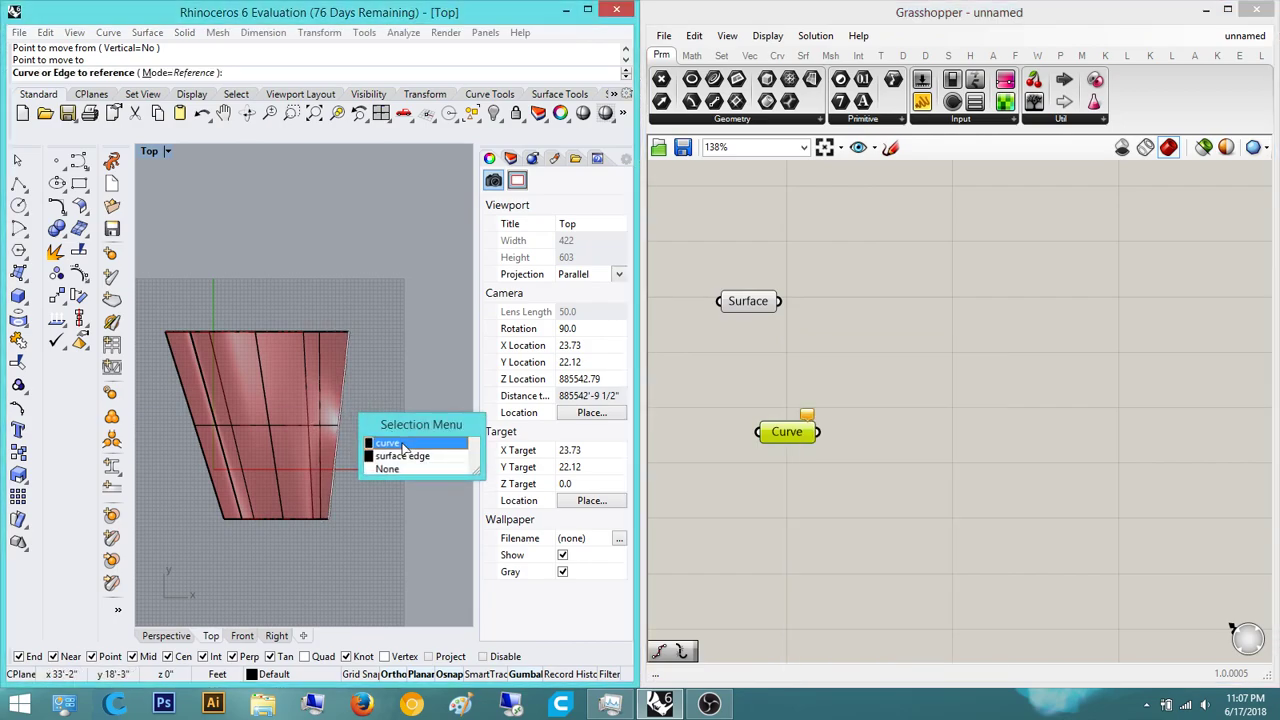
pyautogui.click(392, 443)
# - Select all curves with SelCrv and join the four outline segments into one closed curve
pyautogui.moveTo(354, 310); pyautogui.dragTo(380, 285, button='right')
pyautogui.write('SelCrv')
pyautogui.press('Return')
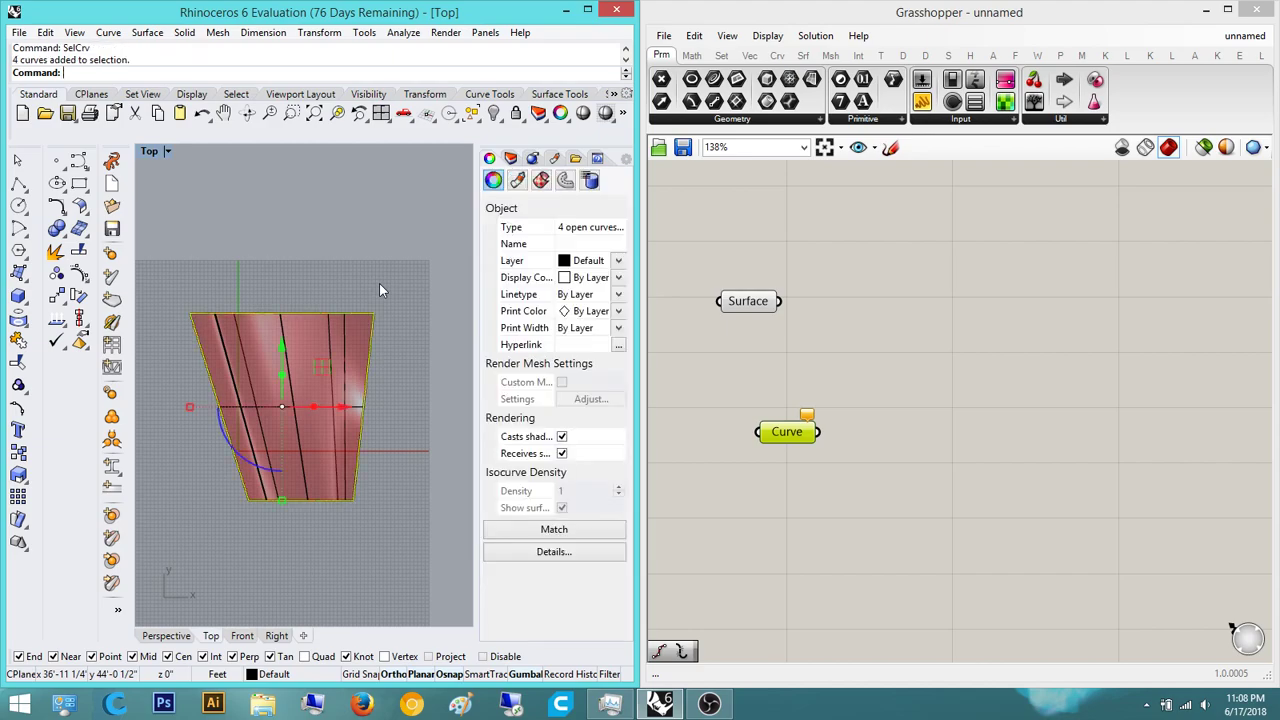
pyautogui.write('Join')
pyautogui.press('Return')
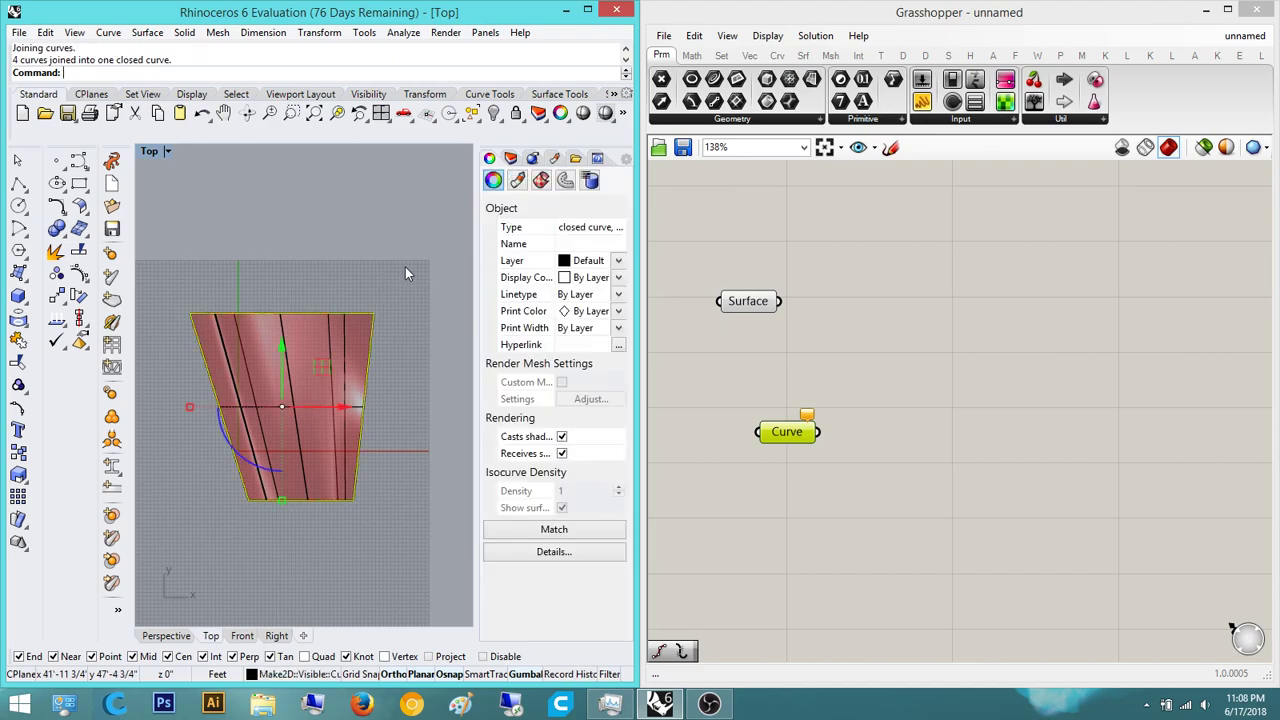
# - Select the joined closed outline curve in the Top view and set it as the one curve of the Curve parameter
pyautogui.press('Escape')
pyautogui.moveTo(372, 366); pyautogui.dragTo(300, 338, button='right')
pyautogui.rightClick(789, 436)
pyautogui.scroll(3, 287, 347)
pyautogui.click(313, 345)
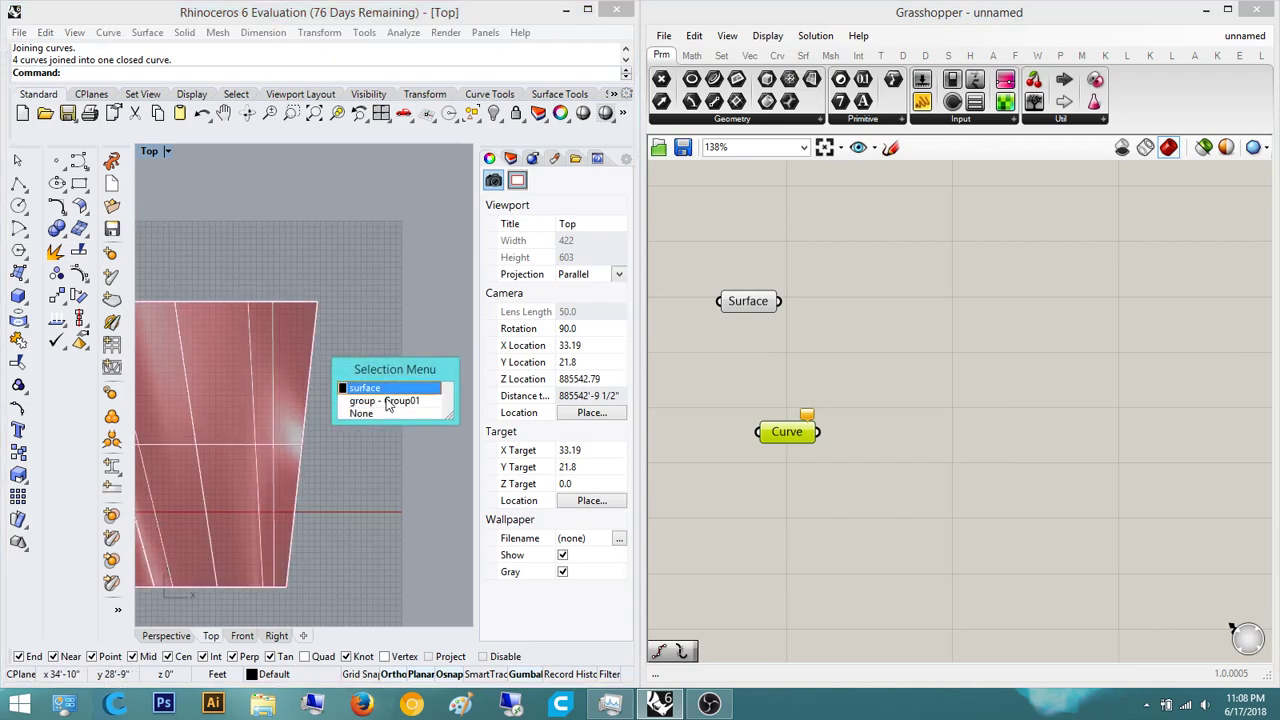
pyautogui.click(385, 400)
pyautogui.rightClick(799, 443)
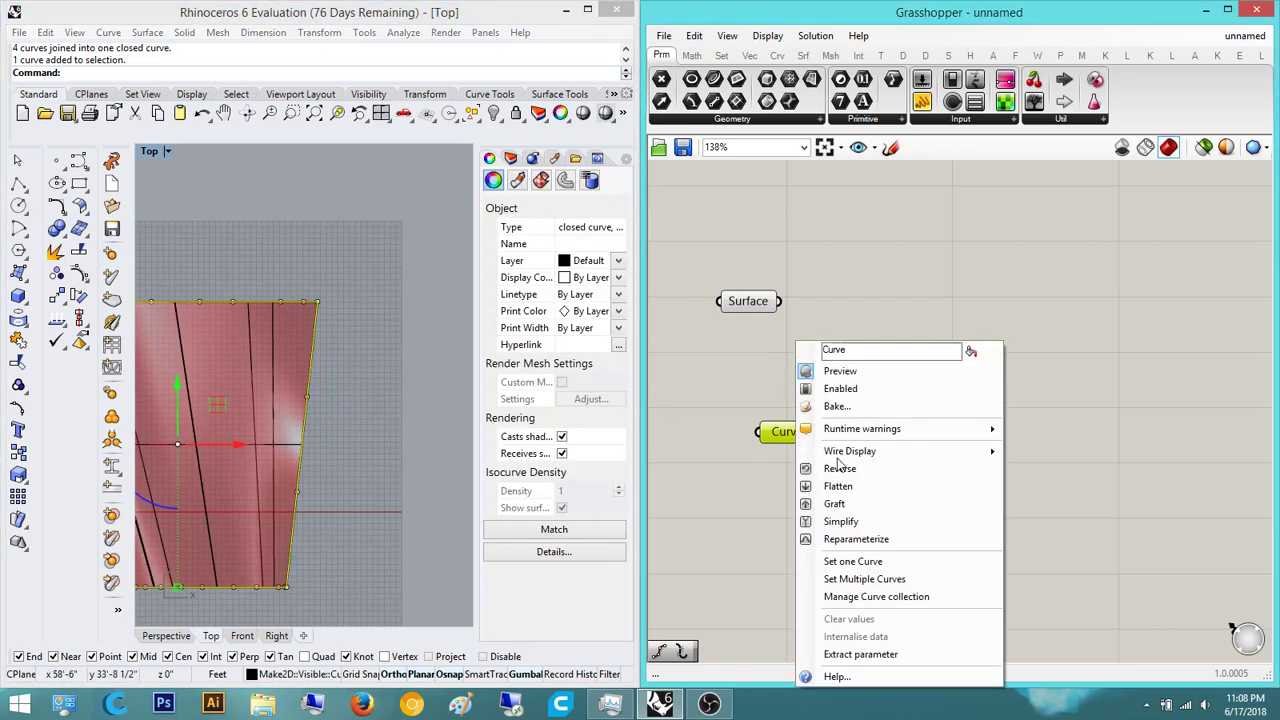
pyautogui.click(888, 563)
pyautogui.moveTo(897, 394); pyautogui.dragTo(924, 401, button='right')
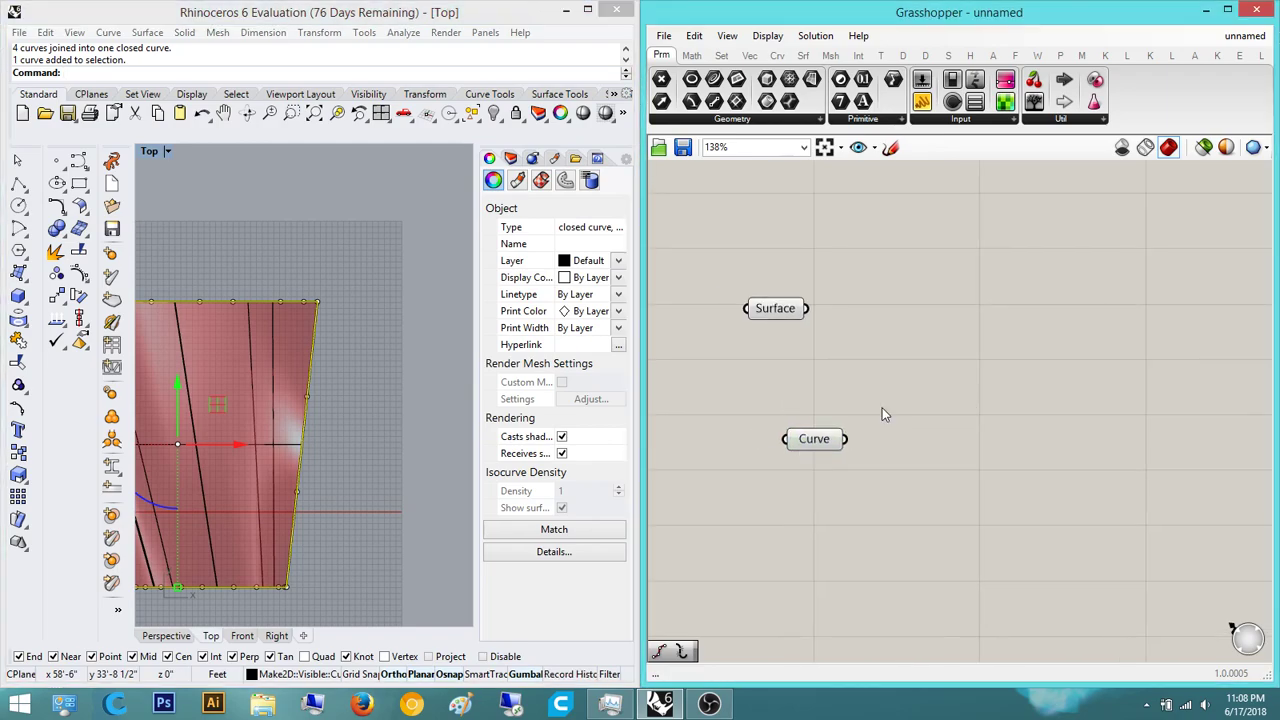
# - Hide the original surface and outline curve in Rhino
pyautogui.click(334, 271)
pyautogui.scroll(-10, 311, 464)
pyautogui.moveTo(311, 464); pyautogui.dragTo(388, 400, button='right')
pyautogui.moveTo(413, 496); pyautogui.dragTo(255, 267)
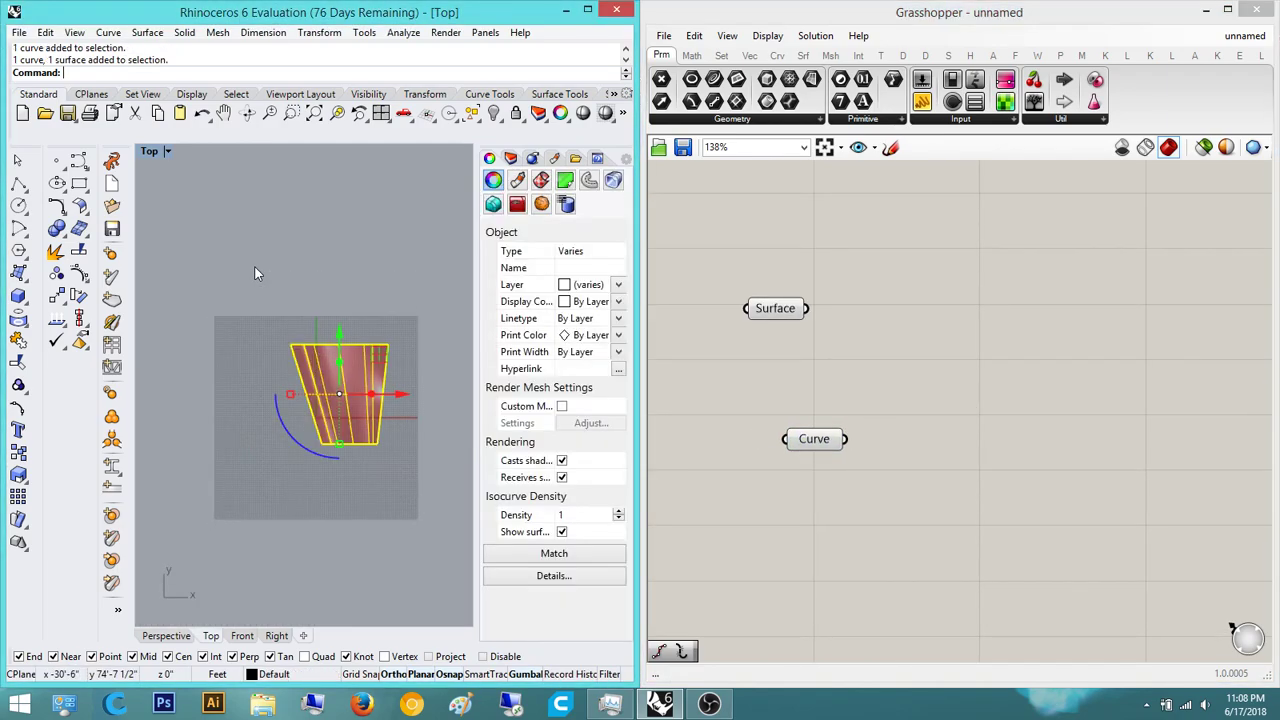
pyautogui.press('Return')
# - Highlight the Curve parameter and examine the referenced outline and surface in the Perspective view
pyautogui.click(842, 437)
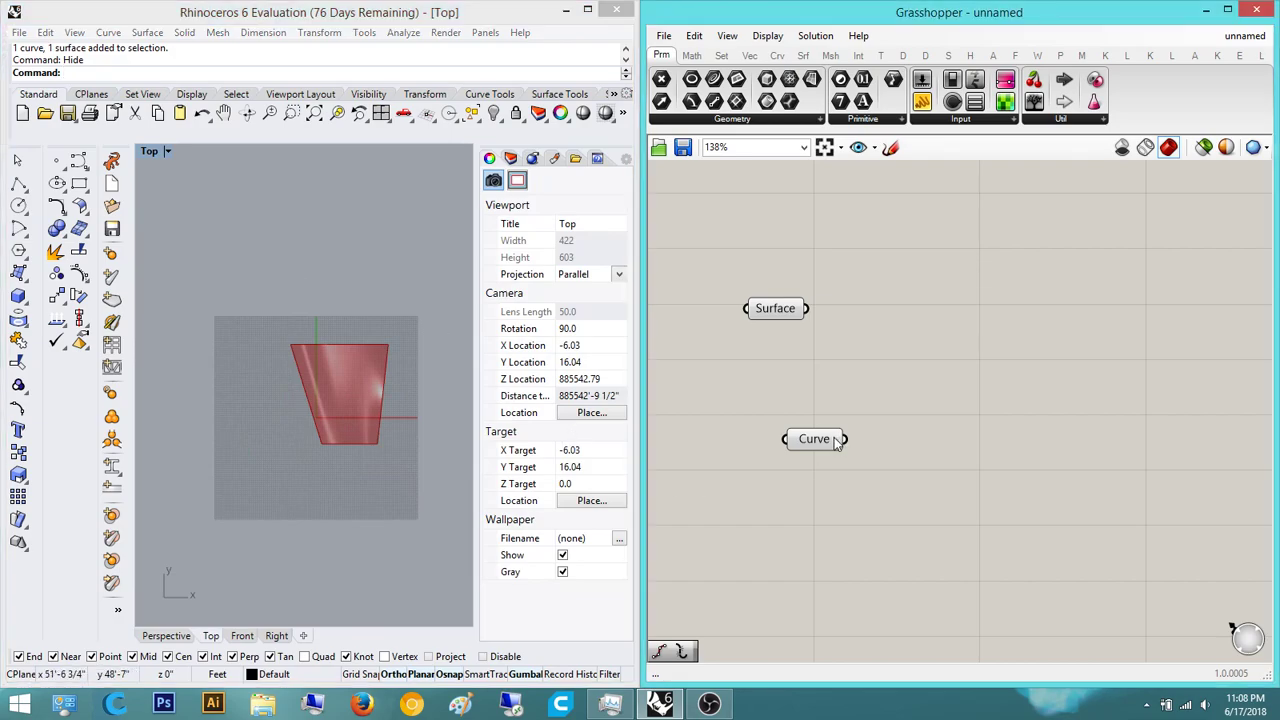
pyautogui.moveTo(820, 438); pyautogui.dragTo(808, 440)
pyautogui.click(909, 415)
pyautogui.moveTo(909, 415); pyautogui.dragTo(889, 413, button='right')
pyautogui.click(785, 443)
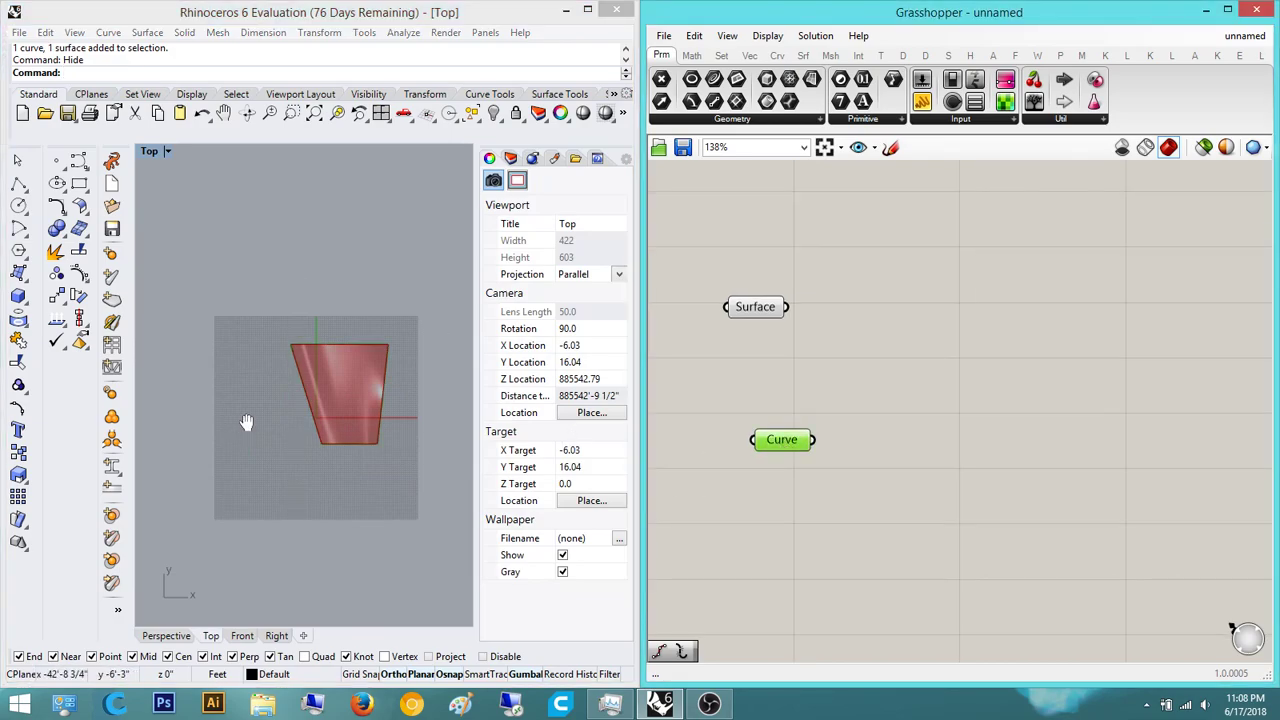
pyautogui.scroll(6, 367, 395)
pyautogui.click(175, 637)
pyautogui.moveTo(302, 440); pyautogui.dragTo(215, 366, button='right')
pyautogui.scroll(-4, 318, 361)
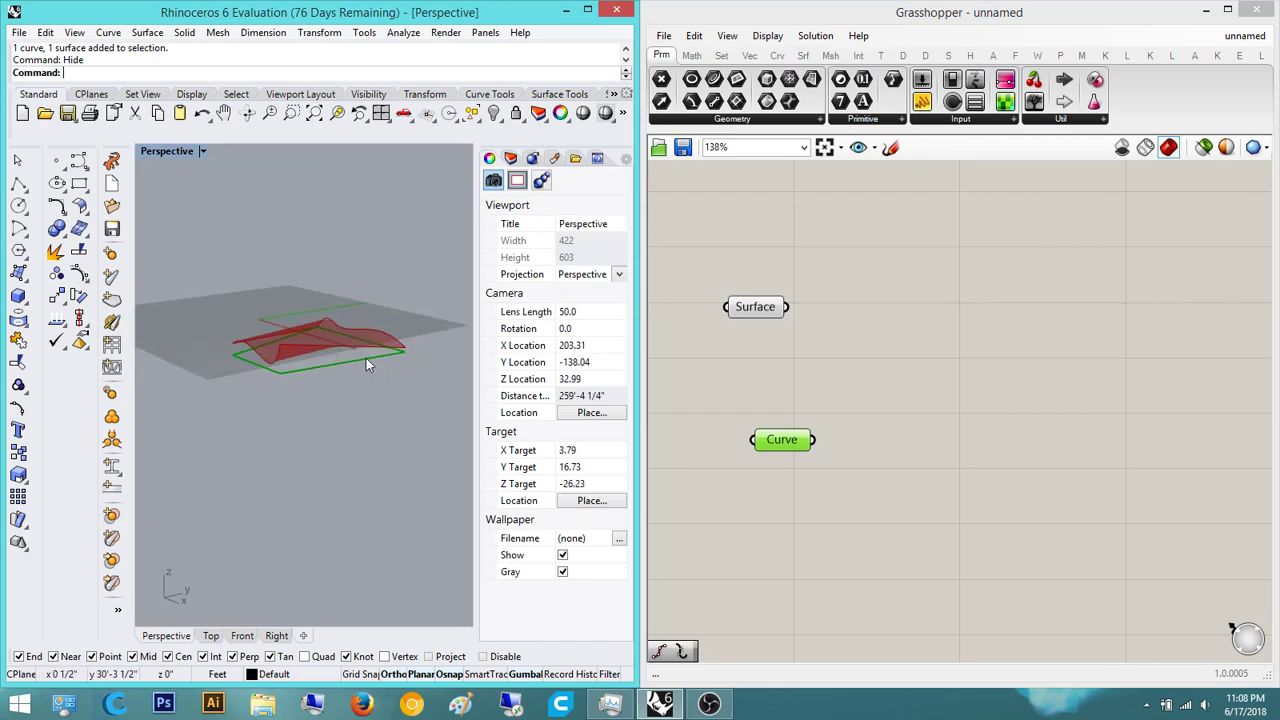
# - Show the hidden Rhino objects and raise the closed outline curve vertically so it floats above the curved surface
pyautogui.moveTo(366, 358); pyautogui.dragTo(389, 349, button='right')
pyautogui.write('Show')
pyautogui.press('Return')
pyautogui.click(350, 388)
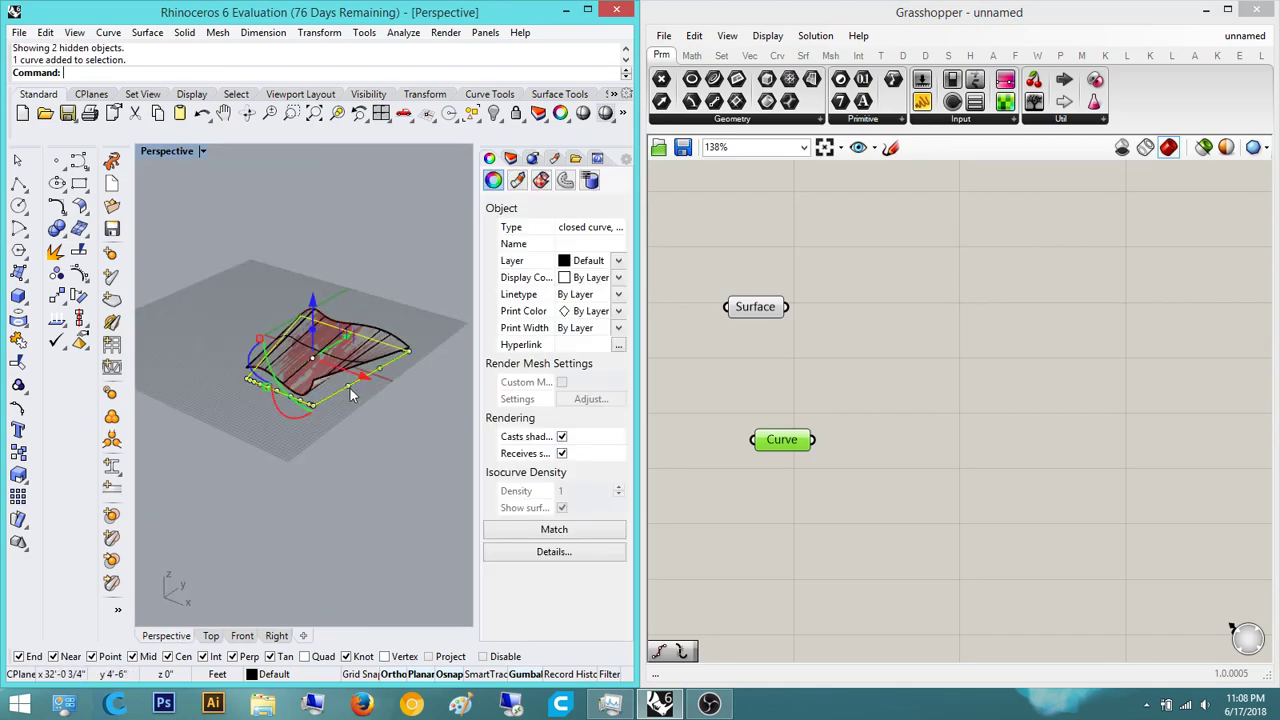
pyautogui.moveTo(315, 302); pyautogui.dragTo(322, 226)
pyautogui.click(368, 262)
pyautogui.moveTo(388, 358); pyautogui.dragTo(412, 337, button='right')
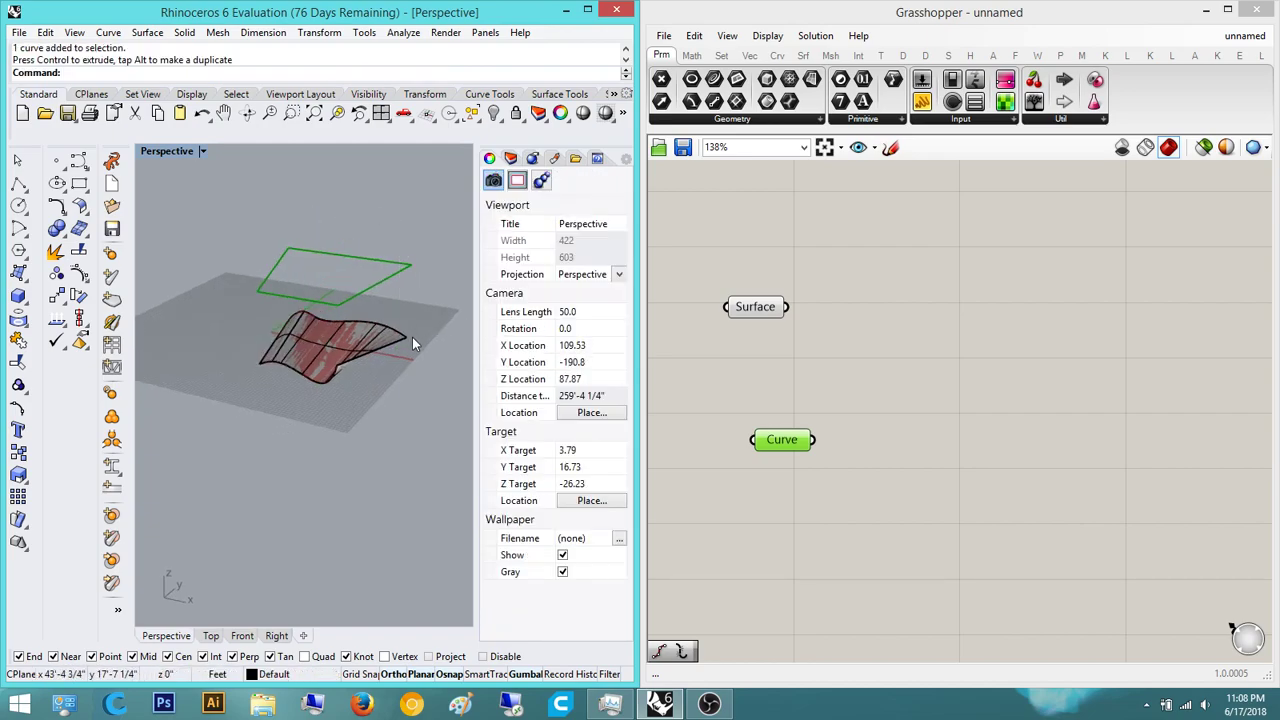
# - Select all Rhino objects with SelAll and hide them, leaving only the Grasshopper preview
pyautogui.write('SelAll')
pyautogui.press('Return')
pyautogui.write('Hide')
pyautogui.press('Return')
# - Align the Surface and Curve parameters in one vertical column on the canvas
pyautogui.click(912, 308)
pyautogui.moveTo(916, 303); pyautogui.dragTo(866, 332, button='right')
pyautogui.moveTo(824, 544); pyautogui.dragTo(692, 293)
pyautogui.click(720, 315)
pyautogui.click(872, 347)
pyautogui.moveTo(897, 360); pyautogui.dragTo(922, 321, button='right')
pyautogui.click(742, 431)
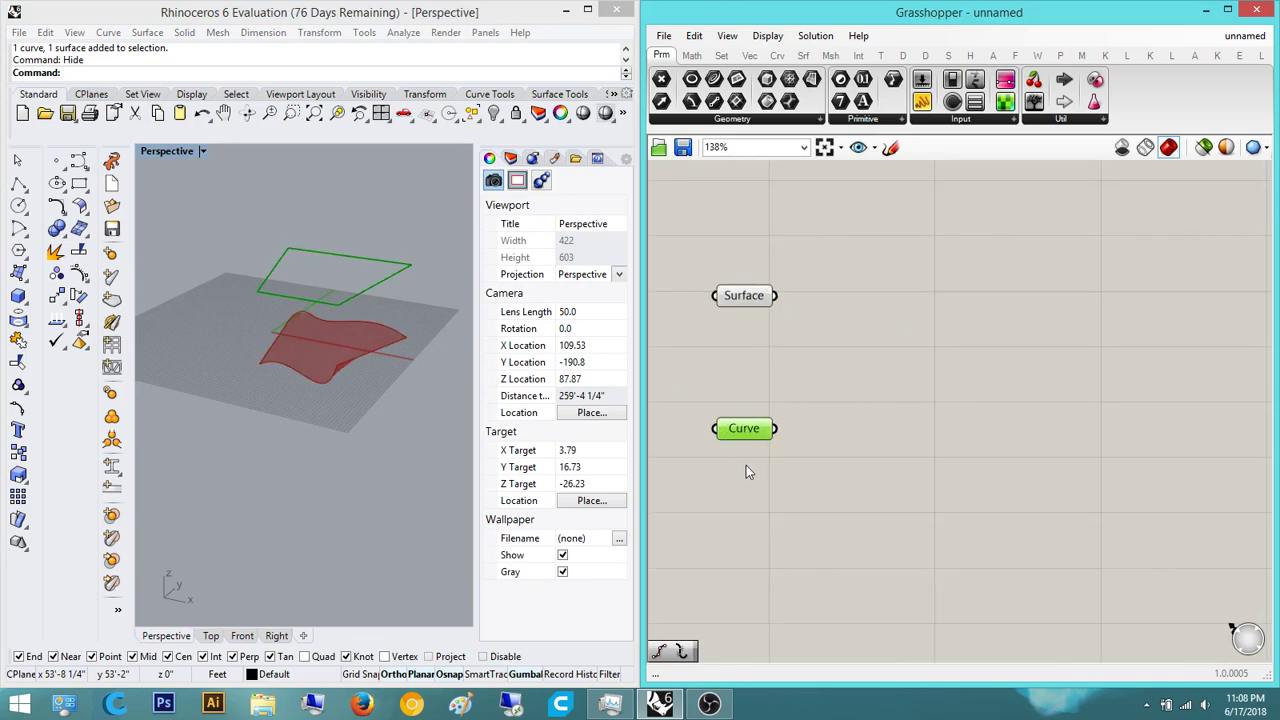
pyautogui.doubleClick(903, 306)
pyautogui.click(769, 294)
pyautogui.click(894, 331)
pyautogui.moveTo(886, 468); pyautogui.dragTo(835, 465, button='right')
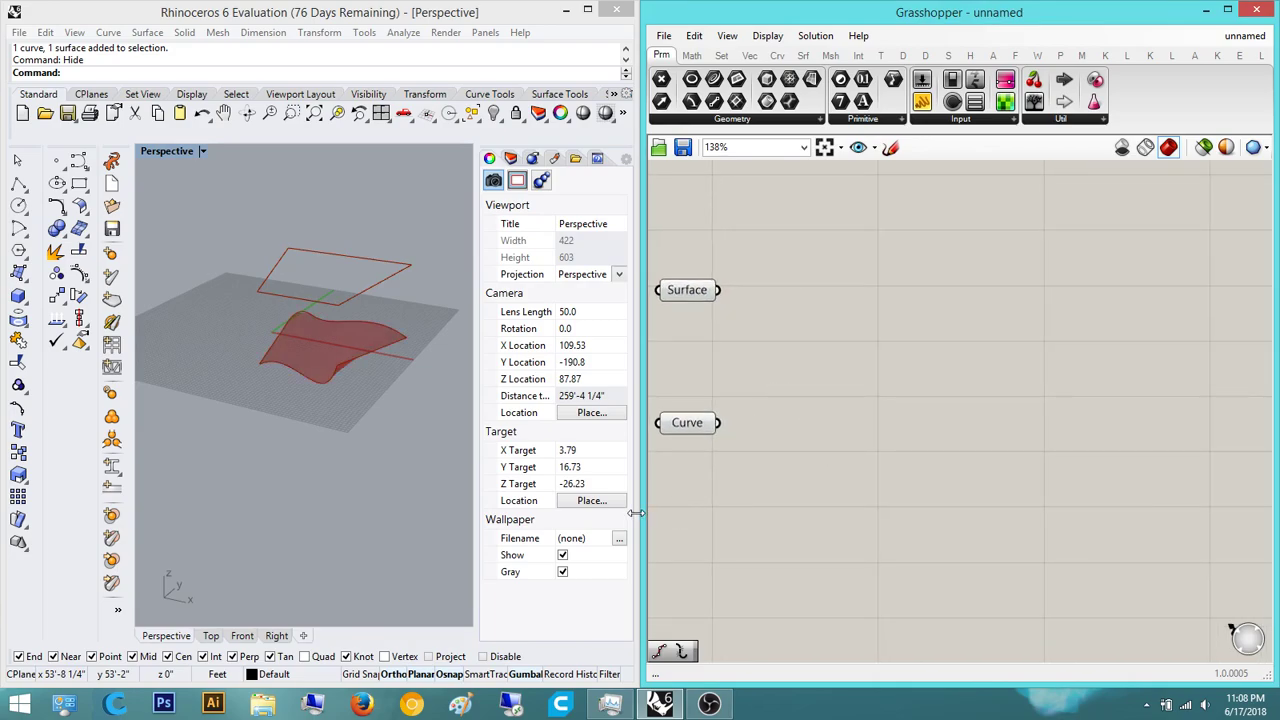
# - Move the Surface parameter well below the Curve parameter to free up canvas space
pyautogui.scroll(-3, 803, 320)
pyautogui.moveTo(803, 320); pyautogui.dragTo(766, 361, button='right')
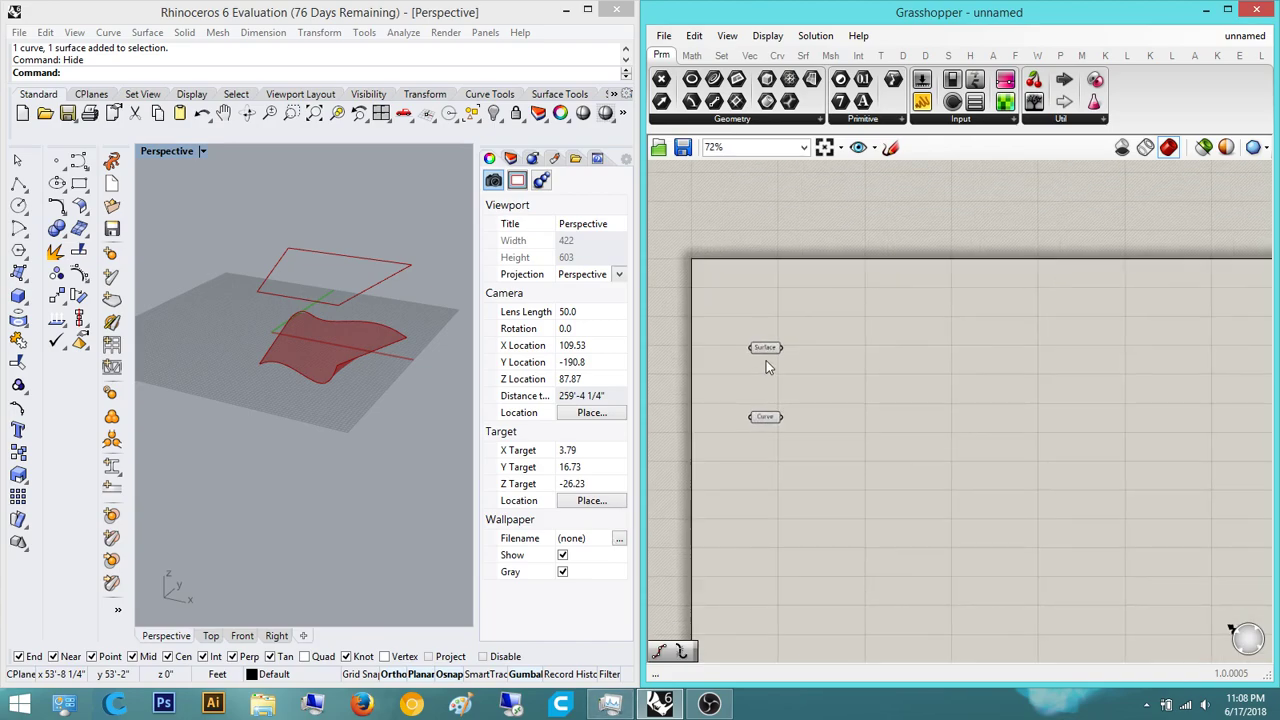
pyautogui.click(765, 350)
pyautogui.moveTo(765, 350); pyautogui.dragTo(736, 593)
pyautogui.click(818, 457)
pyautogui.moveTo(818, 457); pyautogui.dragTo(744, 501, button='right')
pyautogui.moveTo(709, 461); pyautogui.dragTo(703, 414)
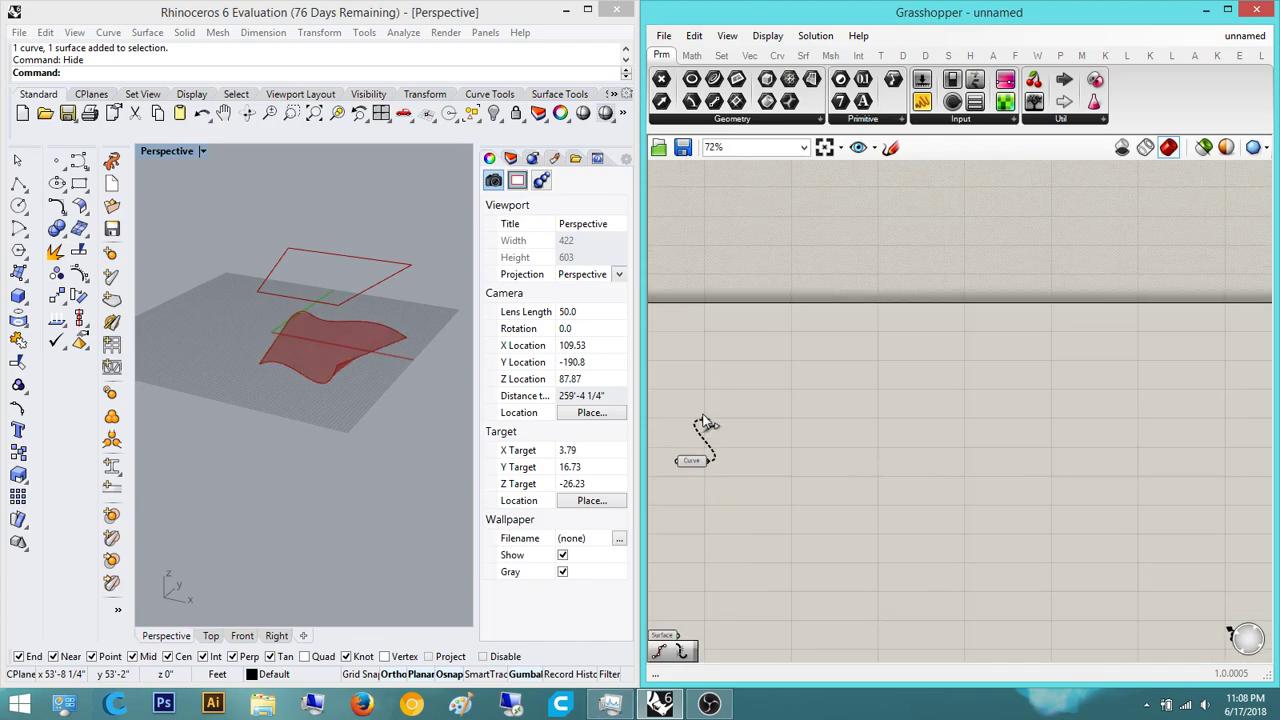
pyautogui.click(732, 403)
pyautogui.moveTo(732, 403); pyautogui.dragTo(863, 411, button='right')
# - Add a Populate 2D component beside the Curve parameter and connect the curve to its Region input
pyautogui.doubleClick(948, 384)
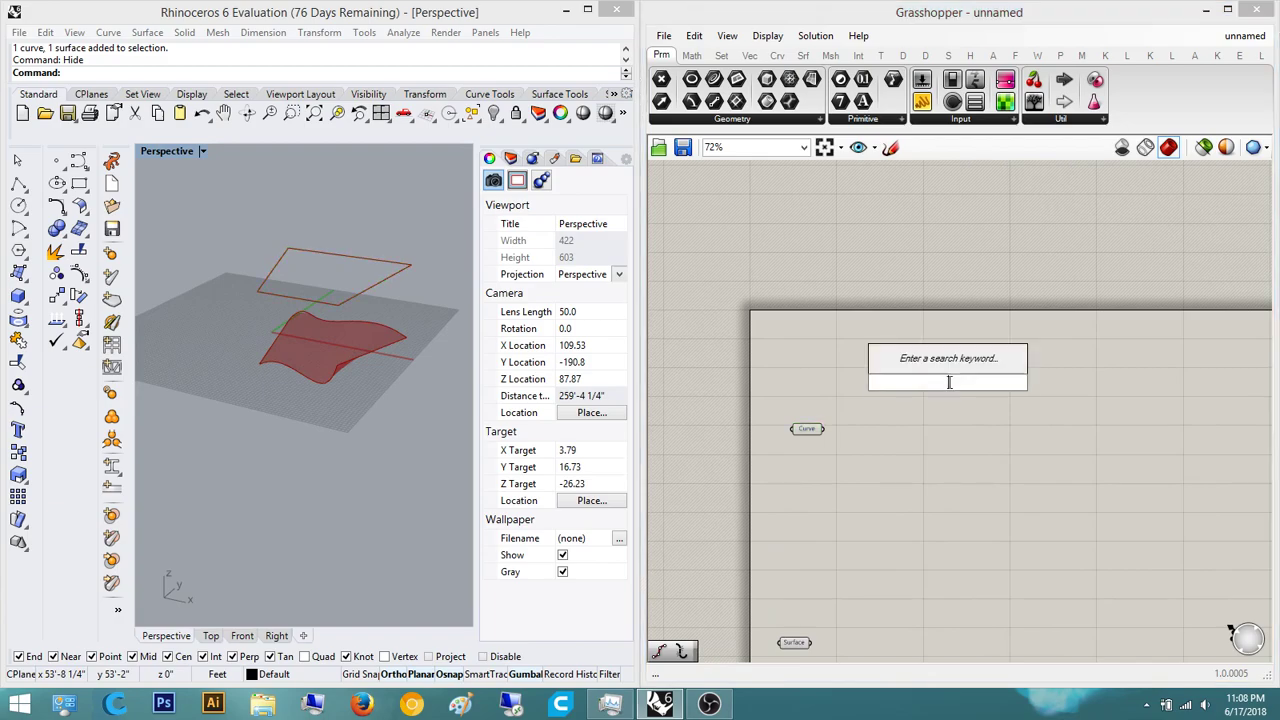
pyautogui.write('populate ')
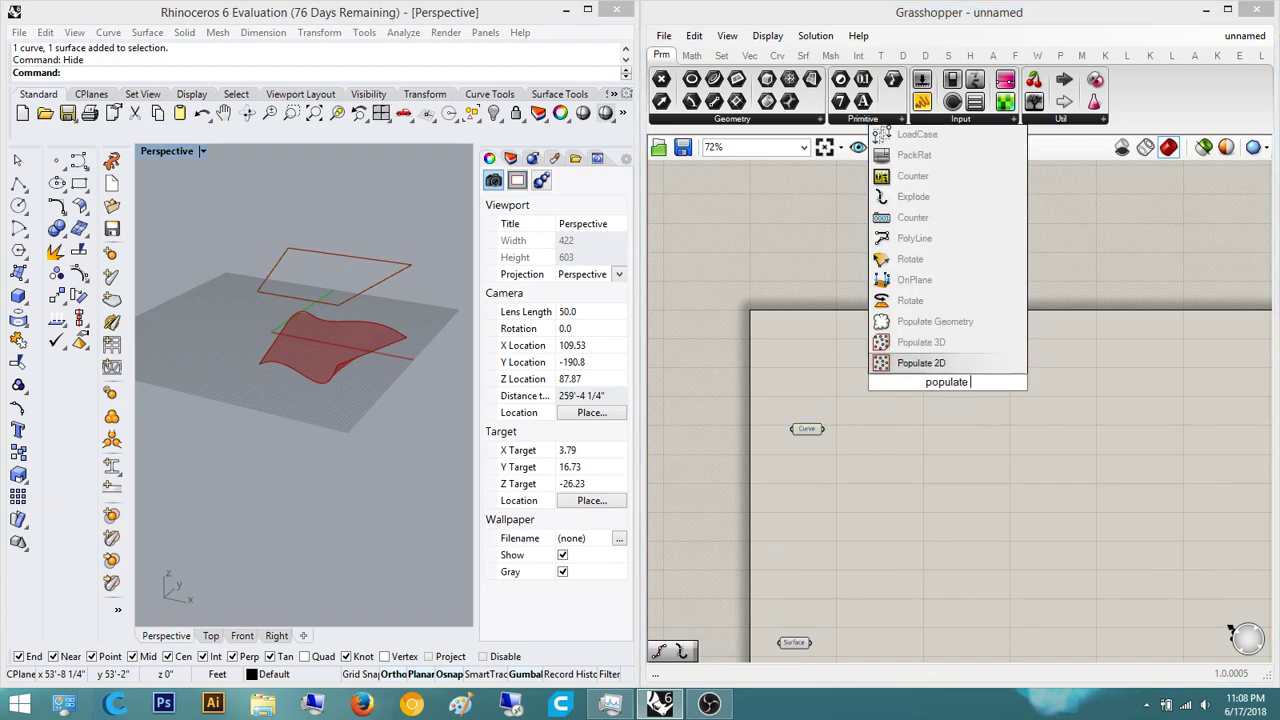
pyautogui.write('2f')
pyautogui.press('Return')
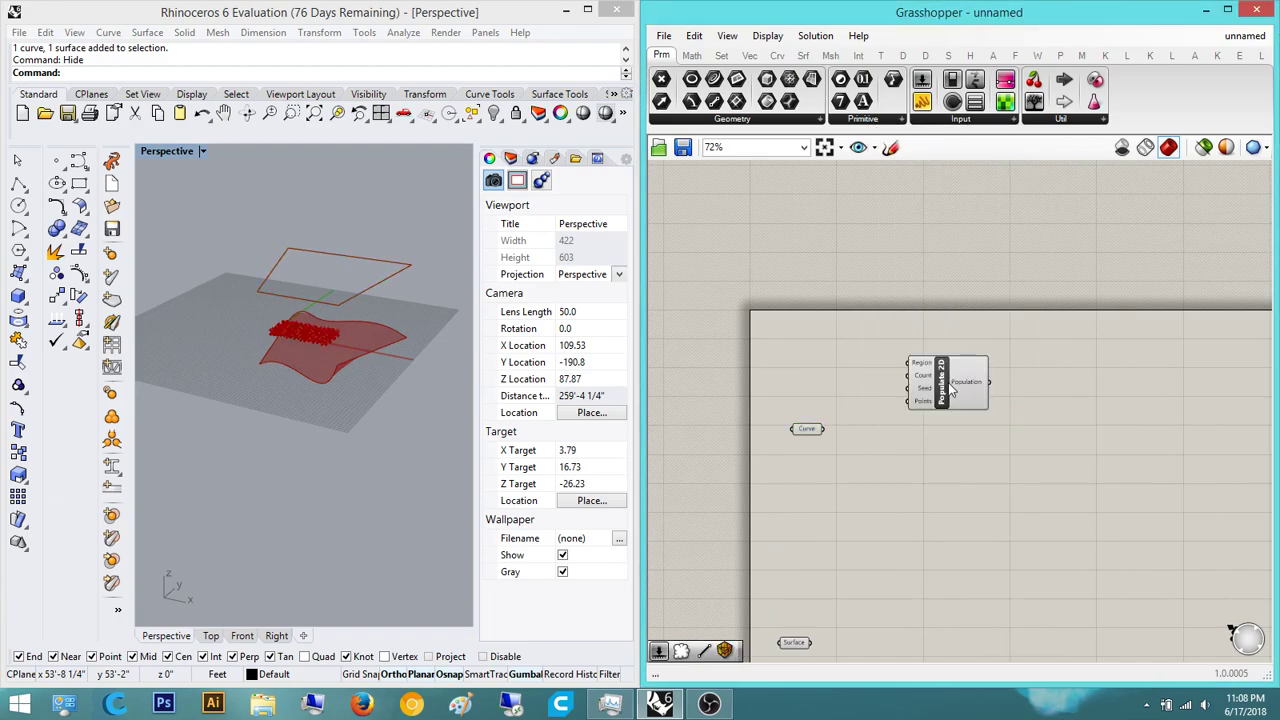
pyautogui.scroll(2, 952, 392)
pyautogui.moveTo(888, 360); pyautogui.dragTo(735, 479)
pyautogui.scroll(3, 873, 311)
pyautogui.moveTo(873, 311); pyautogui.dragTo(1085, 374, button='right')
# - Add a number slider with the value 50 and connect it to the Count input of Populate 2D
pyautogui.doubleClick(940, 493)
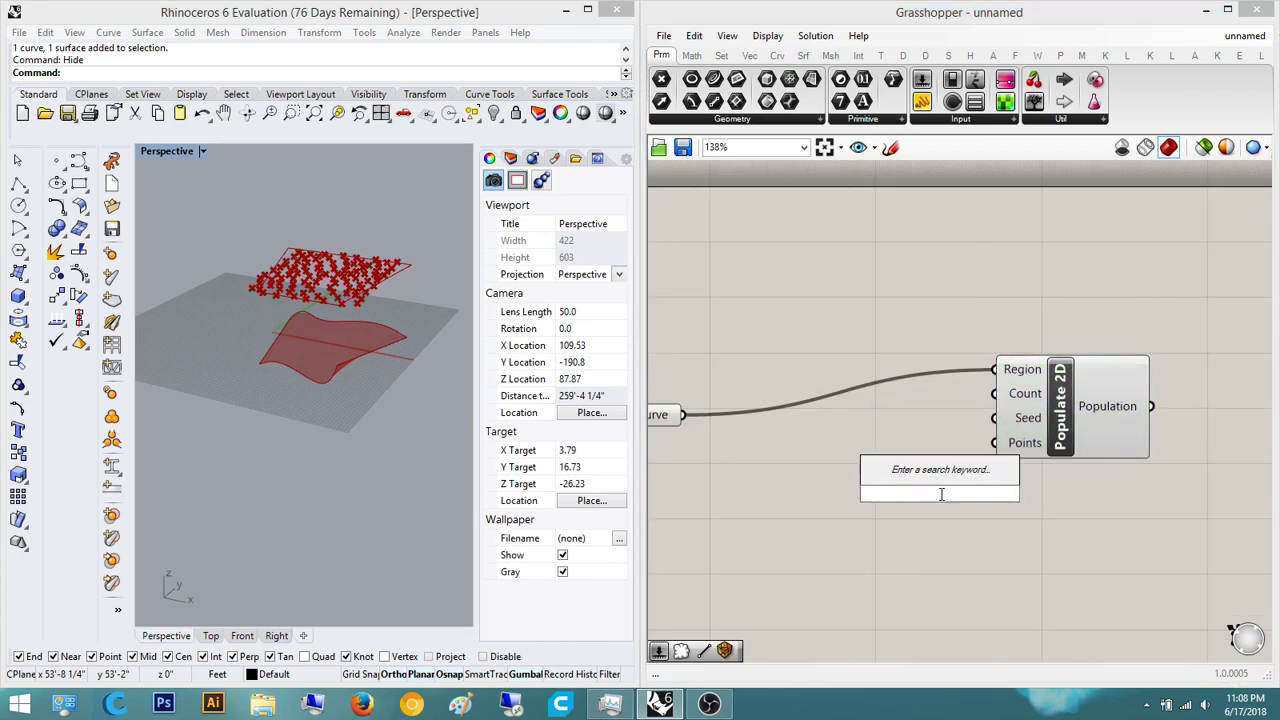
pyautogui.write('50')
pyautogui.press('Return')
pyautogui.moveTo(941, 494); pyautogui.dragTo(798, 483)
pyautogui.scroll(2, 987, 384)
pyautogui.moveTo(998, 399); pyautogui.dragTo(880, 522)
pyautogui.click(962, 376)
pyautogui.moveTo(1128, 366); pyautogui.dragTo(1034, 430, button='right')
pyautogui.scroll(-4, 905, 404)
pyautogui.click(938, 438)
pyautogui.click(1012, 355)
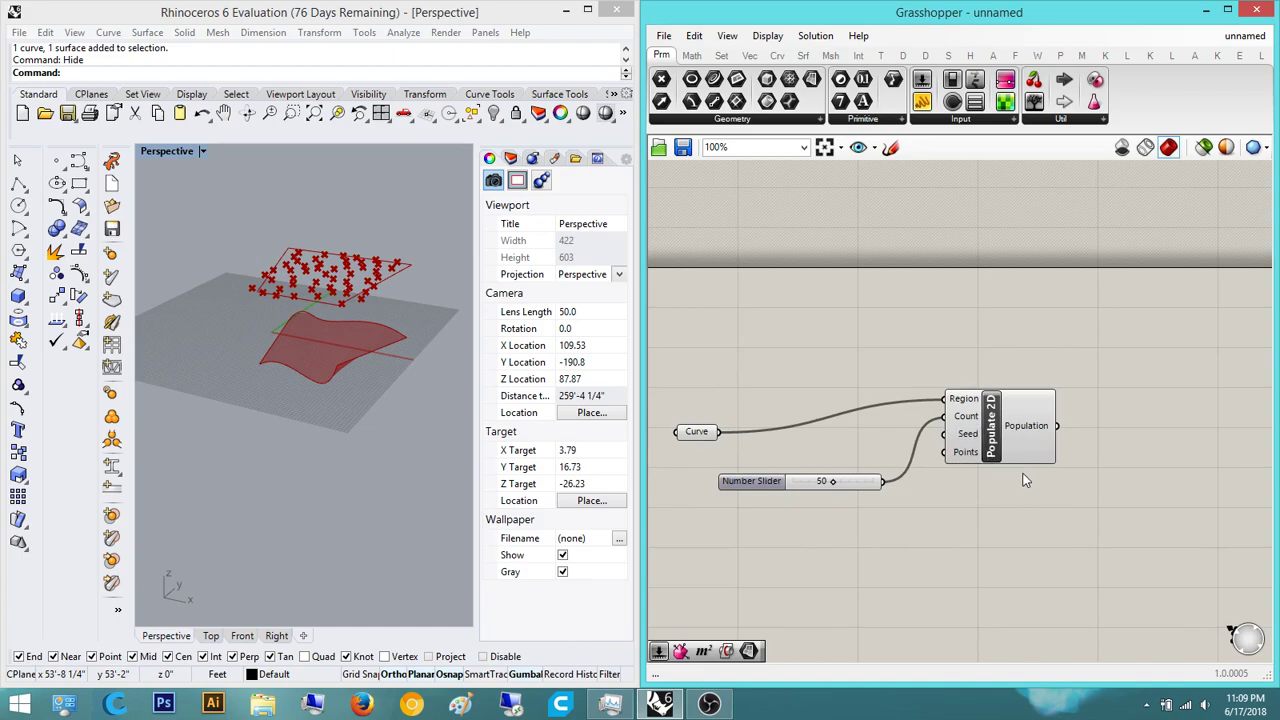
# - Examine the Points input and Population output of Populate 2D and the populated points in the Top view
pyautogui.scroll(2, 1026, 476)
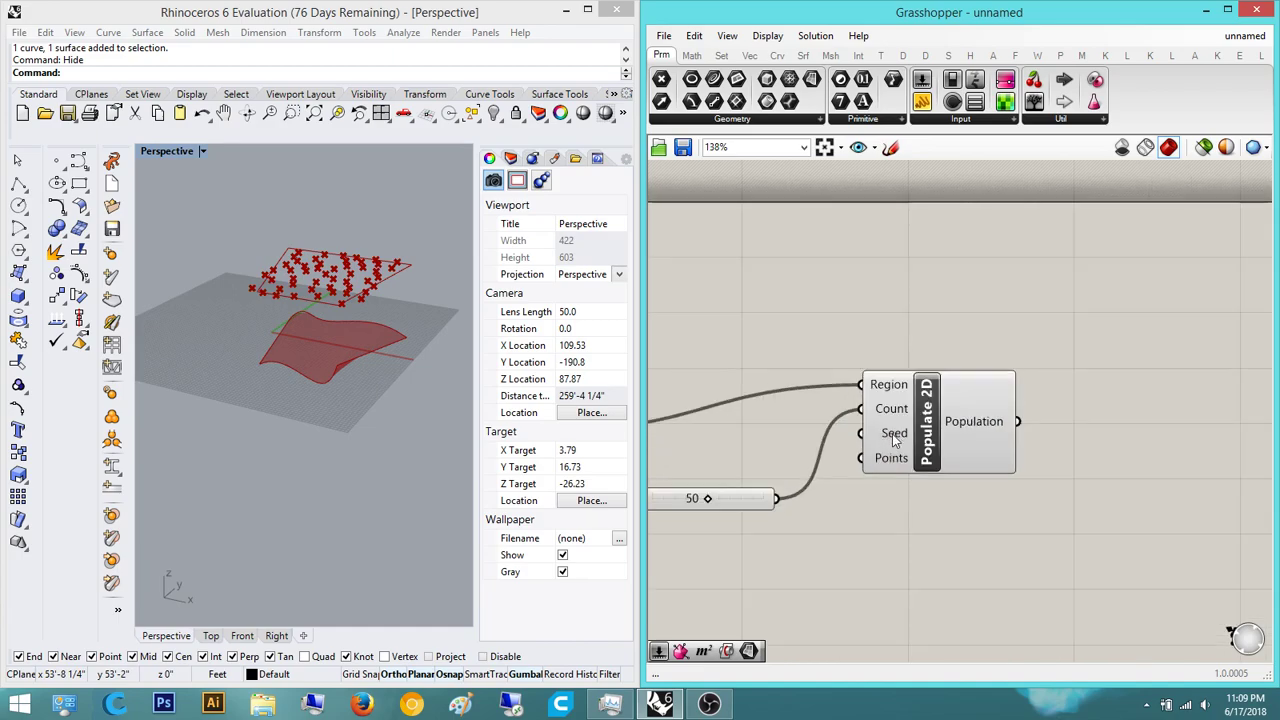
pyautogui.moveTo(890, 466)
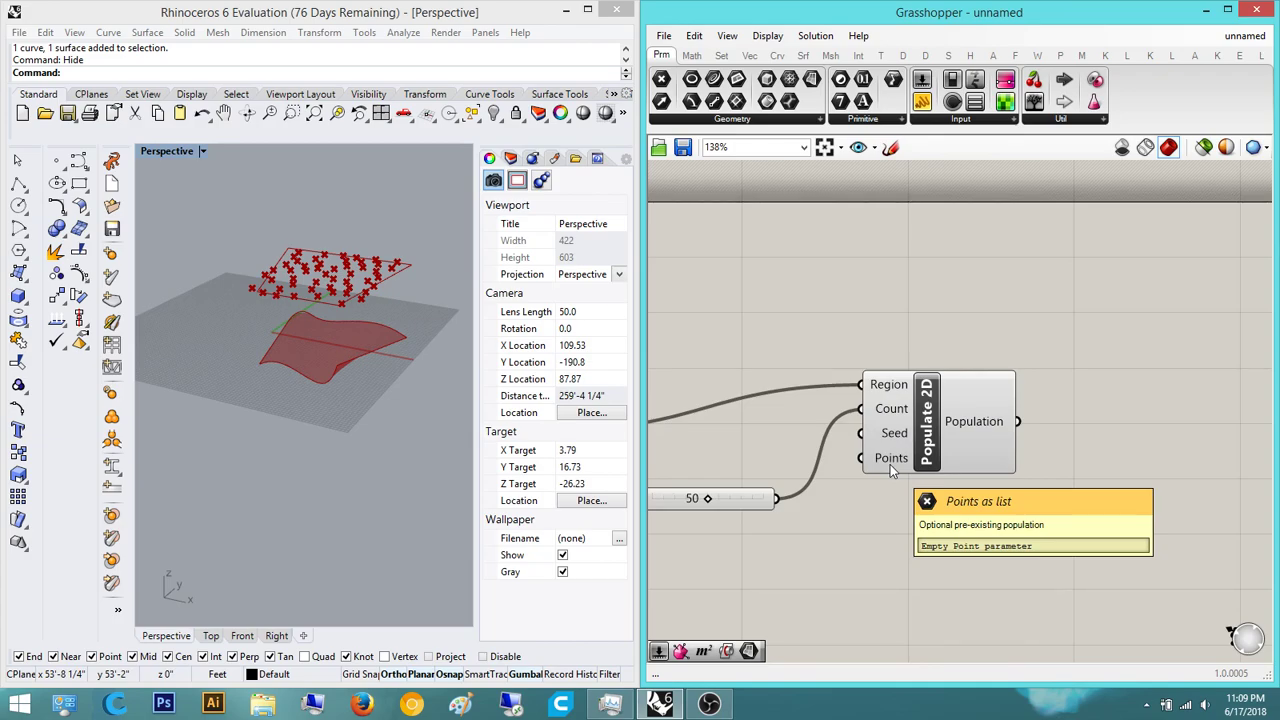
pyautogui.scroll(3, 865, 435)
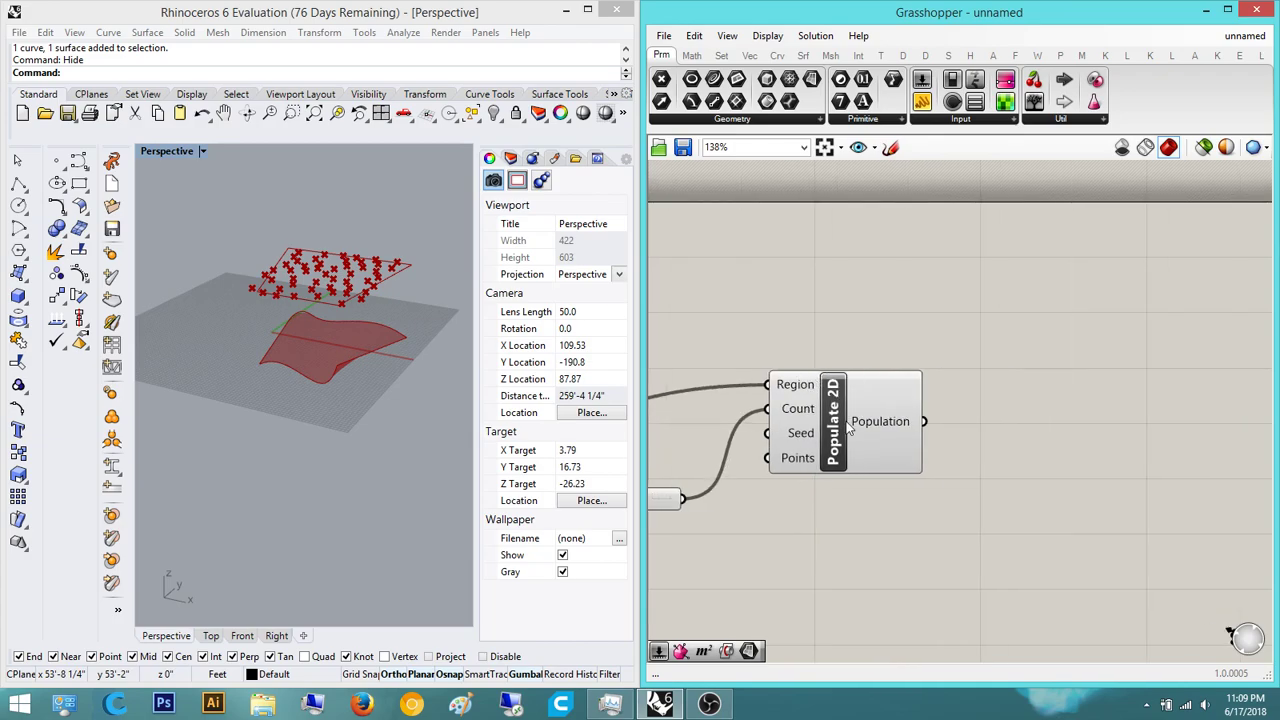
pyautogui.moveTo(1083, 351); pyautogui.dragTo(935, 356, button='right')
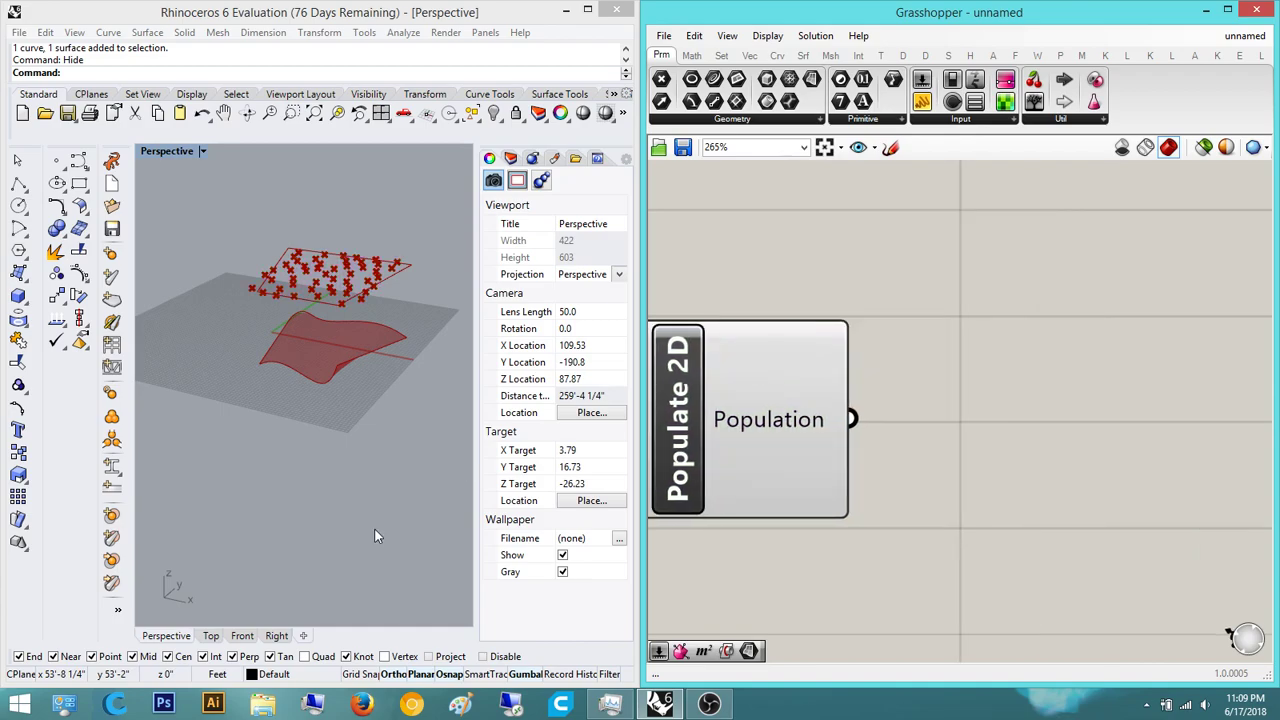
pyautogui.click(211, 636)
pyautogui.scroll(-3, 281, 365)
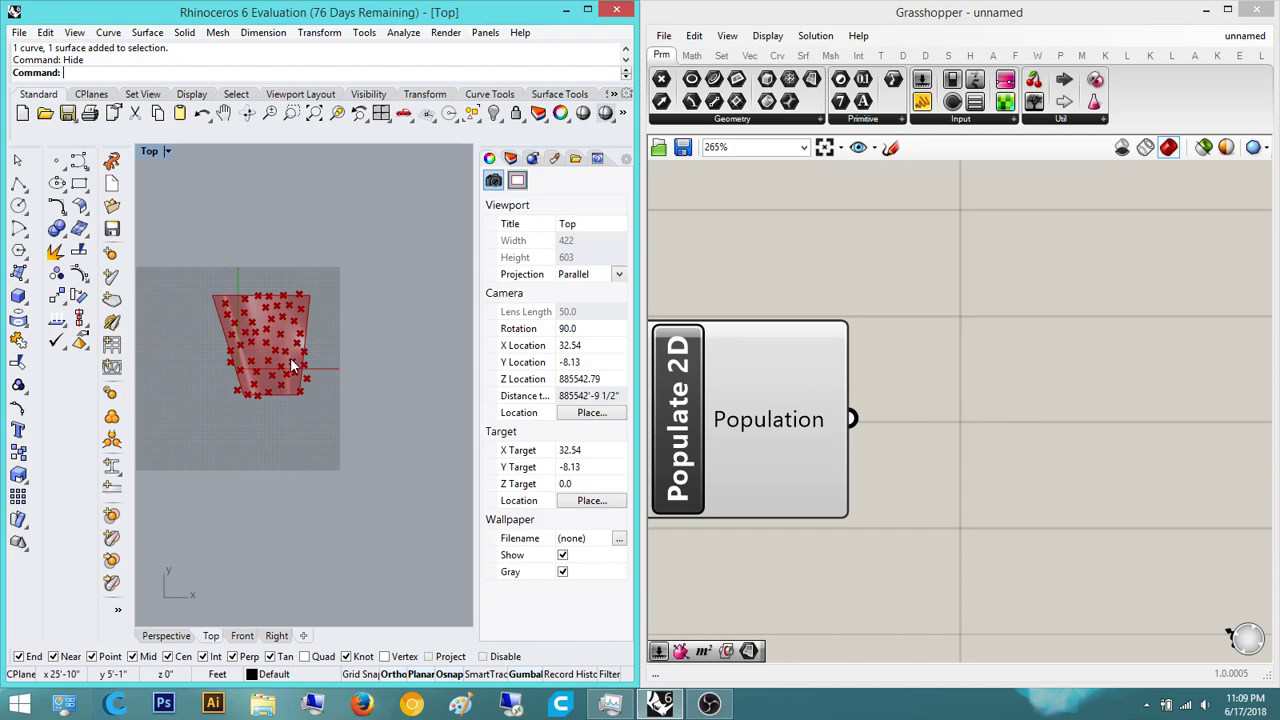
# - Add a Voronoi component and place it clear of Populate 2D on its output side
pyautogui.moveTo(962, 390); pyautogui.dragTo(1081, 365, button='right')
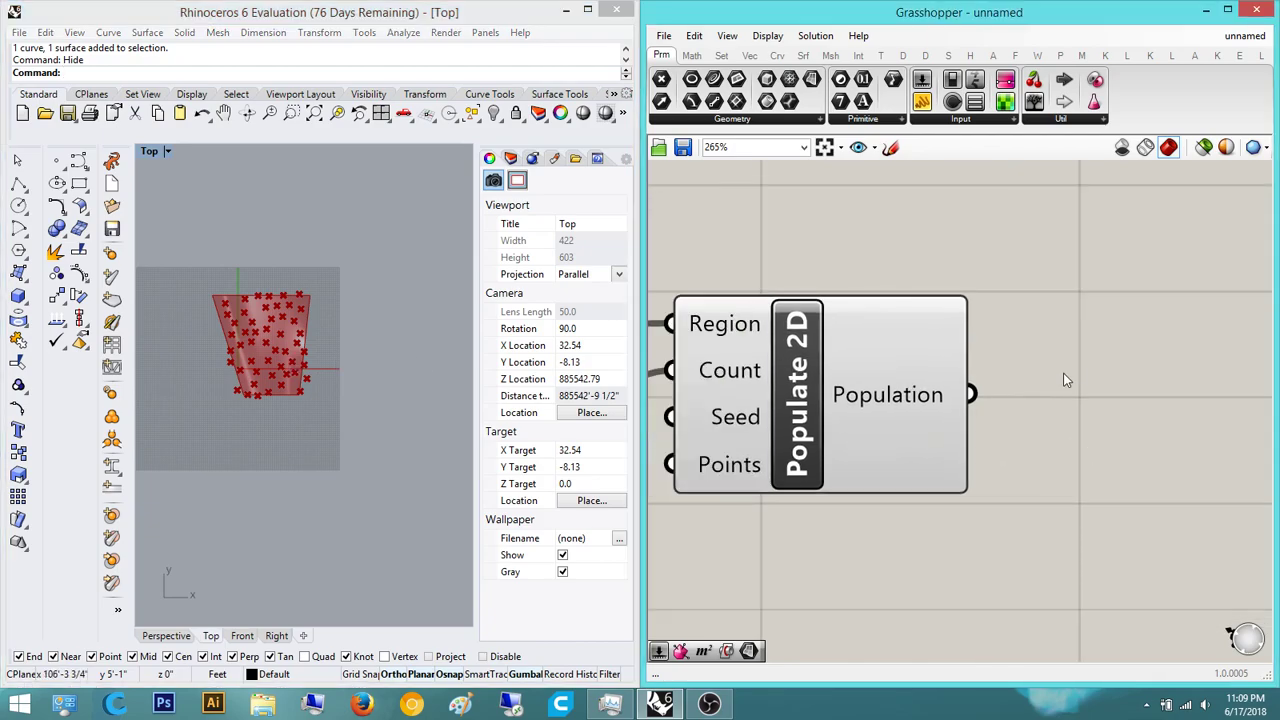
pyautogui.doubleClick(1081, 365)
pyautogui.write('p')
pyautogui.press('BackSpace')
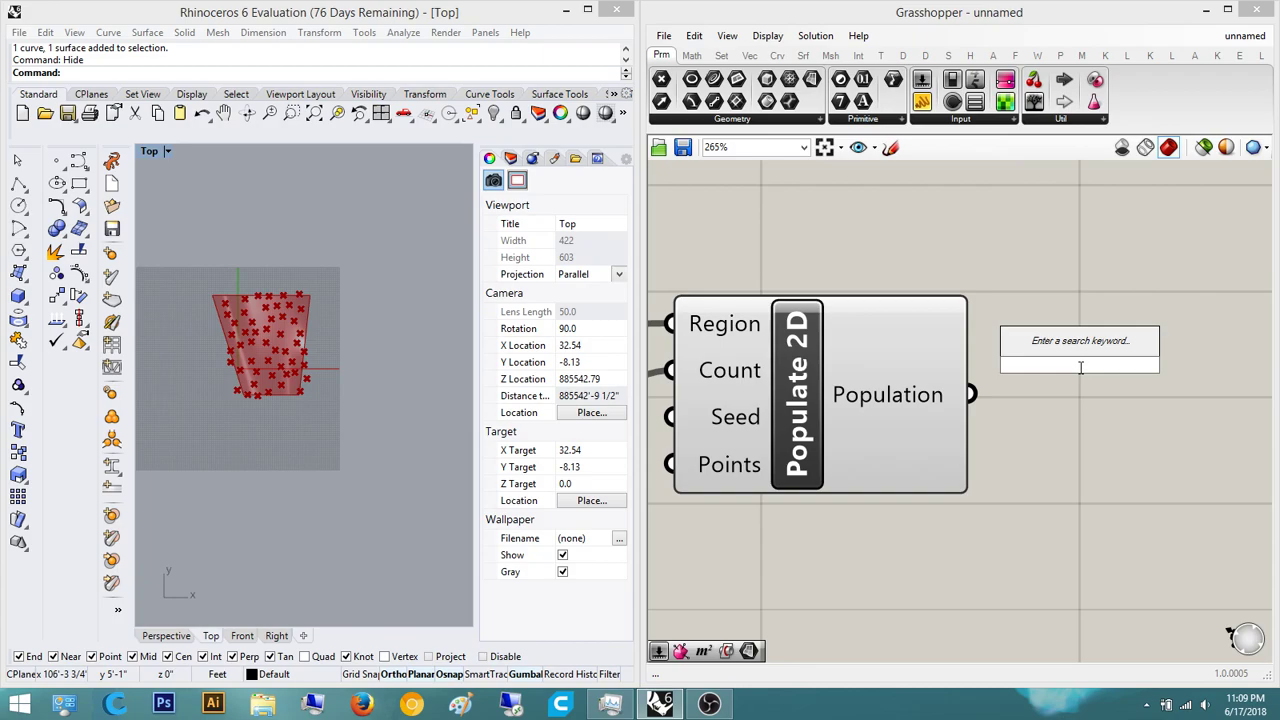
pyautogui.write('vor')
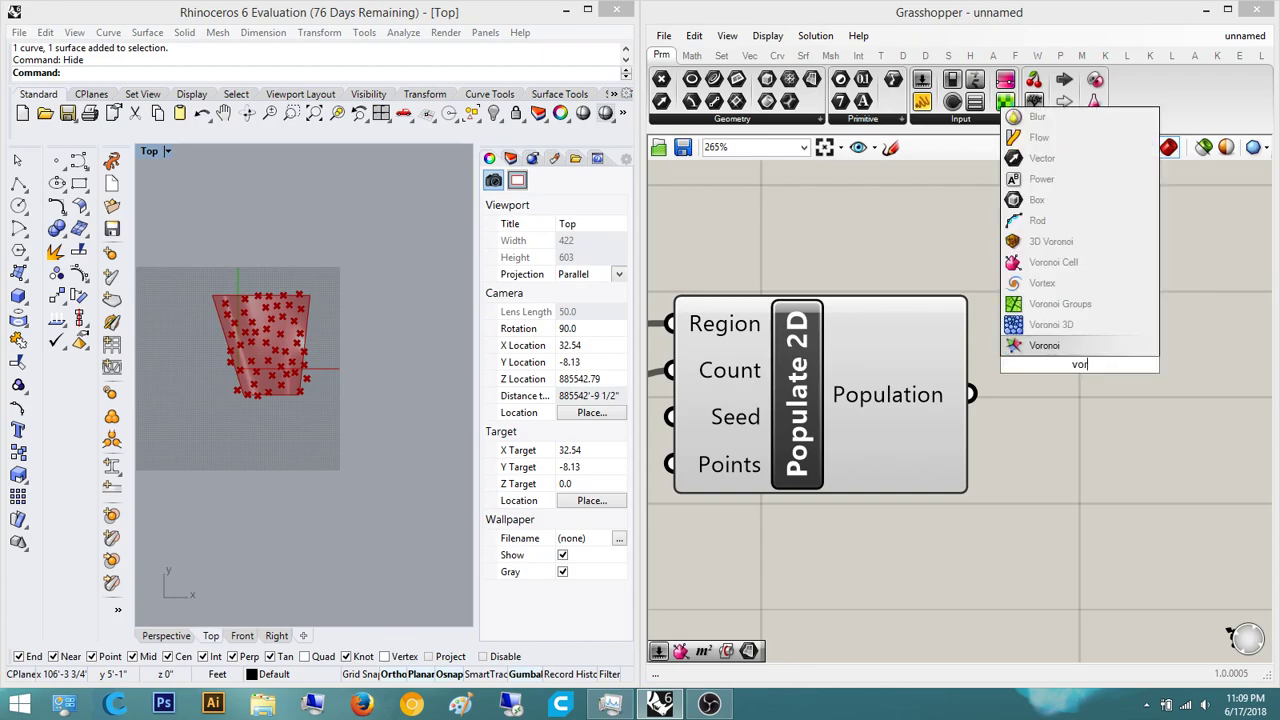
pyautogui.press('Return')
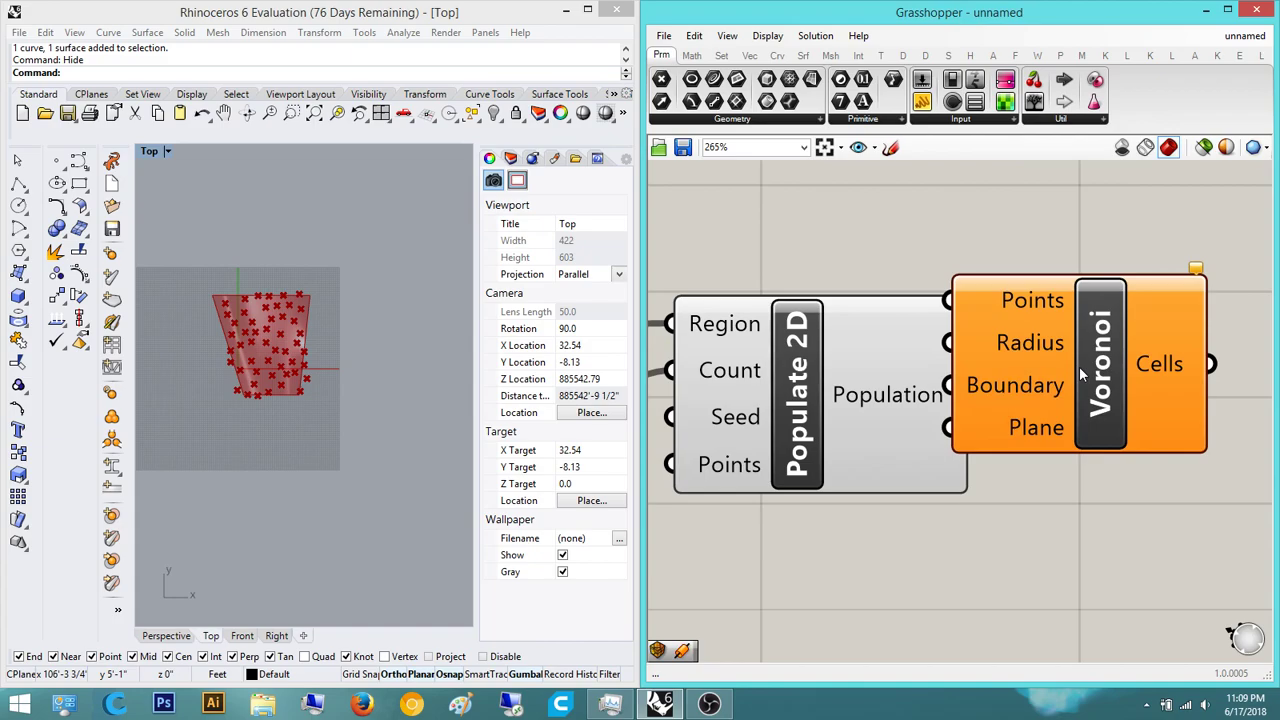
pyautogui.scroll(-3, 900, 330)
pyautogui.moveTo(940, 345); pyautogui.dragTo(1035, 352)
pyautogui.click(925, 398)
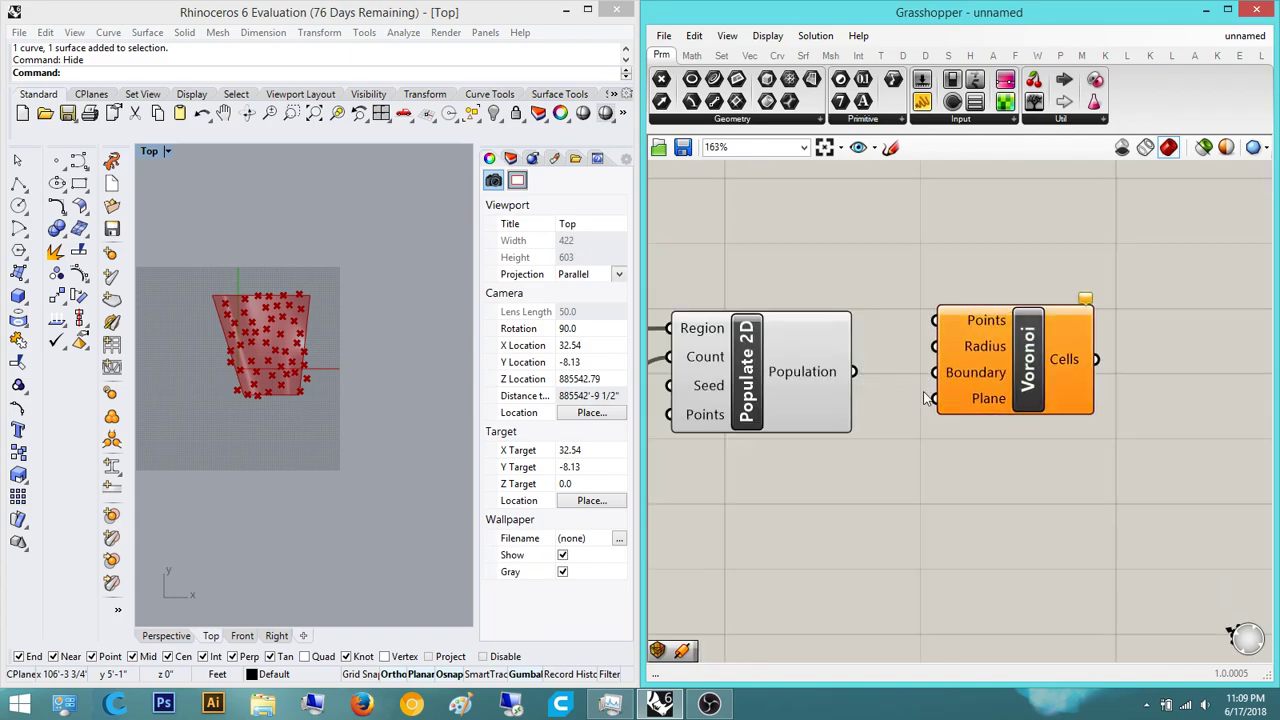
# - Connect the Population output of Populate 2D to the Points input of Voronoi
pyautogui.moveTo(902, 321); pyautogui.dragTo(852, 370)
pyautogui.moveTo(994, 346); pyautogui.dragTo(910, 347, button='right')
pyautogui.click(910, 356)
pyautogui.click(928, 298)
pyautogui.moveTo(928, 298); pyautogui.dragTo(1096, 290, button='right')
pyautogui.moveTo(1020, 366); pyautogui.dragTo(950, 297)
pyautogui.scroll(-4, 981, 283)
pyautogui.scroll(6, 983, 282)
pyautogui.moveTo(941, 308); pyautogui.dragTo(983, 300, button='right')
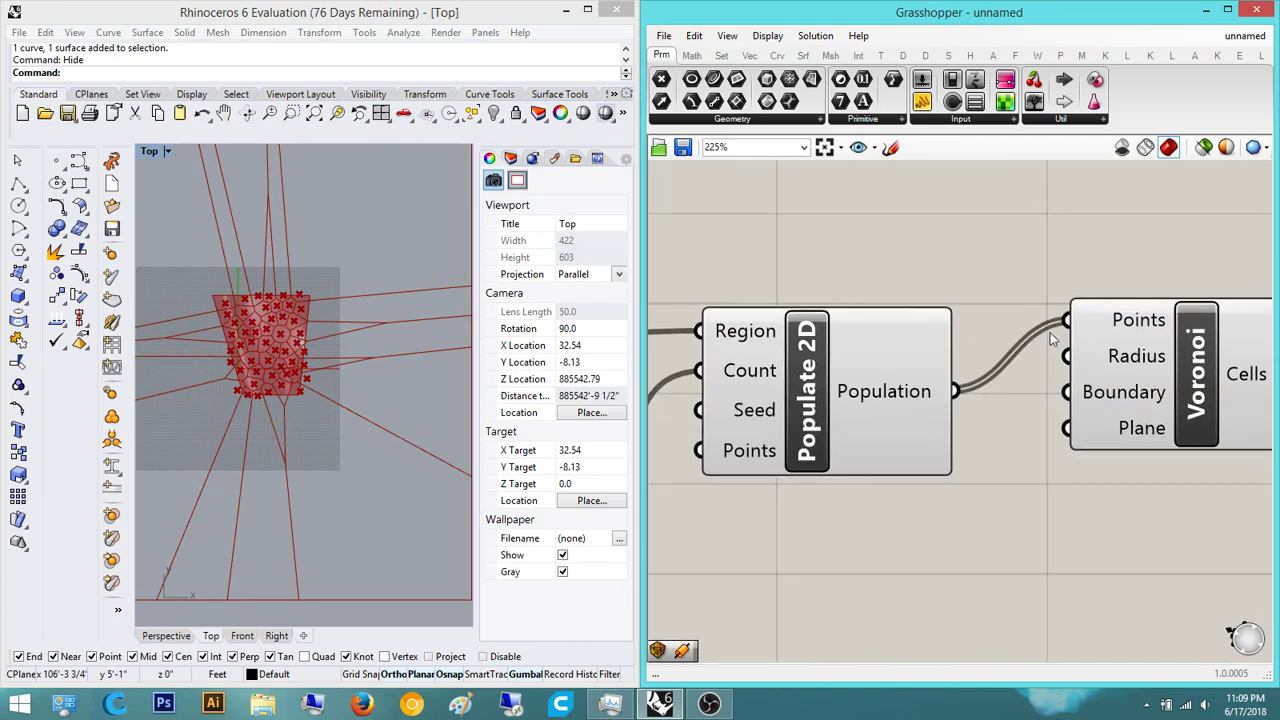
# - Examine the extent of the Voronoi cells in the Top view and the description of the Boundary input
pyautogui.scroll(4, 295, 358)
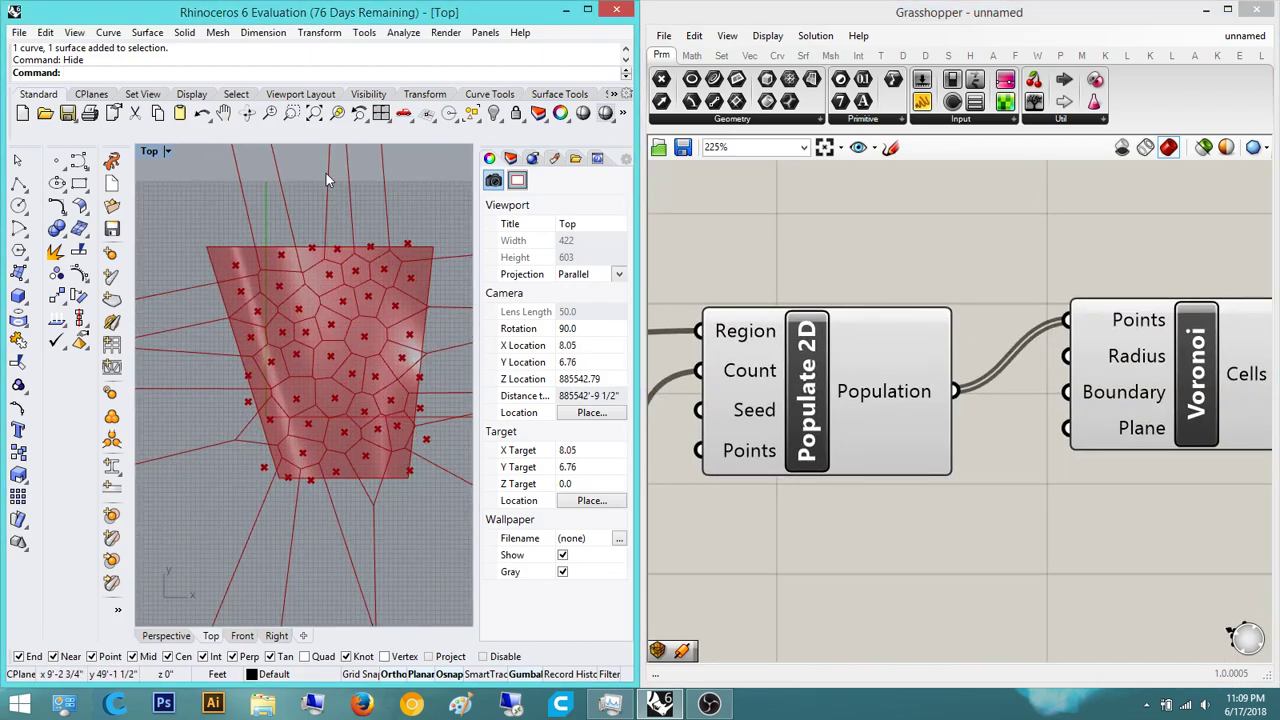
pyautogui.scroll(-6, 326, 190)
pyautogui.scroll(3, 268, 318)
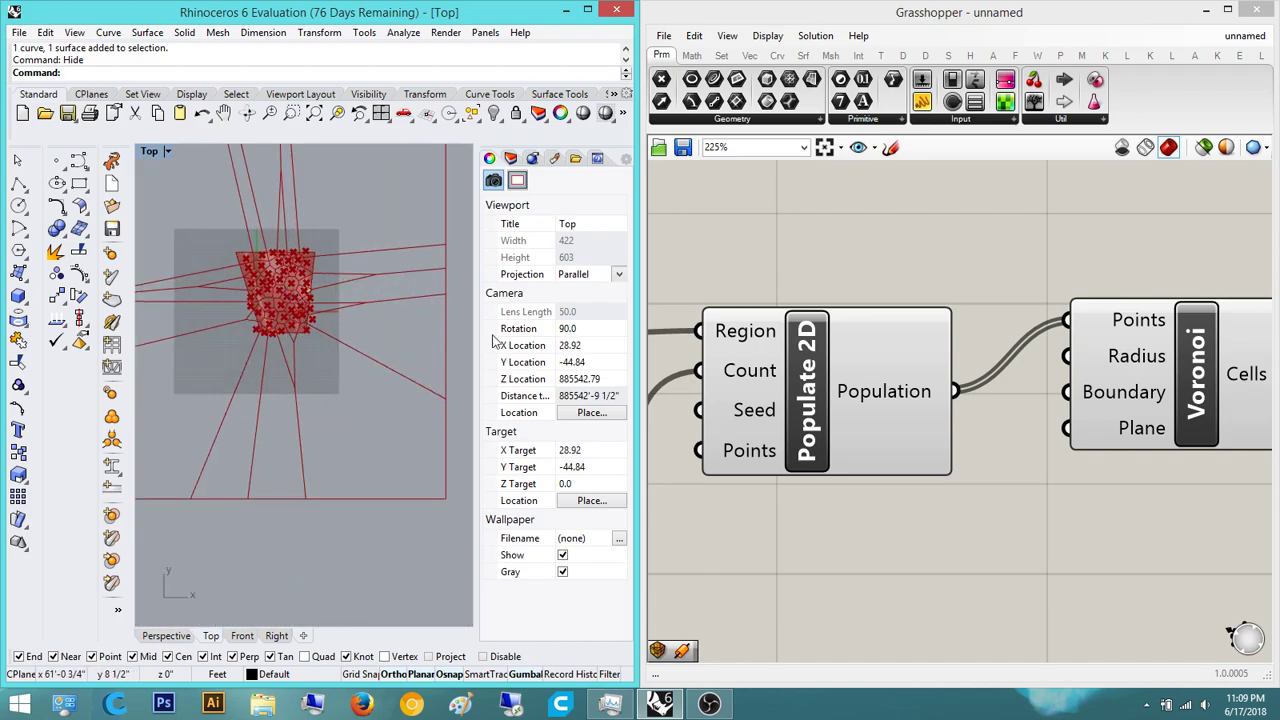
pyautogui.scroll(3, 1030, 372)
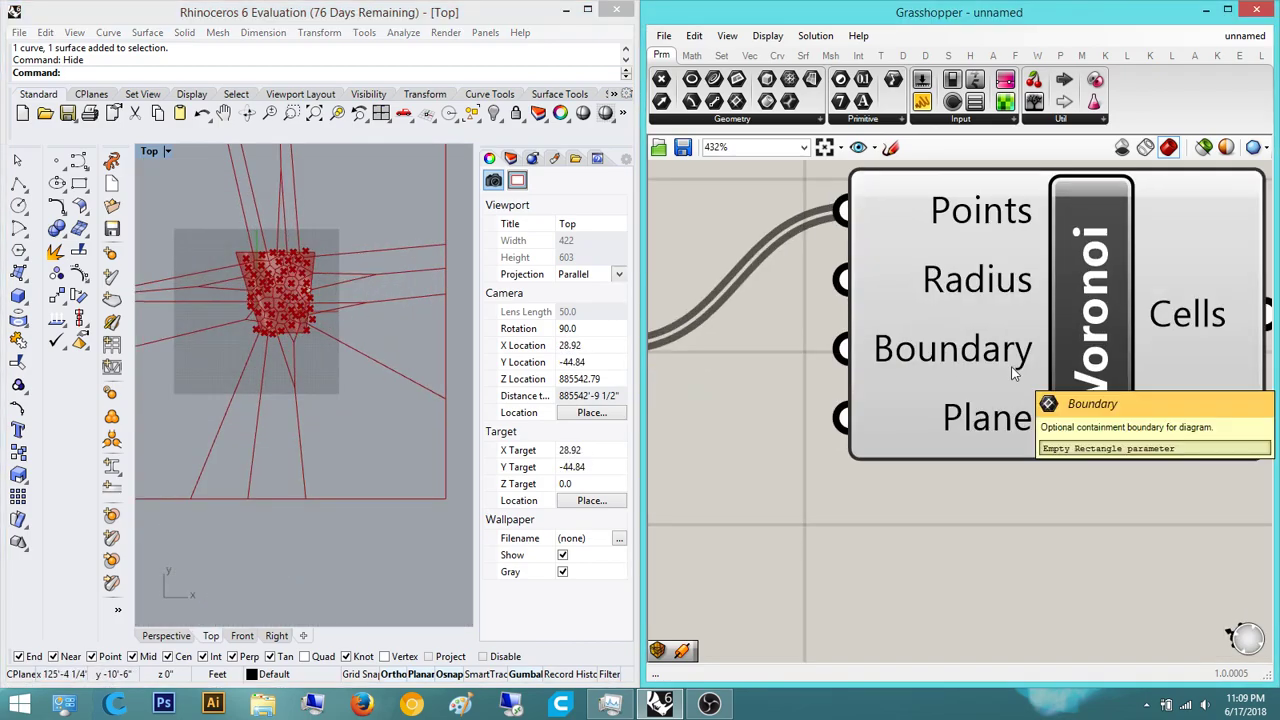
pyautogui.scroll(-6, 1015, 368)
pyautogui.moveTo(1012, 361); pyautogui.dragTo(1120, 373, button='right')
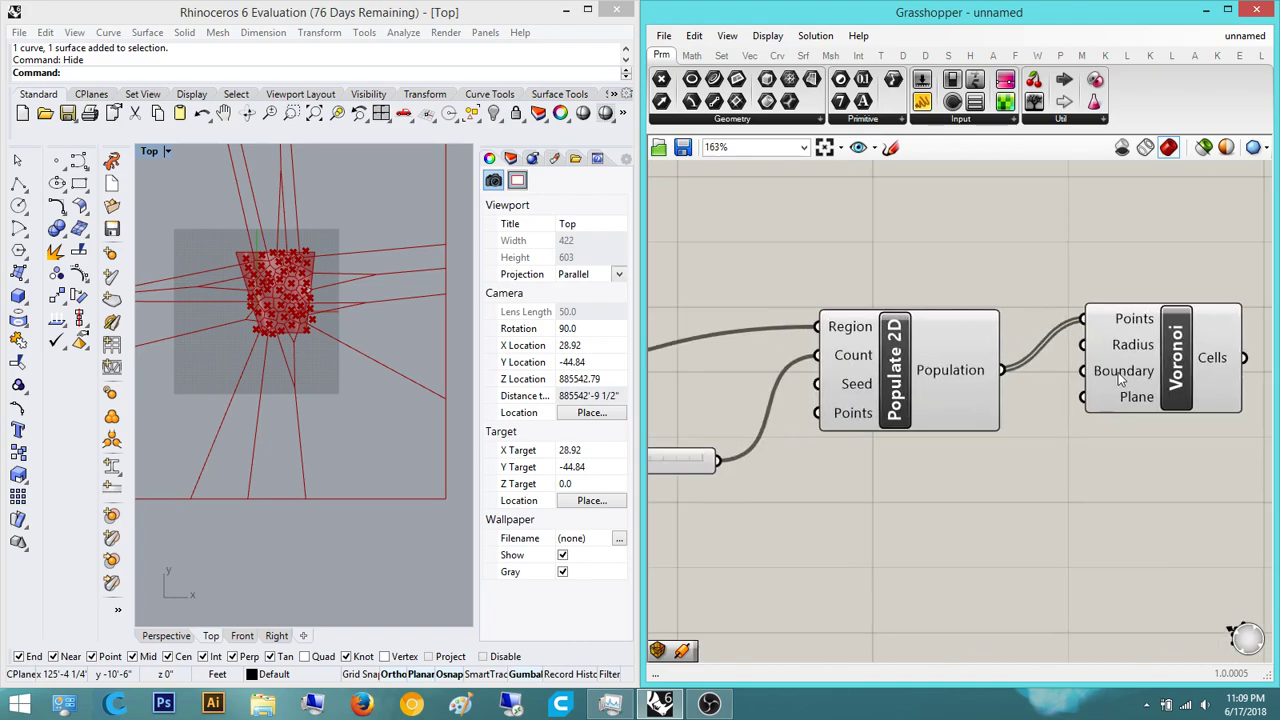
# - Connect the Curve parameter to the Boundary input of Voronoi and check the bounded cells in the Top view
pyautogui.scroll(-4, 1085, 375)
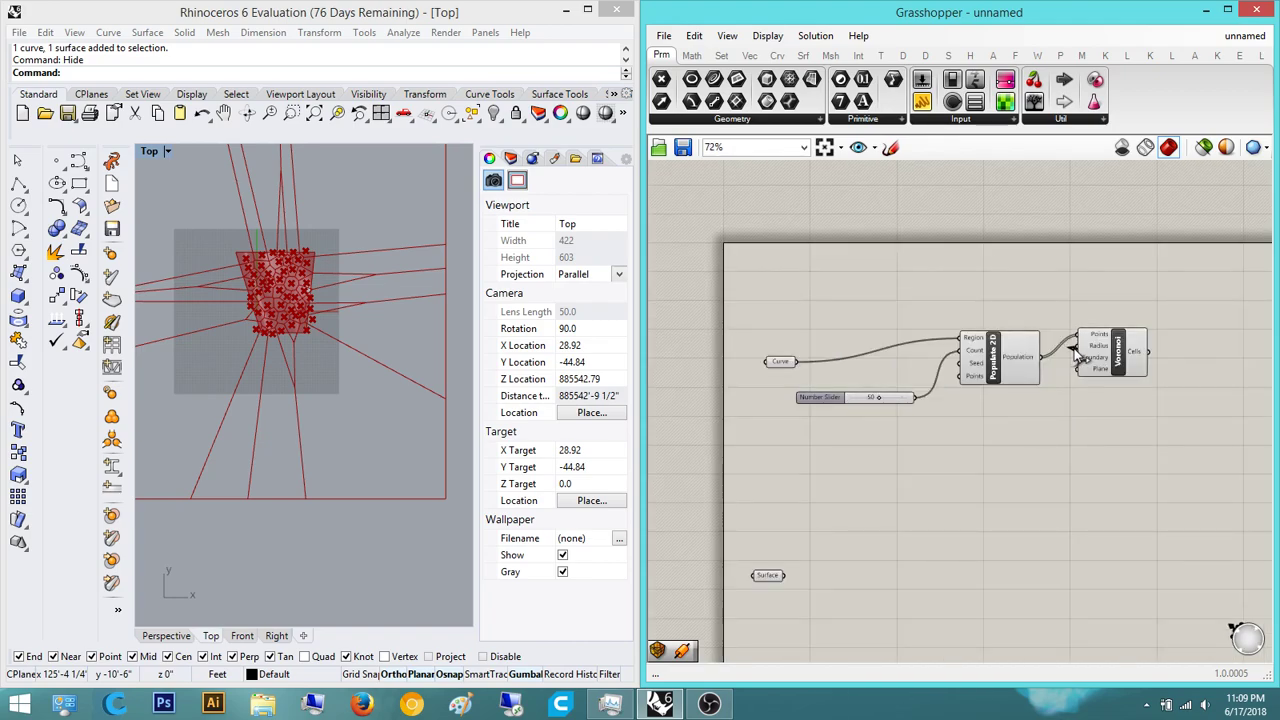
pyautogui.scroll(-5, 1070, 352)
pyautogui.moveTo(1074, 348); pyautogui.dragTo(937, 358)
pyautogui.scroll(9, 945, 352)
pyautogui.moveTo(988, 290); pyautogui.dragTo(800, 287, button='right')
pyautogui.scroll(-1, 933, 291)
pyautogui.moveTo(933, 290); pyautogui.dragTo(666, 307, button='right')
pyautogui.moveTo(250, 302); pyautogui.dragTo(268, 331, button='right')
pyautogui.scroll(10, 324, 298)
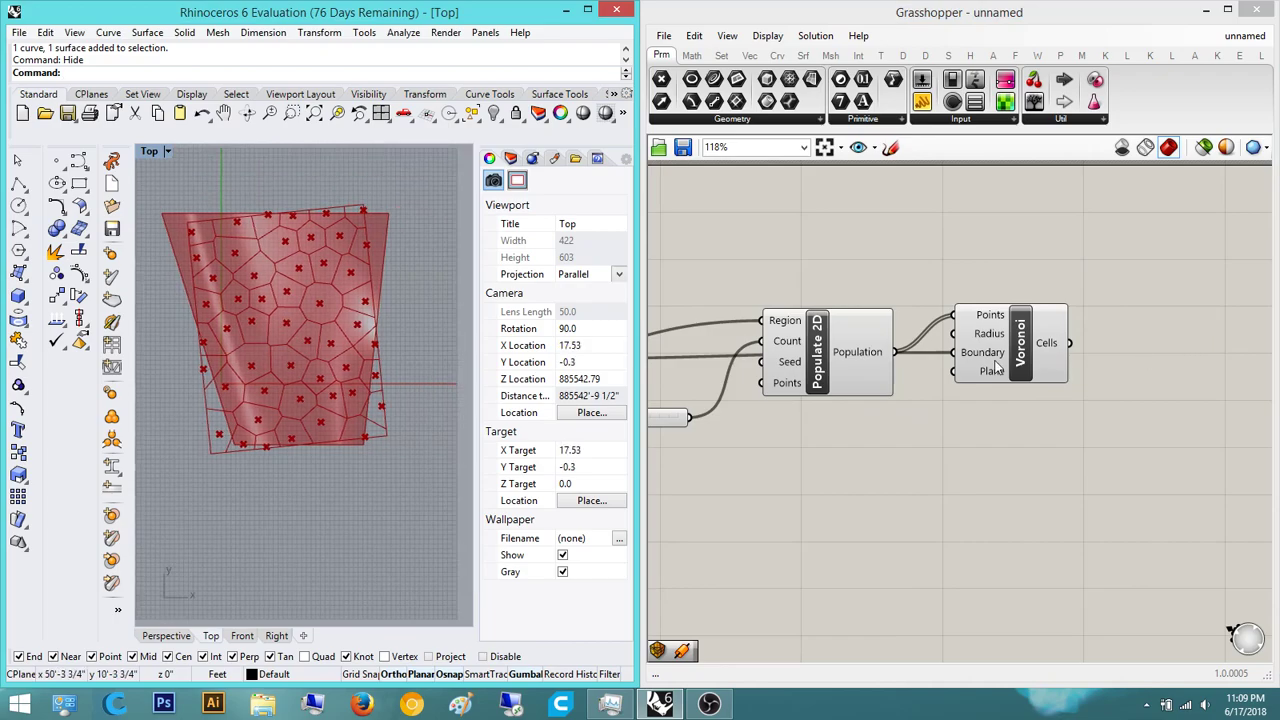
# - Move the Voronoi component farther from Populate 2D to leave more room between the two components
pyautogui.moveTo(1011, 341); pyautogui.dragTo(1095, 351)
pyautogui.click(1069, 278)
pyautogui.moveTo(964, 378); pyautogui.dragTo(1033, 385, button='right')
pyautogui.click(1123, 362)
pyautogui.click(1022, 436)
pyautogui.moveTo(1014, 444); pyautogui.dragTo(1217, 451, button='right')
pyautogui.click(745, 372)
pyautogui.click(920, 280)
pyautogui.moveTo(921, 280); pyautogui.dragTo(835, 306, button='right')
pyautogui.click(1008, 366)
pyautogui.click(1141, 335)
pyautogui.moveTo(940, 437); pyautogui.dragTo(862, 470, button='right')
pyautogui.moveTo(740, 494); pyautogui.dragTo(742, 493)
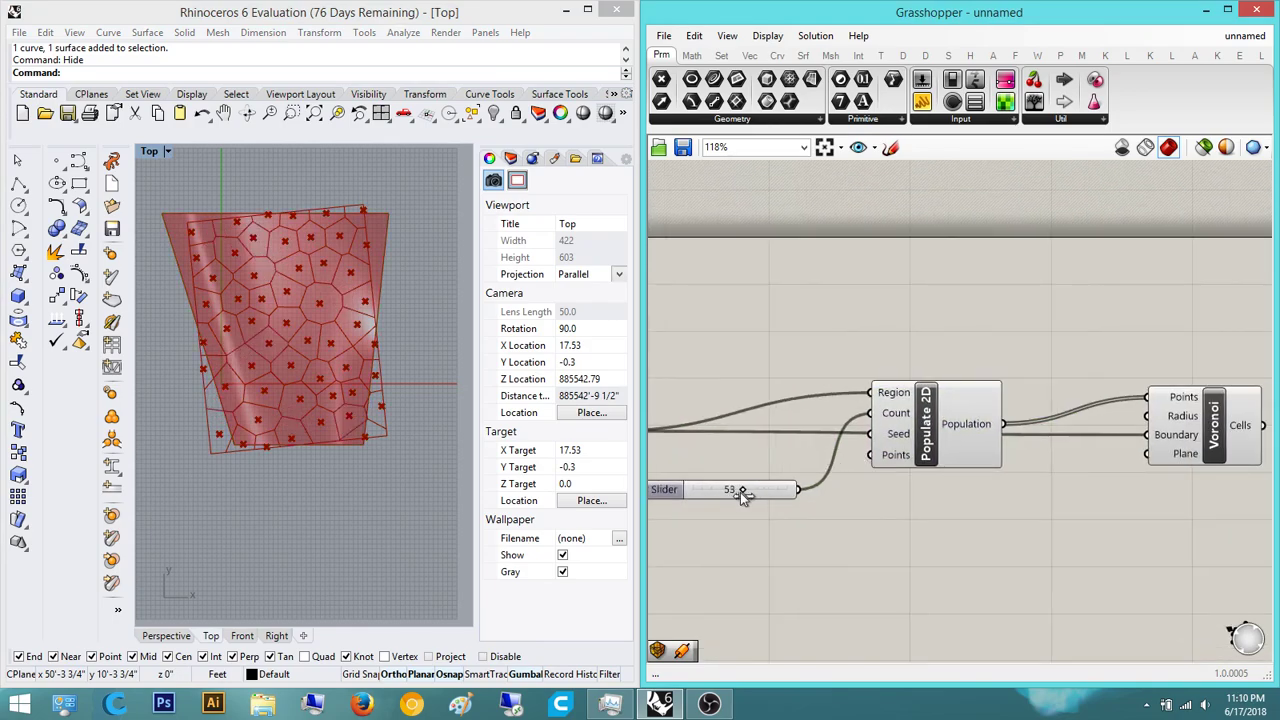
# - Add a Number Slider with the value 2 and connect it to the Radius input of Voronoi
pyautogui.moveTo(855, 379); pyautogui.dragTo(803, 393, button='right')
pyautogui.moveTo(1137, 441); pyautogui.dragTo(1079, 442, button='right')
pyautogui.scroll(3, 1079, 447)
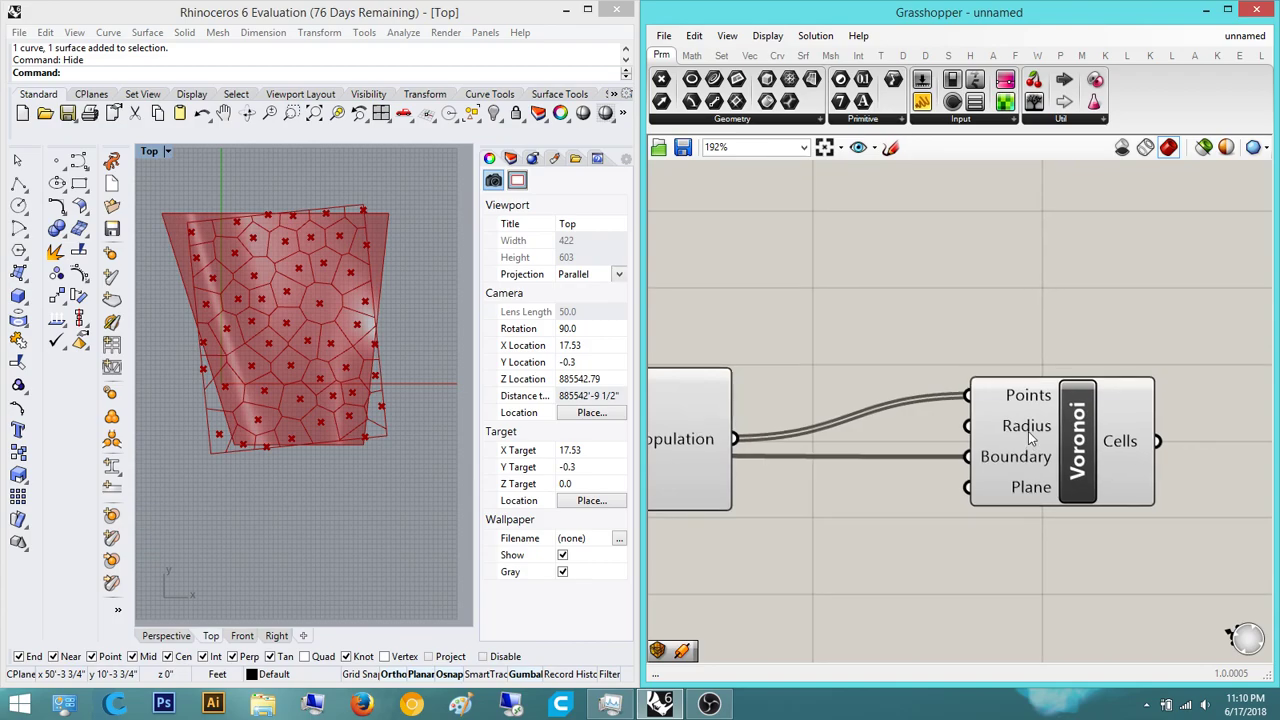
pyautogui.doubleClick(966, 256)
pyautogui.write('2')
pyautogui.press('Return')
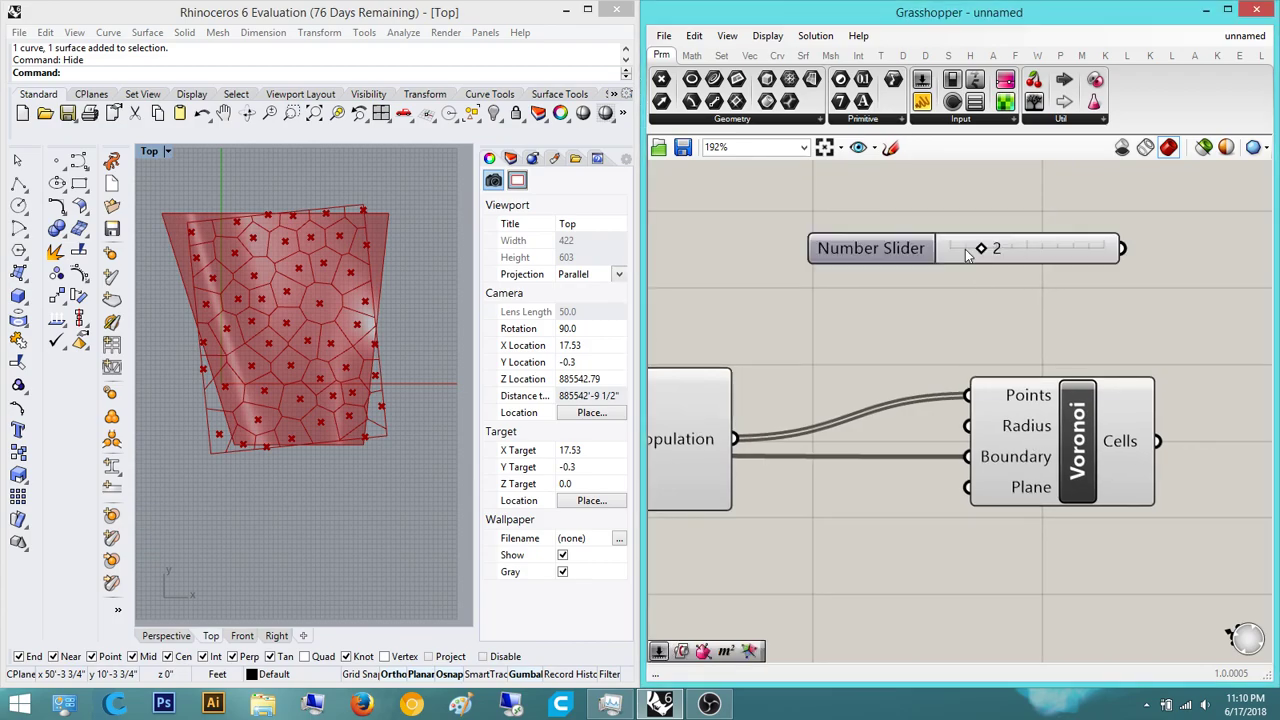
pyautogui.scroll(2, 1003, 267)
pyautogui.moveTo(1162, 270); pyautogui.dragTo(962, 480)
# - Set the Radius slider to 6 and check the Voronoi cells in the Top view
pyautogui.moveTo(1034, 403); pyautogui.dragTo(829, 380, button='right')
pyautogui.scroll(1, 802, 315)
pyautogui.scroll(1, 778, 258)
pyautogui.moveTo(760, 189); pyautogui.dragTo(874, 193)
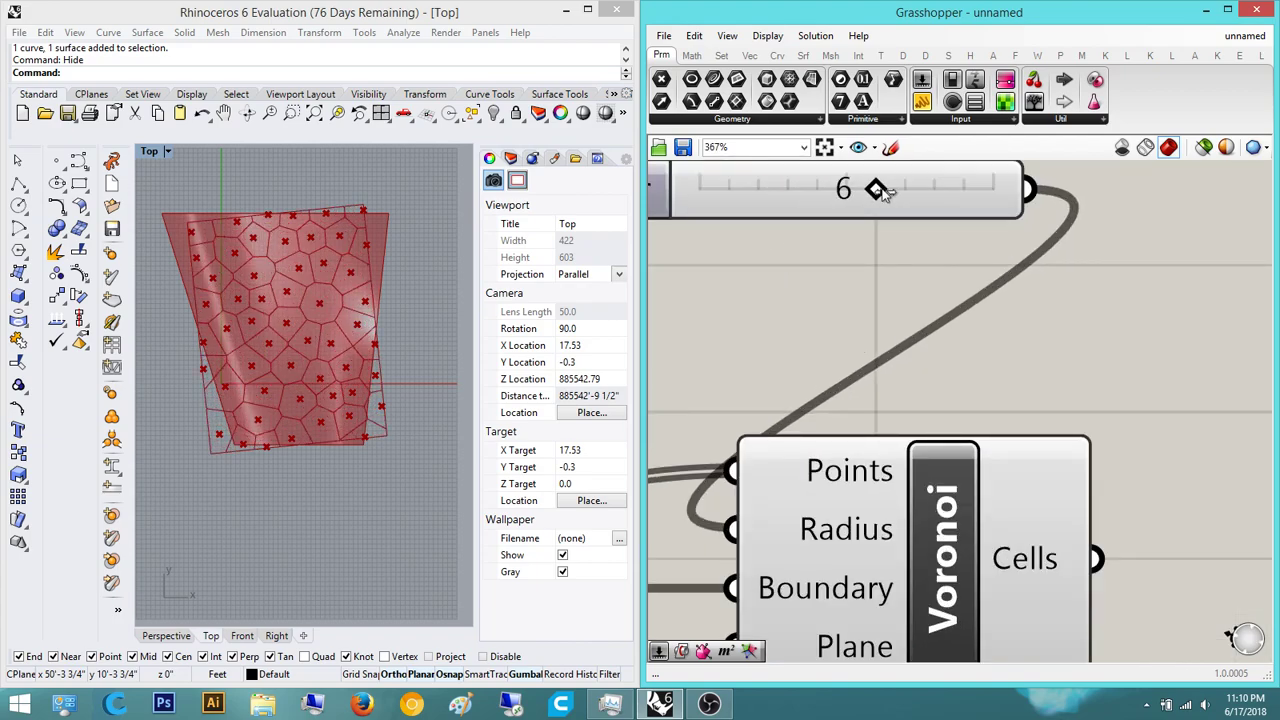
pyautogui.moveTo(806, 313); pyautogui.dragTo(780, 333, button='right')
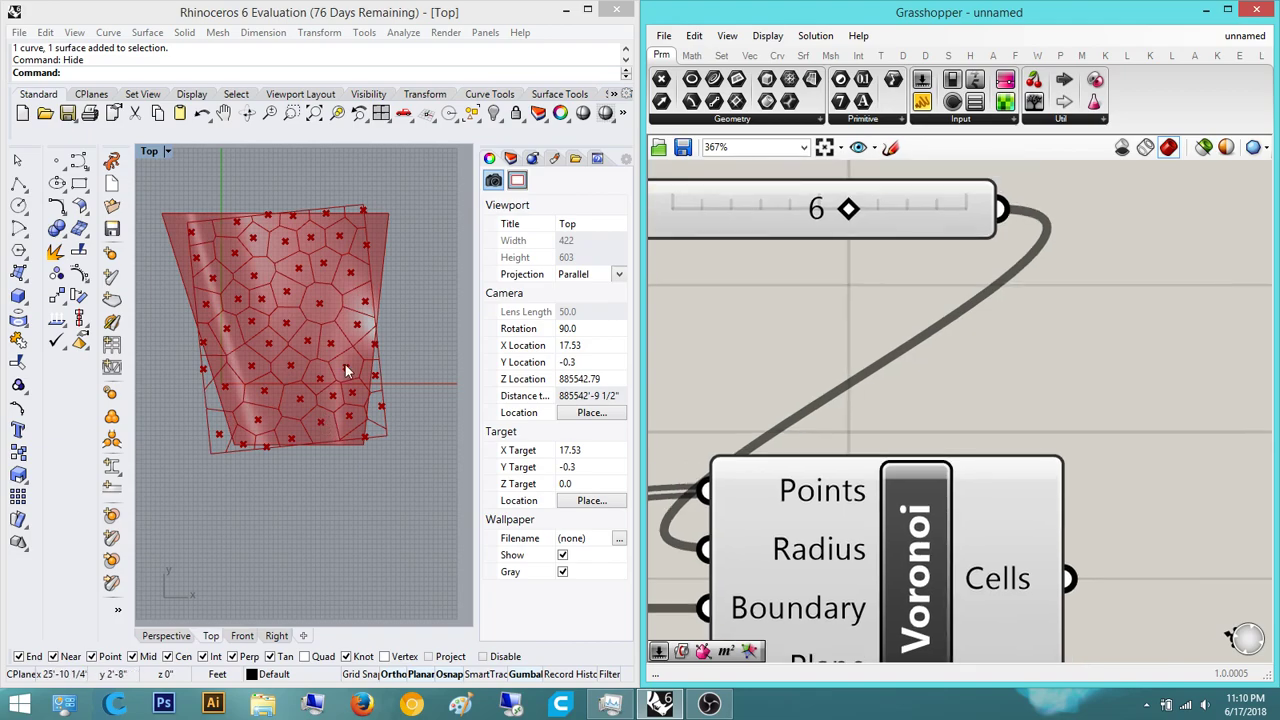
pyautogui.moveTo(346, 365); pyautogui.dragTo(284, 353, button='right')
# - Shift Voronoi farther from Populate 2D and place the Radius slider below the wires on Voronoi's input side
pyautogui.scroll(-4, 998, 370)
pyautogui.moveTo(1003, 384); pyautogui.dragTo(914, 350, button='right')
pyautogui.moveTo(900, 410); pyautogui.dragTo(993, 407)
pyautogui.moveTo(1071, 419); pyautogui.dragTo(1071, 408)
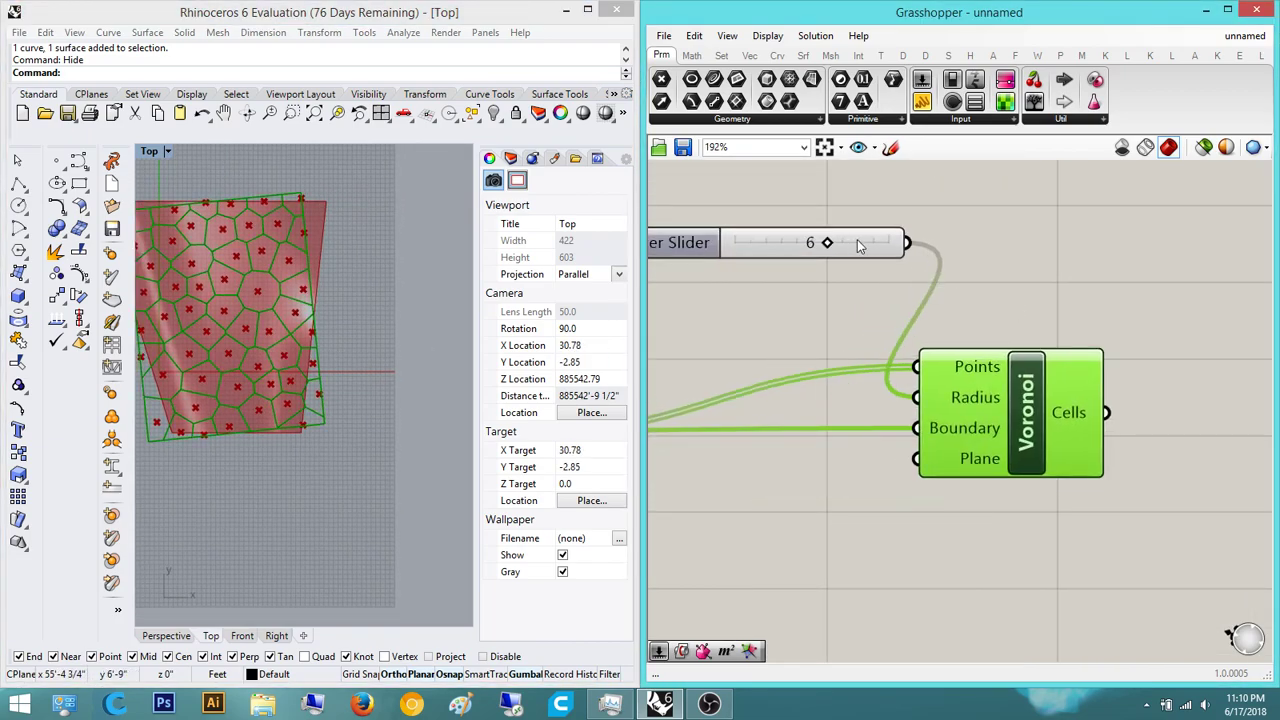
pyautogui.moveTo(852, 242); pyautogui.dragTo(783, 520)
pyautogui.click(882, 402)
# - Read the description of Voronoi's Plane input and connect the Curve parameter to that input
pyautogui.moveTo(941, 247); pyautogui.dragTo(952, 272, button='right')
pyautogui.scroll(-3, 953, 275)
pyautogui.scroll(4, 982, 387)
pyautogui.click(1085, 352)
pyautogui.click(1203, 337)
pyautogui.scroll(1, 982, 367)
pyautogui.moveTo(980, 366); pyautogui.dragTo(904, 368, button='right')
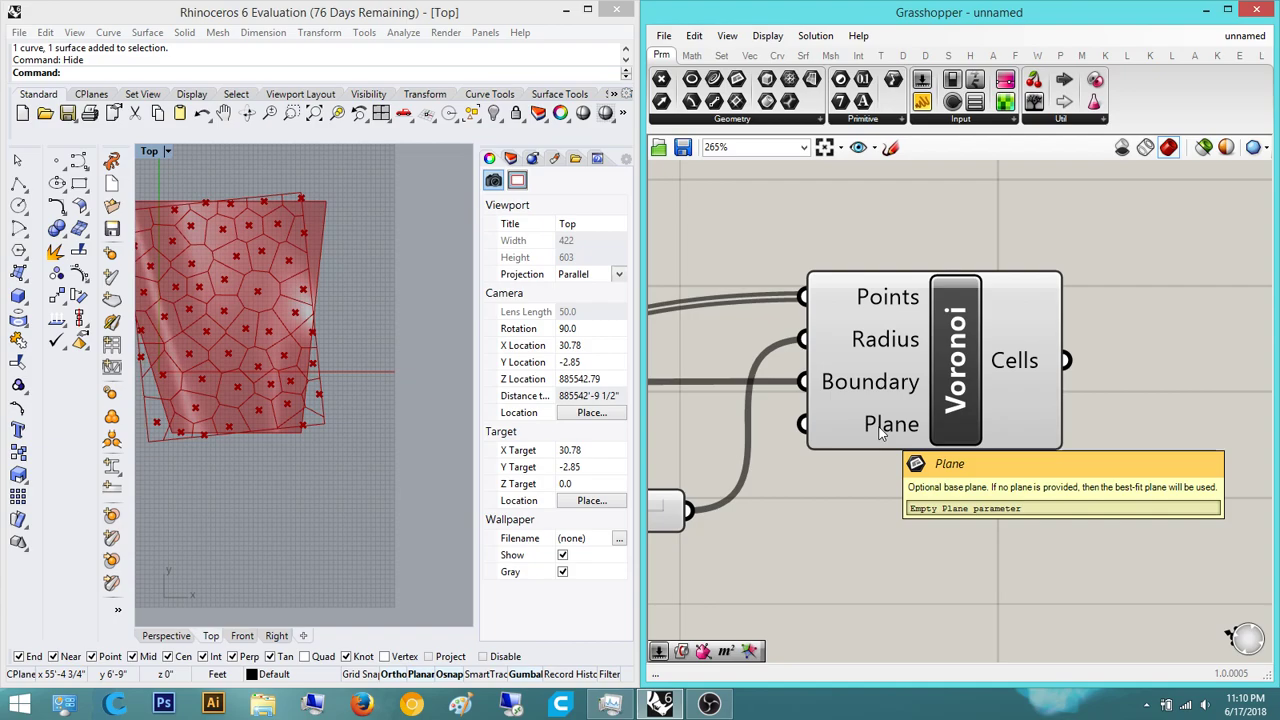
pyautogui.scroll(-3, 877, 410)
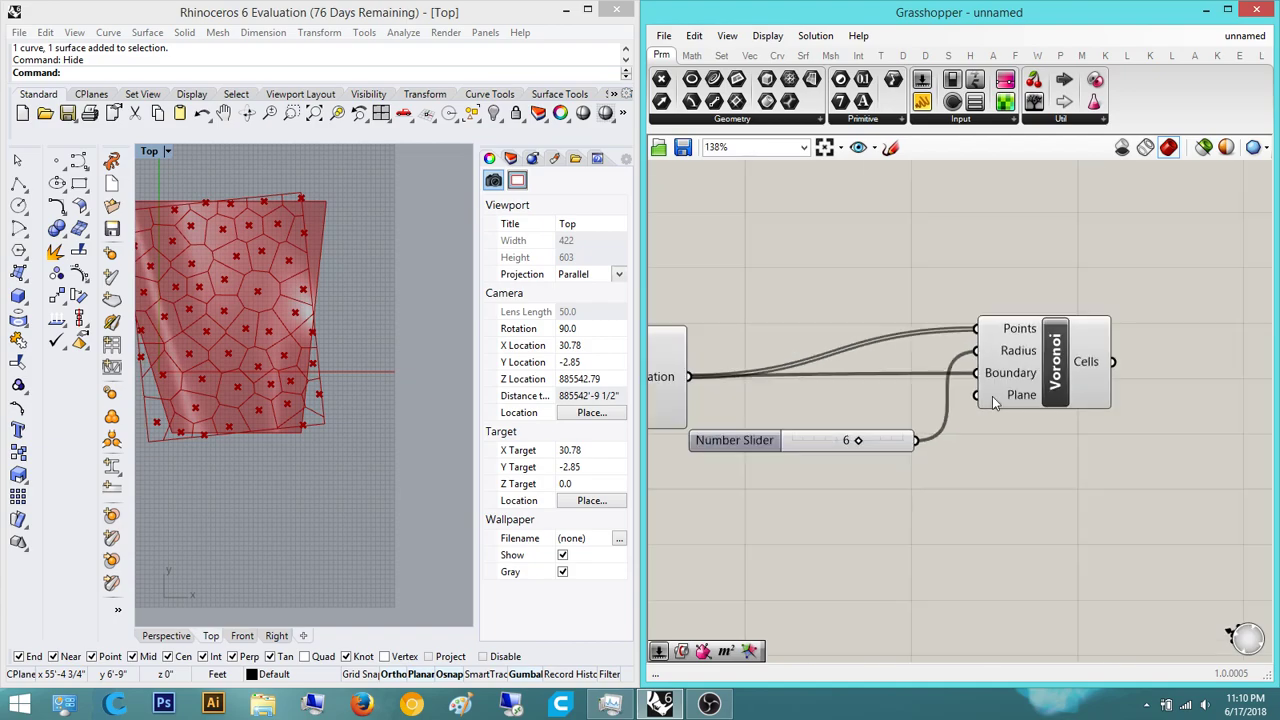
pyautogui.scroll(-3, 870, 380)
pyautogui.scroll(1, 712, 367)
pyautogui.moveTo(868, 380); pyautogui.dragTo(661, 365)
pyautogui.moveTo(1093, 376); pyautogui.dragTo(1066, 376, button='right')
pyautogui.click(1132, 366)
pyautogui.click(1142, 277)
pyautogui.moveTo(1115, 340); pyautogui.dragTo(1024, 350, button='right')
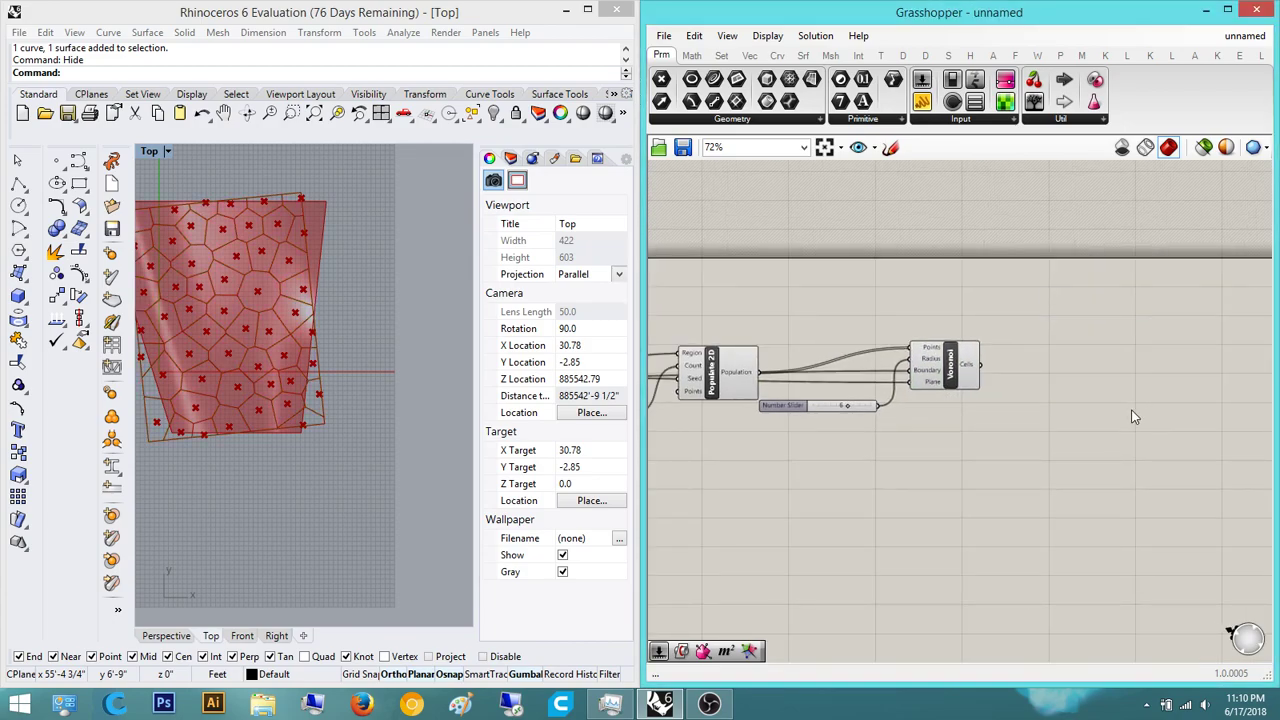
# - Examine the data list of Voronoi's Cells output and the cell pattern in the Top view
pyautogui.scroll(3, 833, 384)
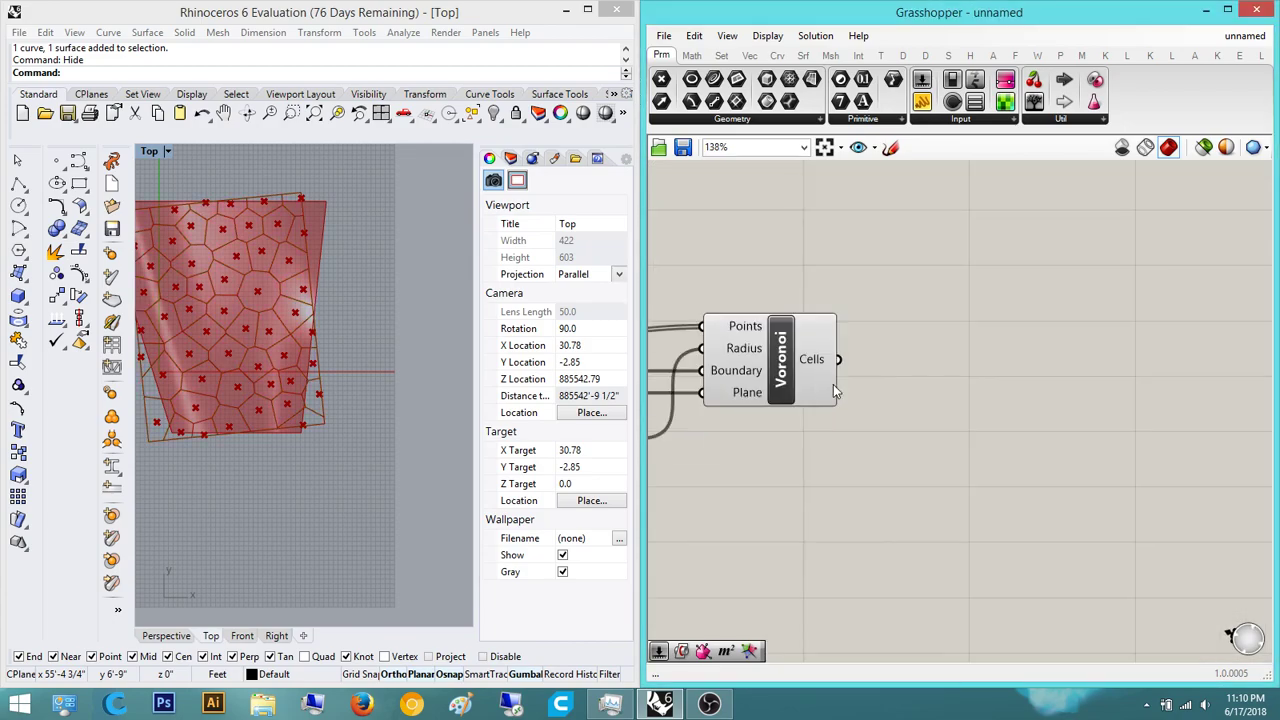
pyautogui.doubleClick(1036, 342)
pyautogui.moveTo(1036, 401); pyautogui.dragTo(997, 406, button='right')
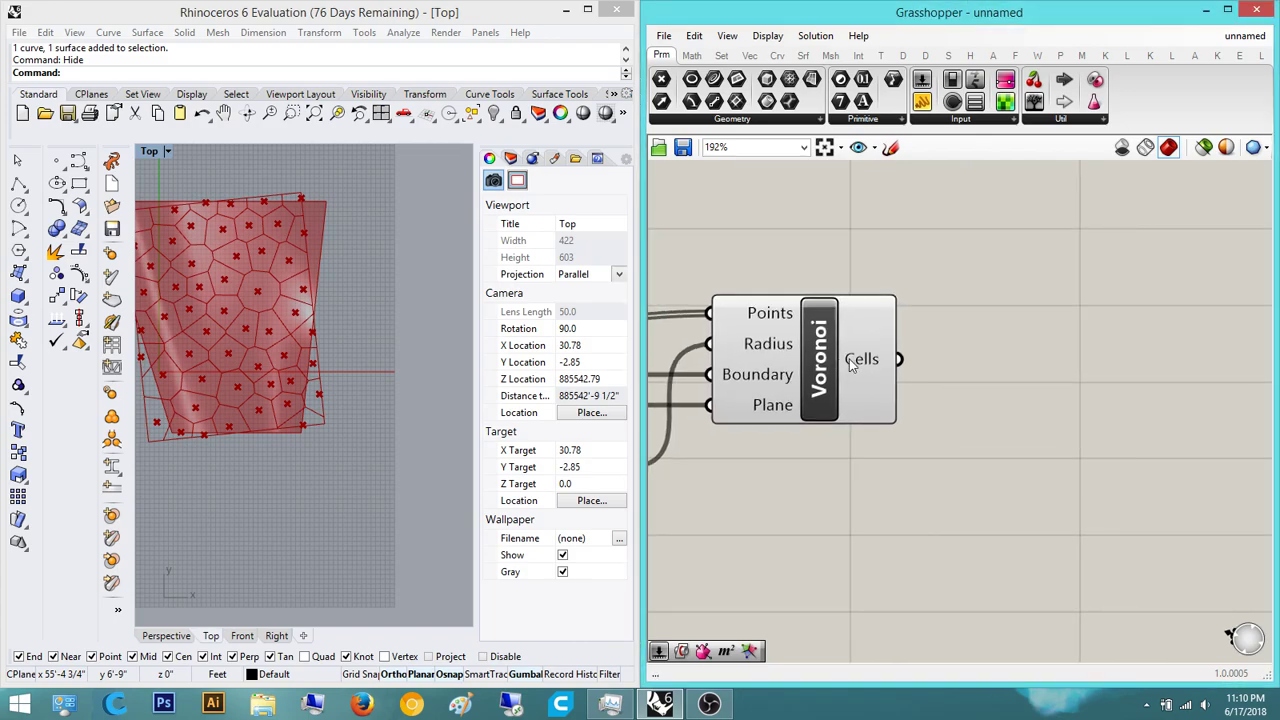
pyautogui.moveTo(856, 366)
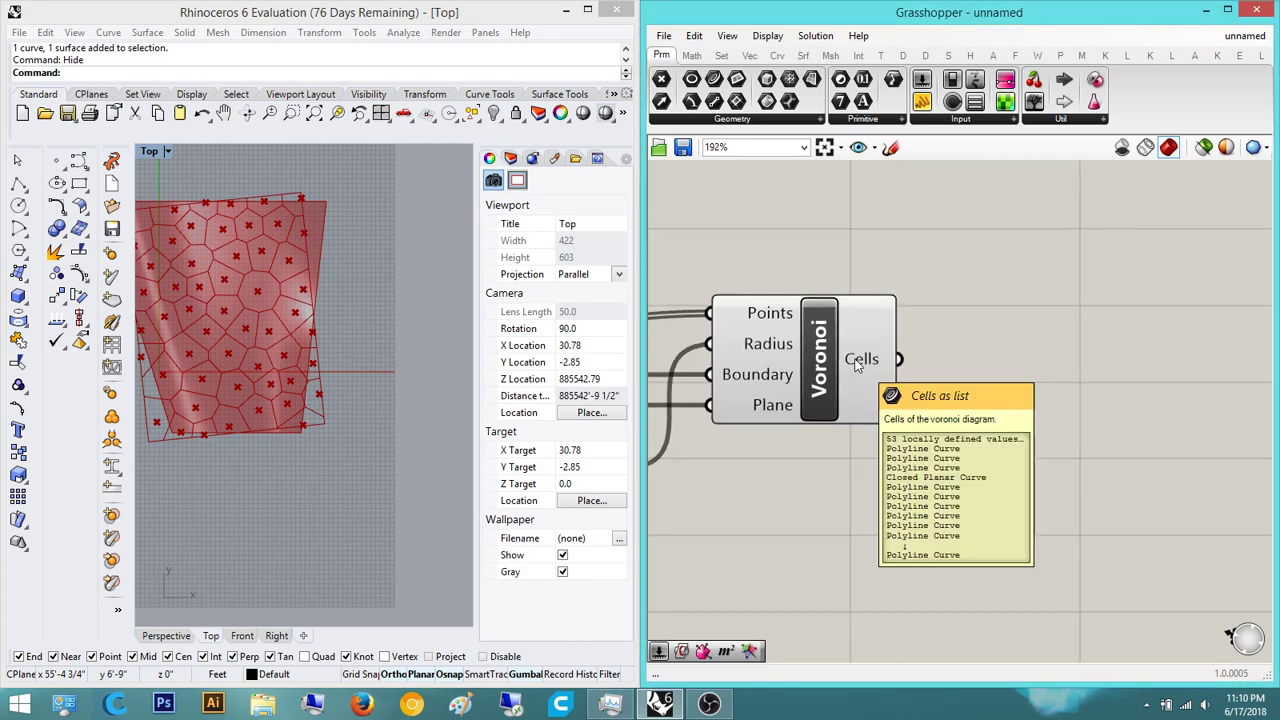
pyautogui.doubleClick(1002, 345)
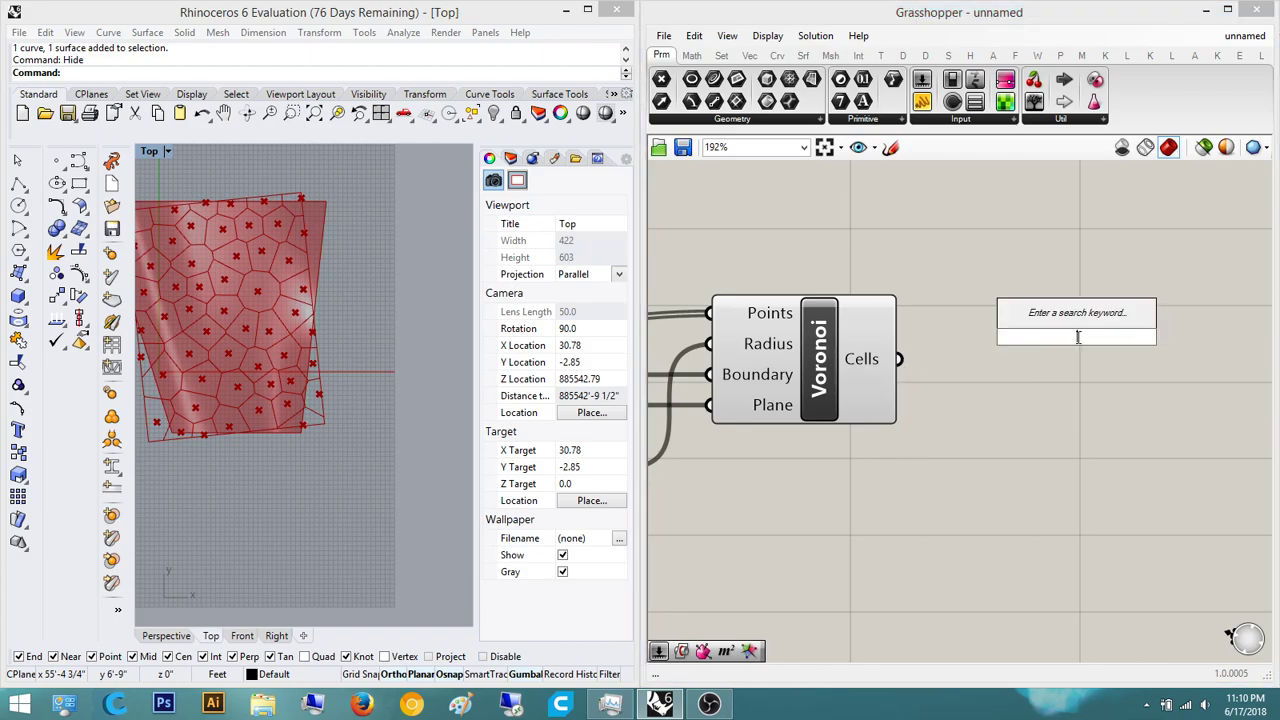
pyautogui.moveTo(982, 473); pyautogui.dragTo(936, 483, button='right')
pyautogui.moveTo(814, 403); pyautogui.dragTo(1021, 438, button='right')
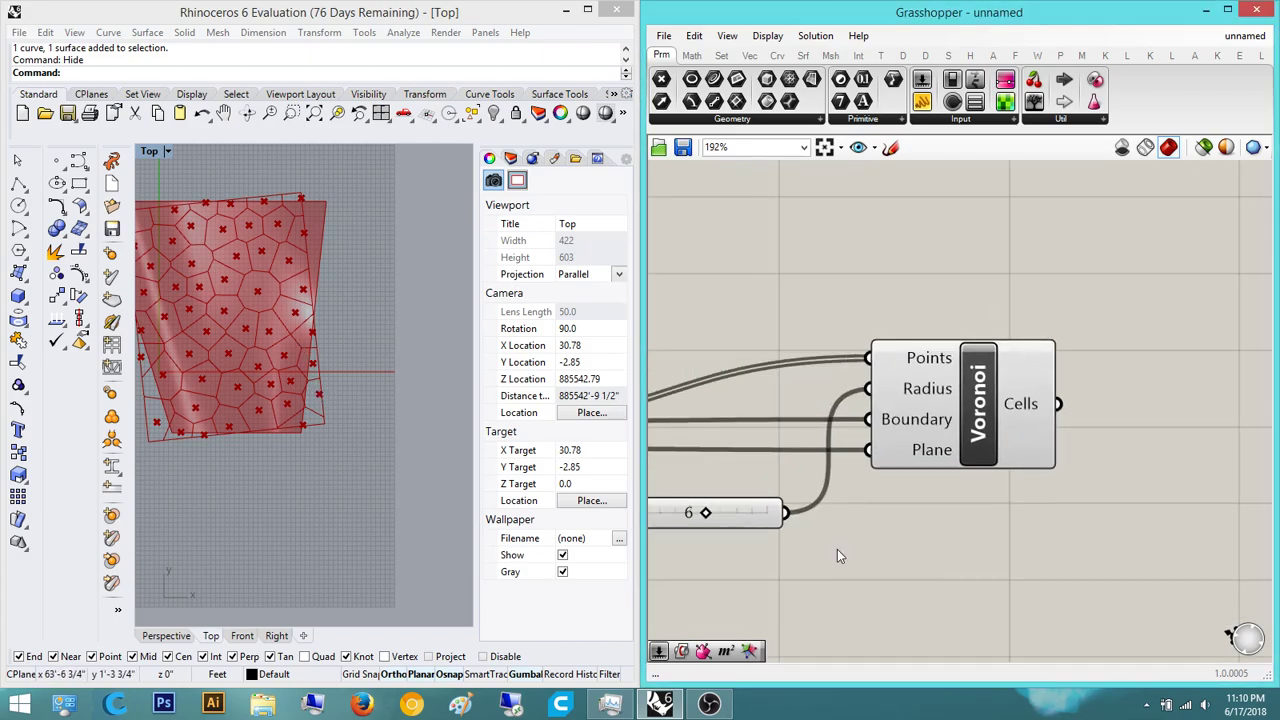
pyautogui.moveTo(238, 365); pyautogui.dragTo(349, 374, button='right')
pyautogui.scroll(-2, 298, 347)
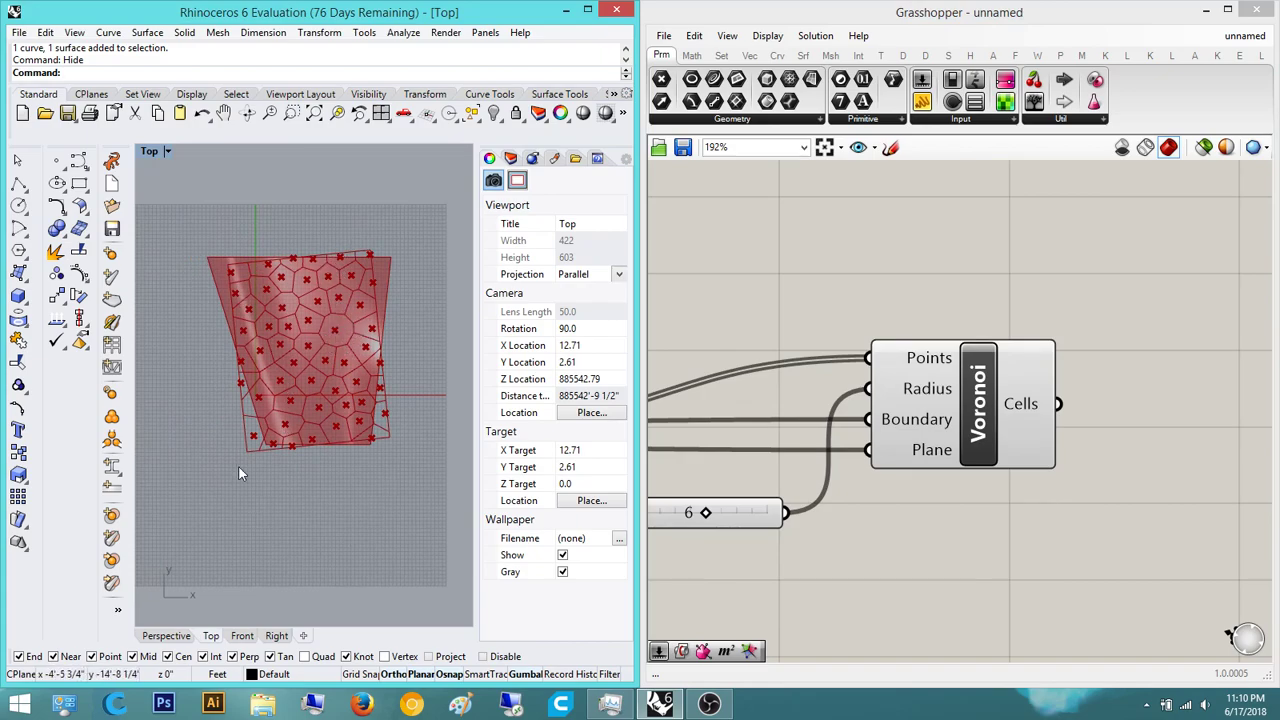
pyautogui.moveTo(1150, 402); pyautogui.dragTo(1025, 414, button='right')
pyautogui.doubleClick(1056, 413)
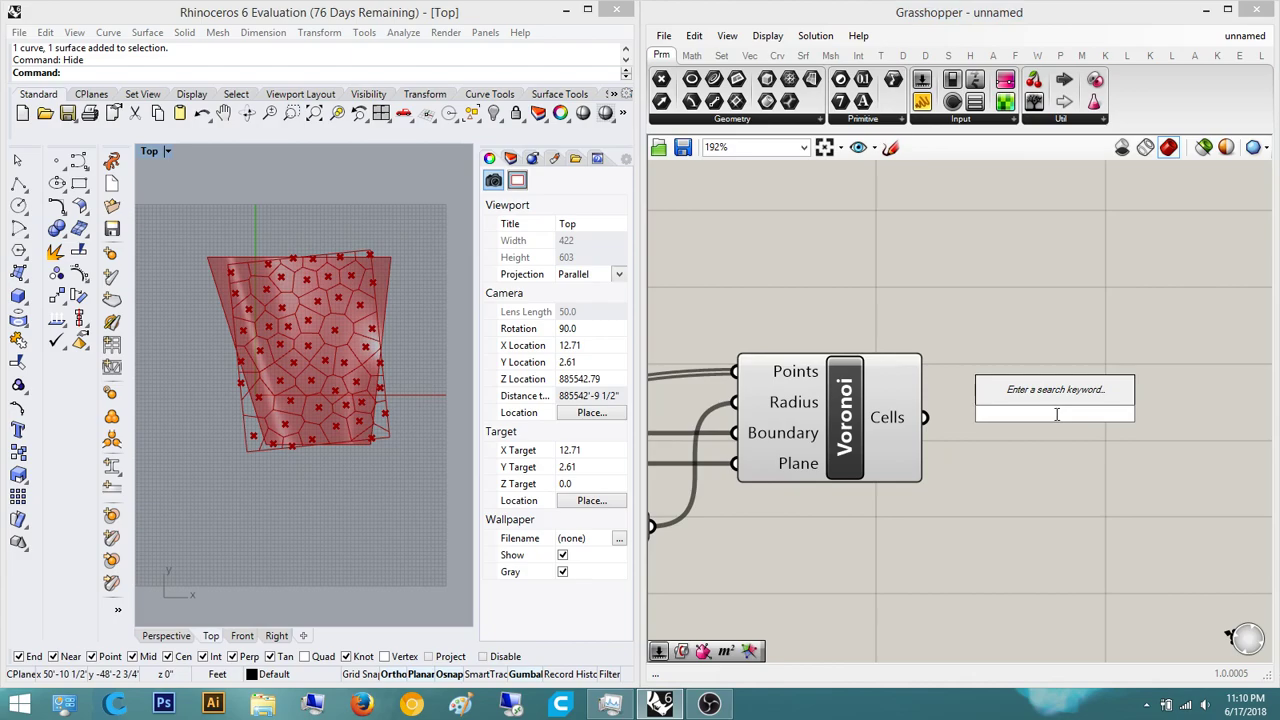
pyautogui.write('offset cu')
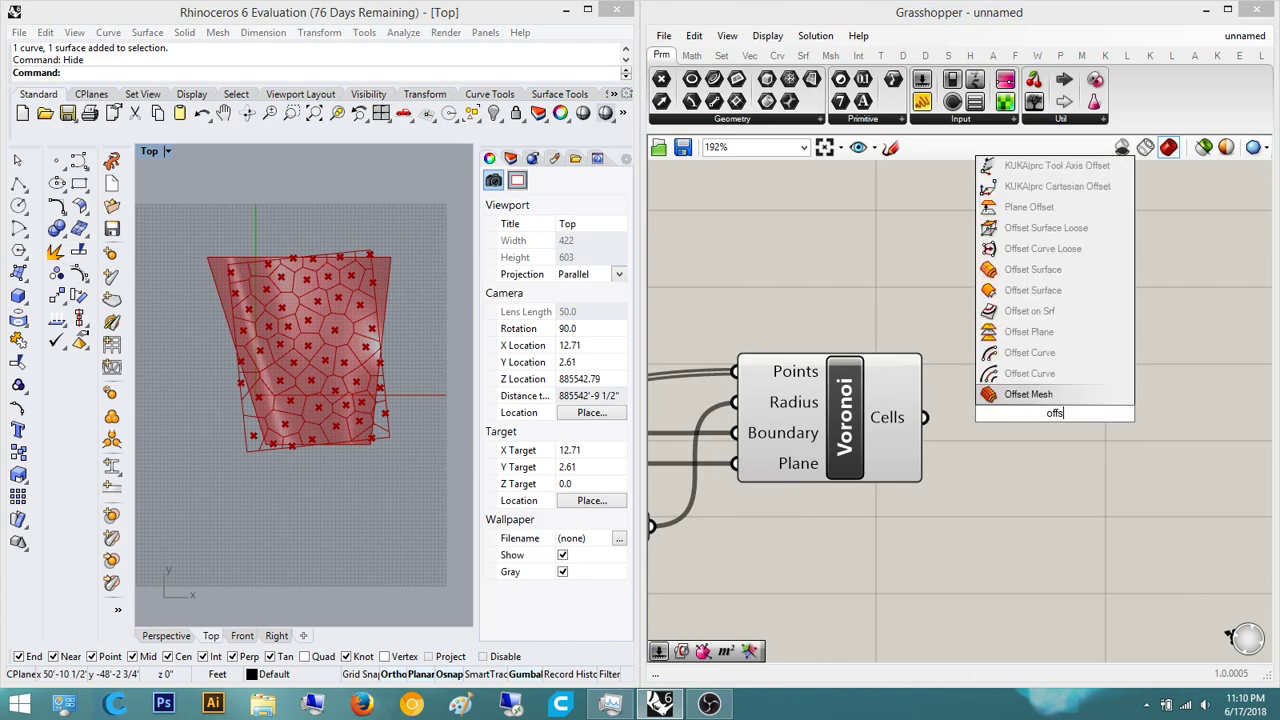
pyautogui.press('Return')
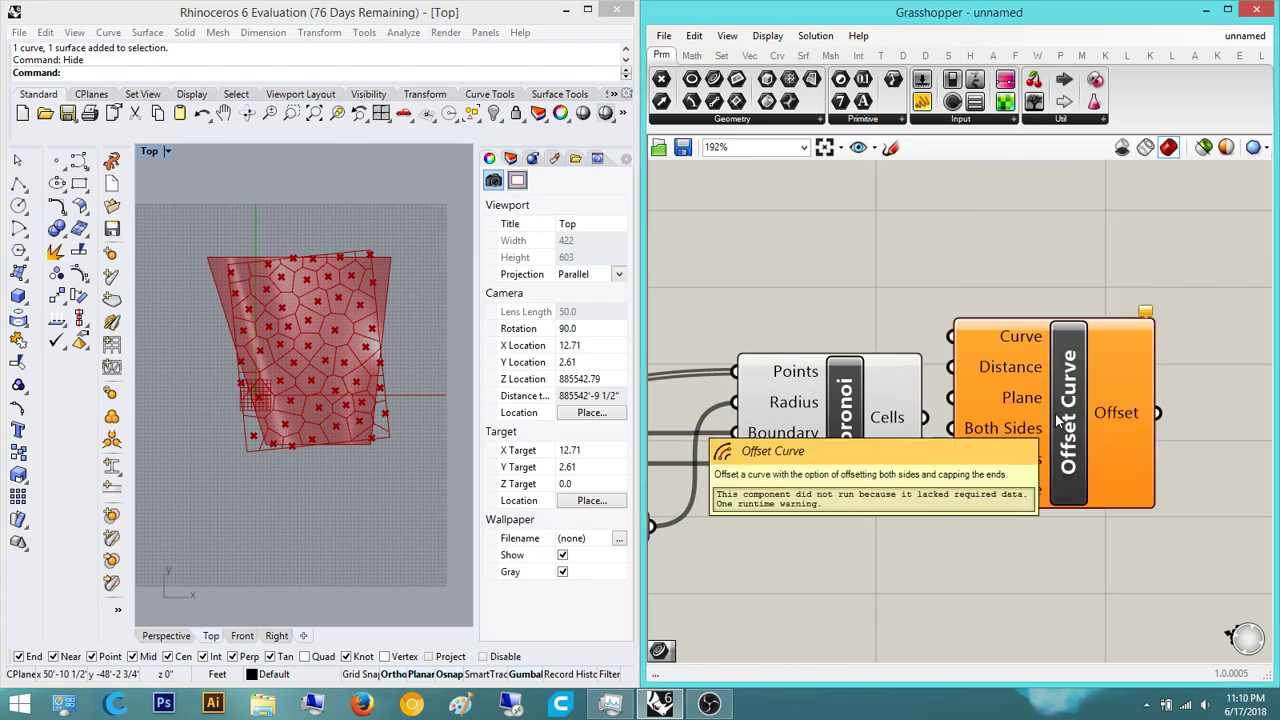
pyautogui.click(1060, 420)
pyautogui.moveTo(973, 451); pyautogui.dragTo(855, 521, button='right')
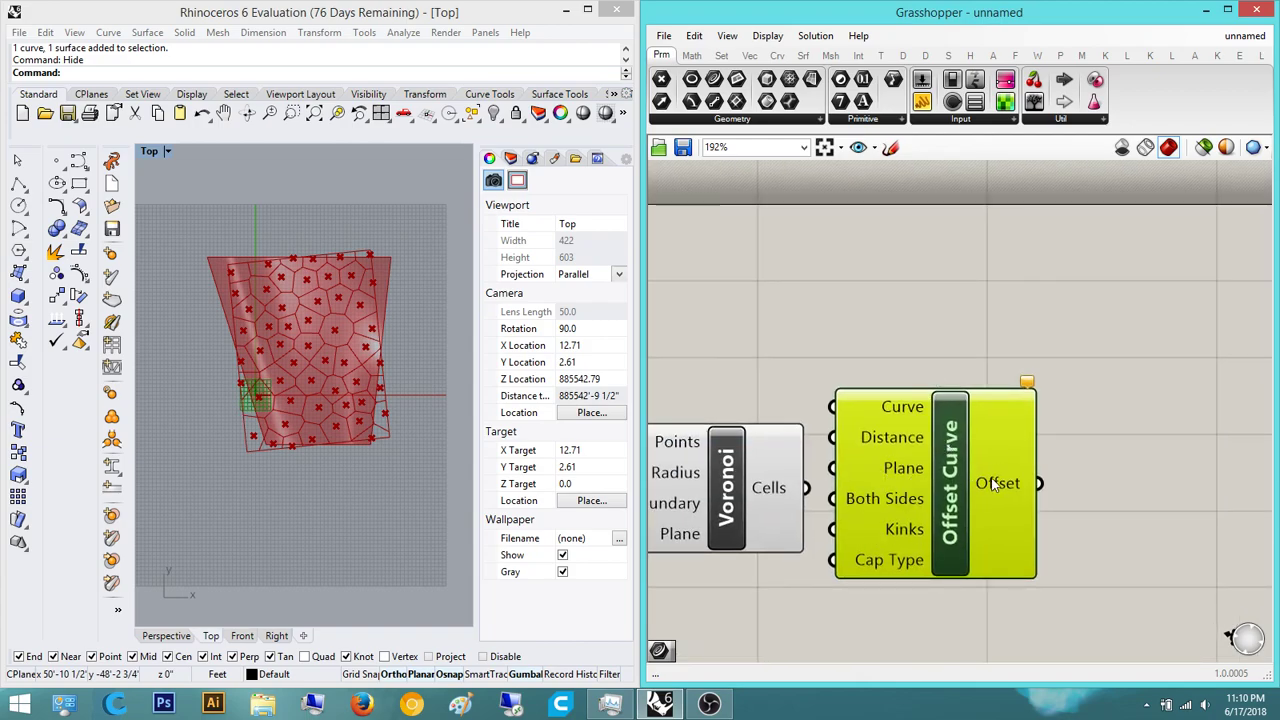
pyautogui.scroll(-3, 966, 480)
pyautogui.scroll(5, 964, 482)
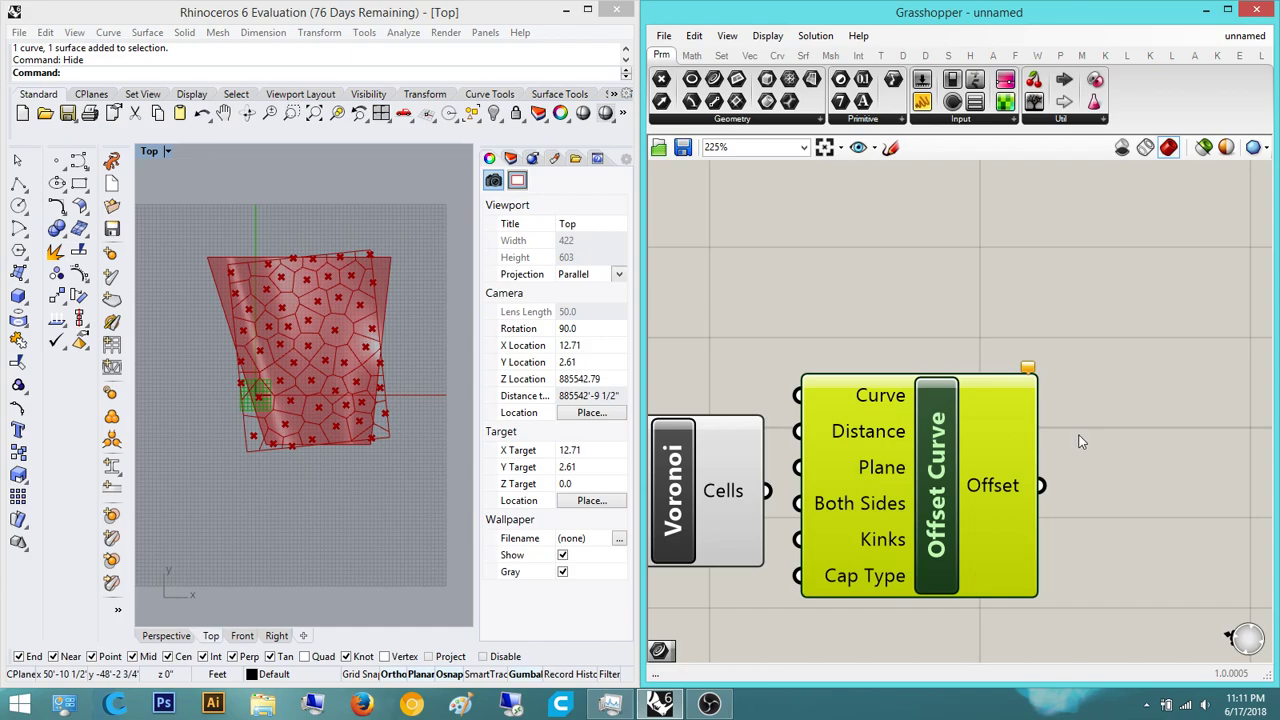
pyautogui.scroll(-3, 990, 452)
pyautogui.press('Delete')
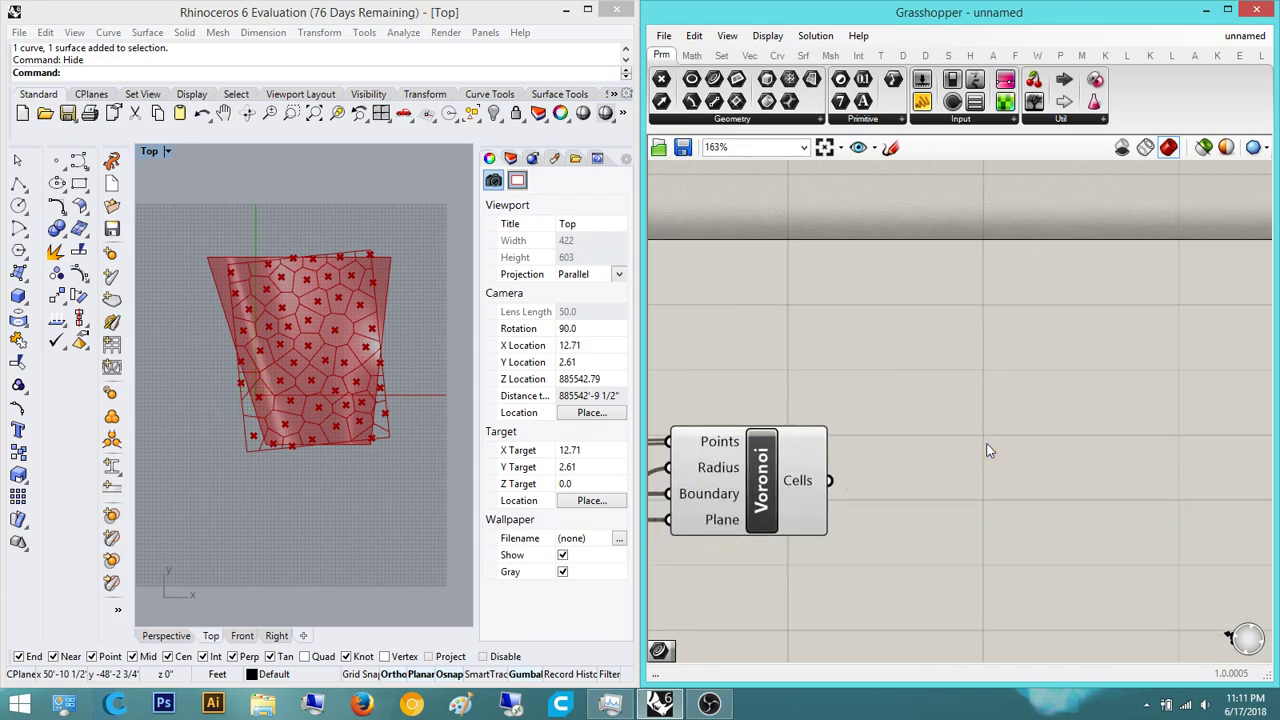
# - Add the Offset Curve component that has a Corners input and place it above the output side of Voronoi
pyautogui.scroll(4, 1023, 466)
pyautogui.click(817, 442)
pyautogui.click(1072, 390)
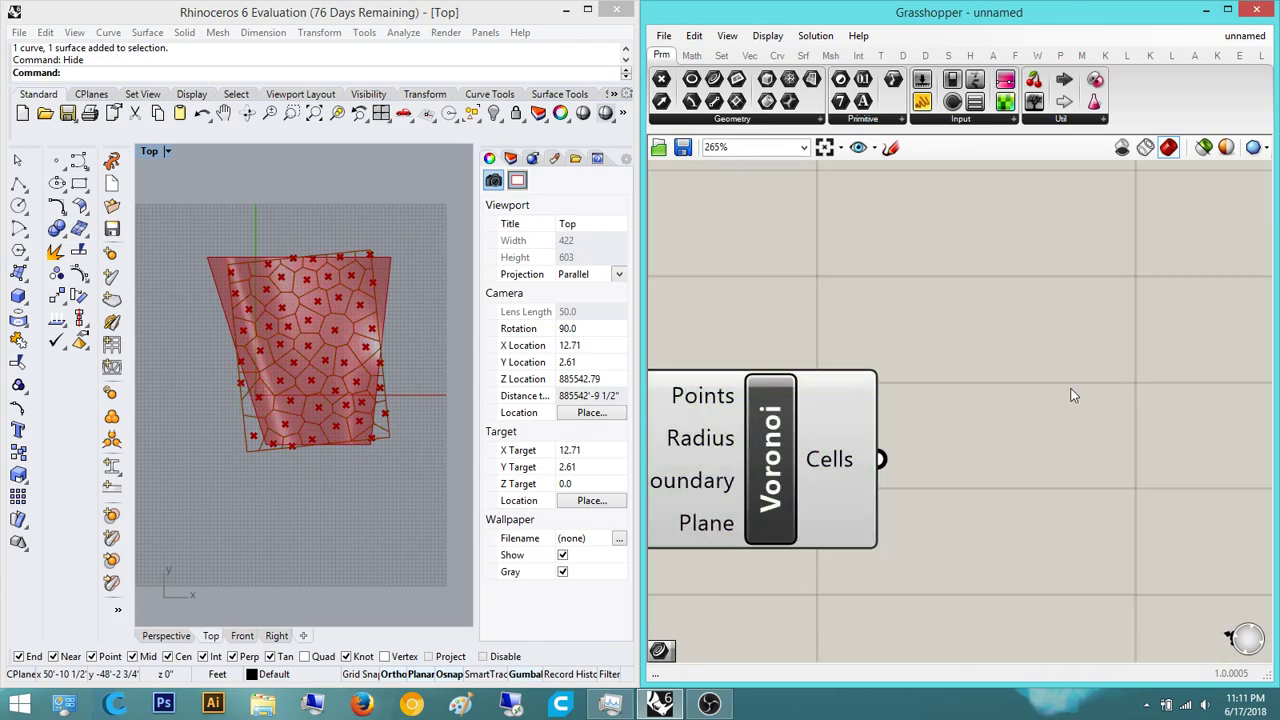
pyautogui.moveTo(1071, 390); pyautogui.dragTo(995, 406, button='right')
pyautogui.doubleClick(982, 403)
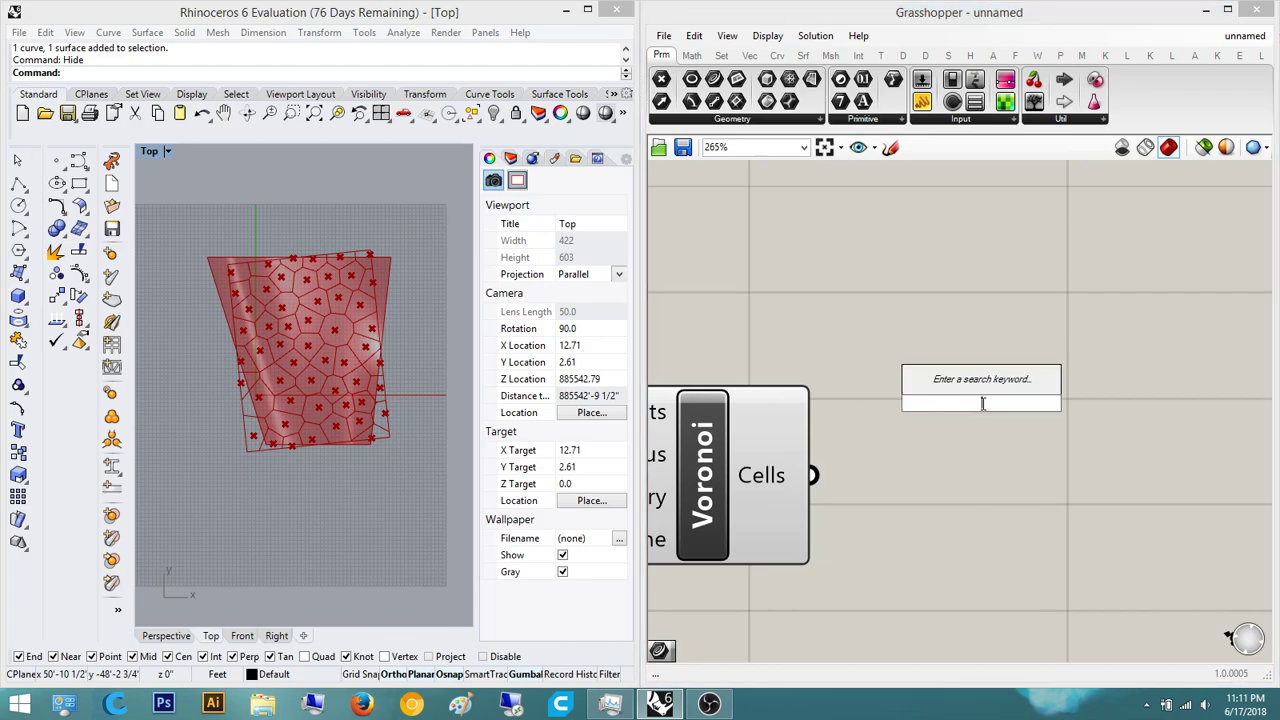
pyautogui.write('offset')
pyautogui.press('Return')
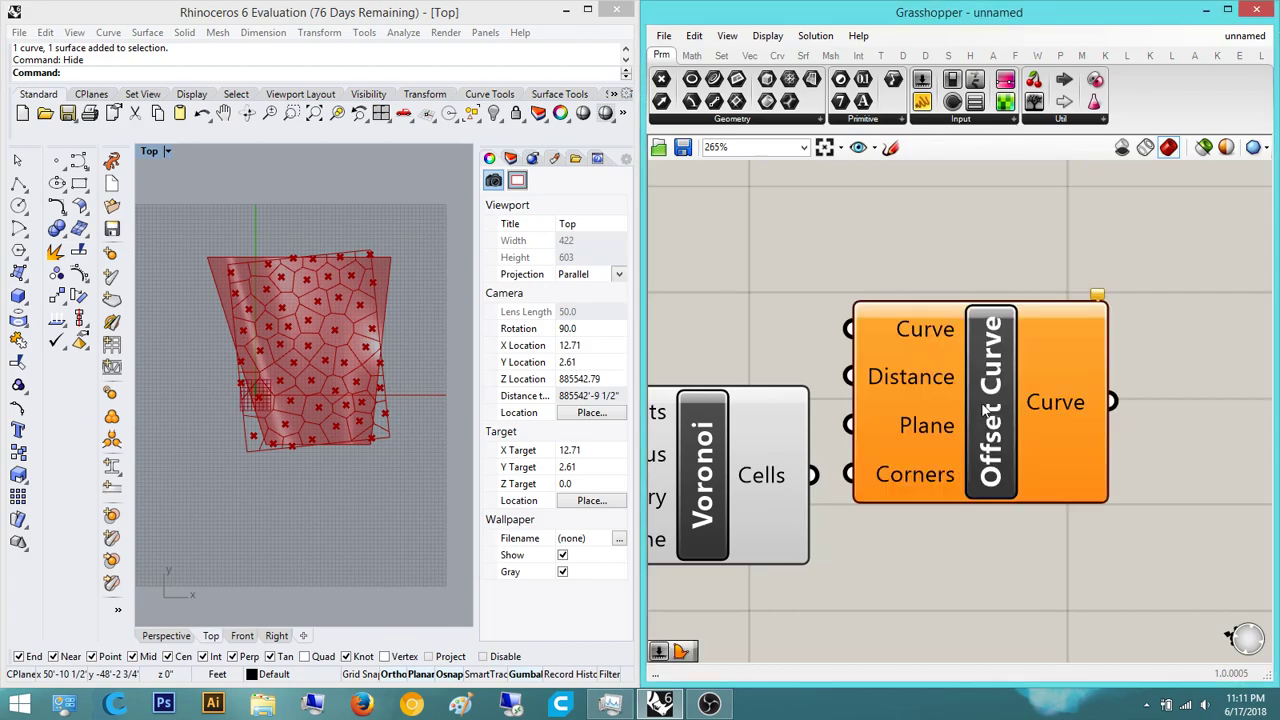
pyautogui.moveTo(875, 476); pyautogui.dragTo(773, 568, button='right')
pyautogui.moveTo(860, 550); pyautogui.dragTo(900, 336)
pyautogui.scroll(-3, 970, 415)
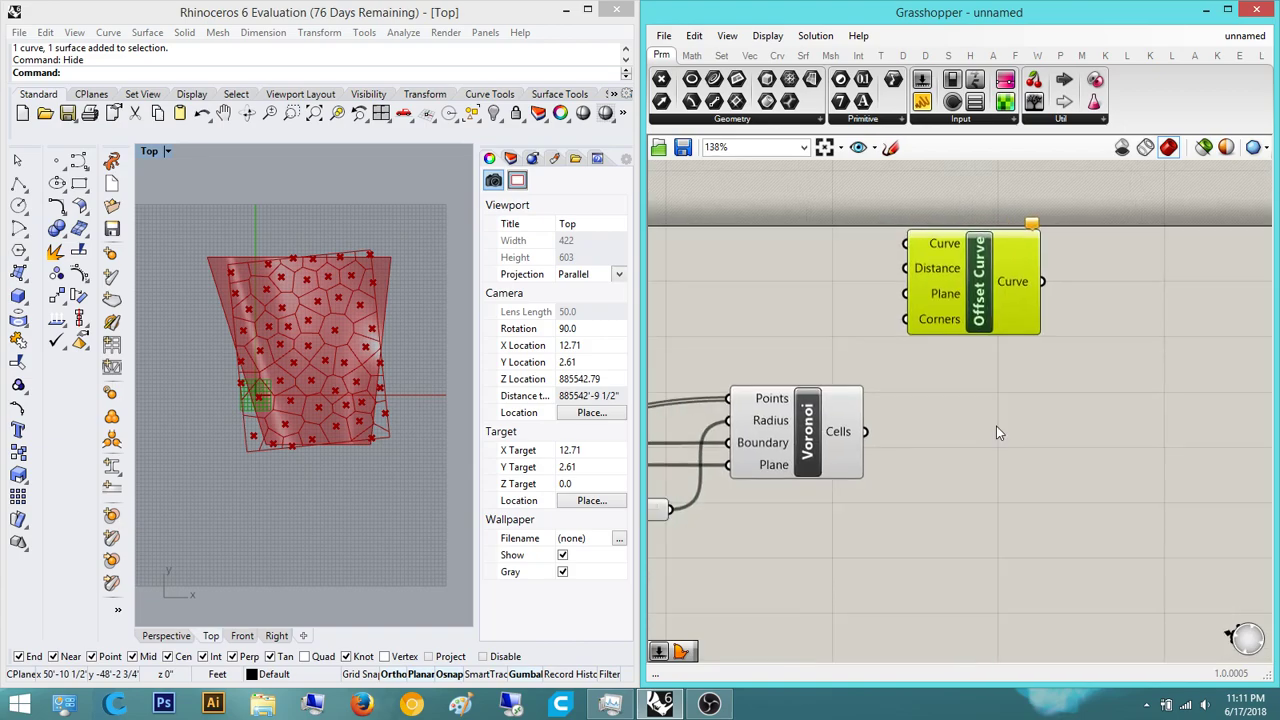
# - Add a GhPython Script component and place it below Offset Curve on the output side of Voronoi
pyautogui.doubleClick(996, 427)
pyautogui.write('ghpy')
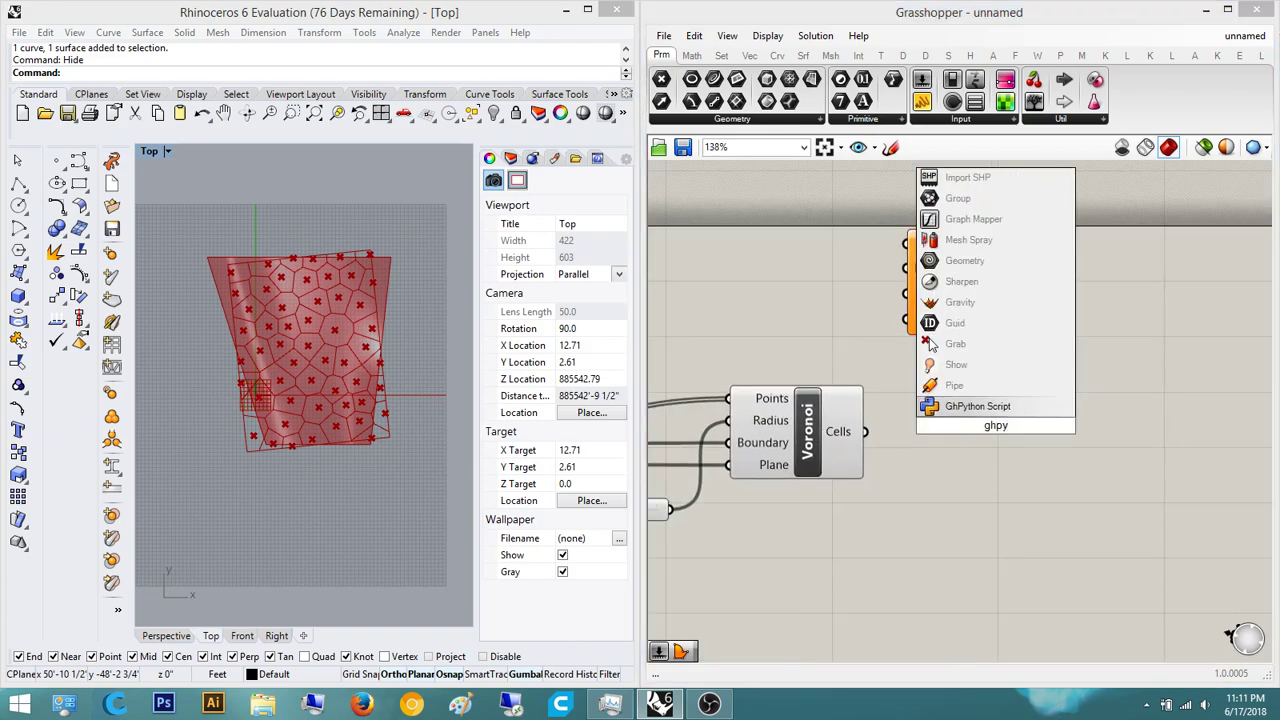
pyautogui.press('Return')
pyautogui.moveTo(968, 437); pyautogui.dragTo(838, 433, button='right')
pyautogui.moveTo(850, 431); pyautogui.dragTo(939, 462)
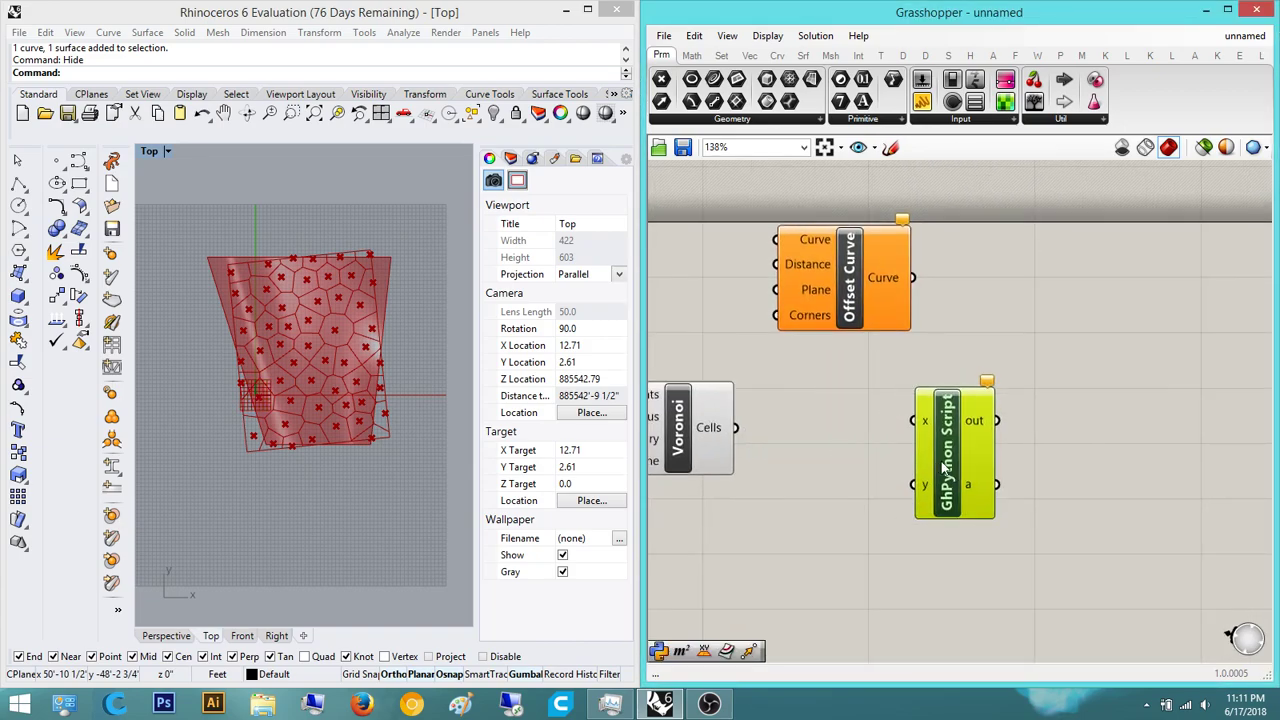
pyautogui.moveTo(977, 394); pyautogui.dragTo(1011, 358, button='right')
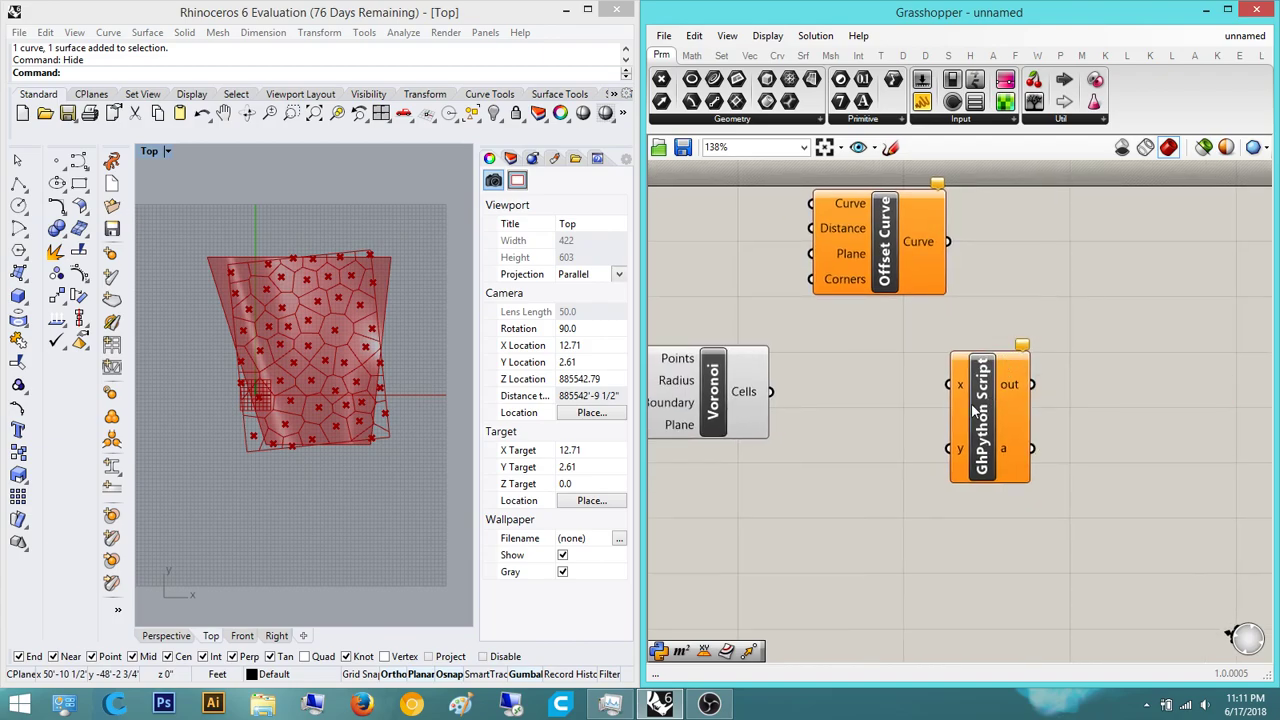
# - Add a third input below y on the GhPython Script component
pyautogui.scroll(3, 1040, 398)
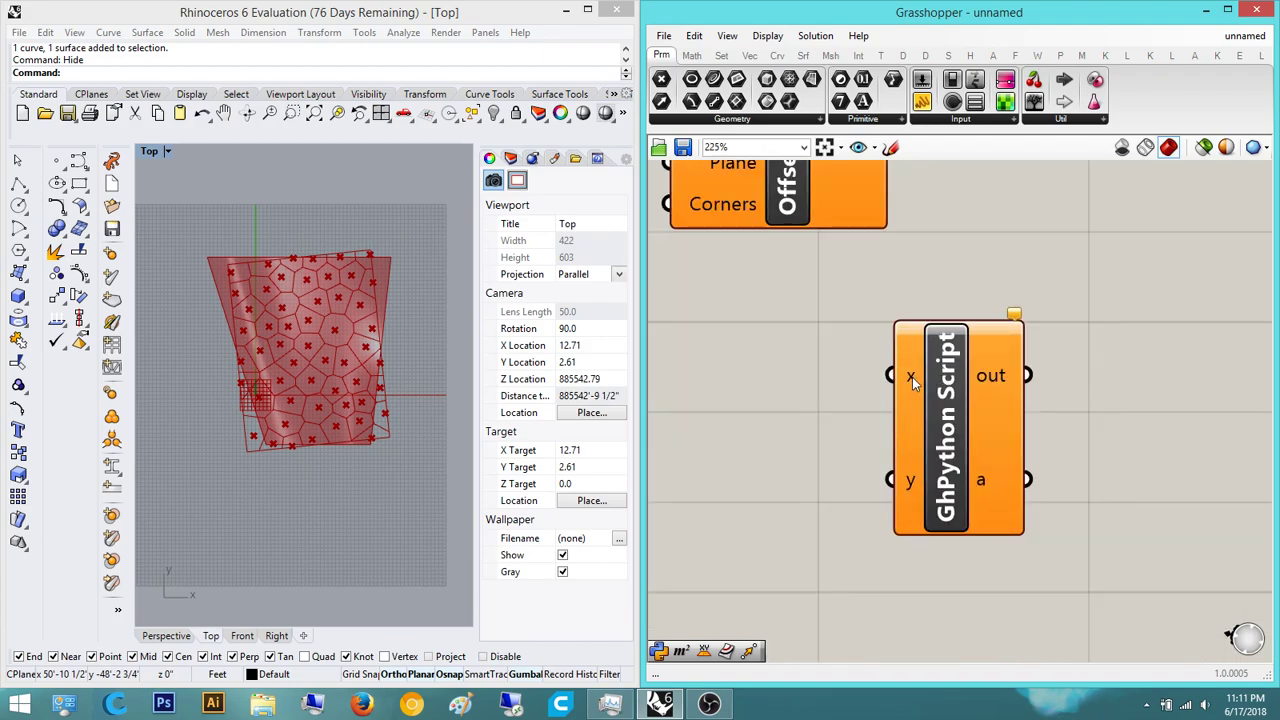
pyautogui.moveTo(926, 522); pyautogui.dragTo(932, 449, button='right')
pyautogui.scroll(7, 932, 449)
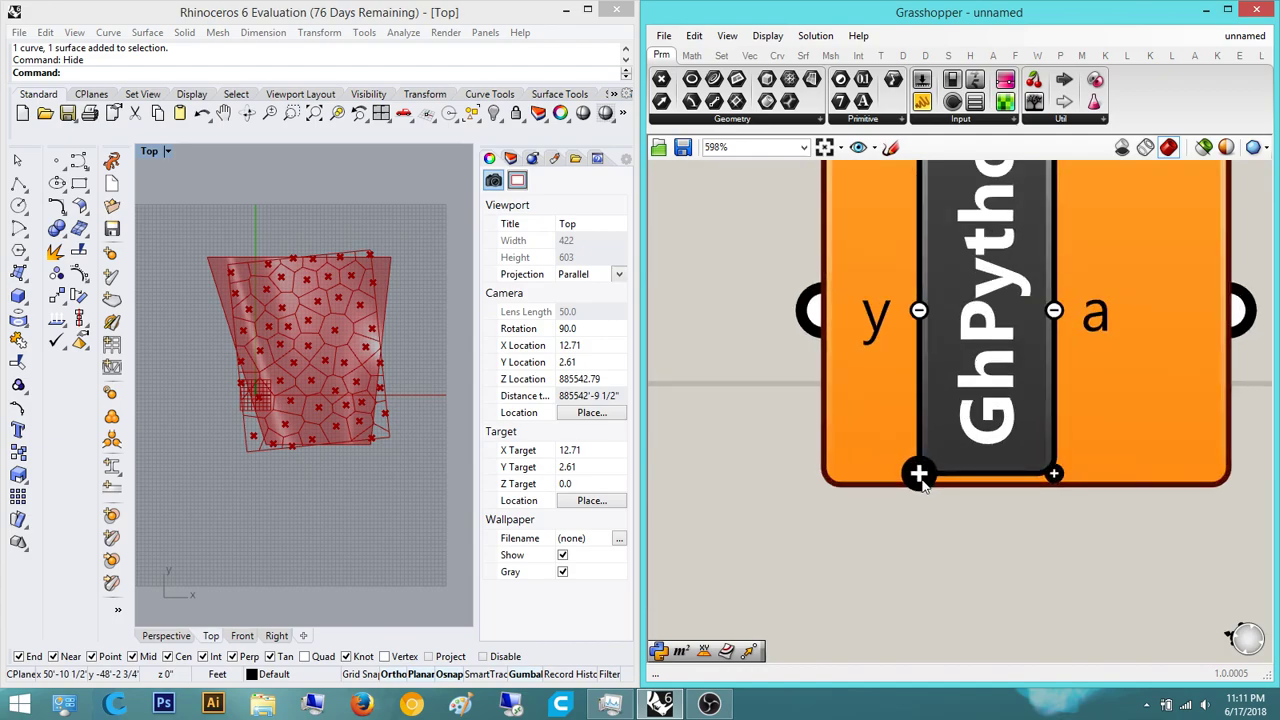
pyautogui.click(917, 475)
pyautogui.scroll(-6, 895, 461)
pyautogui.scroll(4, 843, 312)
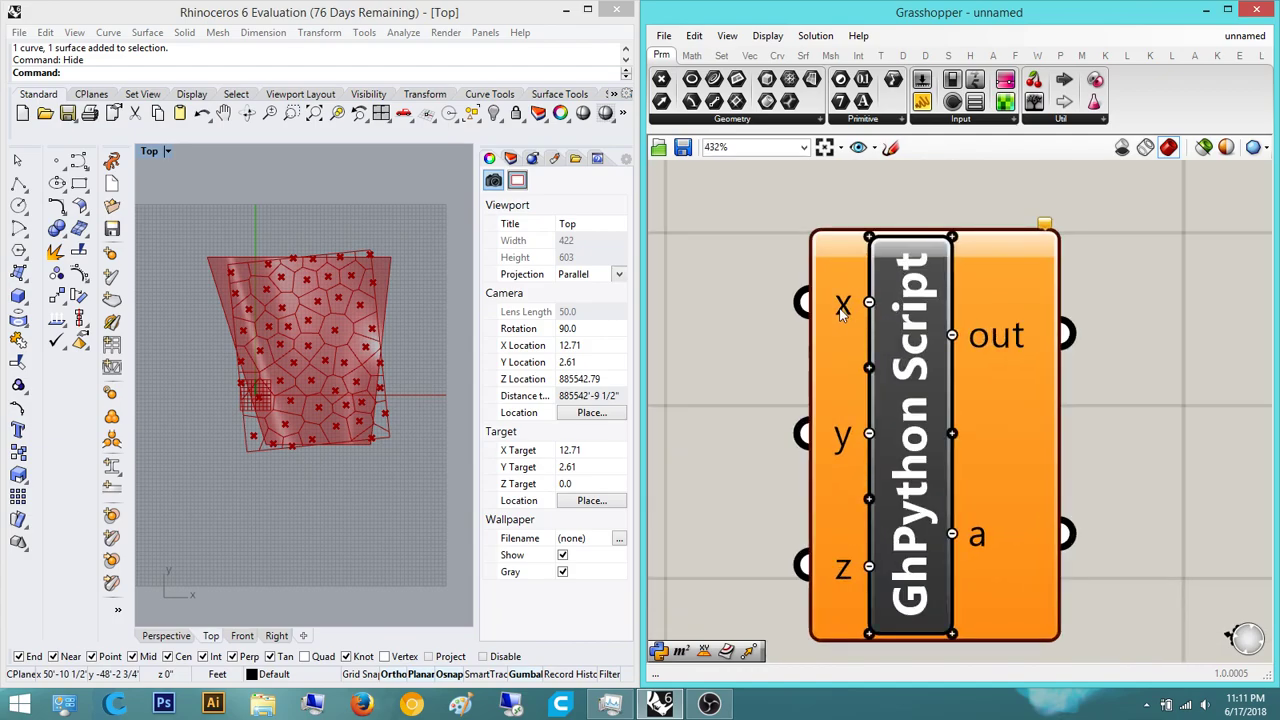
# - Rename the x input of the GhPython Script component to "curve"
pyautogui.rightClick(843, 312)
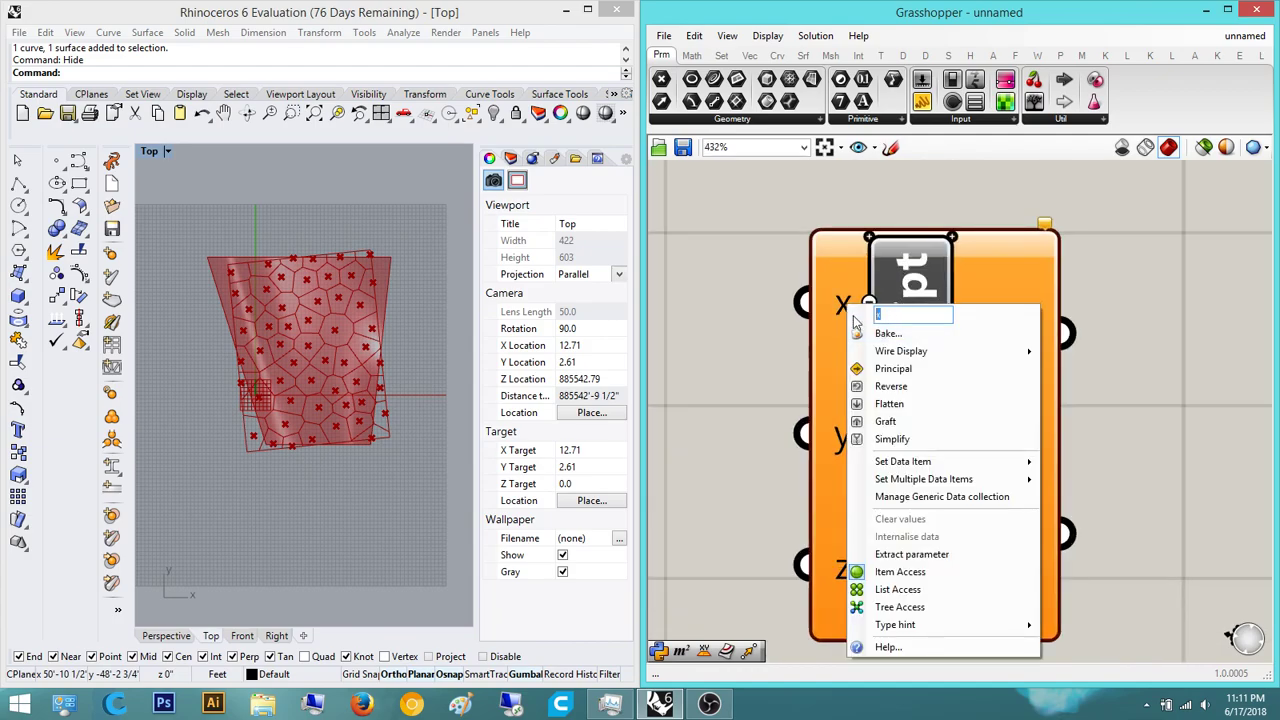
pyautogui.write('curve')
pyautogui.press('BackSpace')
pyautogui.press('BackSpace')
pyautogui.press('BackSpace')
pyautogui.press('BackSpace')
pyautogui.write('rv')
pyautogui.press('BackSpace')
pyautogui.press('BackSpace')
pyautogui.write('urv')
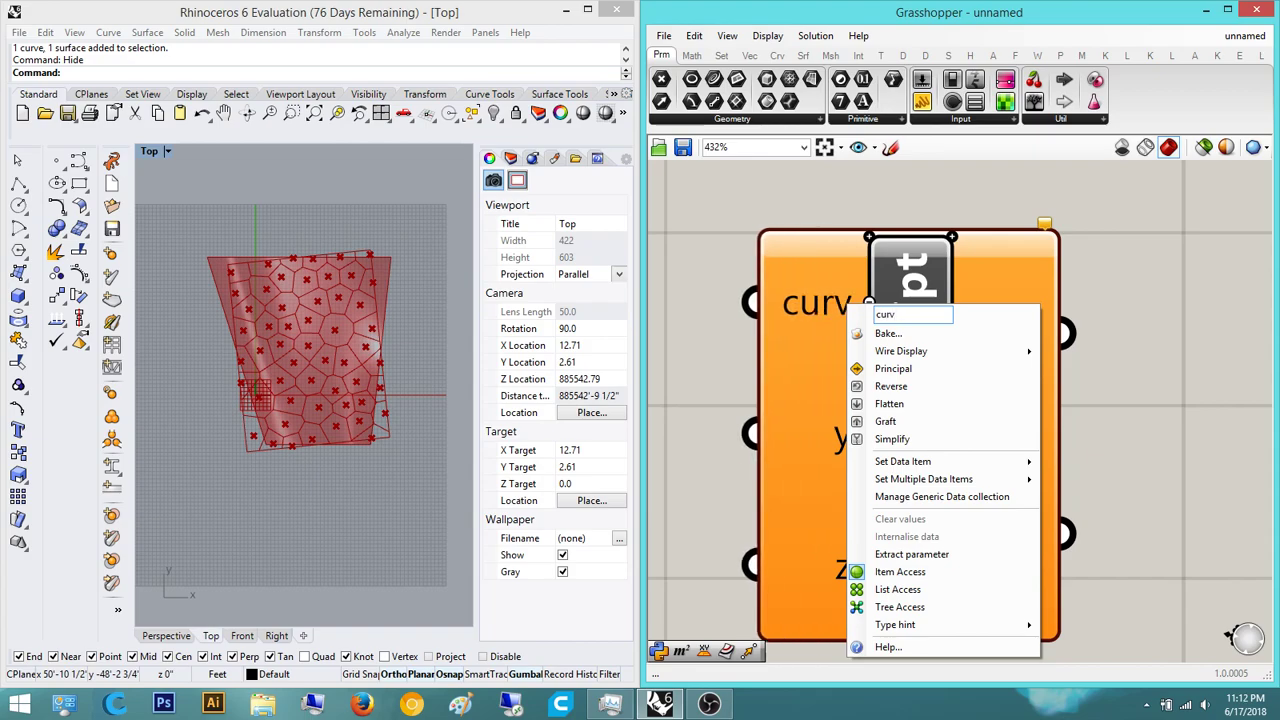
pyautogui.write('e')
pyautogui.press('Return')
# - Rename the y input of the GhPython Script component to "direction"
pyautogui.rightClick(840, 448)
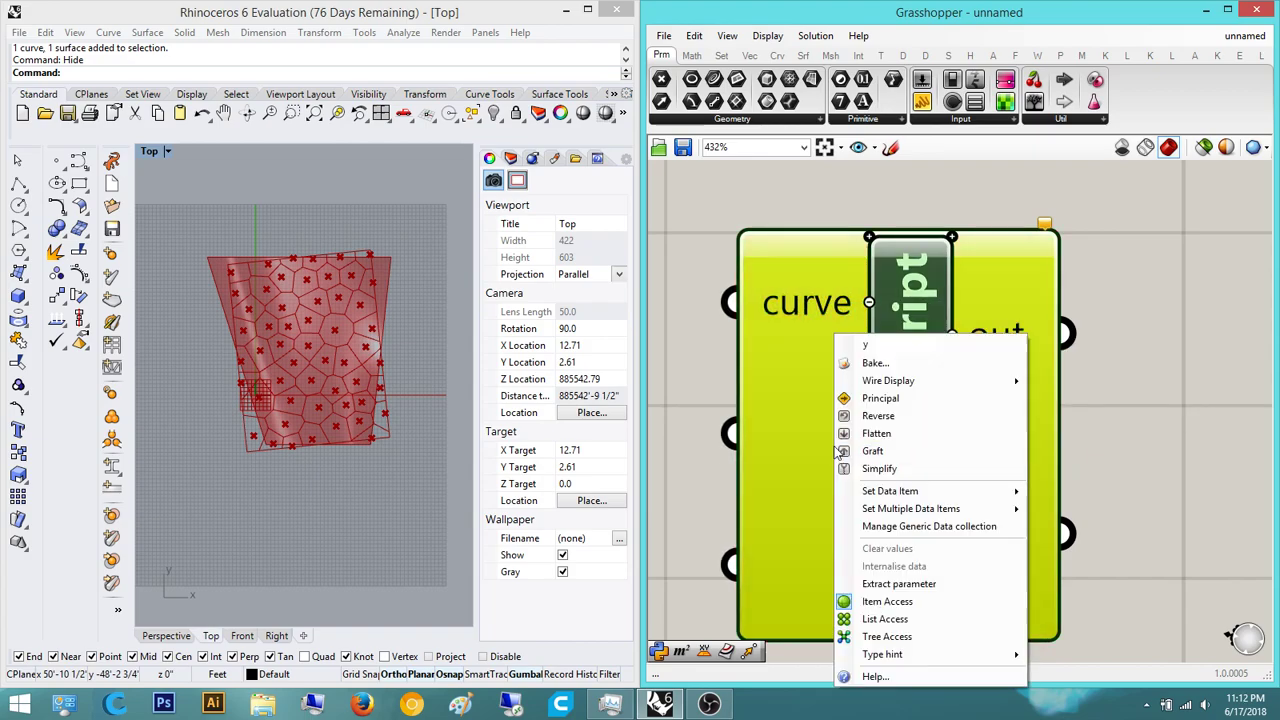
pyautogui.moveTo(912, 385)
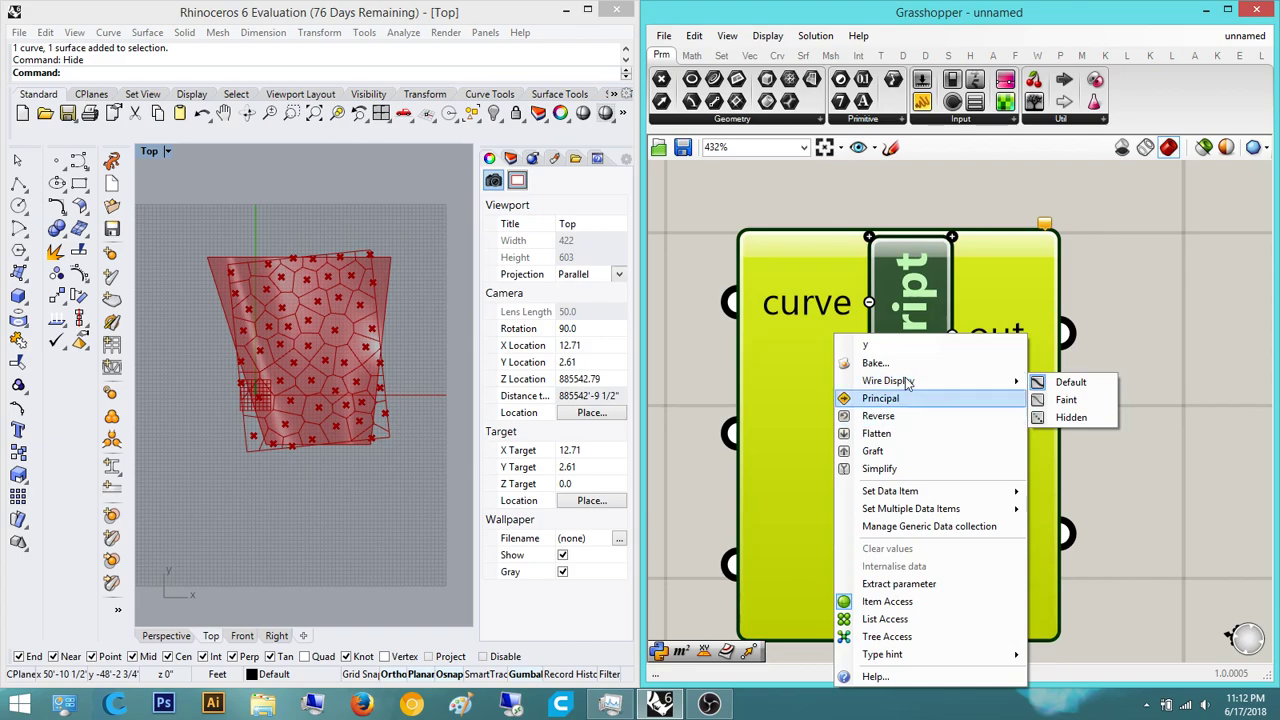
pyautogui.moveTo(877, 345); pyautogui.dragTo(771, 341)
pyautogui.write('div')
pyautogui.press('BackSpace')
pyautogui.press('BackSpace')
pyautogui.press('BackSpace')
pyautogui.write('directiuon')
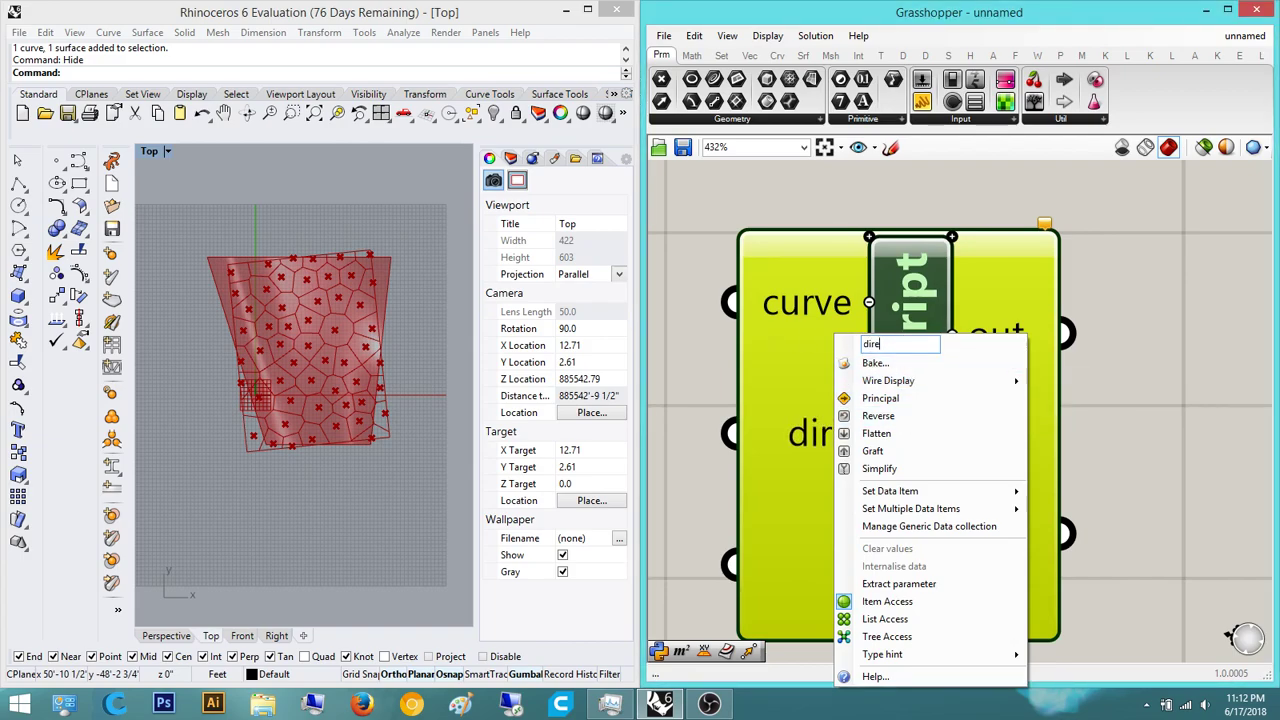
pyautogui.press('BackSpace')
pyautogui.press('BackSpace')
pyautogui.press('BackSpace')
pyautogui.write('on')
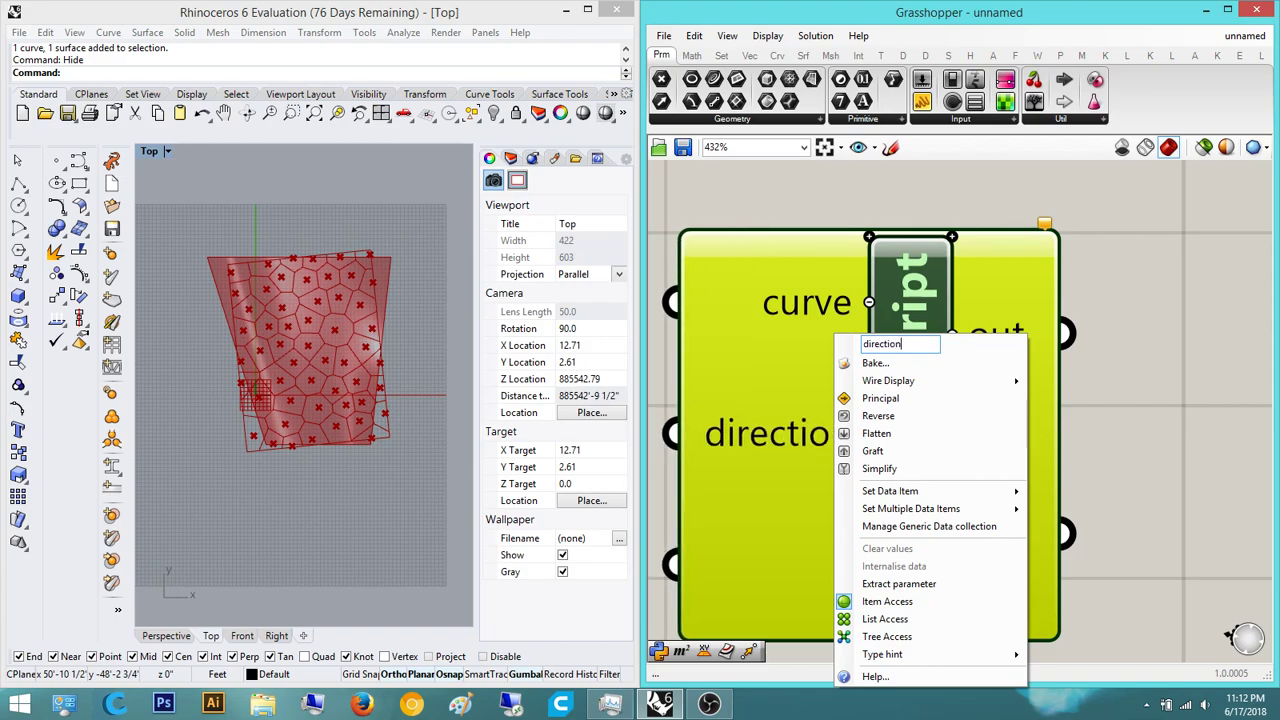
pyautogui.press('Return')
# - Rename the z input of the GhPython Script component to "distance"
pyautogui.rightClick(843, 566)
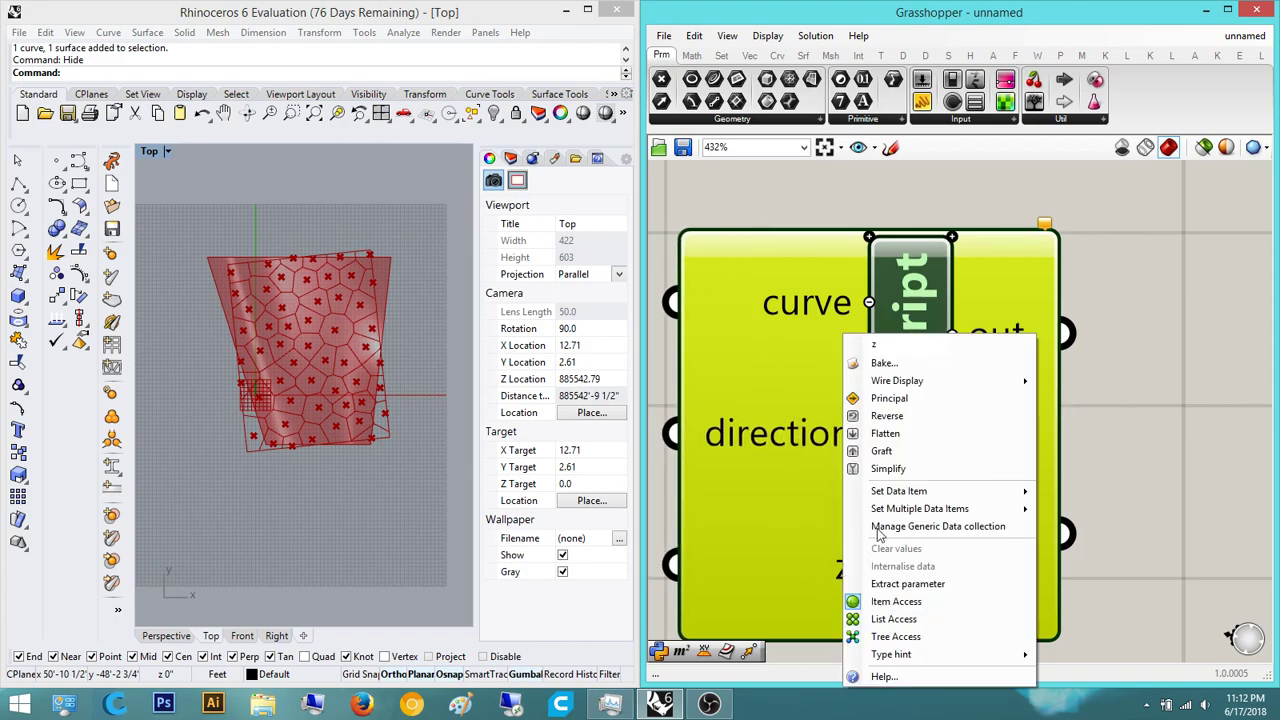
pyautogui.write('di')
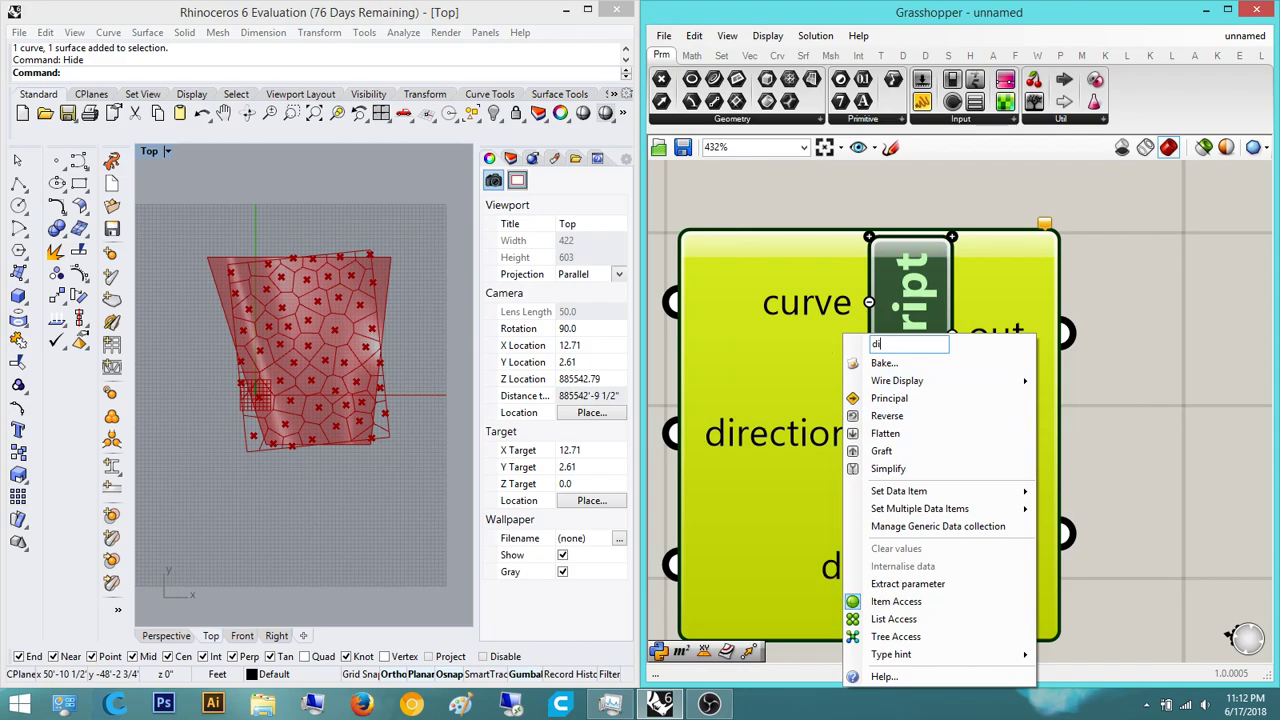
pyautogui.write('stance')
pyautogui.press('Return')
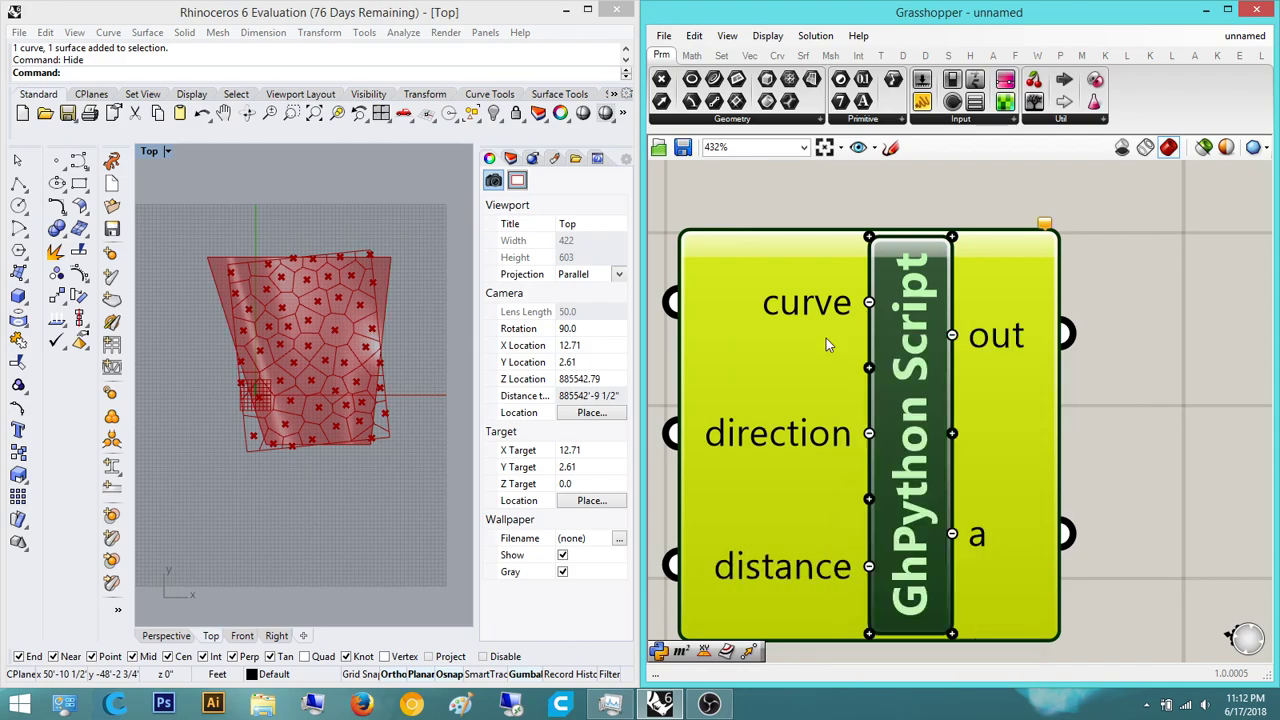
pyautogui.click(1090, 338)
pyautogui.moveTo(1067, 331); pyautogui.dragTo(1025, 347, button='right')
pyautogui.scroll(-3, 1025, 350)
pyautogui.scroll(2, 1000, 366)
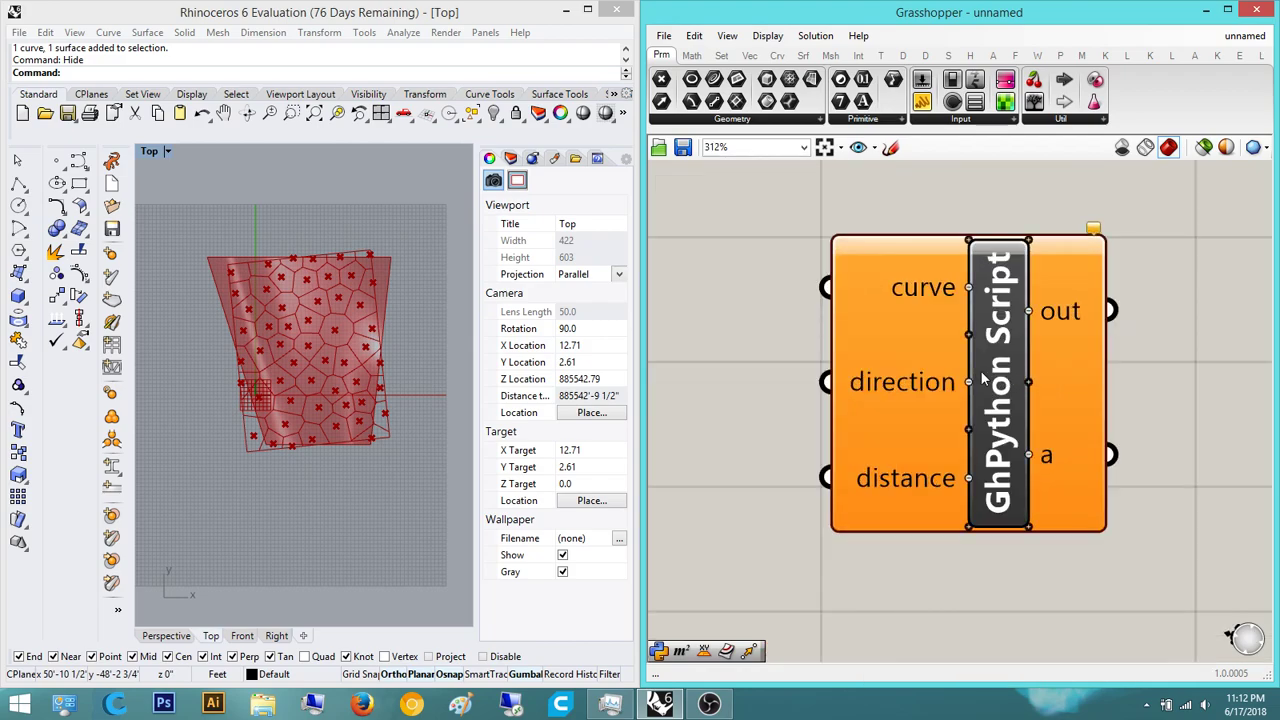
pyautogui.doubleClick(998, 363)
pyautogui.click(1116, 347)
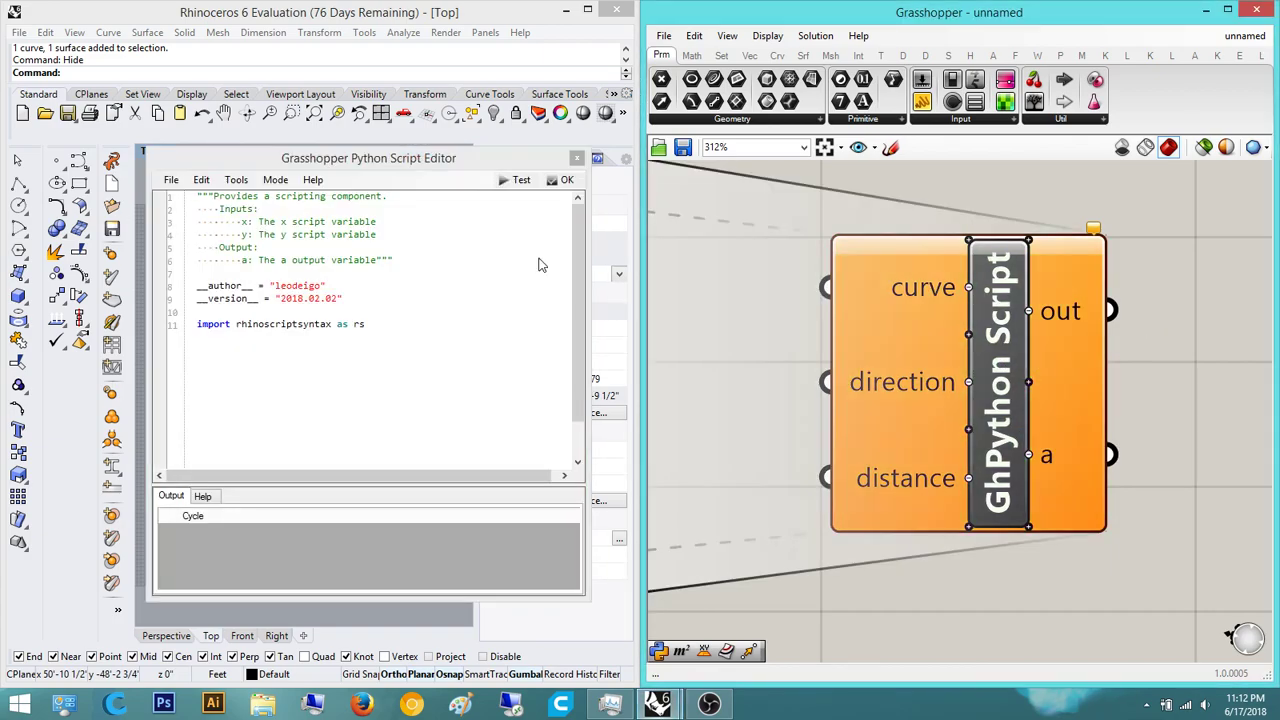
pyautogui.click(573, 155)
# - Shorten the name of the GhPython Script component's curve input to "crv"
pyautogui.scroll(2, 943, 319)
pyautogui.click(908, 297)
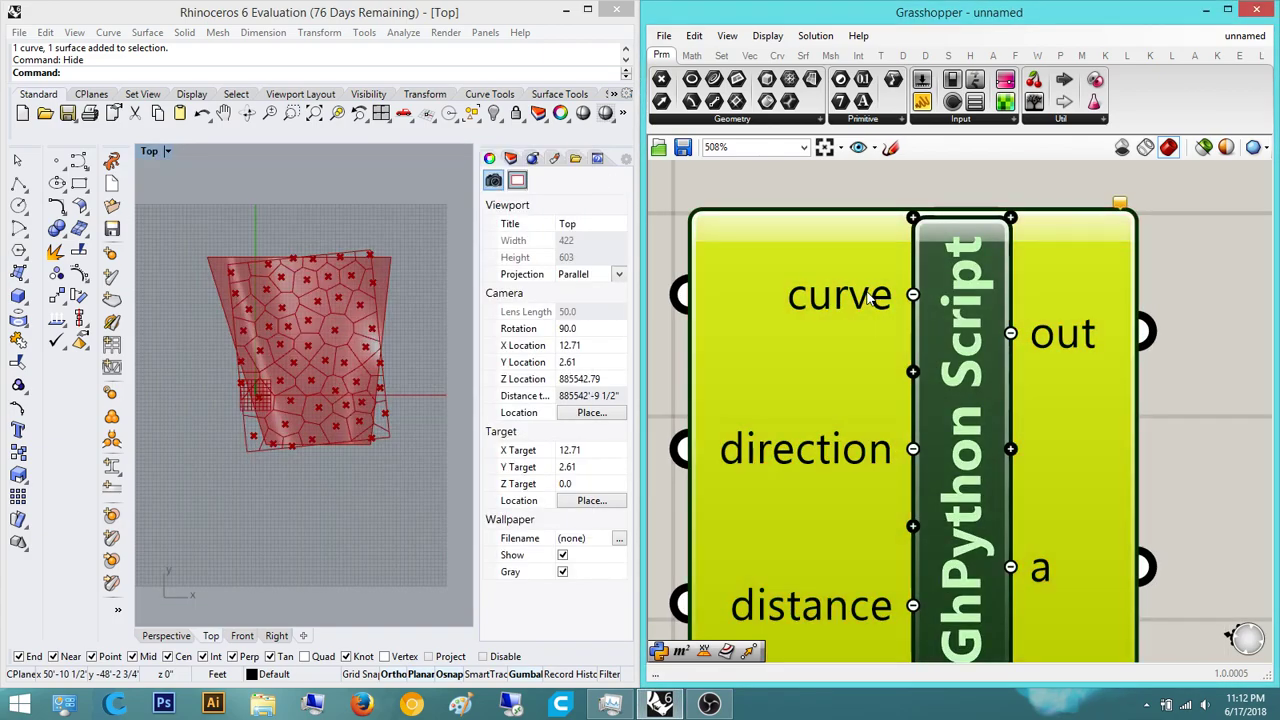
pyautogui.rightClick(906, 299)
pyautogui.doubleClick(908, 299)
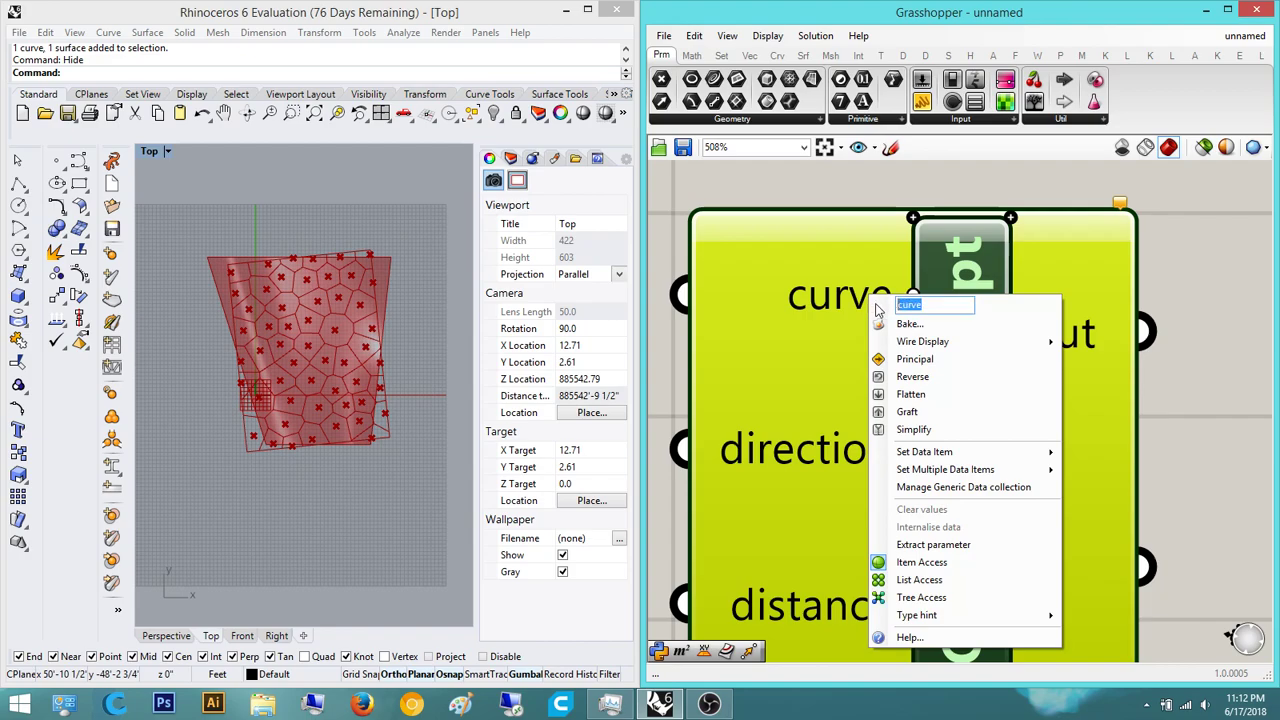
pyautogui.write('crv')
pyautogui.press('Return')
# - Shorten the name of the GhPython Script component's direction input to "dir"
pyautogui.rightClick(826, 466)
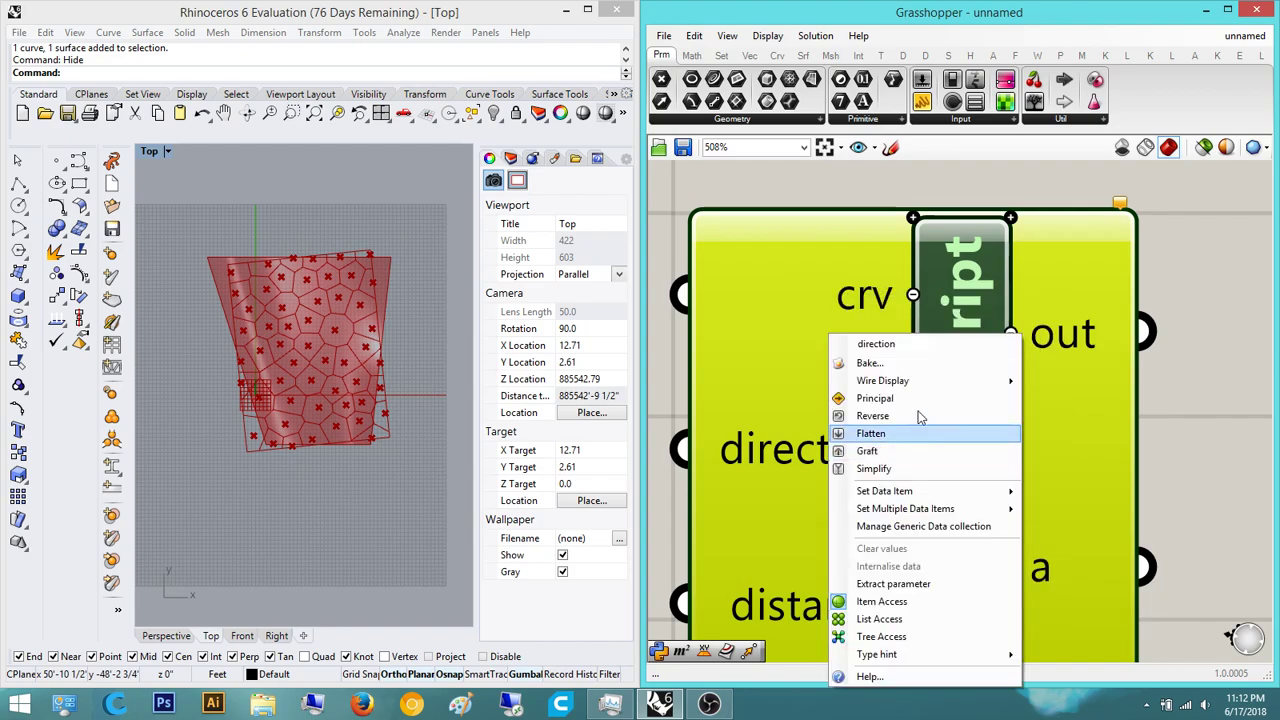
pyautogui.write('c\\di')
pyautogui.press('BackSpace')
pyautogui.press('BackSpace')
pyautogui.press('BackSpace')
pyautogui.press('BackSpace')
pyautogui.write('dir')
pyautogui.press('Return')
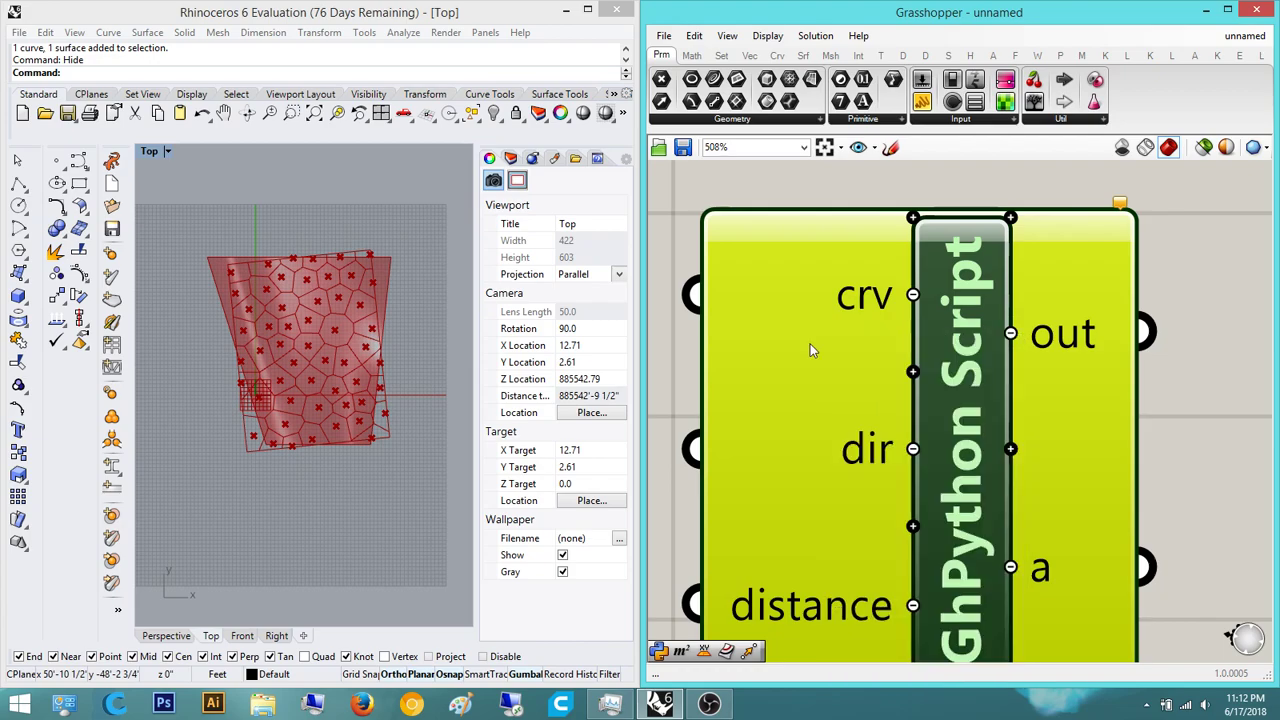
# - Shorten the name of the GhPython Script component's distance input to "dis"
pyautogui.rightClick(808, 602)
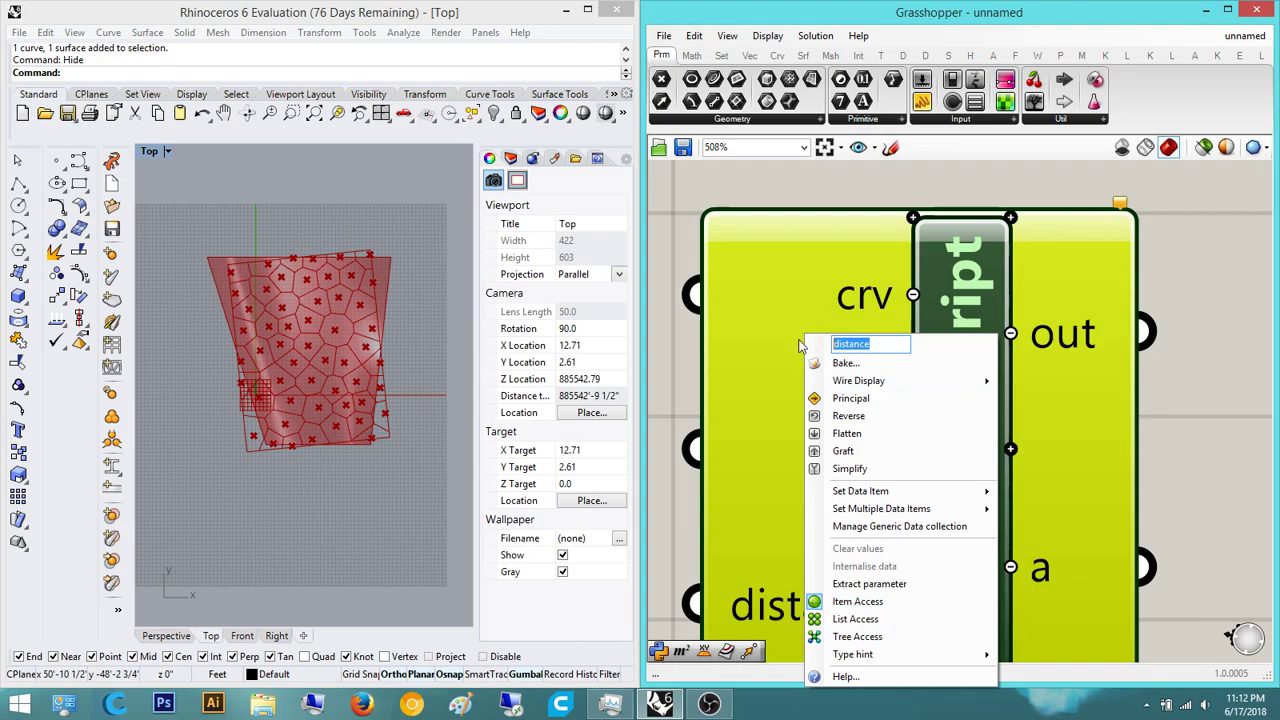
pyautogui.write('dis')
pyautogui.press('Return')
pyautogui.click(808, 377)
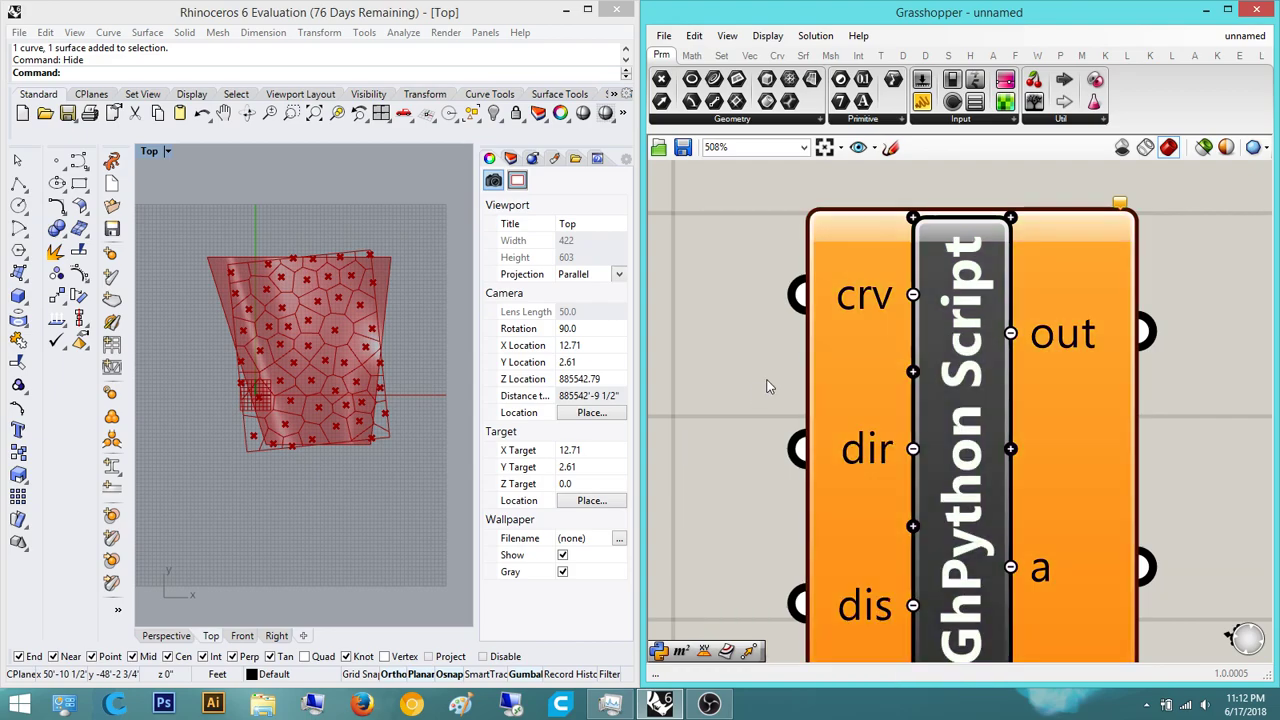
# - Open the GhPython Script component's code editor and move its window over the Grasshopper canvas
pyautogui.doubleClick(912, 400)
pyautogui.scroll(-5, 846, 391)
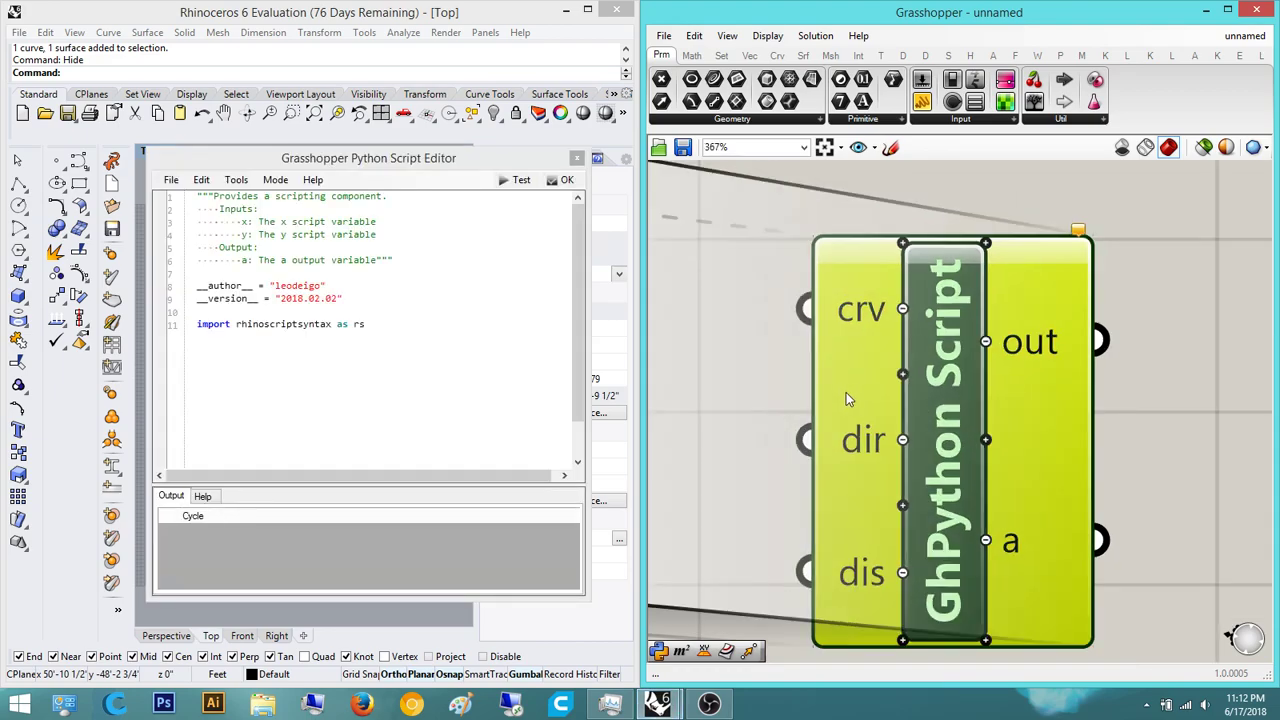
pyautogui.moveTo(420, 160); pyautogui.dragTo(997, 208)
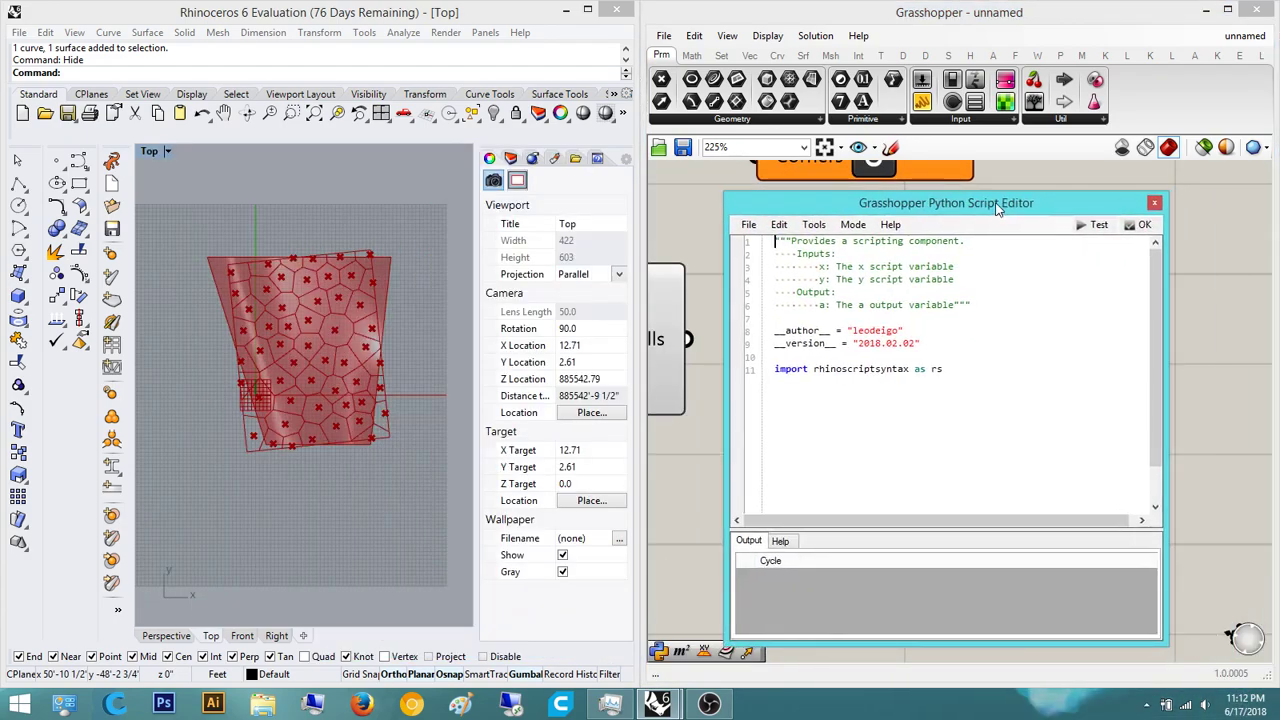
# - Begin the line "a = rs.OffsetCurve(" below the rhinoscriptsyntax import, leaving one empty line between them
pyautogui.click(994, 369)
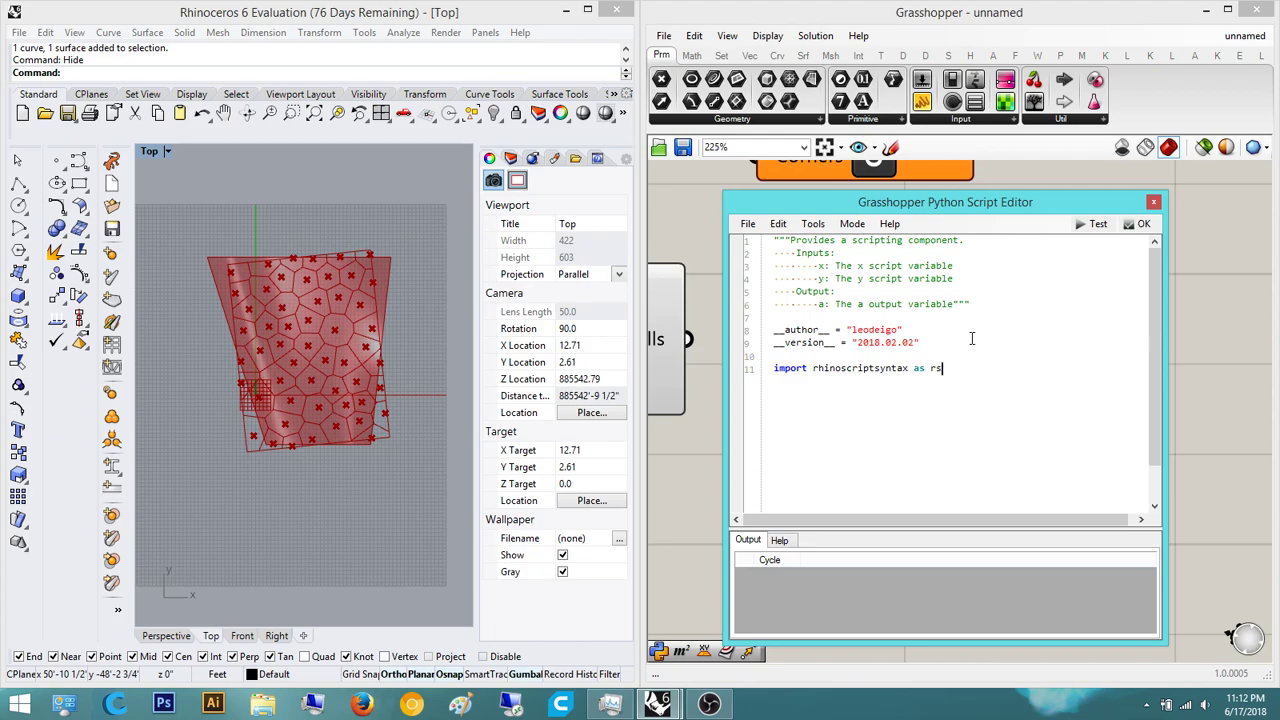
pyautogui.press('Return')
pyautogui.press('Return')
pyautogui.write('a = rs.')
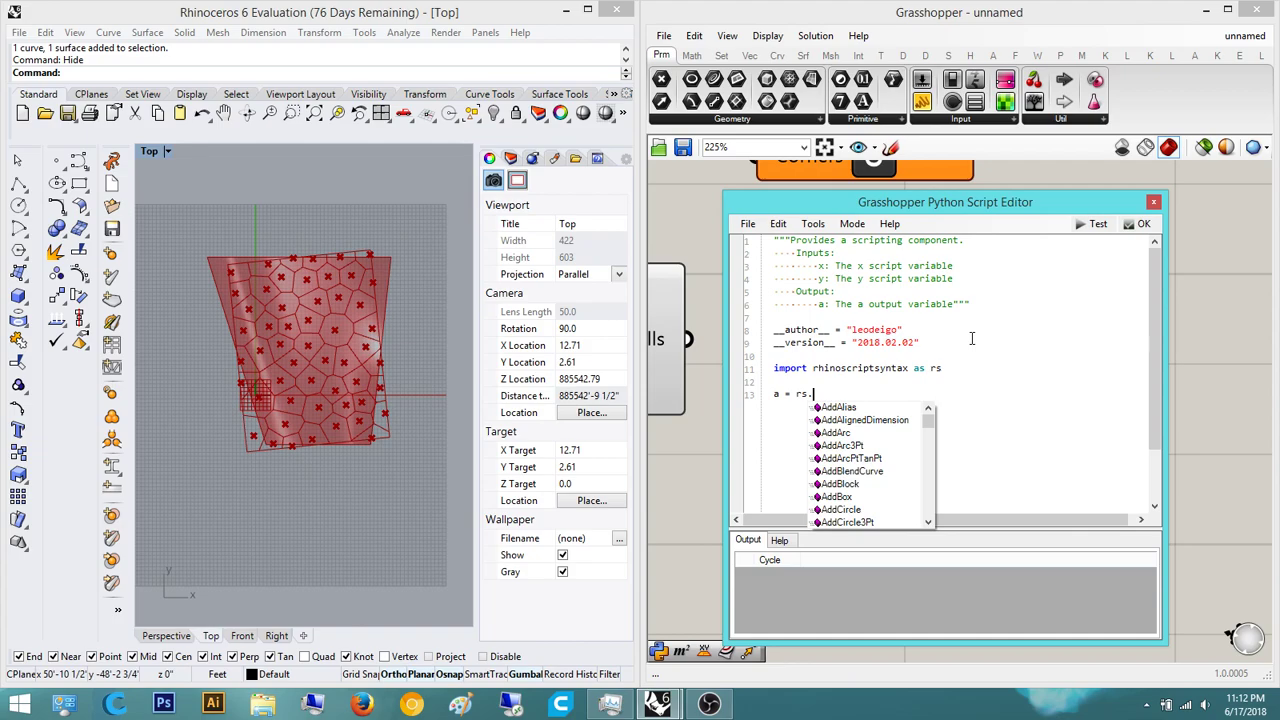
pyautogui.moveTo(928, 422); pyautogui.dragTo(928, 522)
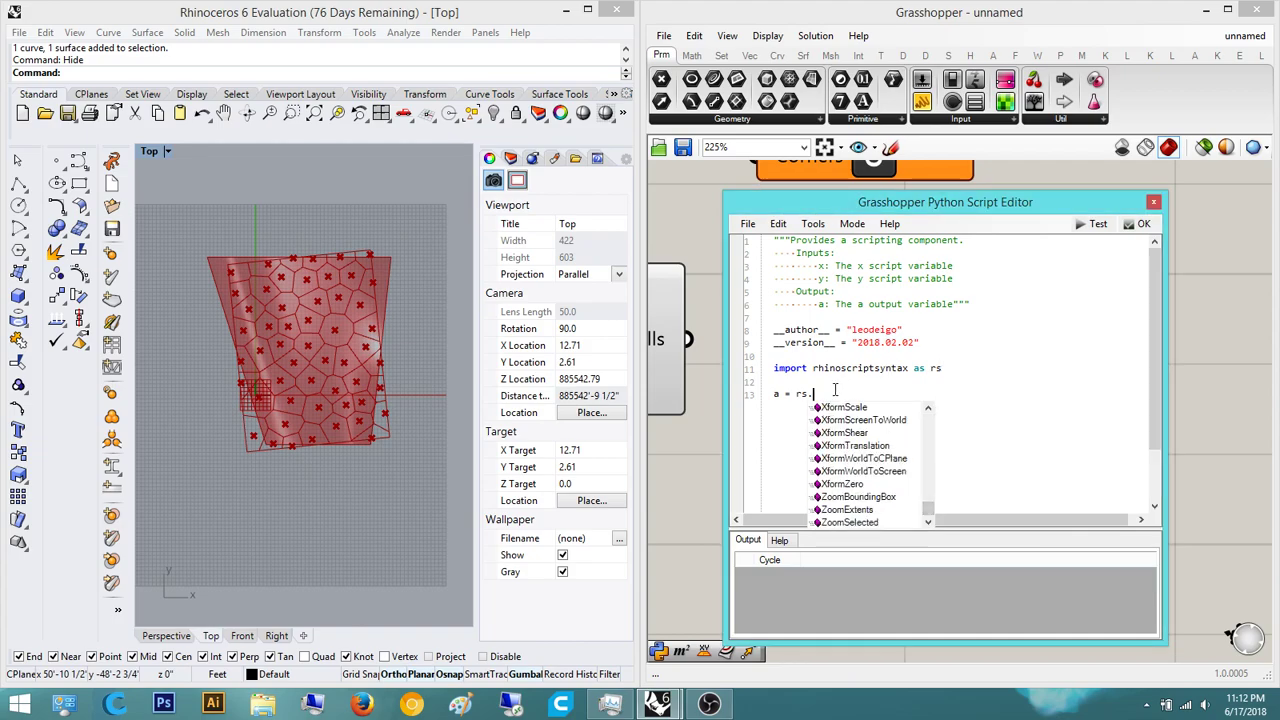
pyautogui.write('offset')
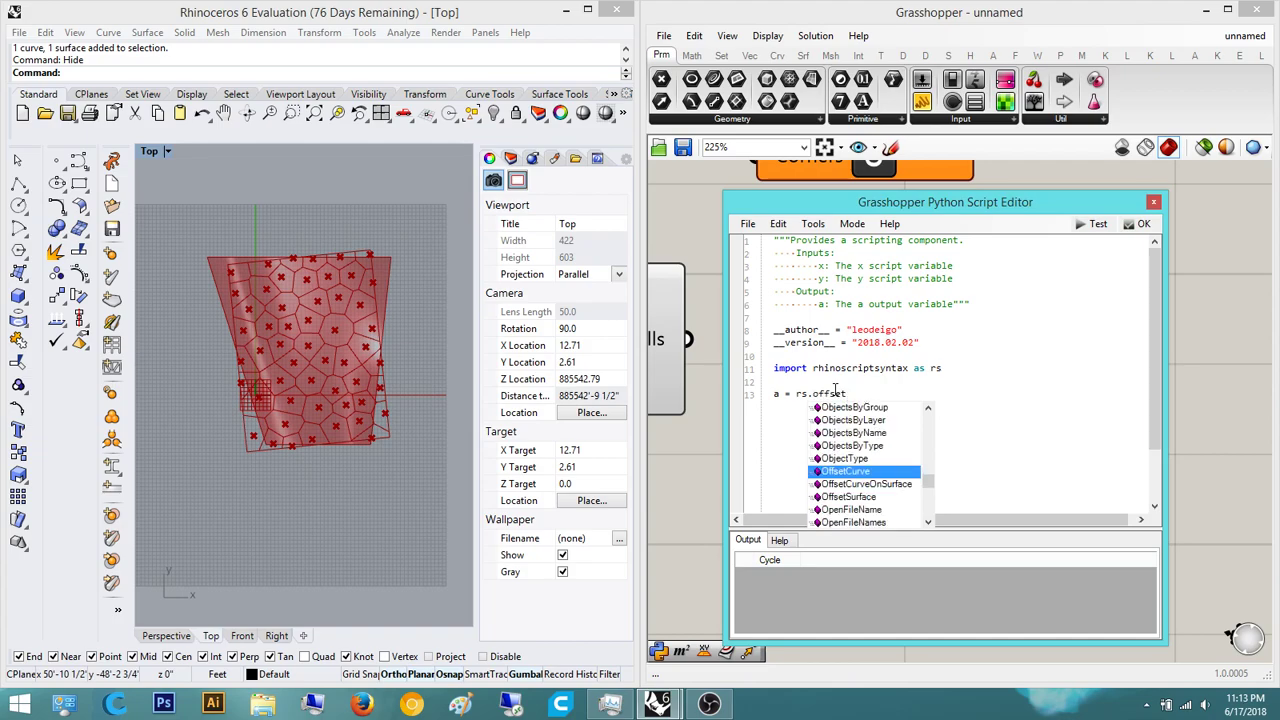
pyautogui.press('Return')
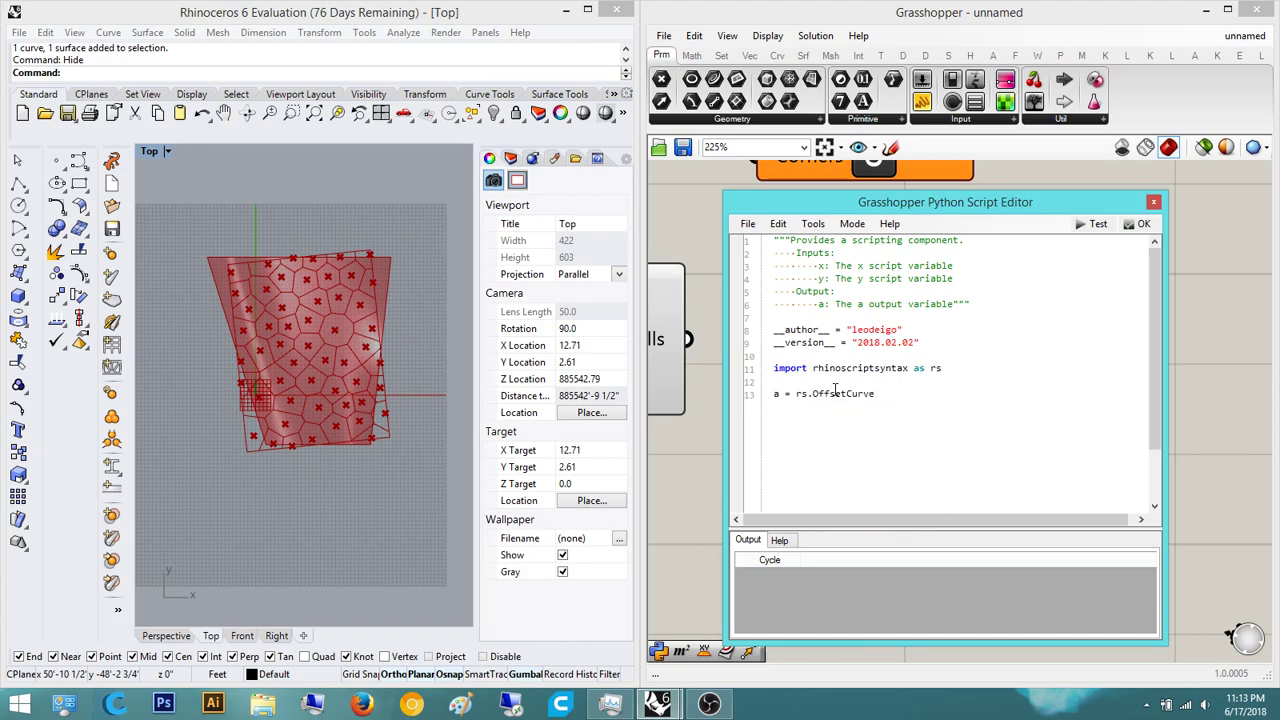
pyautogui.write('(')
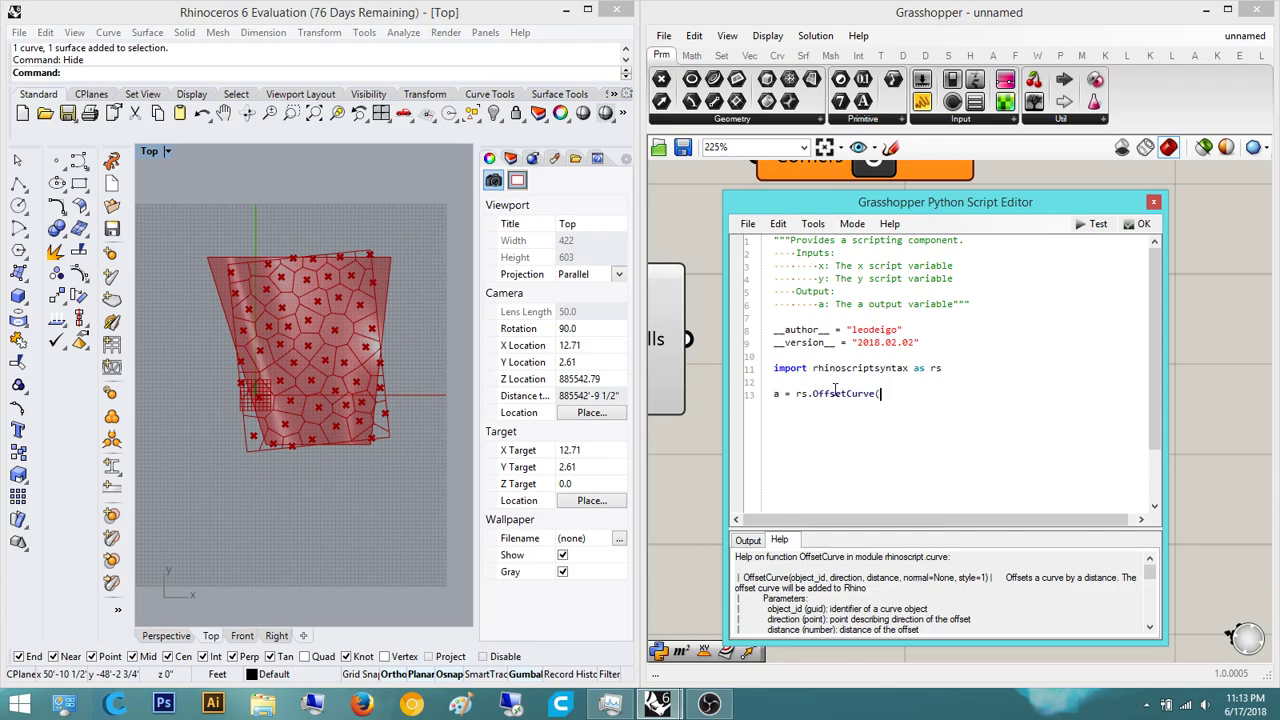
# - Complete the OffsetCurve call with the arguments crv, dir and dis, test the script and close the editor with its changes accepted
pyautogui.moveTo(1151, 572); pyautogui.dragTo(1155, 635)
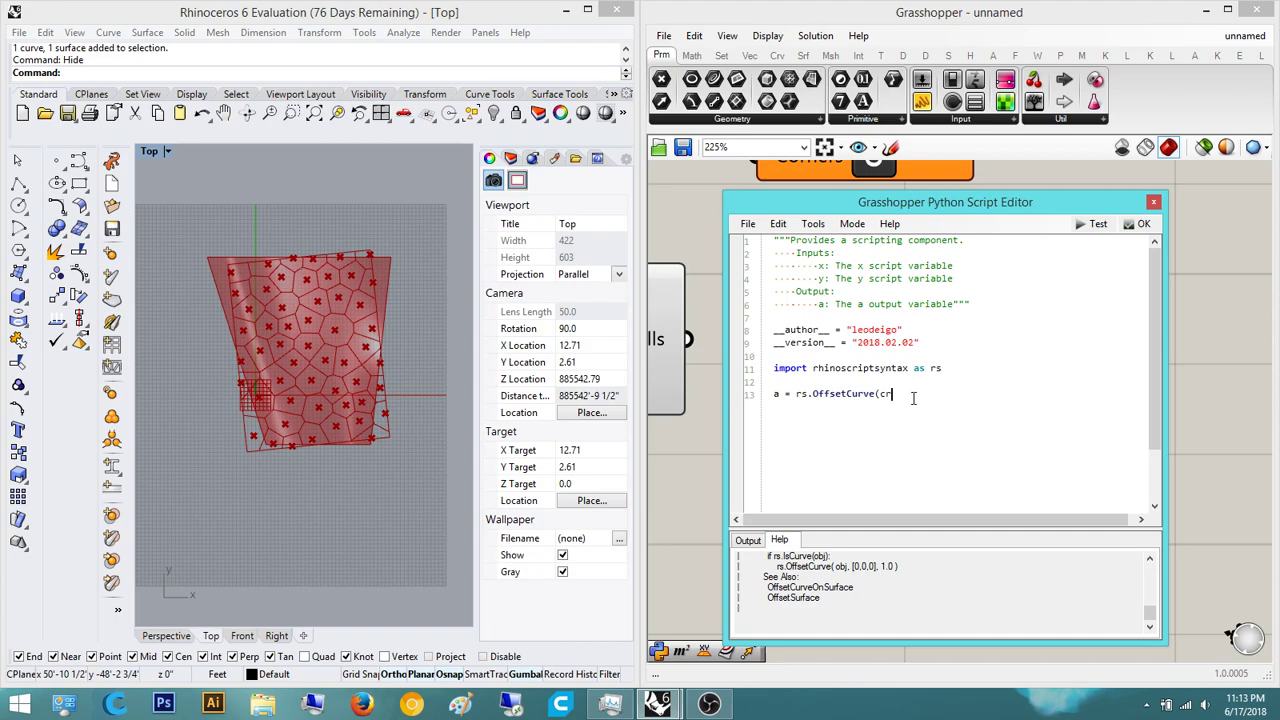
pyautogui.write('dir,dis)')
pyautogui.click(1093, 224)
pyautogui.click(1138, 224)
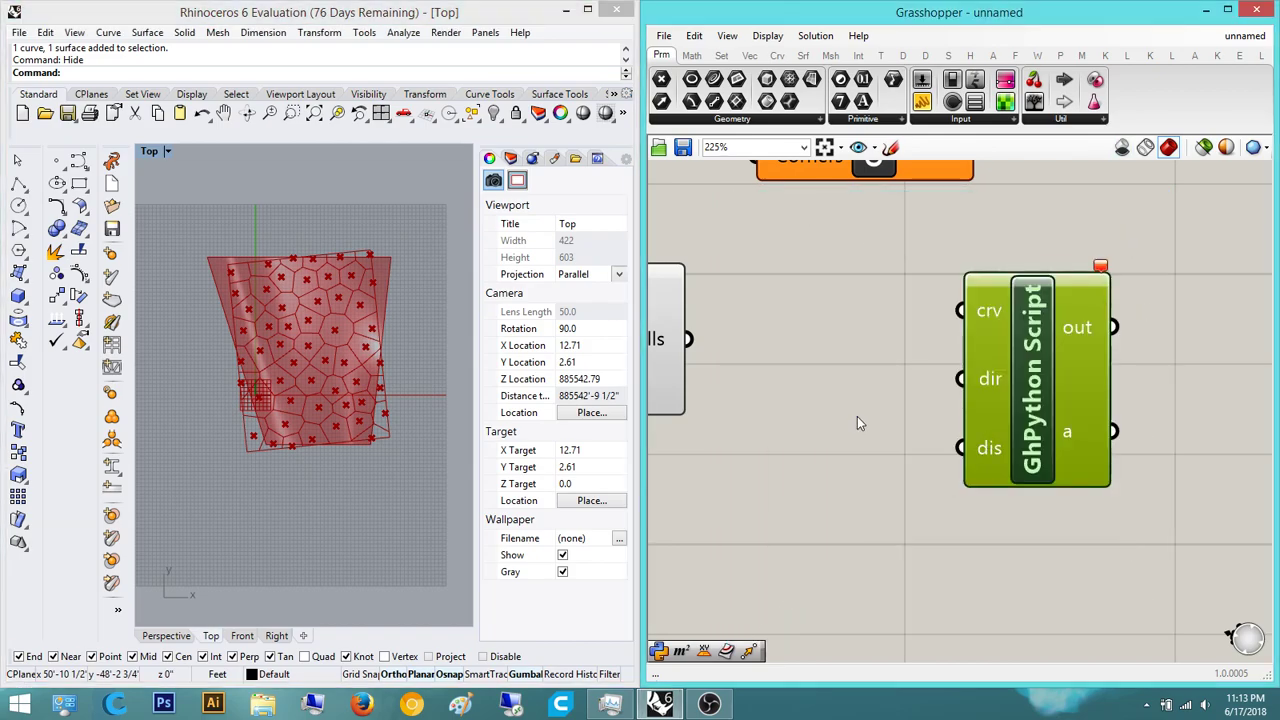
# - Move the GhPython Script component farther away from Voronoi and connect the Voronoi Cells output to its crv input
pyautogui.scroll(-3, 1000, 430)
pyautogui.scroll(5, 1097, 393)
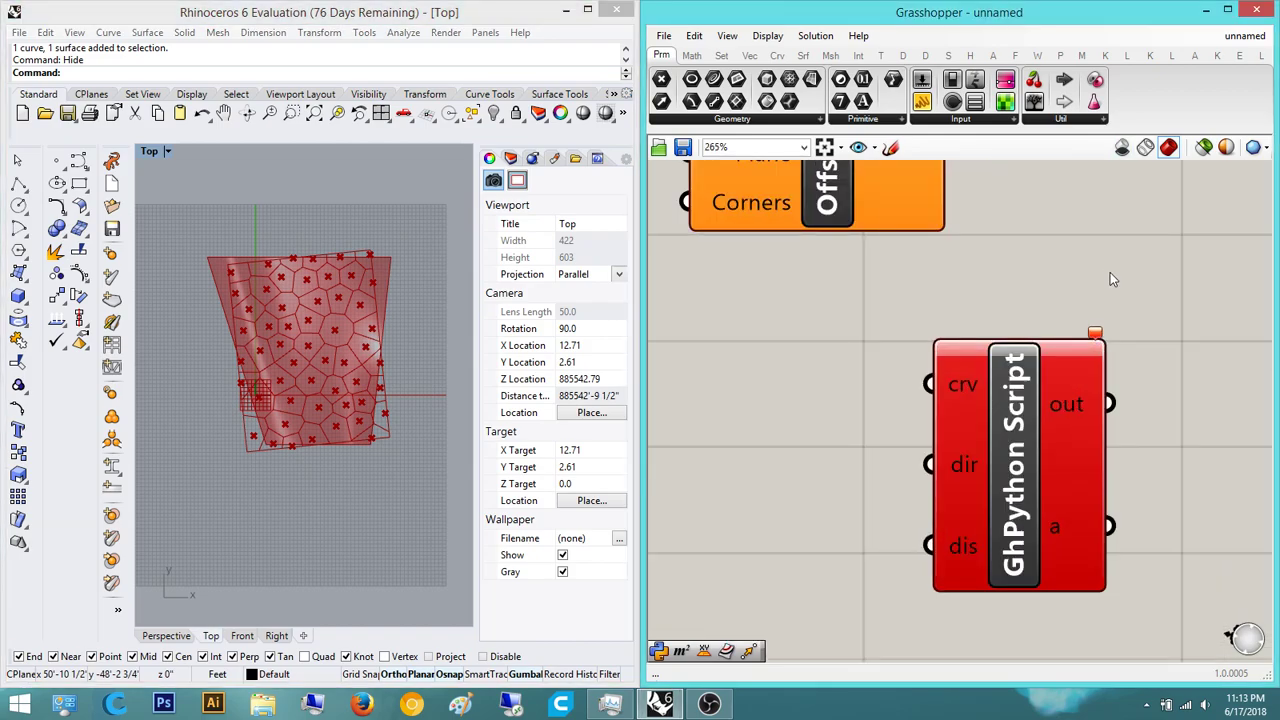
pyautogui.scroll(-3, 903, 362)
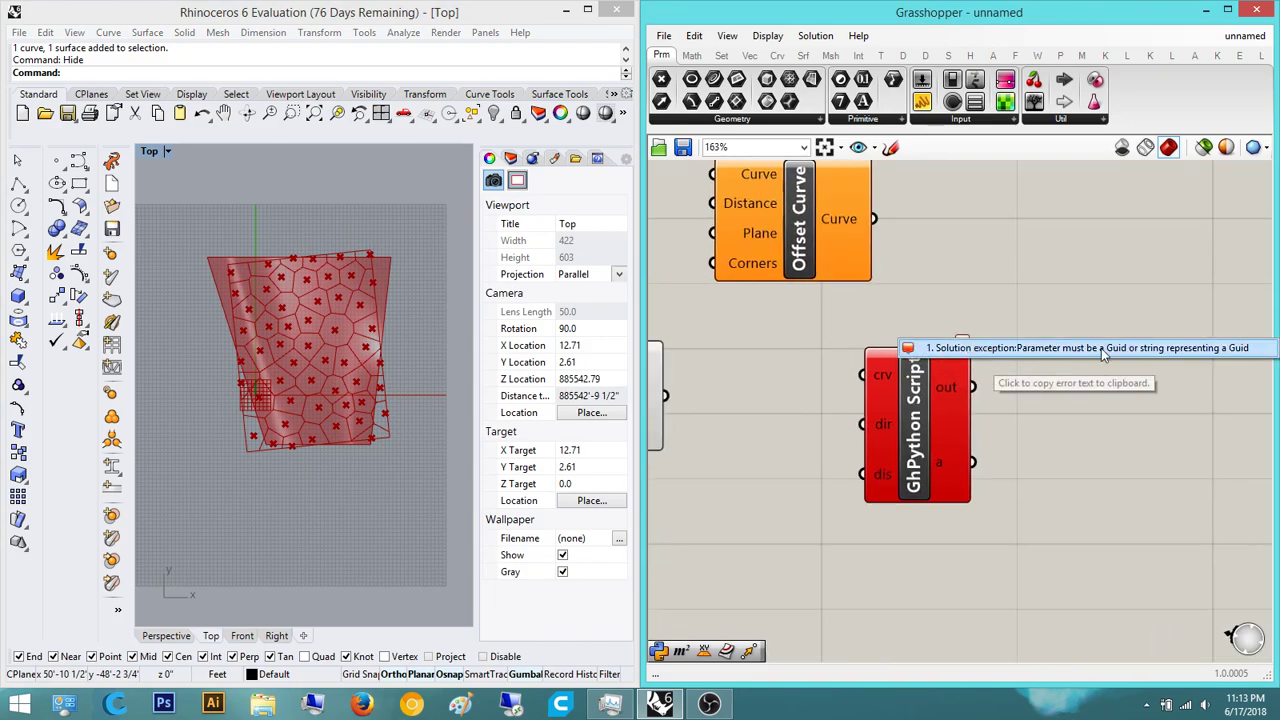
pyautogui.scroll(-3, 943, 375)
pyautogui.moveTo(943, 375); pyautogui.dragTo(1005, 377, button='right')
pyautogui.scroll(2, 834, 392)
pyautogui.moveTo(834, 392); pyautogui.dragTo(810, 406, button='right')
pyautogui.click(789, 420)
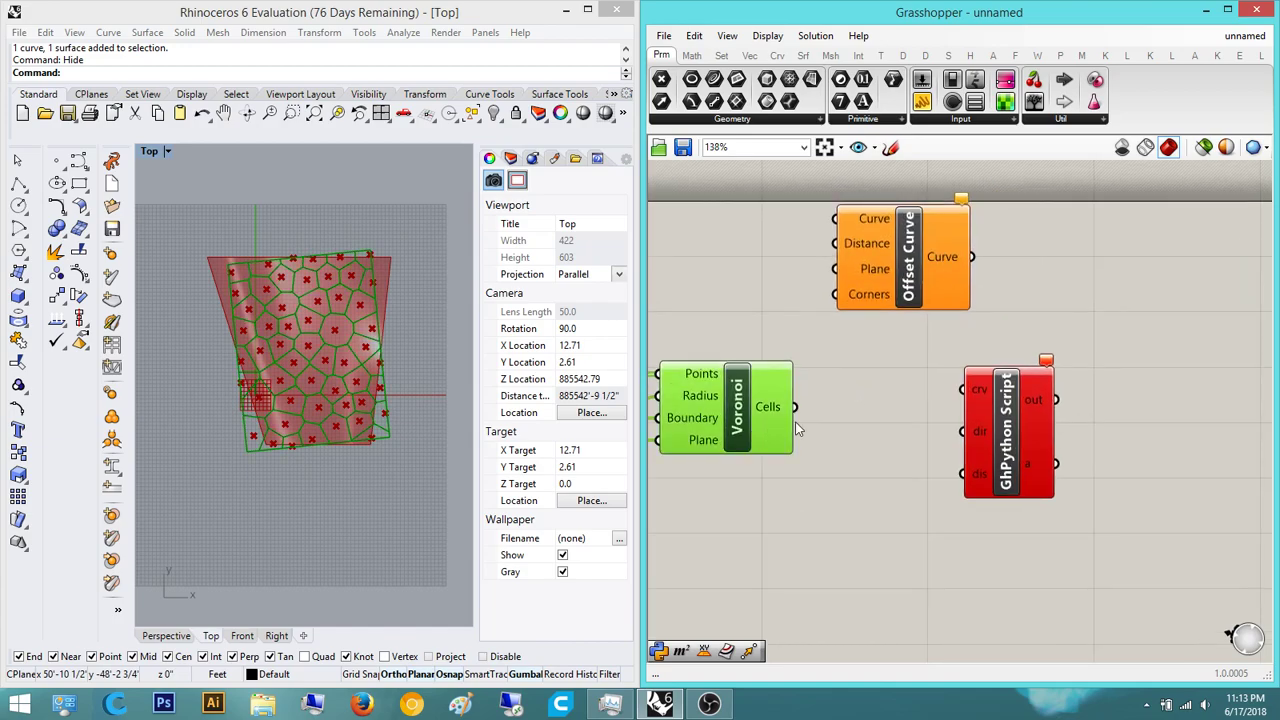
pyautogui.moveTo(1018, 423); pyautogui.dragTo(1087, 372)
pyautogui.click(903, 405)
pyautogui.click(745, 408)
pyautogui.click(857, 415)
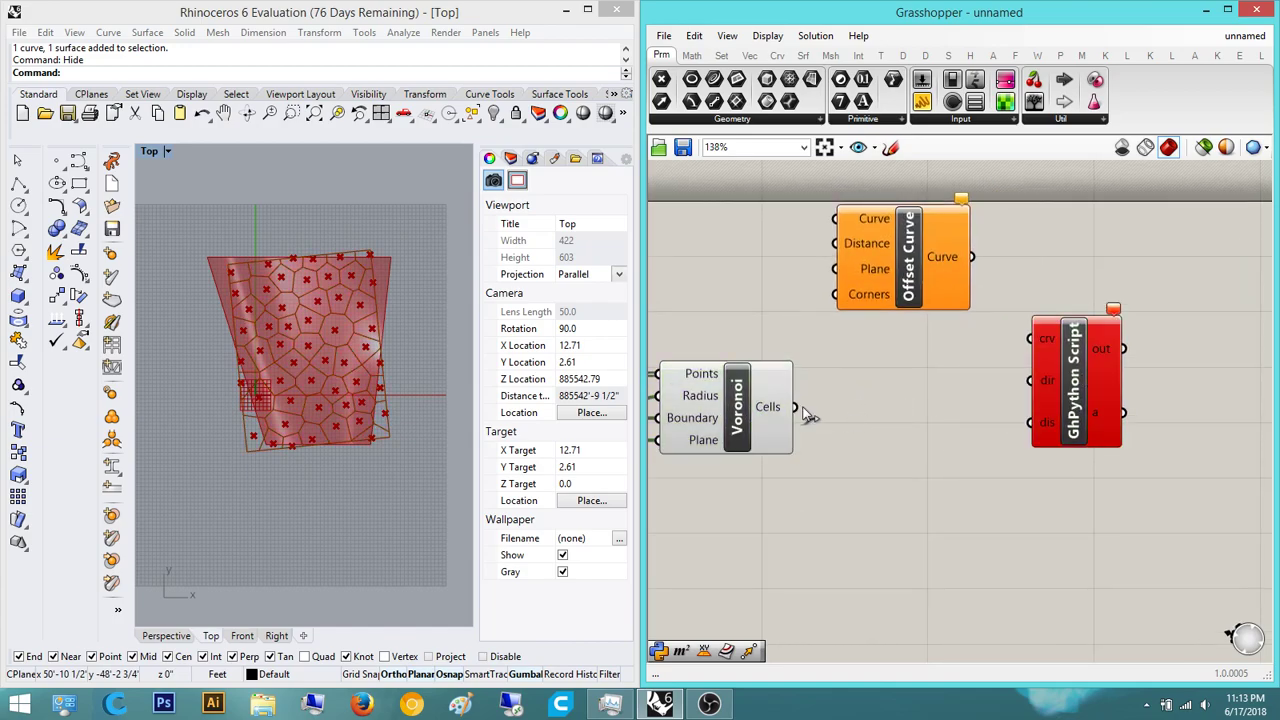
pyautogui.moveTo(796, 406); pyautogui.dragTo(1036, 338)
# - Connect the point output that feeds Voronoi's Points input to the dir input of the GhPython Script component
pyautogui.scroll(-4, 922, 393)
pyautogui.moveTo(838, 400); pyautogui.dragTo(991, 402, button='right')
pyautogui.moveTo(775, 415); pyautogui.dragTo(942, 410, button='right')
pyautogui.scroll(-3, 942, 408)
pyautogui.scroll(-2, 979, 417)
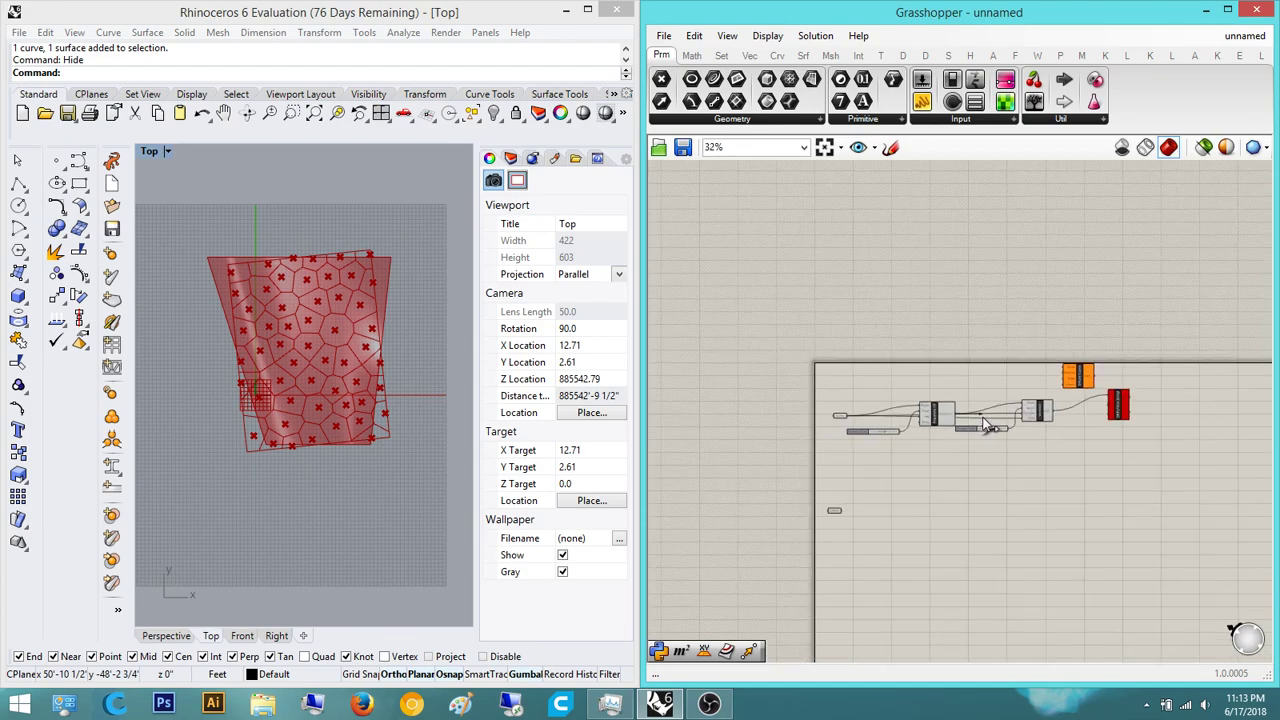
pyautogui.scroll(10, 1090, 408)
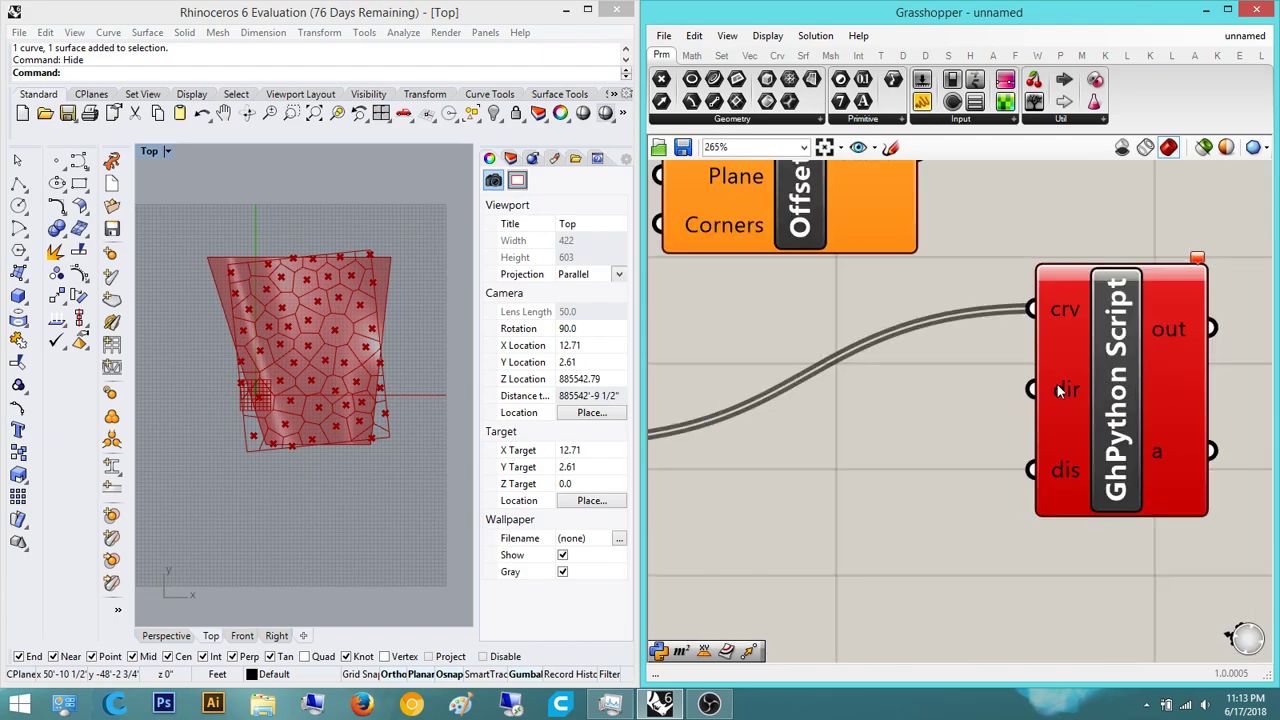
pyautogui.scroll(-8, 1060, 390)
pyautogui.scroll(4, 655, 455)
pyautogui.moveTo(651, 455); pyautogui.dragTo(713, 467)
pyautogui.scroll(3, 1044, 473)
pyautogui.moveTo(1144, 486); pyautogui.dragTo(872, 507, button='right')
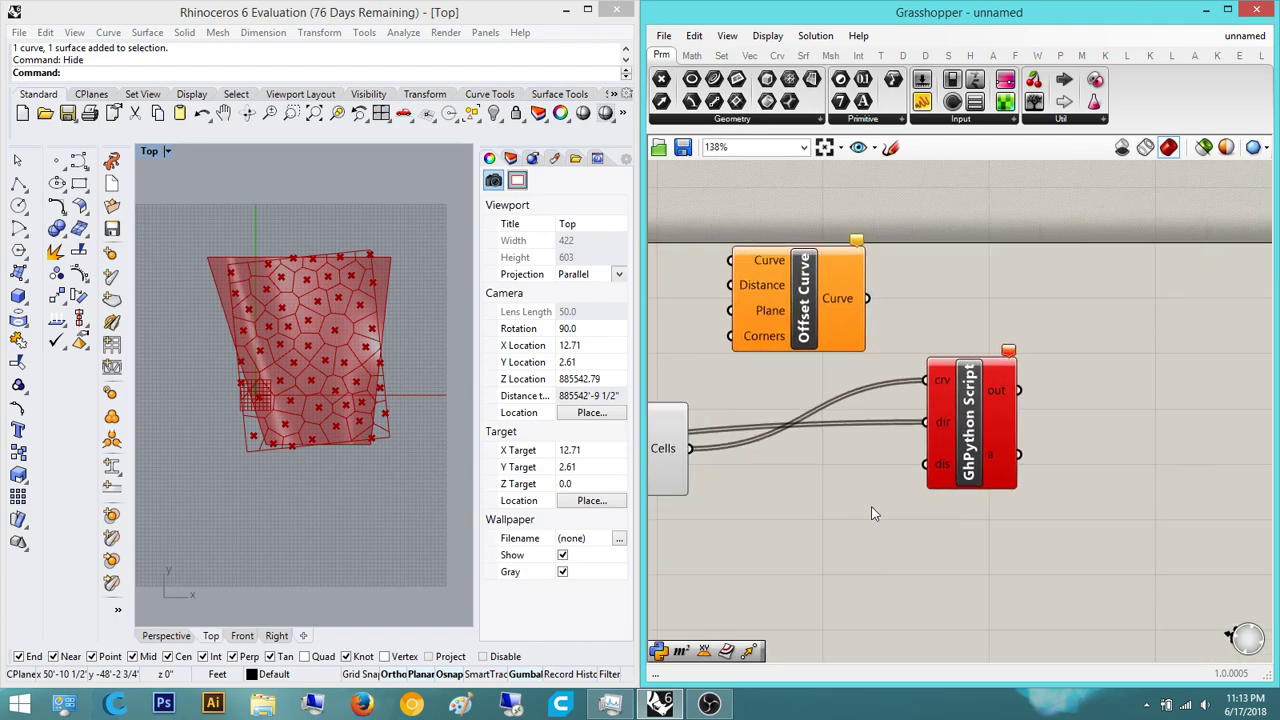
# - Add a number slider with the value 0.25 below the GhPython Script component
pyautogui.scroll(1, 868, 510)
pyautogui.doubleClick(868, 510)
pyautogui.write('0.25')
pyautogui.press('Return')
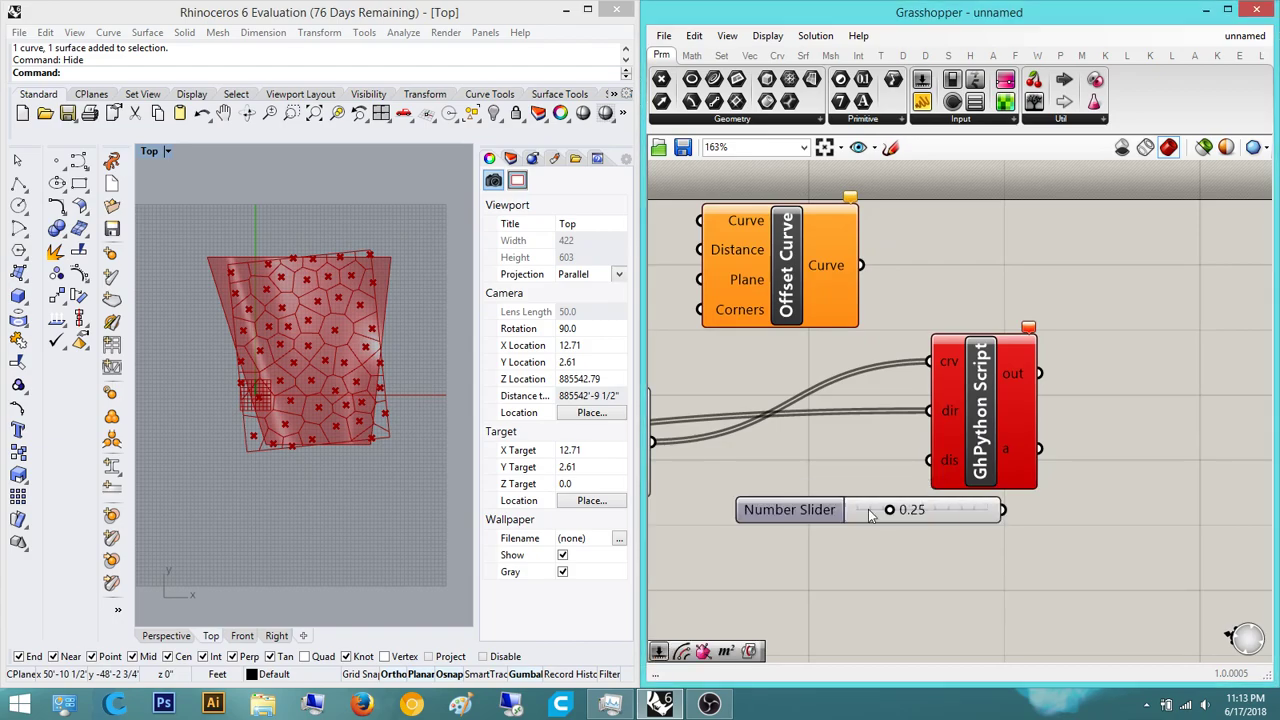
# - Connect the 0.25 number slider to the dis input of GhPython Script and move the slider back toward Voronoi
pyautogui.scroll(3, 870, 514)
pyautogui.moveTo(893, 447); pyautogui.dragTo(1034, 513)
pyautogui.moveTo(1058, 555); pyautogui.dragTo(1149, 499, button='right')
pyautogui.moveTo(1025, 473); pyautogui.dragTo(847, 553)
pyautogui.click(1055, 395)
# - Examine the offset Voronoi cells up close in Rhino's Top viewport
pyautogui.moveTo(826, 467); pyautogui.dragTo(879, 389, button='right')
pyautogui.scroll(5, 240, 346)
pyautogui.moveTo(314, 381); pyautogui.dragTo(289, 348, button='right')
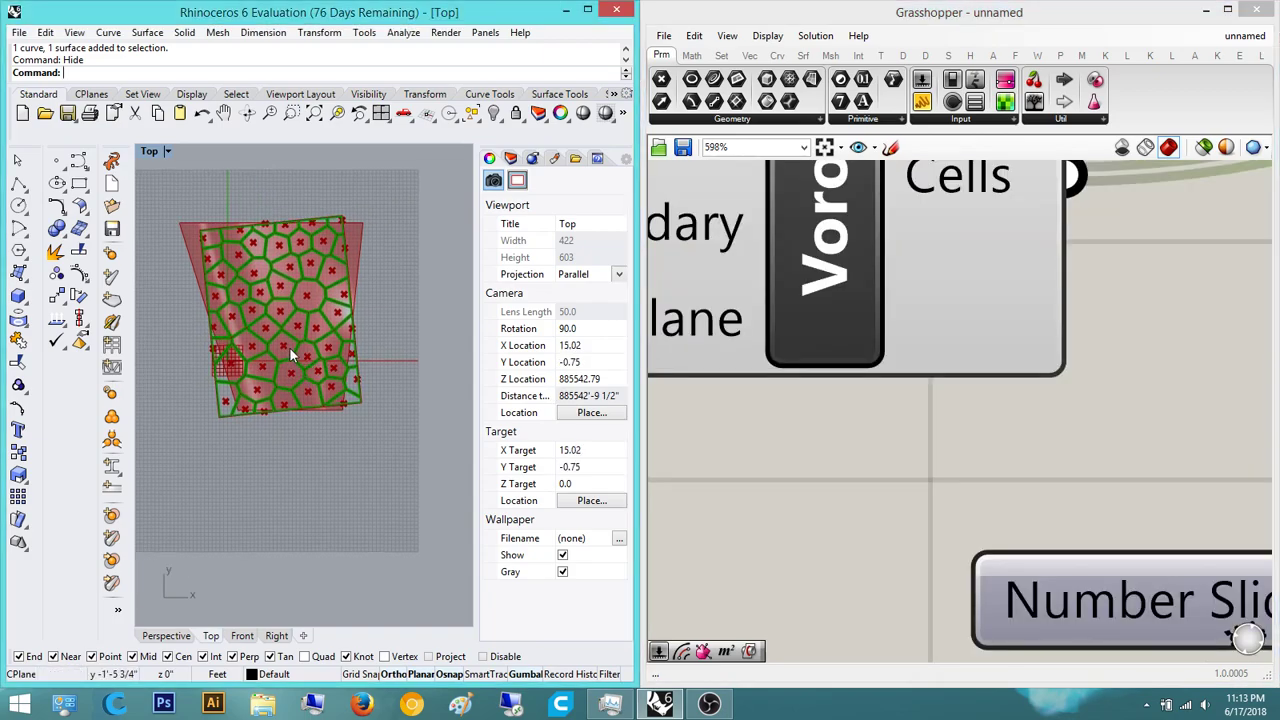
pyautogui.scroll(20, 310, 372)
pyautogui.scroll(-4, 1206, 496)
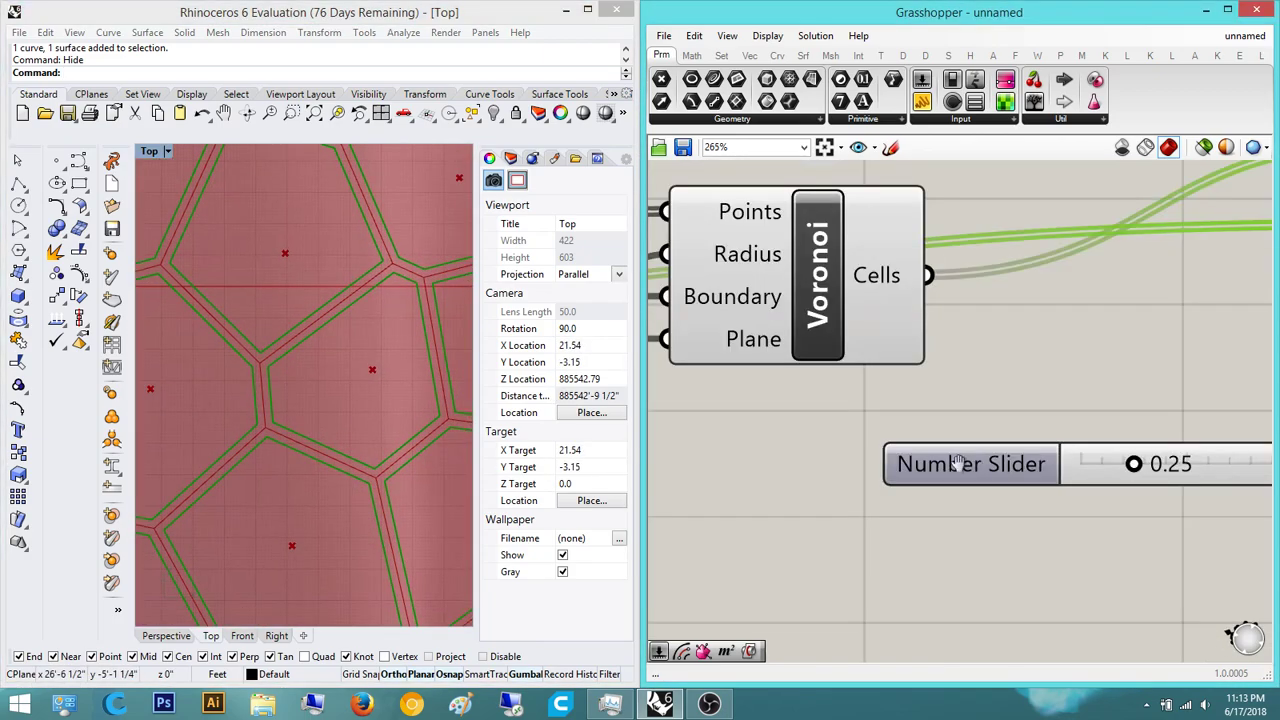
# - Set the number slider feeding the dis input of GhPython Script to 0.86
pyautogui.moveTo(1206, 496); pyautogui.dragTo(956, 500, button='right')
pyautogui.click(955, 499)
pyautogui.moveTo(956, 500); pyautogui.dragTo(1068, 503)
pyautogui.scroll(-3, 1058, 440)
pyautogui.moveTo(1000, 420); pyautogui.dragTo(946, 411, button='right')
pyautogui.click(1121, 370)
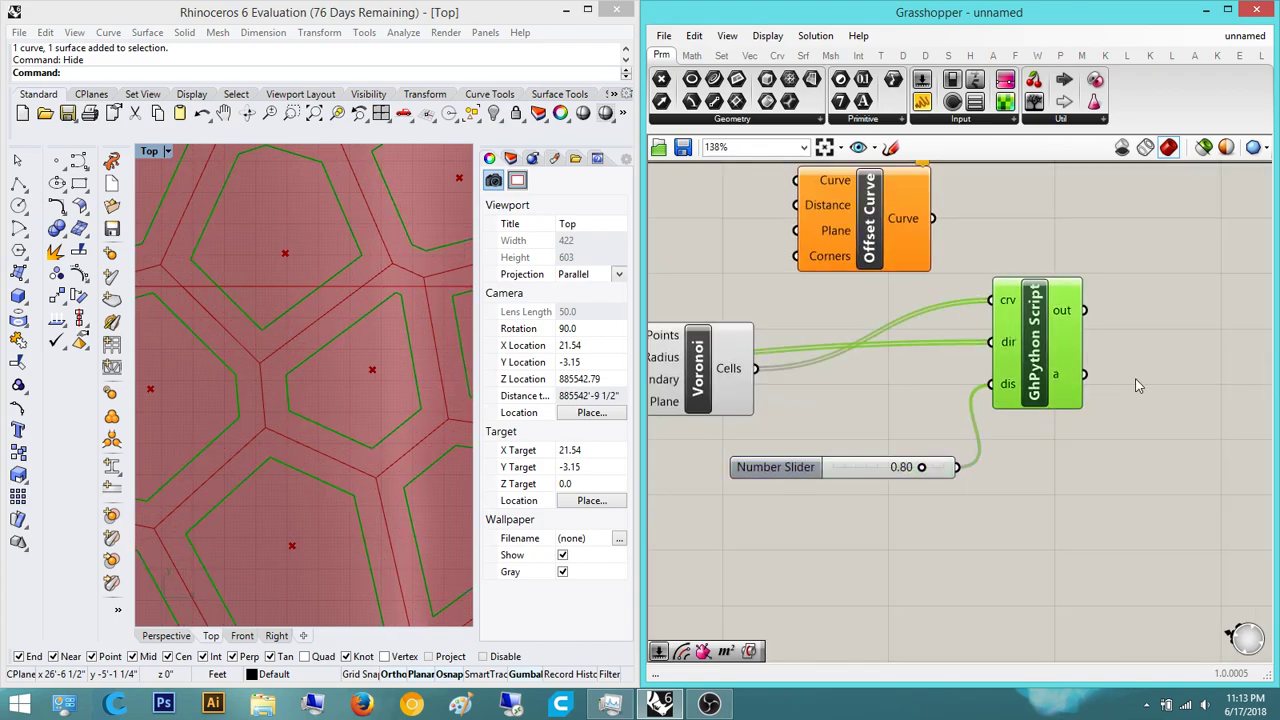
pyautogui.scroll(2, 878, 505)
pyautogui.moveTo(870, 501)
pyautogui.mouseDown()
pyautogui.moveTo(823, 503)
pyautogui.moveTo(880, 502)
pyautogui.mouseUp()
pyautogui.moveTo(1091, 336); pyautogui.dragTo(883, 351, button='right')
pyautogui.click(884, 350)
pyautogui.click(957, 300)
pyautogui.moveTo(869, 306); pyautogui.dragTo(935, 321, button='right')
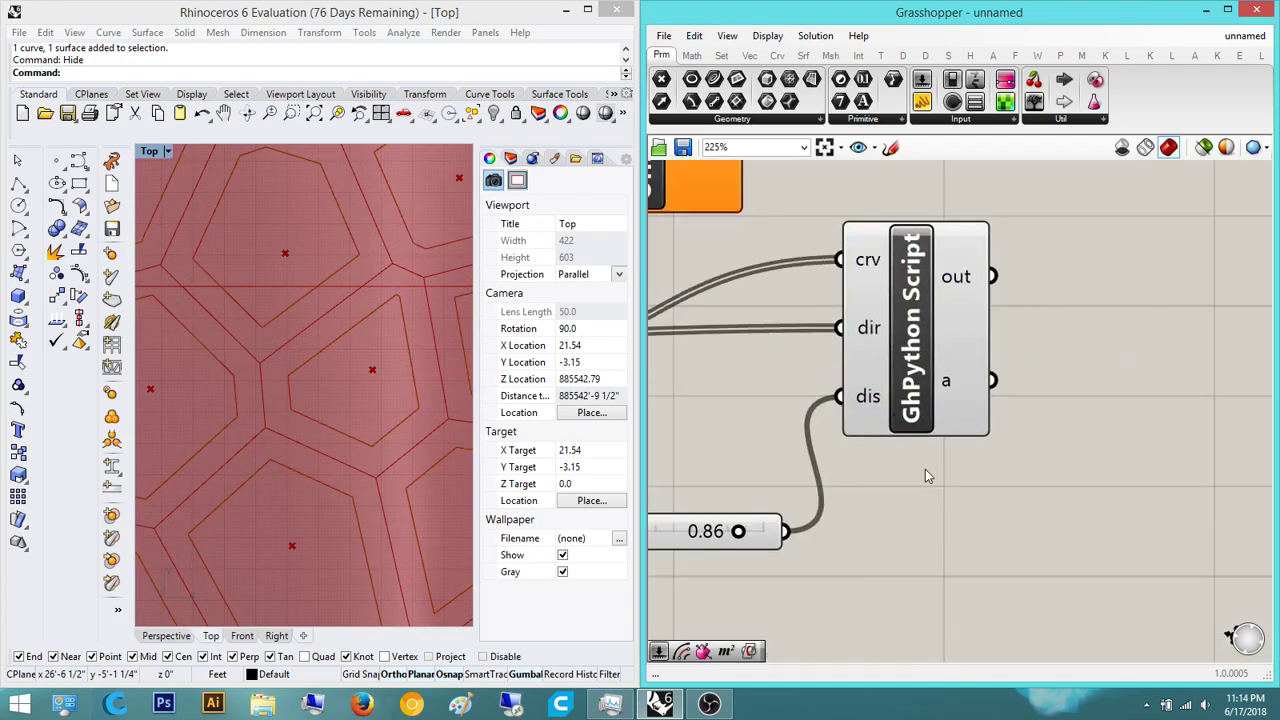
# - Delete the unused Offset Curve component above the GhPython Script component
pyautogui.scroll(-5, 835, 410)
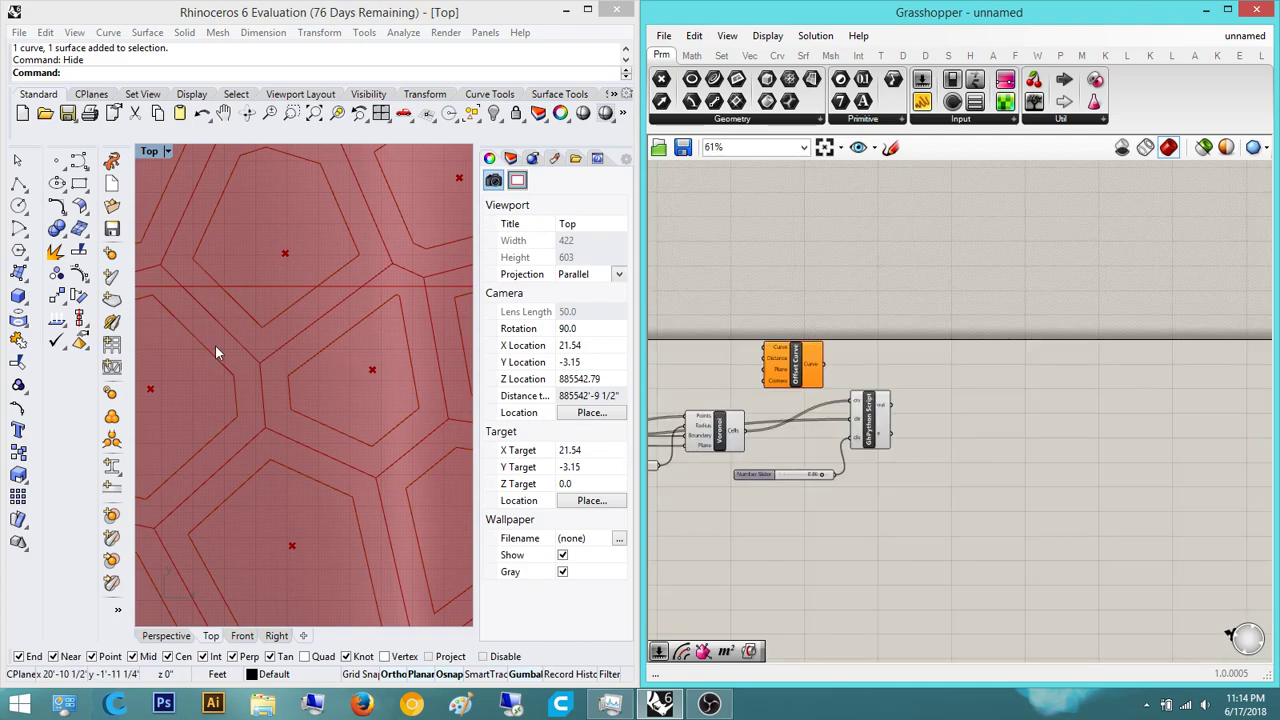
pyautogui.scroll(3, 810, 402)
pyautogui.click(866, 340)
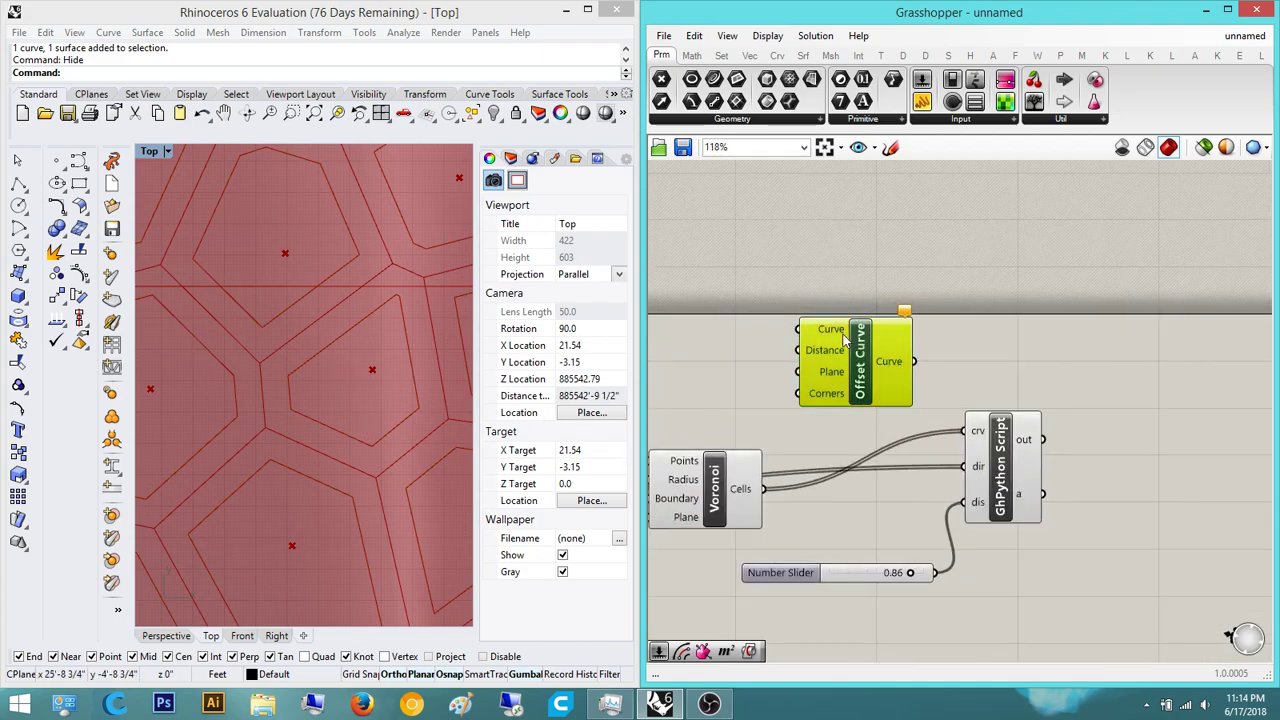
pyautogui.press('Delete')
# - Examine the offset Voronoi cells across the whole outline in Rhino's Top viewport
pyautogui.scroll(-6, 405, 351)
pyautogui.moveTo(405, 351); pyautogui.dragTo(333, 371, button='right')
pyautogui.scroll(-5, 333, 371)
pyautogui.scroll(7, 366, 314)
pyautogui.scroll(-4, 366, 314)
pyautogui.moveTo(366, 314); pyautogui.dragTo(403, 345, button='right')
pyautogui.scroll(-2, 403, 350)
pyautogui.moveTo(270, 296); pyautogui.dragTo(229, 244, button='right')
pyautogui.scroll(2, 212, 249)
pyautogui.scroll(2, 235, 261)
pyautogui.scroll(-2, 237, 265)
pyautogui.moveTo(402, 419); pyautogui.dragTo(430, 414, button='right')
pyautogui.scroll(-2, 430, 414)
pyautogui.scroll(3, 303, 509)
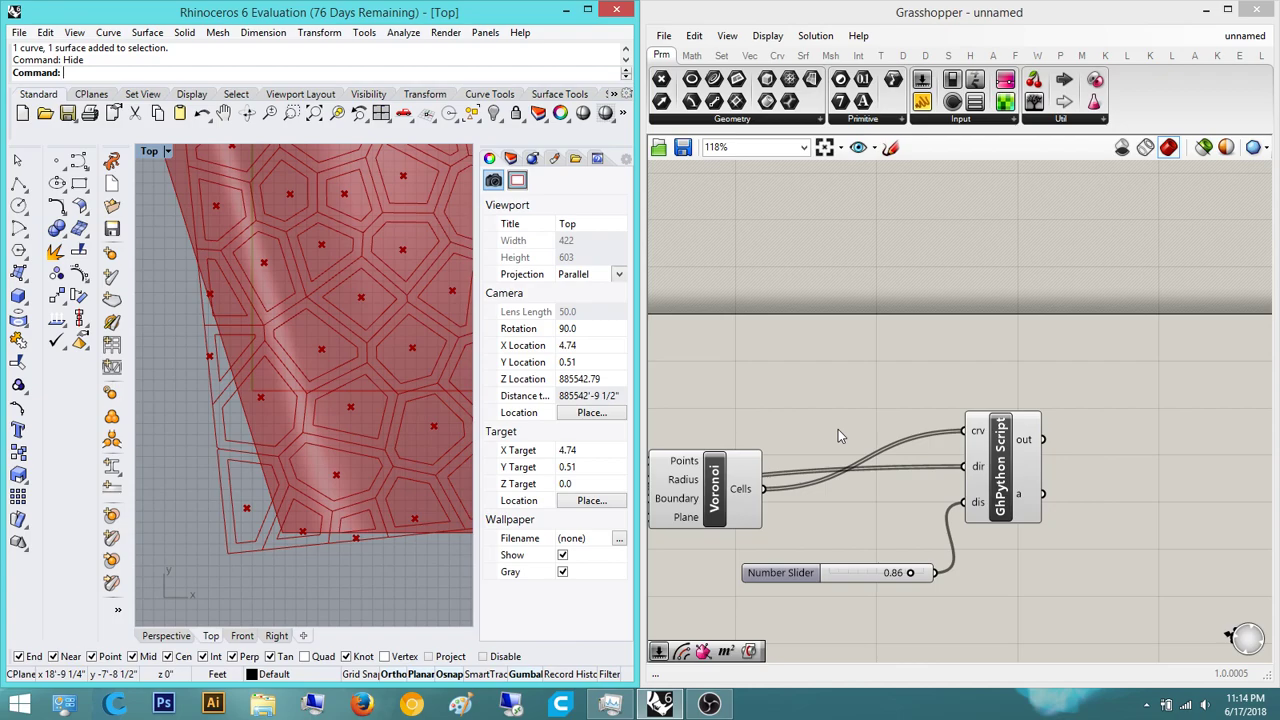
pyautogui.scroll(2, 840, 484)
pyautogui.moveTo(882, 470); pyautogui.dragTo(836, 443, button='right')
pyautogui.click(900, 438)
pyautogui.moveTo(1026, 441); pyautogui.dragTo(915, 501, button='right')
pyautogui.click(957, 497)
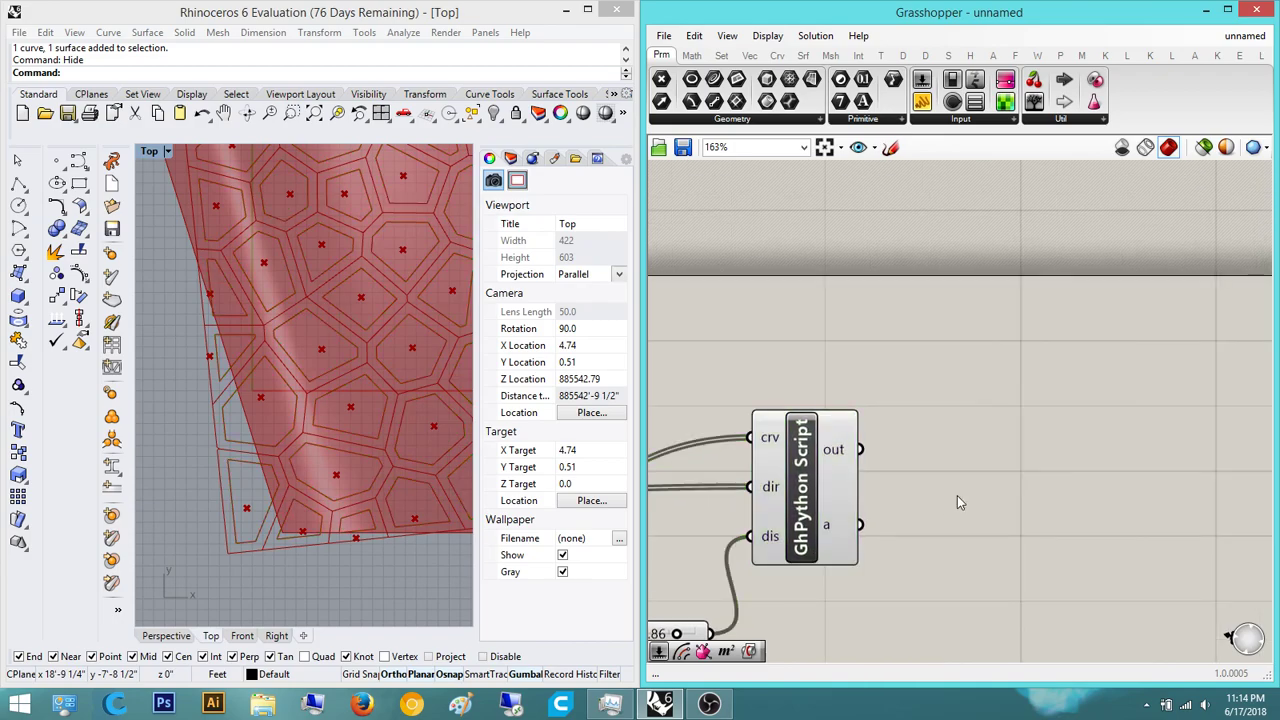
pyautogui.moveTo(935, 500)
pyautogui.mouseDown(button='right')
pyautogui.moveTo(963, 507)
pyautogui.moveTo(943, 502)
pyautogui.mouseUp(button='right')
pyautogui.scroll(-2, 835, 482)
pyautogui.moveTo(806, 480); pyautogui.dragTo(782, 484, button='right')
pyautogui.click(792, 482)
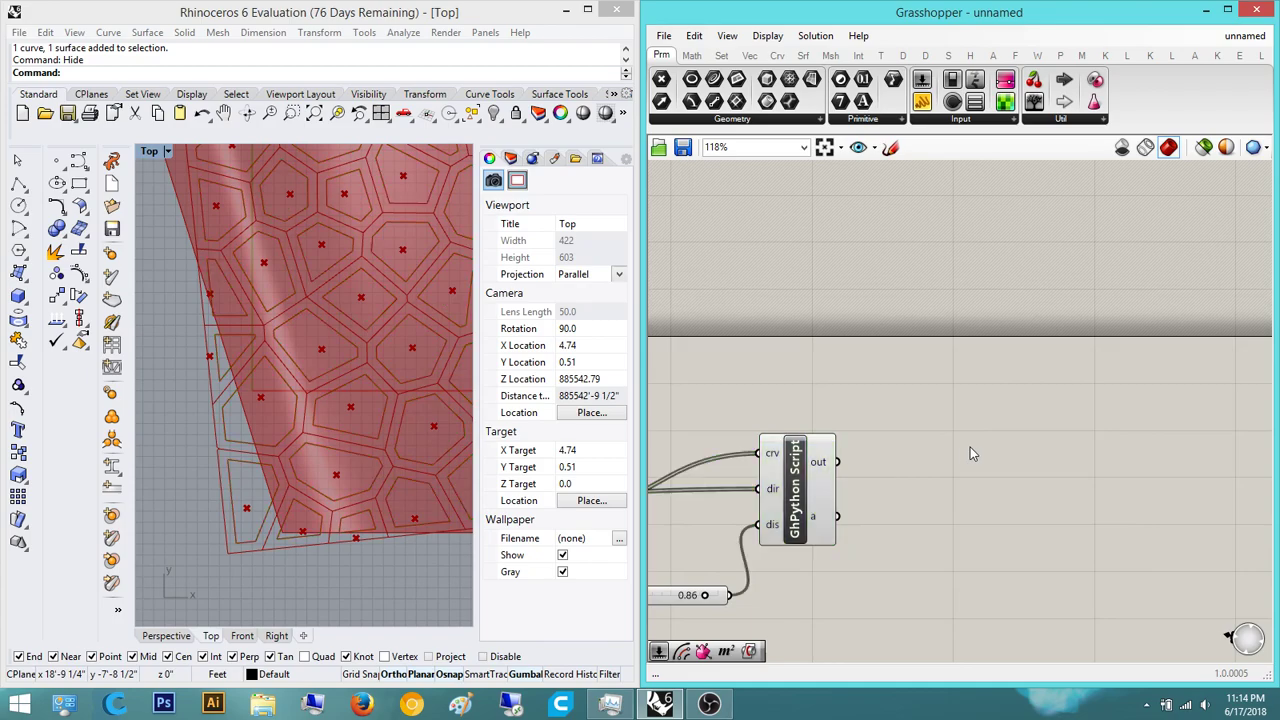
pyautogui.moveTo(970, 447); pyautogui.dragTo(902, 485, button='right')
pyautogui.click(896, 488)
pyautogui.scroll(-6, 377, 446)
pyautogui.moveTo(377, 446); pyautogui.dragTo(276, 457, button='right')
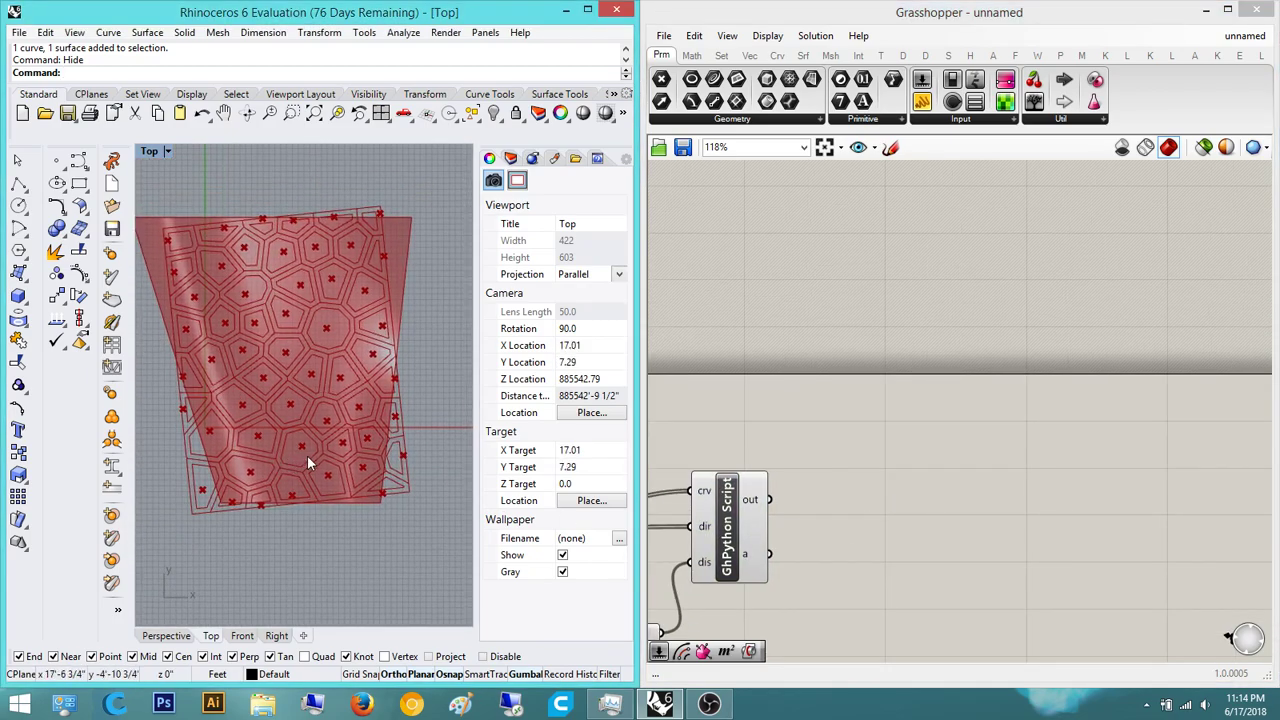
# - Add a Region Difference component beside the GhPython Script component
pyautogui.moveTo(911, 480); pyautogui.dragTo(1054, 465, button='right')
pyautogui.doubleClick(1081, 448)
pyautogui.moveTo(1034, 567); pyautogui.dragTo(1108, 463, button='right')
pyautogui.scroll(-3, 1070, 470)
pyautogui.moveTo(1118, 558); pyautogui.dragTo(808, 406)
pyautogui.moveTo(1119, 419); pyautogui.dragTo(1057, 439, button='right')
pyautogui.doubleClick(1059, 439)
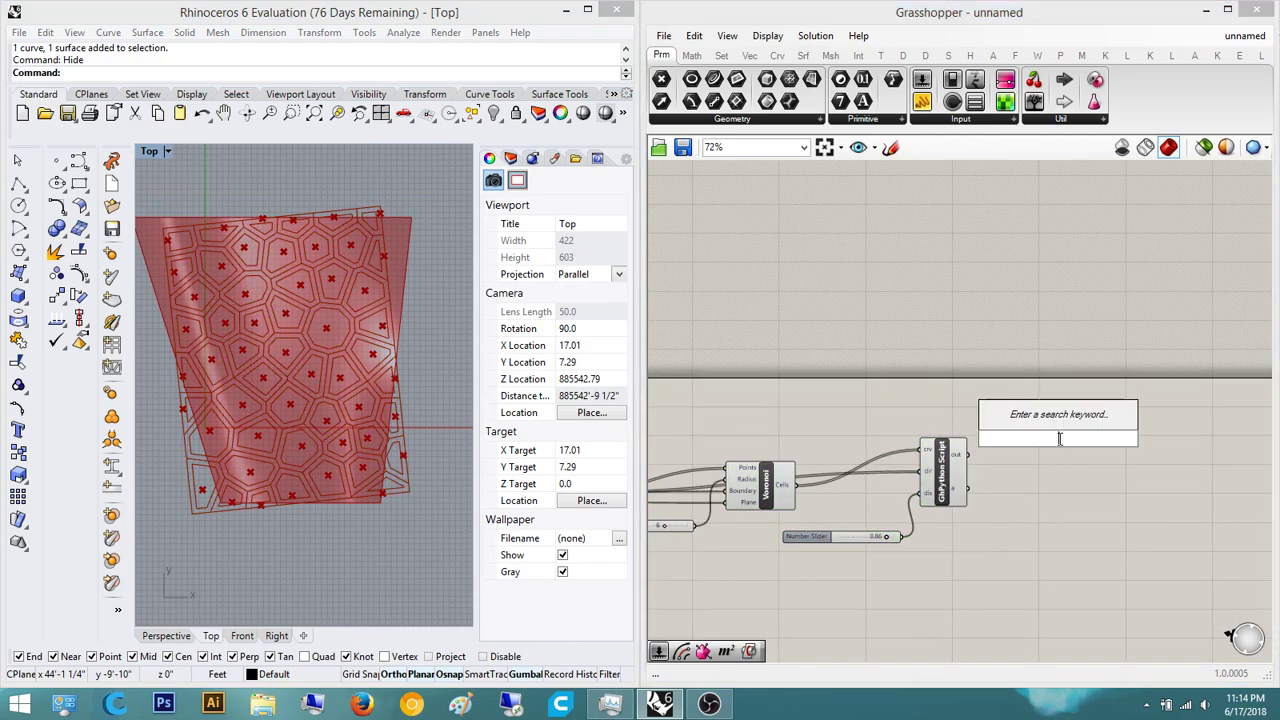
pyautogui.write('region')
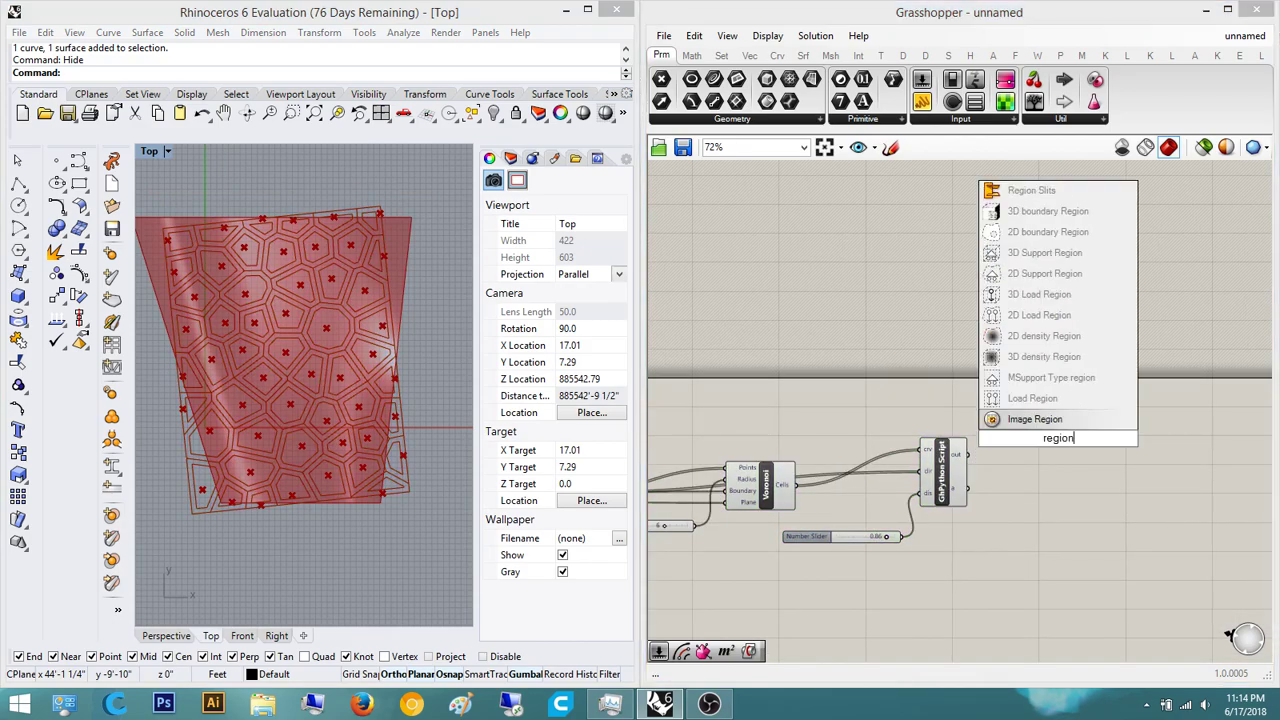
pyautogui.write(' dif')
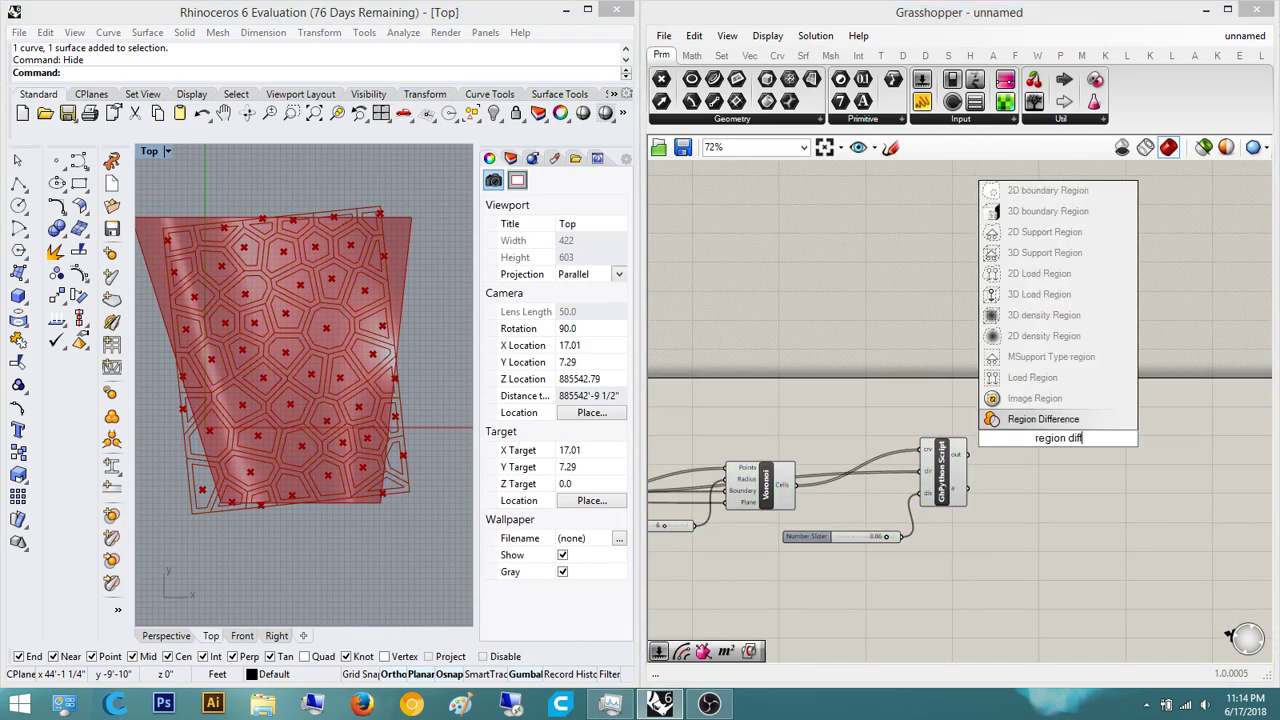
pyautogui.press('Return')
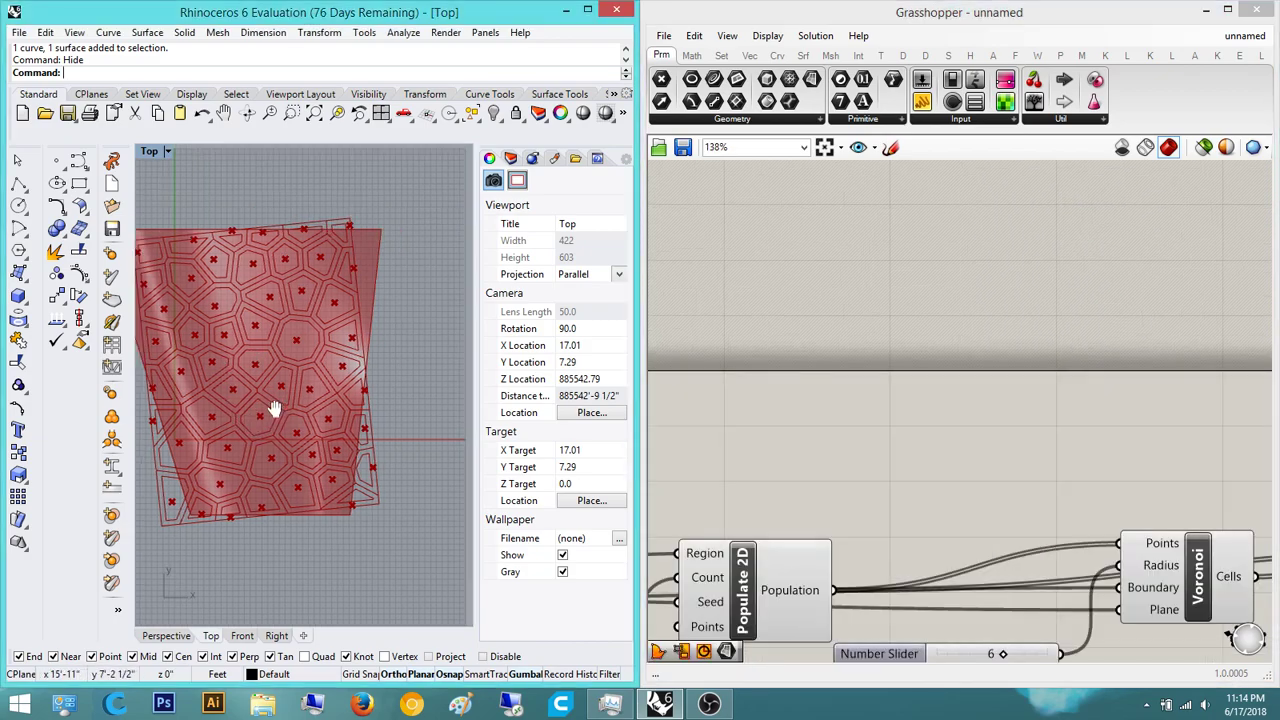
# - Add a Boundary Surfaces component above Voronoi and connect Voronoi's Cells output to its Edges input
pyautogui.scroll(5, 256, 356)
pyautogui.scroll(2, 256, 362)
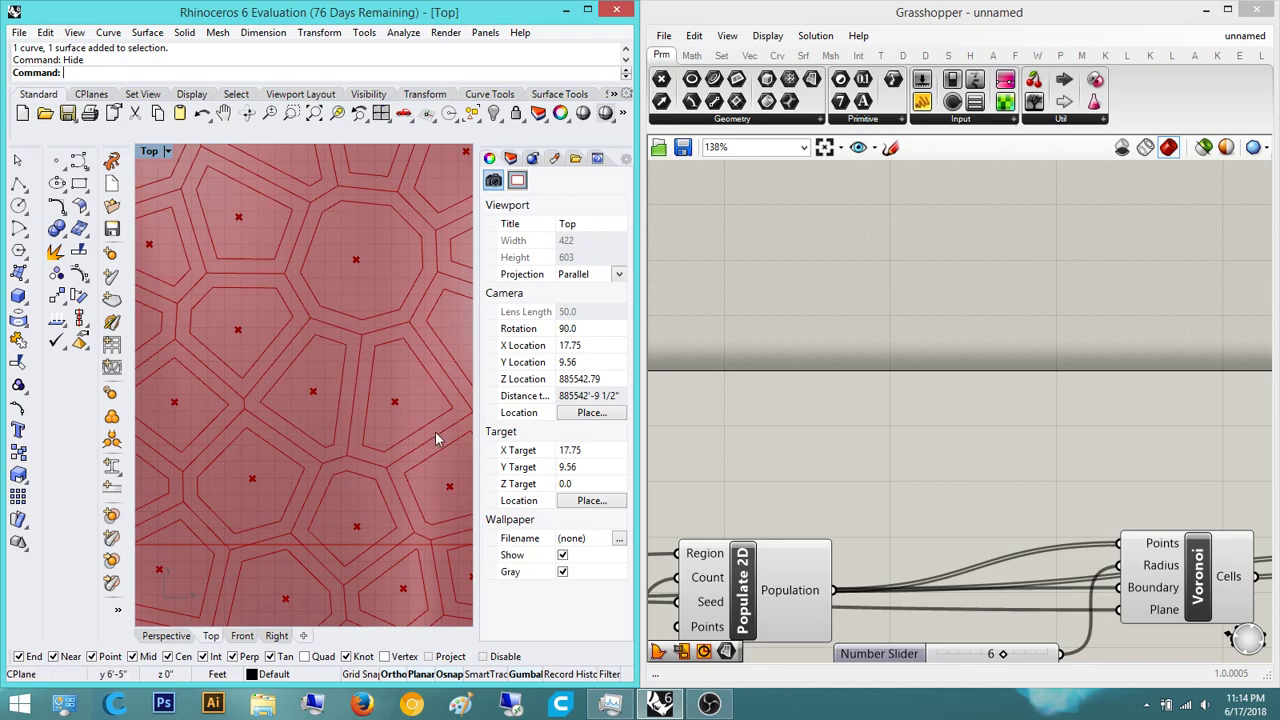
pyautogui.click(977, 360)
pyautogui.scroll(-4, 903, 336)
pyautogui.doubleClick(903, 336)
pyautogui.write('boundary')
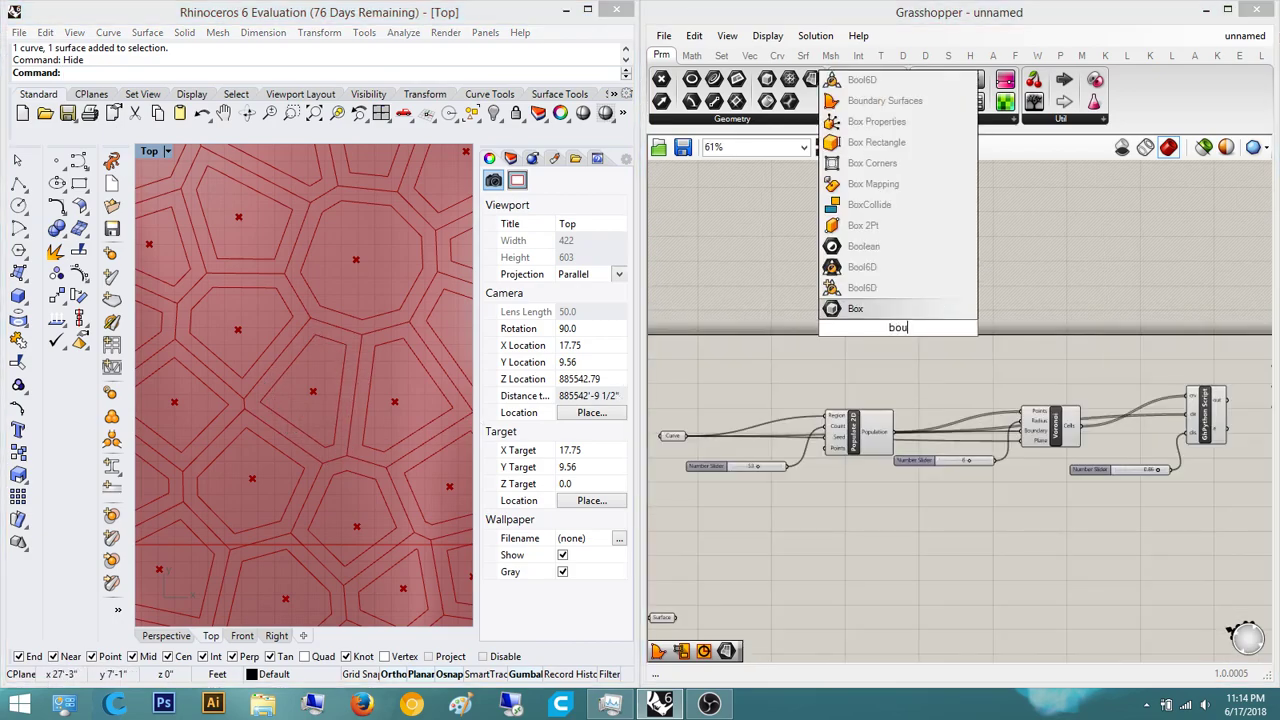
pyautogui.press('Return')
pyautogui.scroll(1, 898, 334)
pyautogui.moveTo(898, 334); pyautogui.dragTo(786, 354, button='right')
pyautogui.moveTo(785, 358); pyautogui.dragTo(1016, 522)
pyautogui.scroll(3, 980, 372)
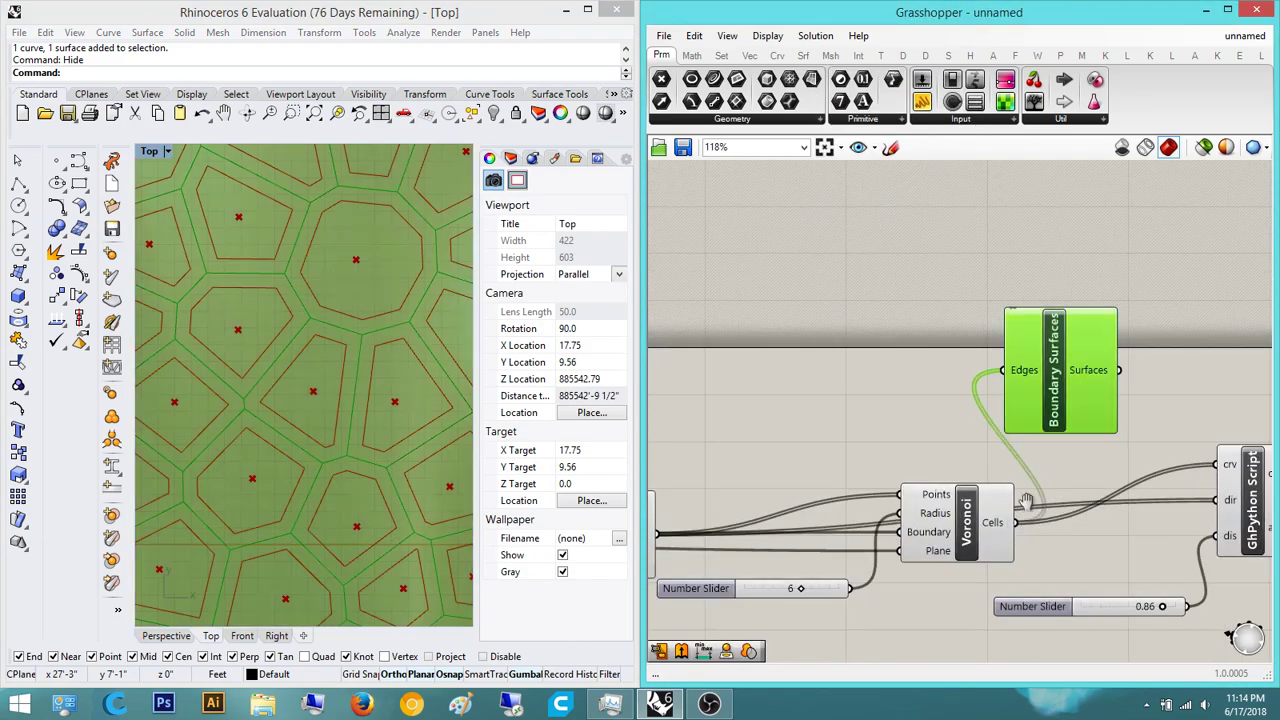
pyautogui.moveTo(777, 385); pyautogui.dragTo(668, 406, button='right')
pyautogui.click(1055, 370)
pyautogui.moveTo(1055, 370); pyautogui.dragTo(921, 390, button='right')
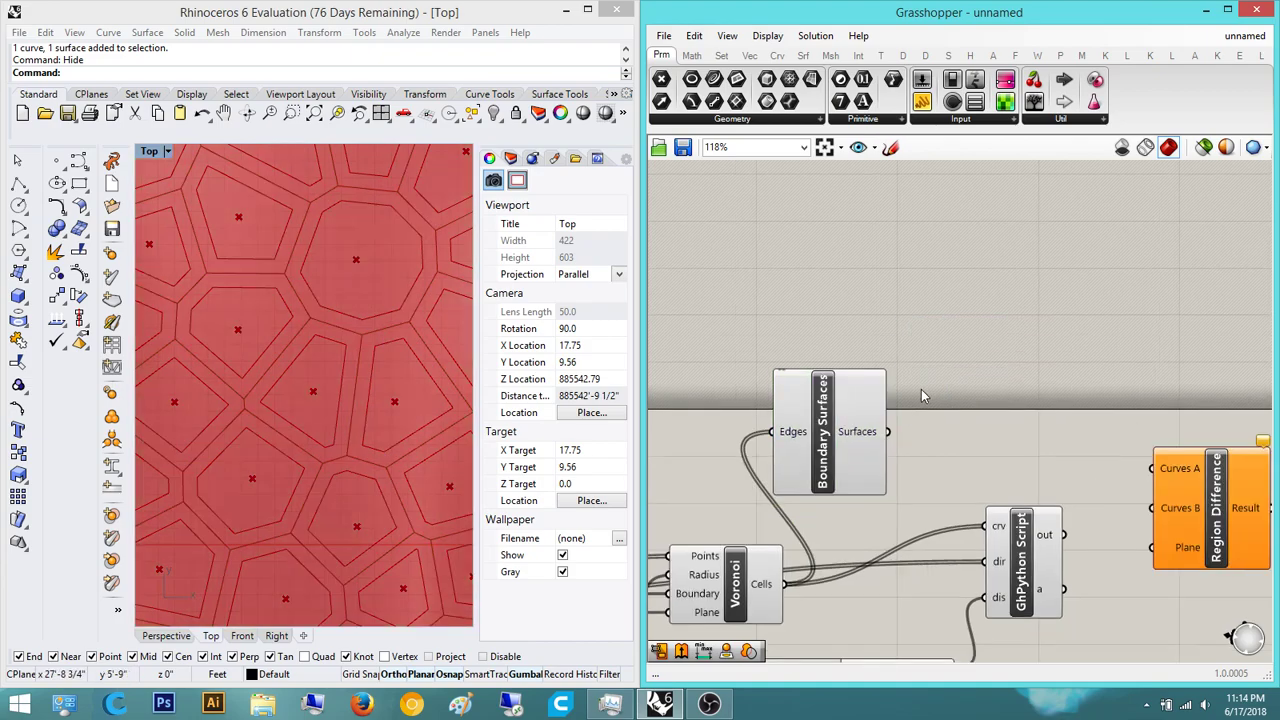
# - Delete the Boundary Surfaces component fed by Voronoi's Cells output
pyautogui.click(846, 405)
pyautogui.scroll(-2, 950, 425)
pyautogui.press('Delete')
# - Connect Voronoi's Cells output to Curves A and GhPython Script's out output to Curves B of Region Difference
pyautogui.moveTo(937, 449); pyautogui.dragTo(811, 491, button='right')
pyautogui.scroll(1, 987, 549)
pyautogui.moveTo(987, 549); pyautogui.dragTo(851, 474, button='right')
pyautogui.moveTo(873, 452); pyautogui.dragTo(950, 441)
pyautogui.click(884, 434)
pyautogui.moveTo(824, 431); pyautogui.dragTo(951, 440, button='right')
pyautogui.scroll(-1, 720, 492)
pyautogui.moveTo(720, 492); pyautogui.dragTo(783, 470, button='right')
pyautogui.moveTo(728, 486); pyautogui.dragTo(1060, 393)
pyautogui.moveTo(931, 451); pyautogui.dragTo(1062, 421)
# - Add a Panel reading GhPython Script's out output, enlarge it and place it above Region Difference
pyautogui.moveTo(1070, 424); pyautogui.dragTo(971, 452, button='right')
pyautogui.scroll(3, 917, 432)
pyautogui.scroll(-3, 968, 450)
pyautogui.moveTo(923, 112); pyautogui.dragTo(858, 462)
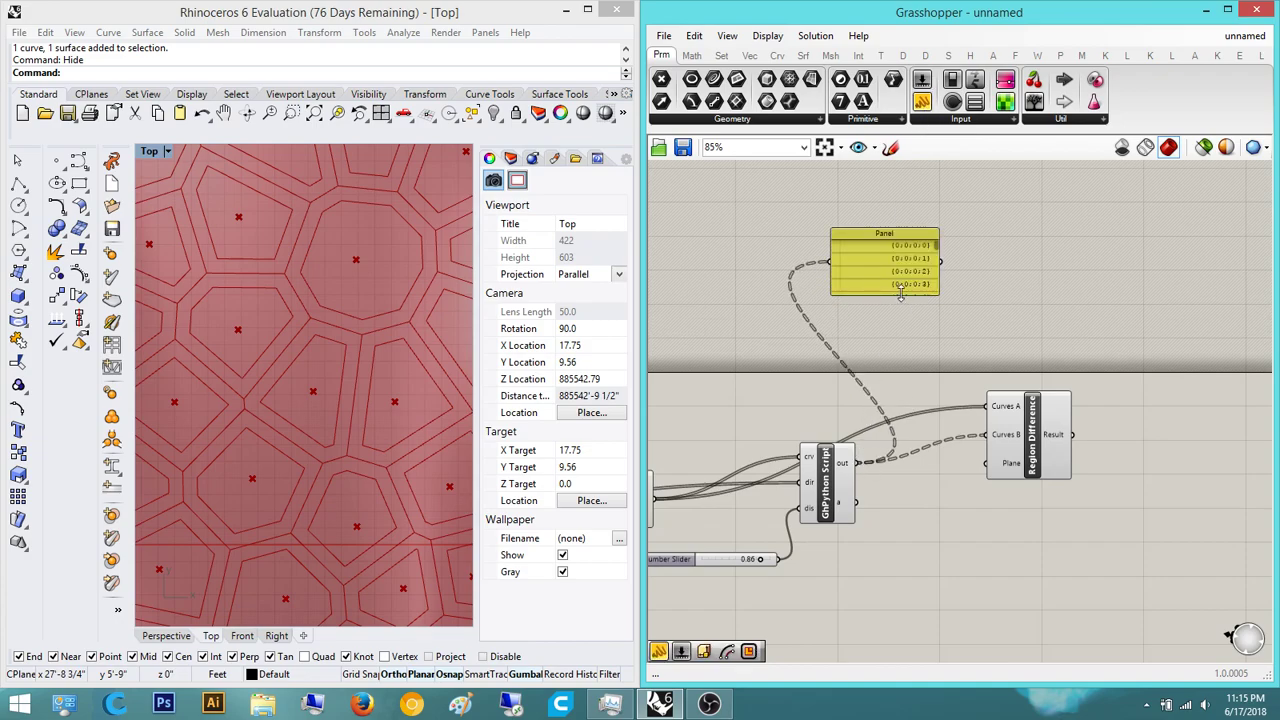
pyautogui.moveTo(901, 293); pyautogui.dragTo(915, 506)
pyautogui.moveTo(921, 367); pyautogui.dragTo(889, 406, button='right')
pyautogui.moveTo(904, 369); pyautogui.dragTo(906, 495)
pyautogui.moveTo(873, 488); pyautogui.dragTo(984, 324)
# - Rewire the Panel and Region Difference's Curves B input to GhPython Script's a output
pyautogui.moveTo(906, 247); pyautogui.dragTo(826, 542)
pyautogui.moveTo(932, 518); pyautogui.dragTo(908, 508, button='right')
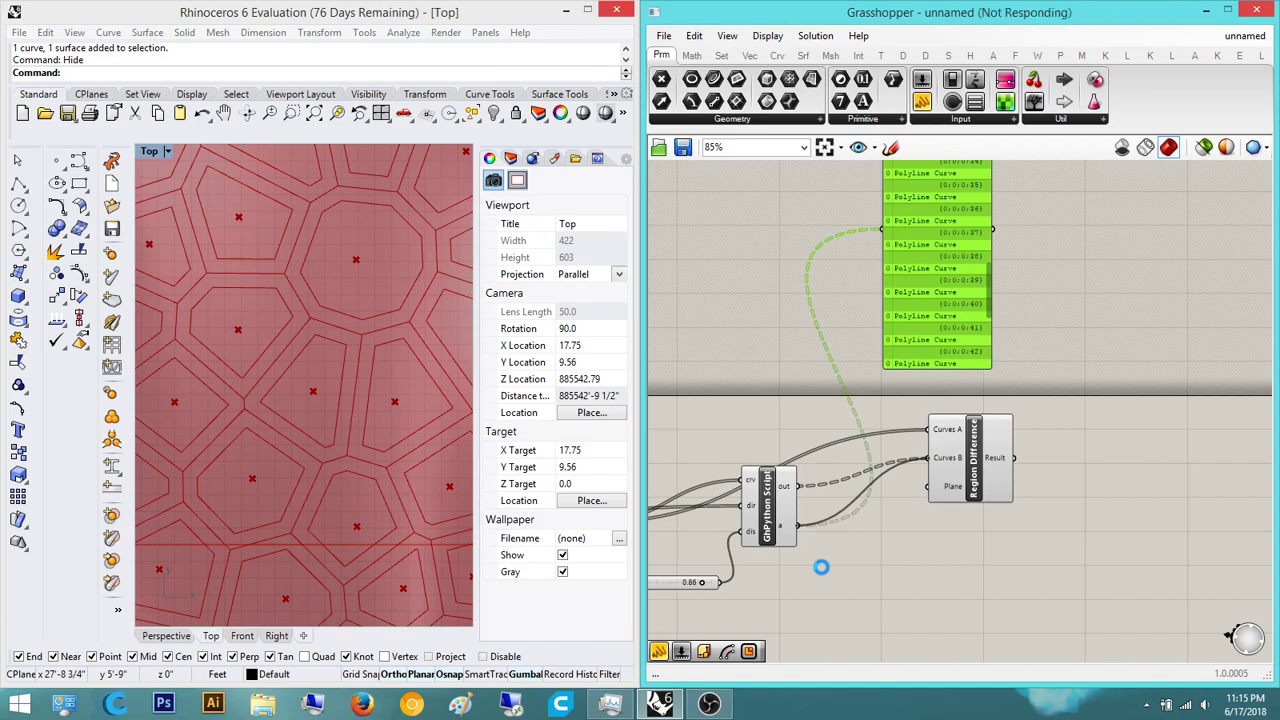
pyautogui.click(821, 567)
pyautogui.scroll(-1, 821, 567)
pyautogui.moveTo(822, 571); pyautogui.dragTo(732, 663, button='right')
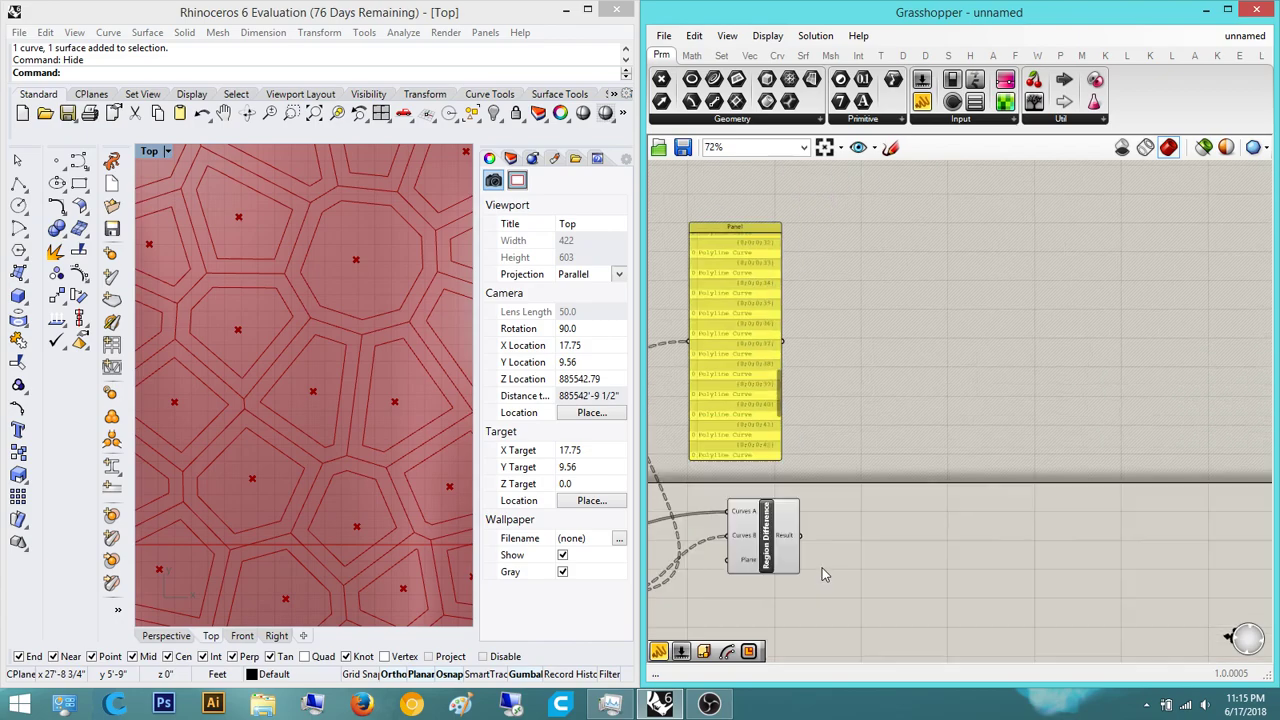
pyautogui.moveTo(846, 453); pyautogui.dragTo(1153, 281, button='right')
pyautogui.scroll(8, 847, 467)
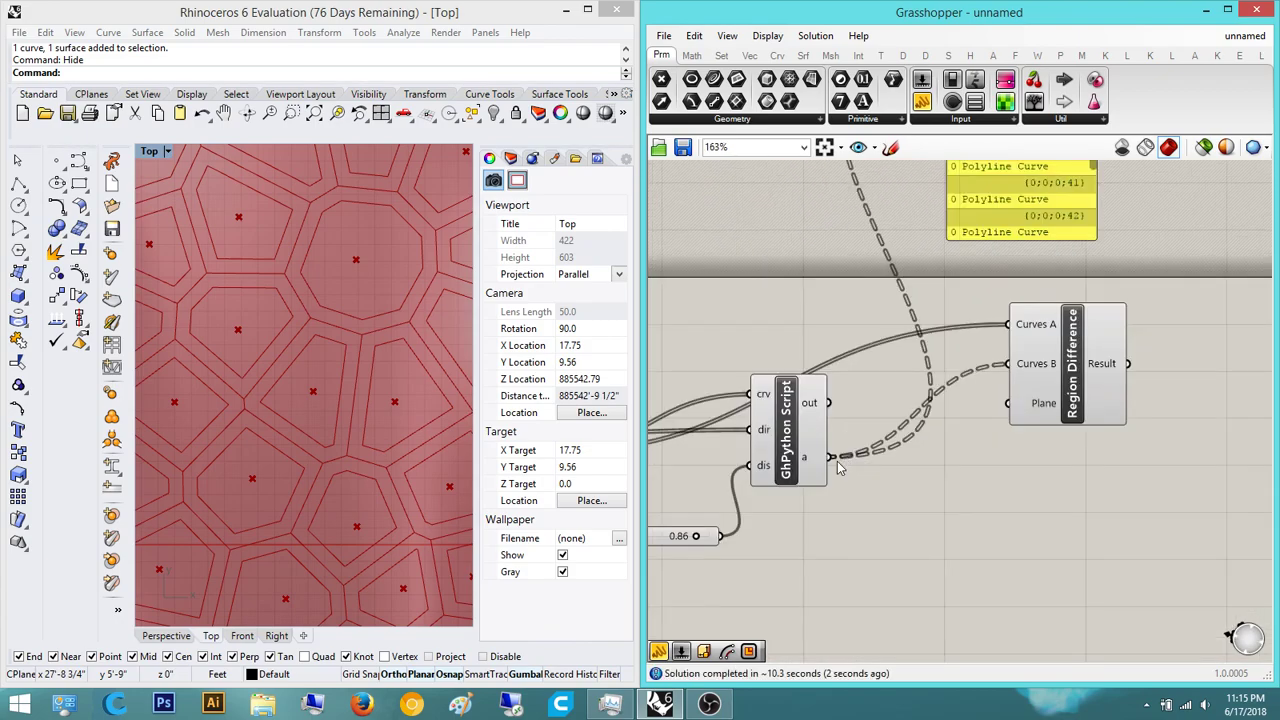
# - Flatten the Curves B input of Region Difference
pyautogui.scroll(-5, 903, 452)
pyautogui.scroll(4, 1012, 388)
pyautogui.rightClick(1025, 365)
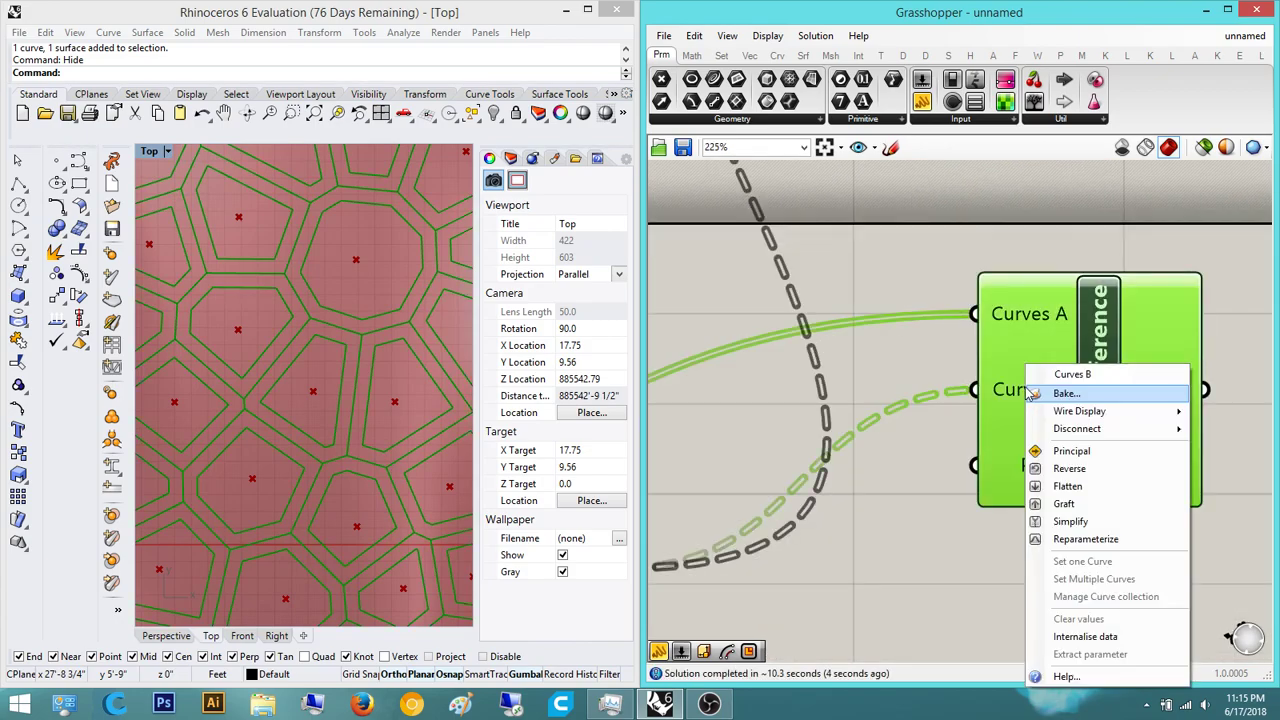
pyautogui.click(1068, 486)
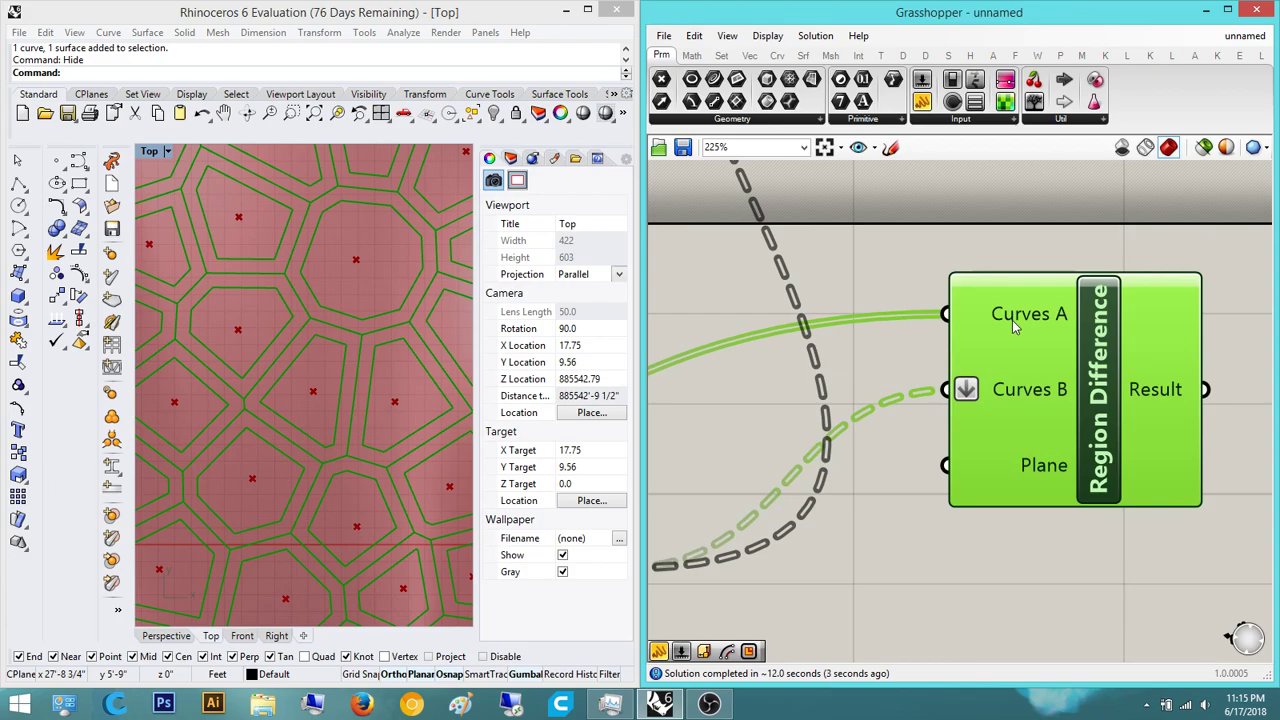
# - Inspect the Curves A data of Region Difference and the full pattern in Rhino's Top viewport
pyautogui.moveTo(1012, 322)
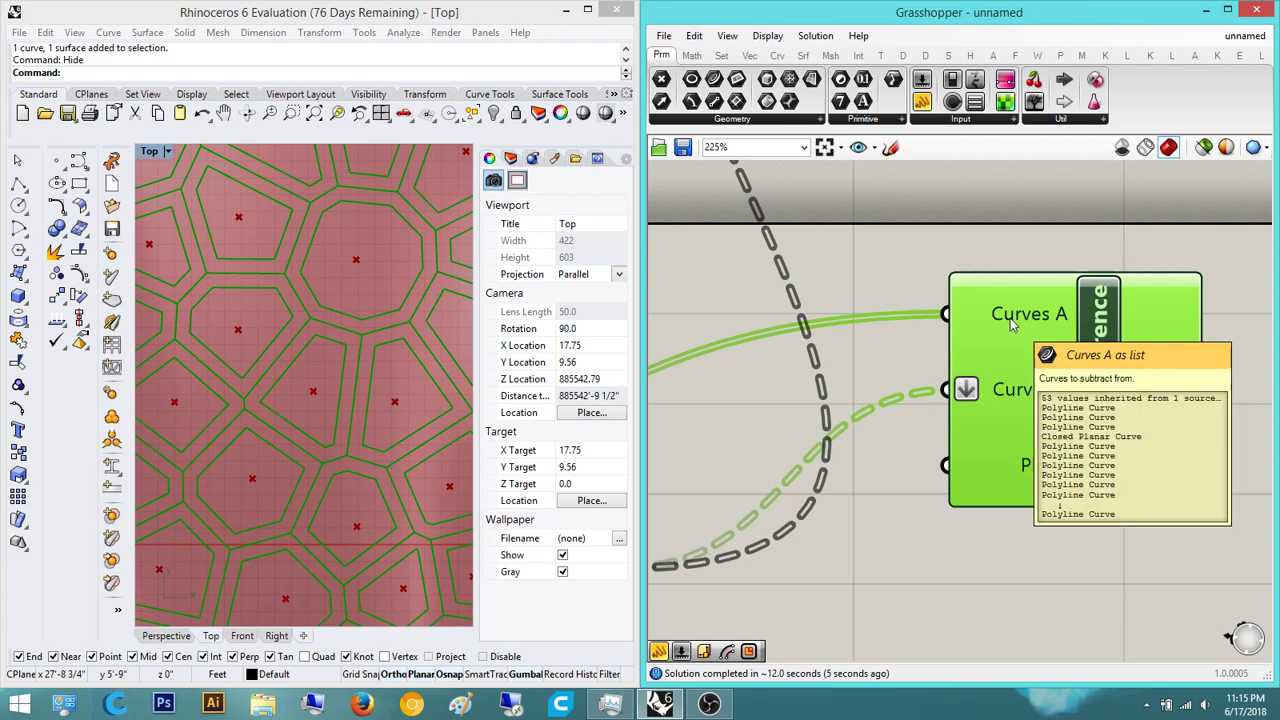
pyautogui.click(1050, 542)
pyautogui.moveTo(1055, 538); pyautogui.dragTo(906, 546, button='right')
pyautogui.click(951, 408)
pyautogui.click(1071, 423)
pyautogui.moveTo(1071, 423); pyautogui.dragTo(868, 464, button='right')
pyautogui.click(805, 445)
pyautogui.click(902, 422)
pyautogui.moveTo(343, 360); pyautogui.dragTo(283, 357, button='right')
pyautogui.scroll(-8, 349, 384)
pyautogui.moveTo(349, 384); pyautogui.dragTo(386, 372, button='right')
pyautogui.moveTo(865, 377); pyautogui.dragTo(1045, 362, button='right')
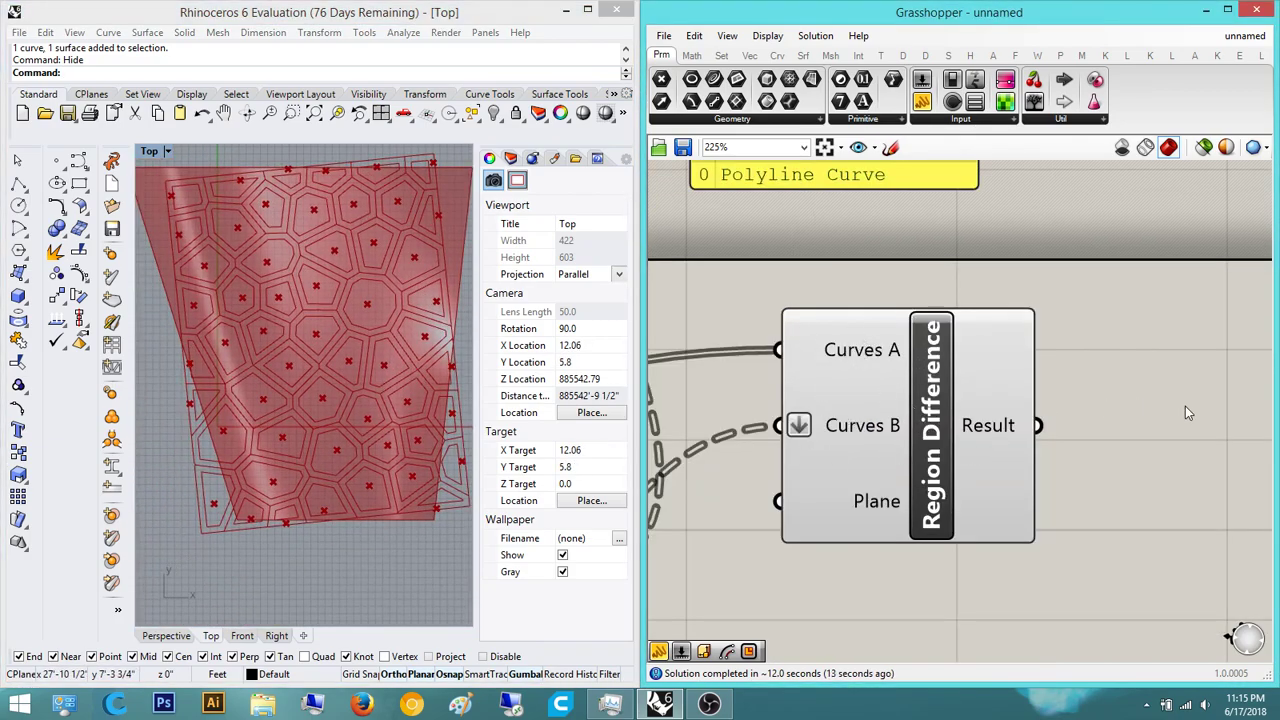
# - Add a Boundary Surfaces component and connect Region Difference's Result output to its Edges input
pyautogui.scroll(-5, 959, 402)
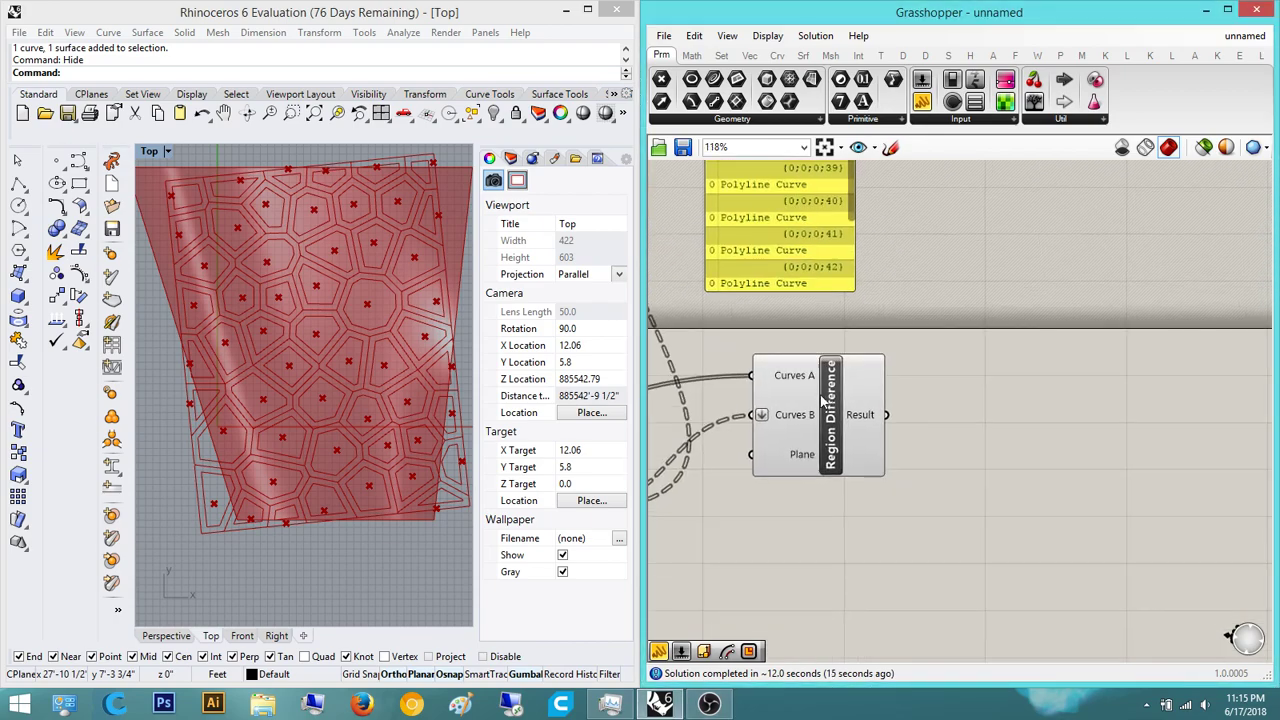
pyautogui.doubleClick(965, 410)
pyautogui.write('boundary')
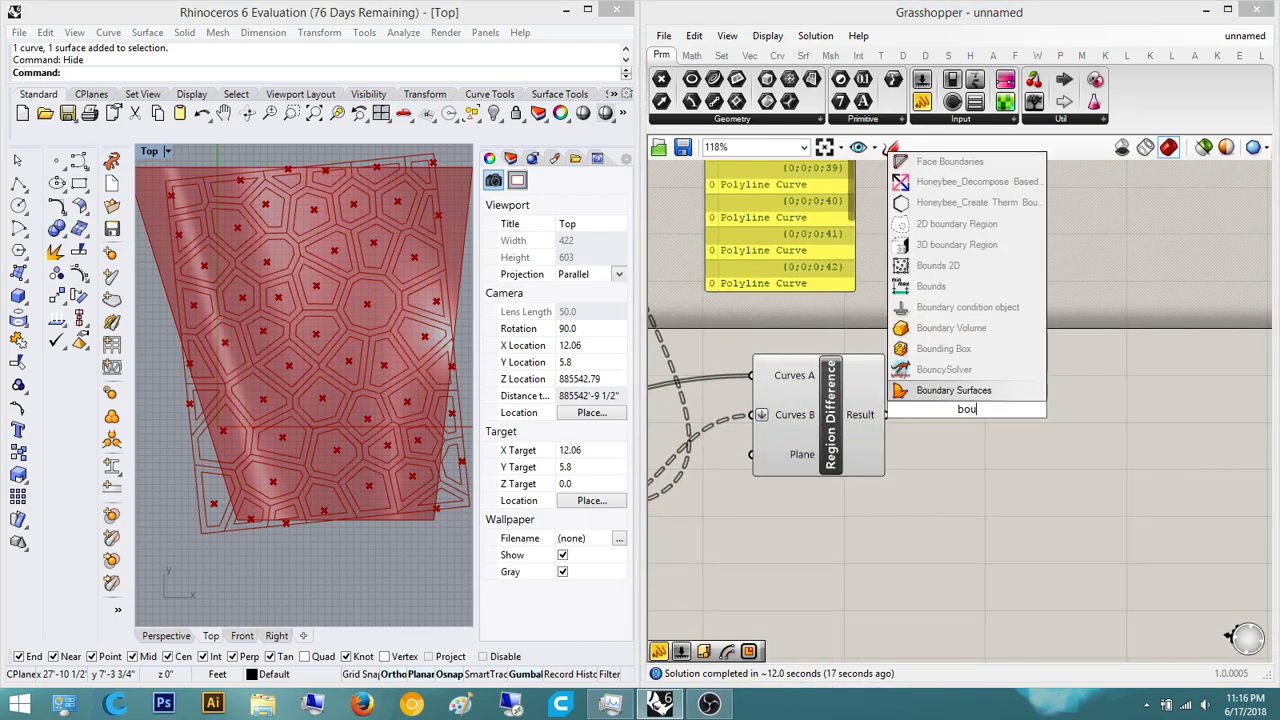
pyautogui.press('Return')
pyautogui.scroll(5, 960, 425)
pyautogui.moveTo(866, 400); pyautogui.dragTo(818, 410)
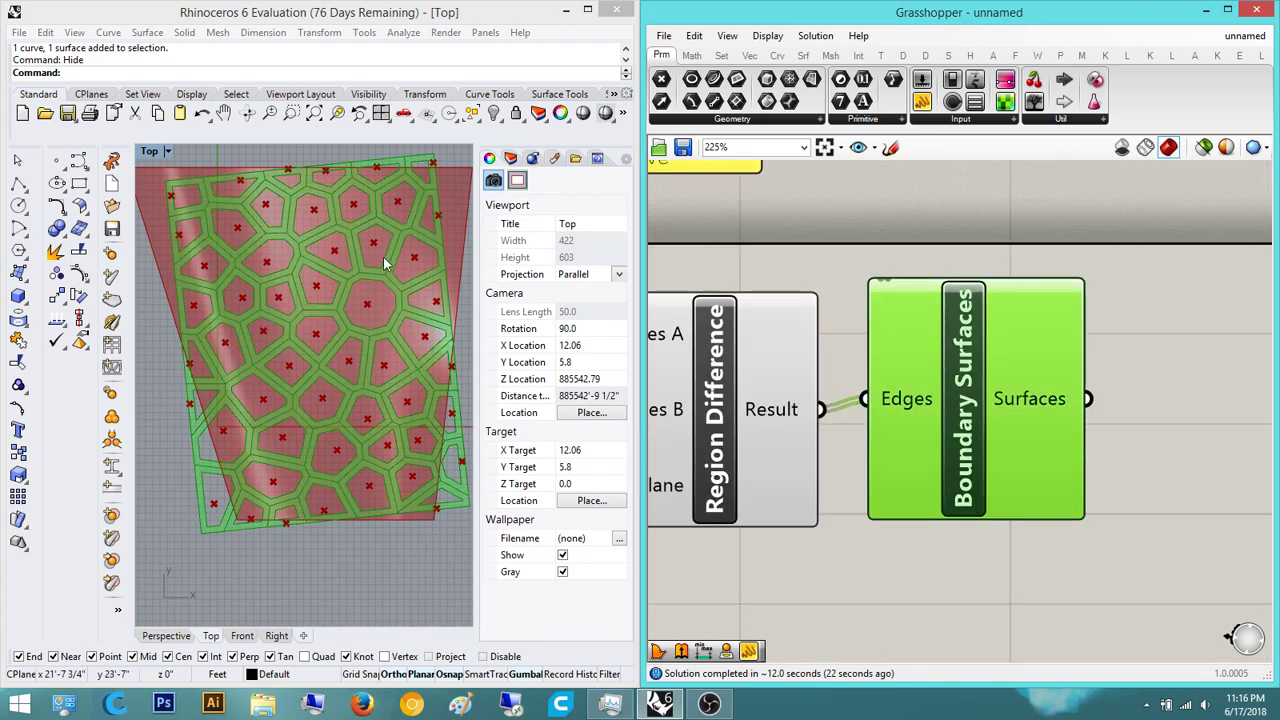
# - Examine the Boundary Surfaces output in Rhino's Top viewport and in the Perspective viewport
pyautogui.scroll(-2, 960, 380)
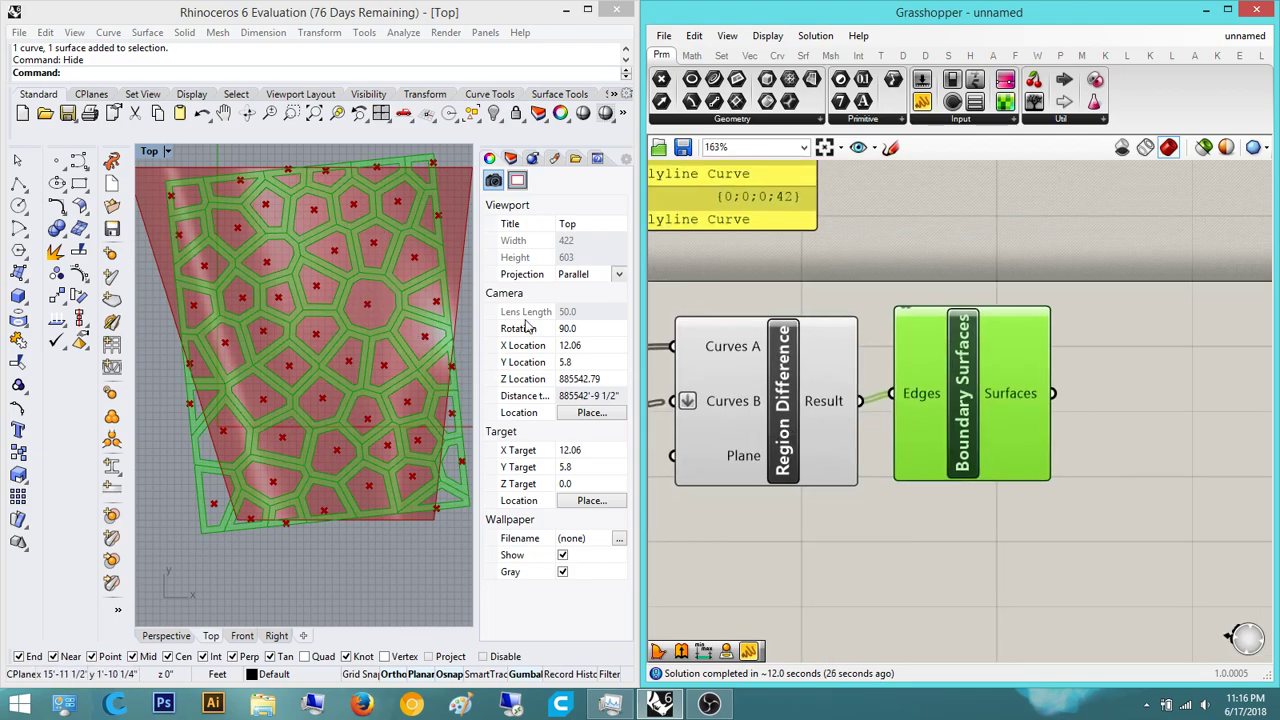
pyautogui.click(1221, 357)
pyautogui.moveTo(1055, 394); pyautogui.dragTo(849, 417, button='right')
pyautogui.click(808, 440)
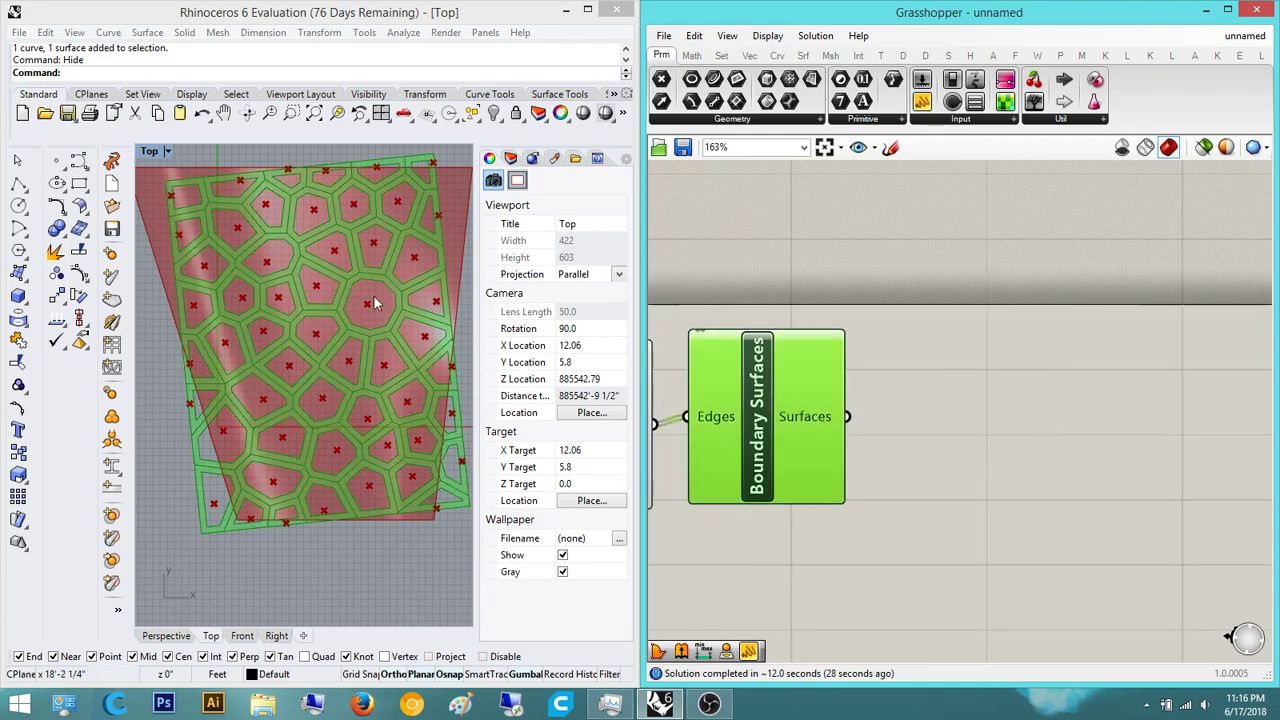
pyautogui.click(917, 378)
pyautogui.scroll(3, 1002, 394)
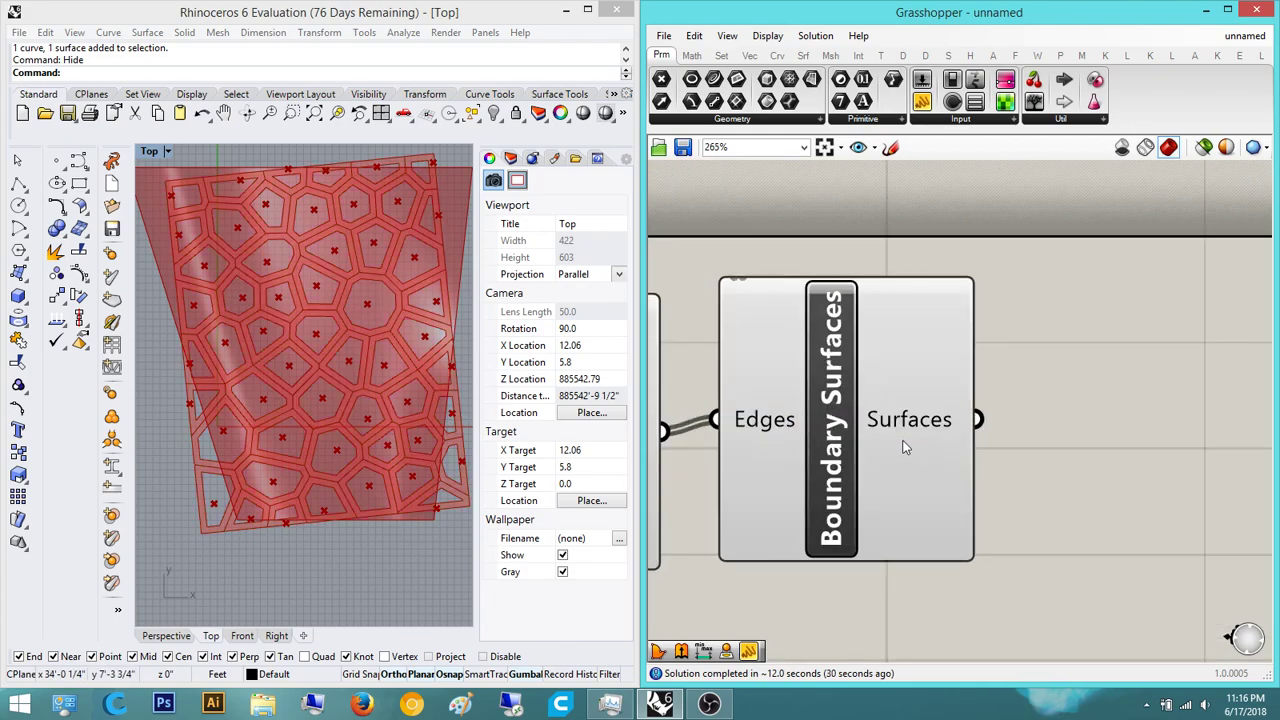
pyautogui.click(851, 470)
pyautogui.scroll(-5, 1040, 428)
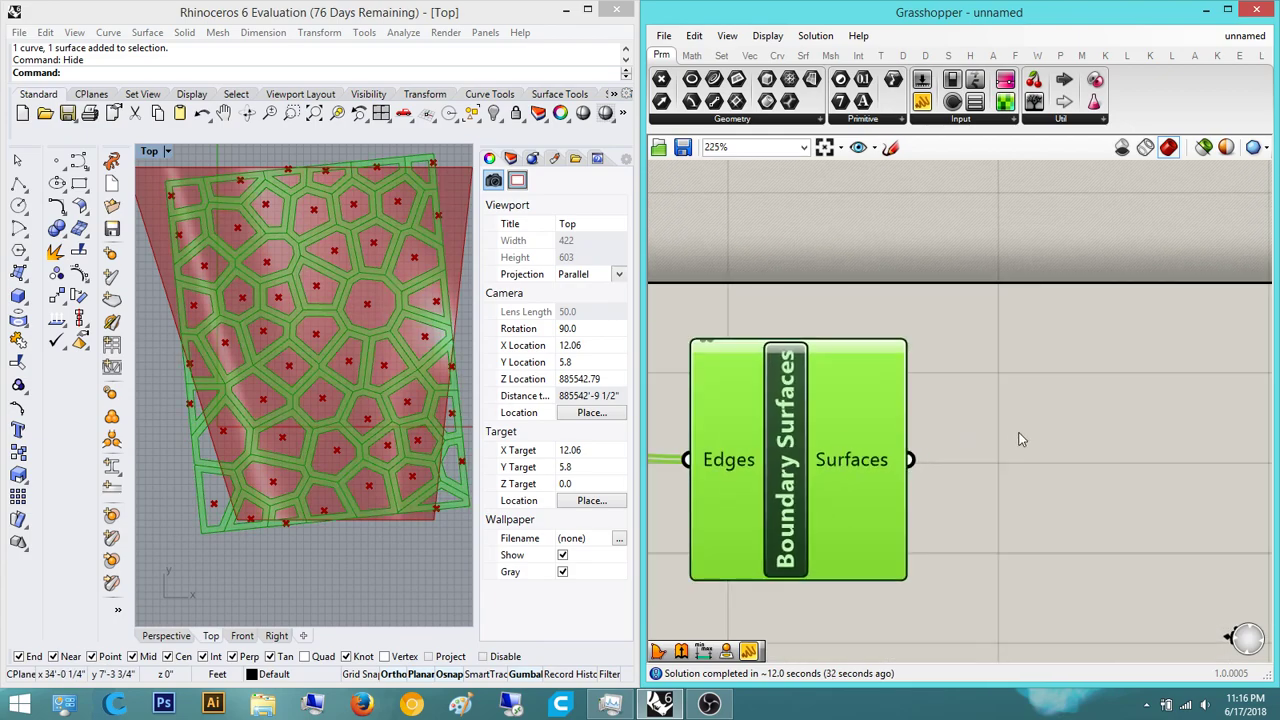
pyautogui.click(1043, 450)
pyautogui.moveTo(1043, 450); pyautogui.dragTo(909, 433, button='right')
pyautogui.click(166, 636)
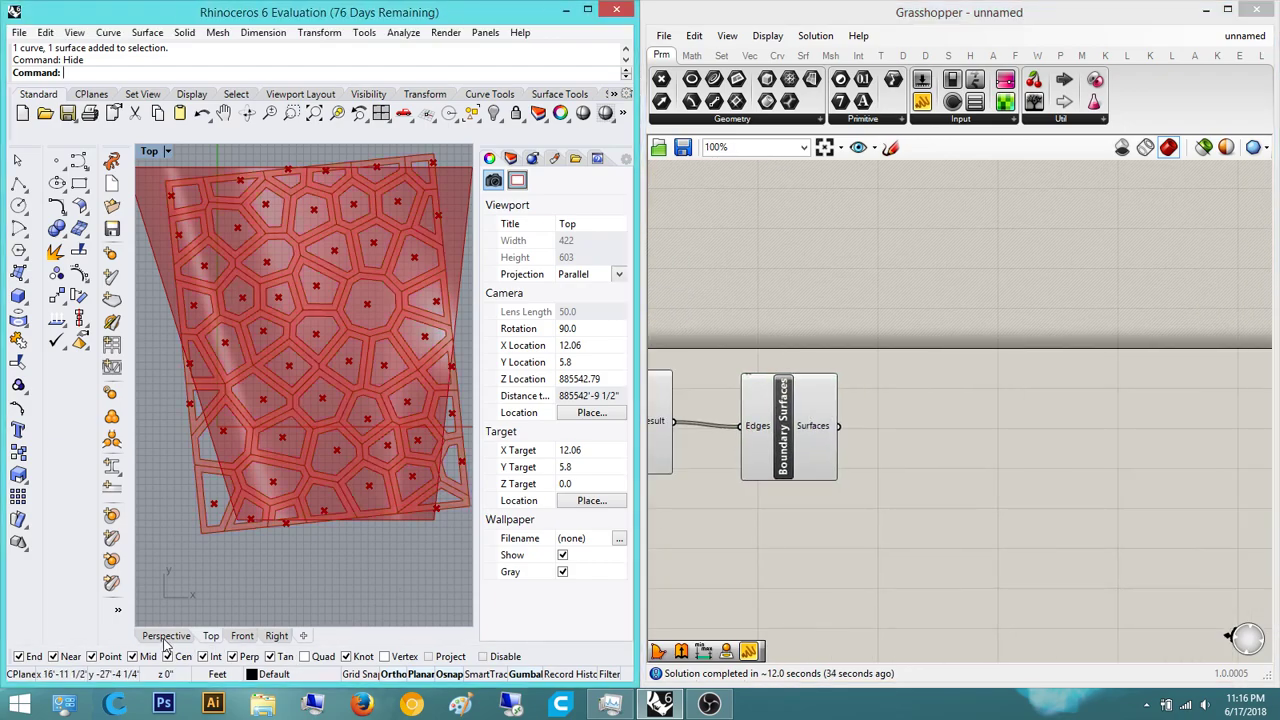
pyautogui.scroll(5, 357, 420)
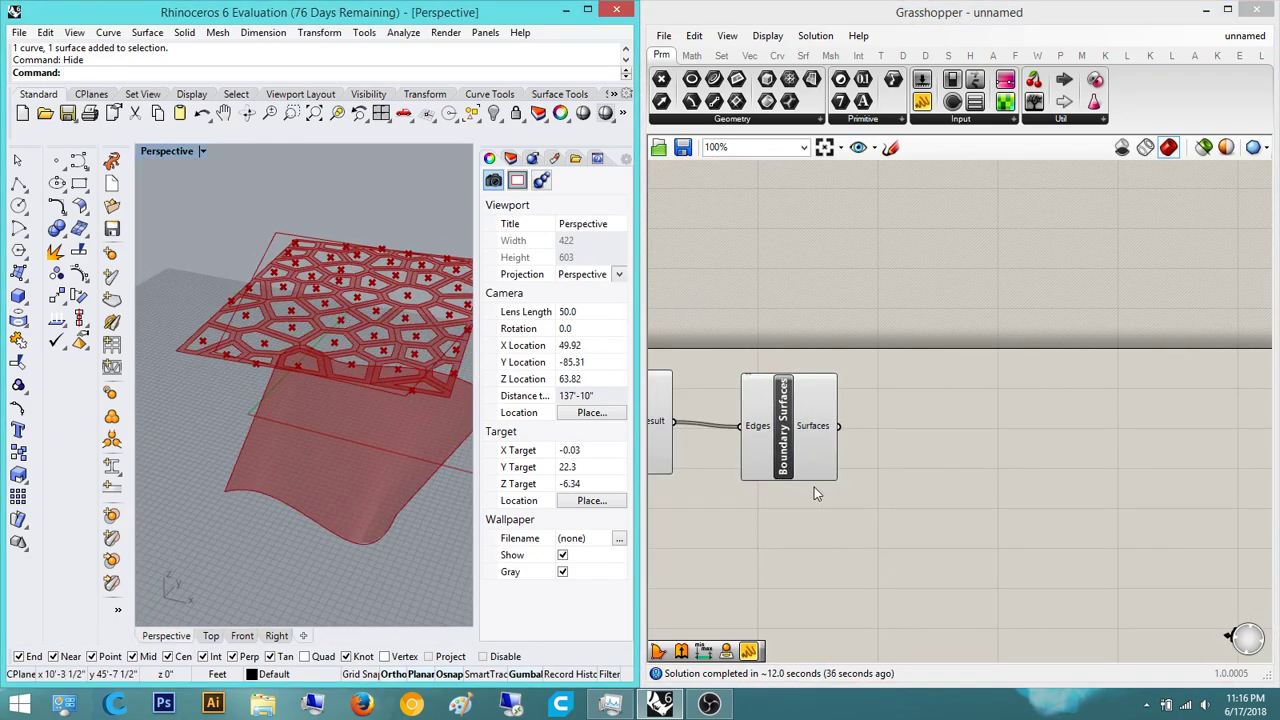
pyautogui.doubleClick(1043, 447)
pyautogui.write('projec')
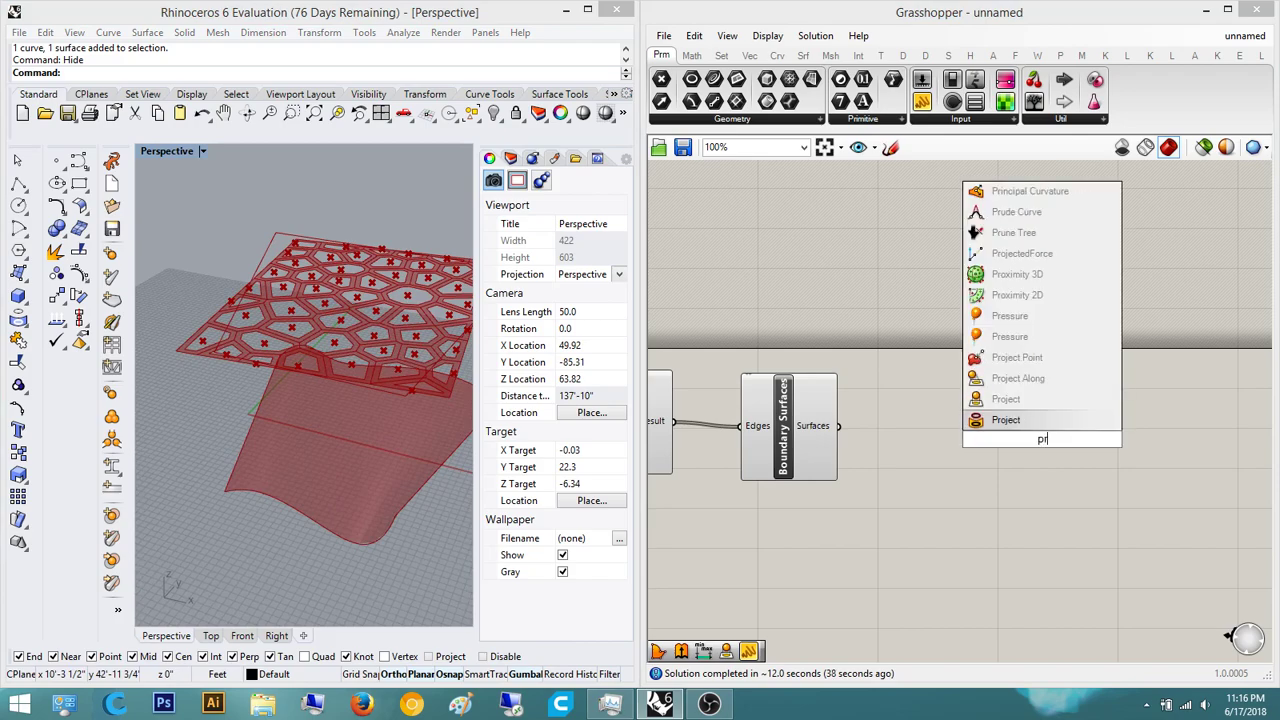
pyautogui.press('BackSpace')
pyautogui.press('BackSpace')
pyautogui.press('BackSpace')
pyautogui.press('BackSpace')
pyautogui.press('BackSpace')
pyautogui.press('BackSpace')
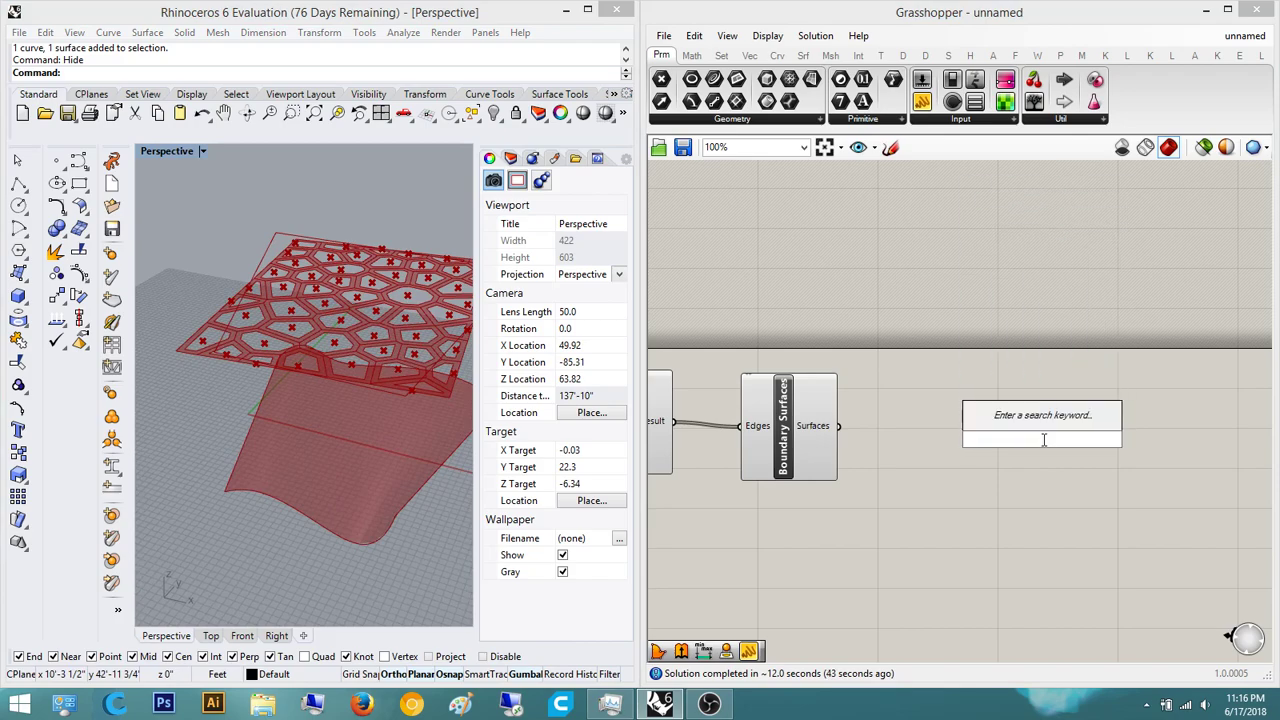
# - Add a Surface Morph component beyond Boundary Surfaces on the Grasshopper canvas
pyautogui.write('surface')
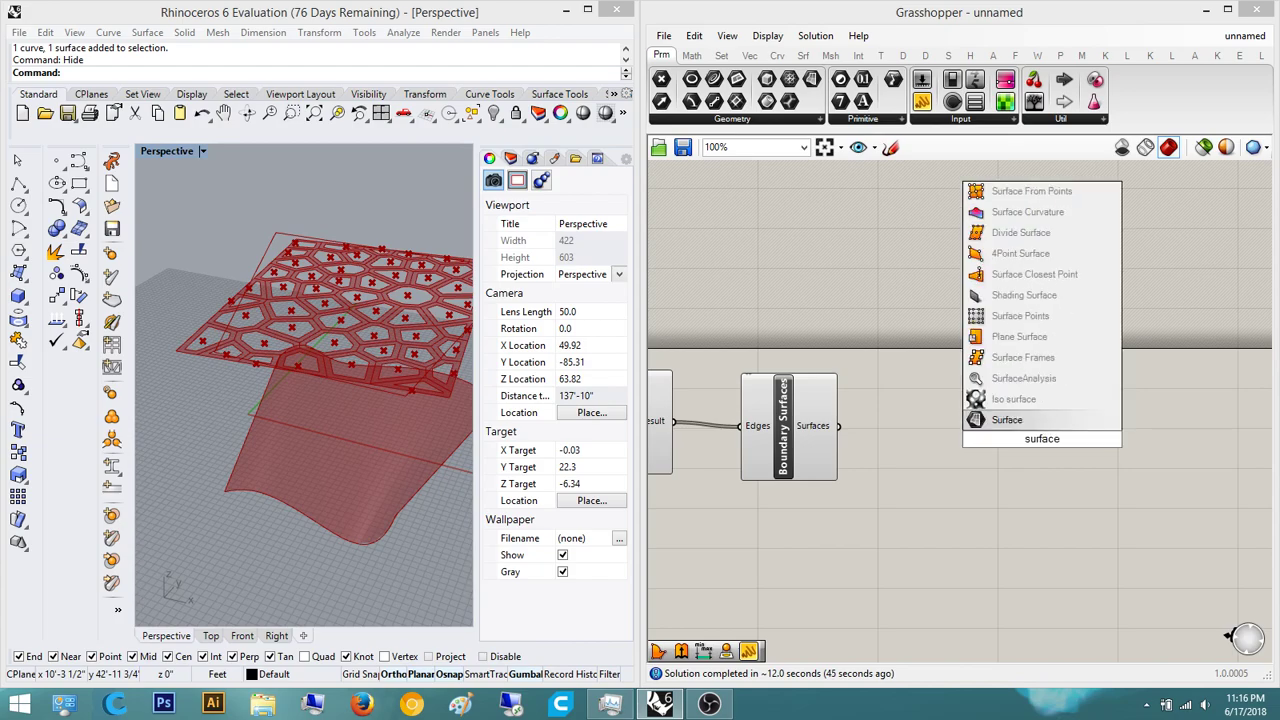
pyautogui.write(' mo')
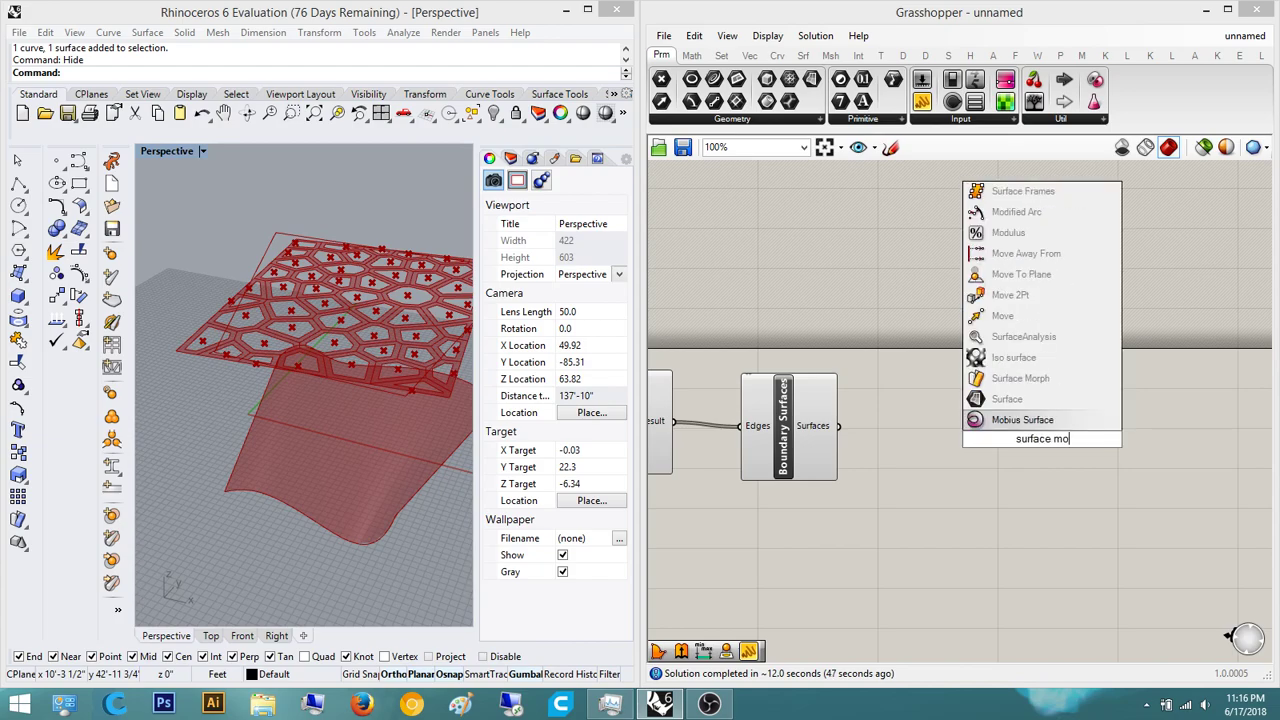
pyautogui.click(1043, 378)
pyautogui.moveTo(1035, 407); pyautogui.dragTo(992, 416, button='right')
pyautogui.moveTo(990, 422); pyautogui.dragTo(1052, 413)
pyautogui.click(1069, 384)
pyautogui.moveTo(1031, 365); pyautogui.dragTo(1089, 407, button='right')
pyautogui.scroll(3, 1095, 455)
pyautogui.moveTo(1095, 455); pyautogui.dragTo(1011, 434, button='right')
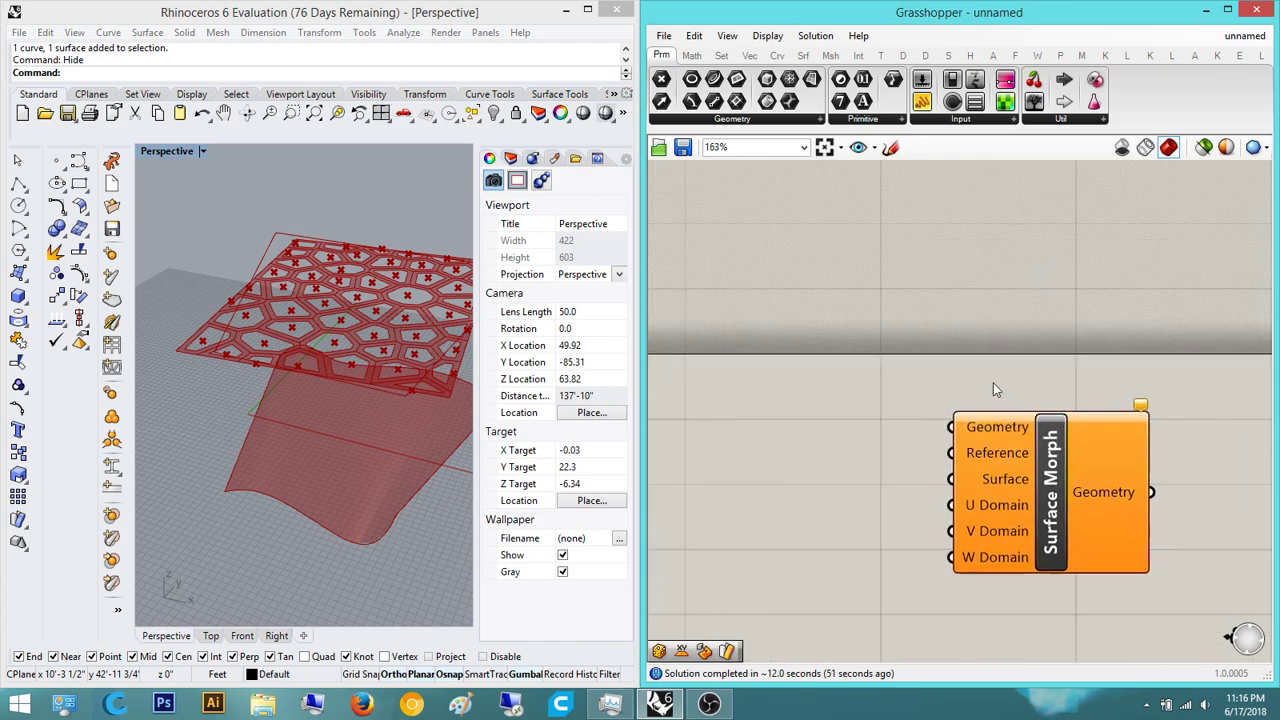
# - Add a number slider with value 1 and connect it to Surface Morph's W Domain input
pyautogui.scroll(3, 1025, 528)
pyautogui.moveTo(899, 475); pyautogui.dragTo(1035, 430, button='right')
pyautogui.doubleClick(865, 543)
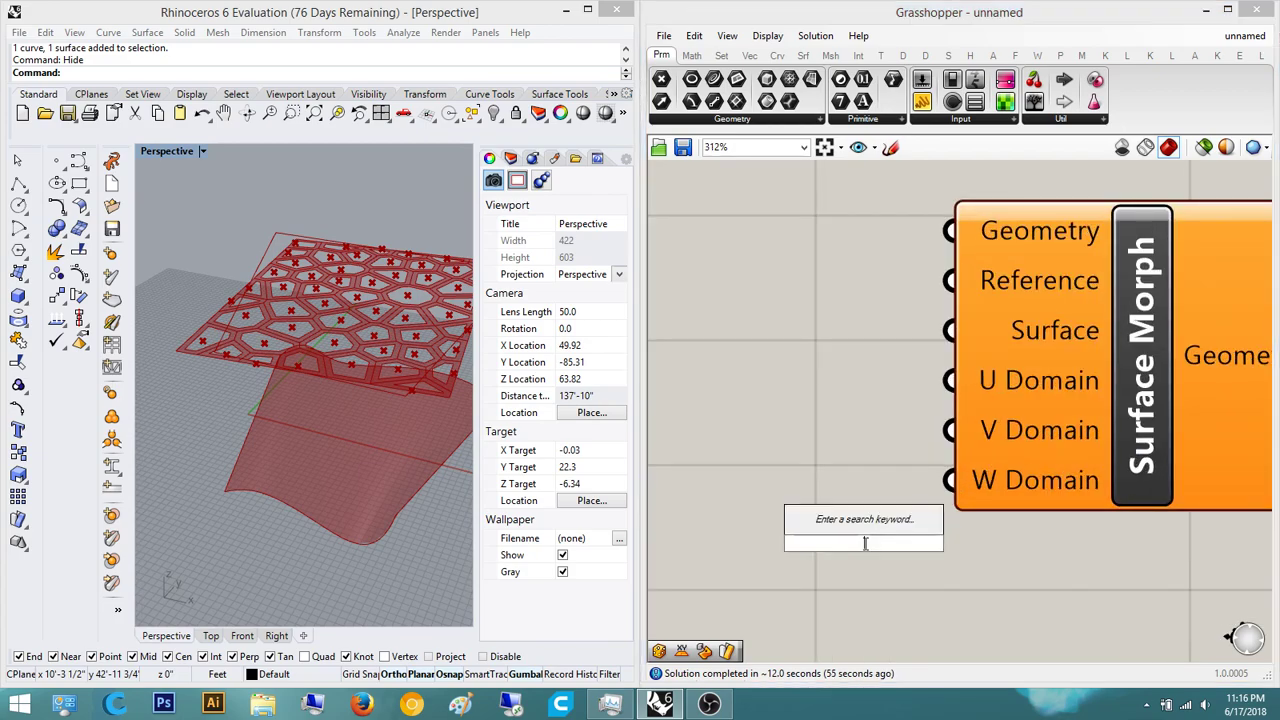
pyautogui.write('1')
pyautogui.press('Return')
pyautogui.moveTo(762, 561); pyautogui.dragTo(600, 581)
pyautogui.scroll(2, 976, 490)
pyautogui.scroll(-4, 957, 509)
pyautogui.moveTo(924, 527); pyautogui.dragTo(852, 513, button='right')
pyautogui.moveTo(948, 464); pyautogui.dragTo(1095, 452)
pyautogui.scroll(2, 978, 470)
pyautogui.moveTo(943, 471); pyautogui.dragTo(916, 460, button='right')
pyautogui.moveTo(1016, 456); pyautogui.dragTo(820, 548)
pyautogui.scroll(-2, 806, 527)
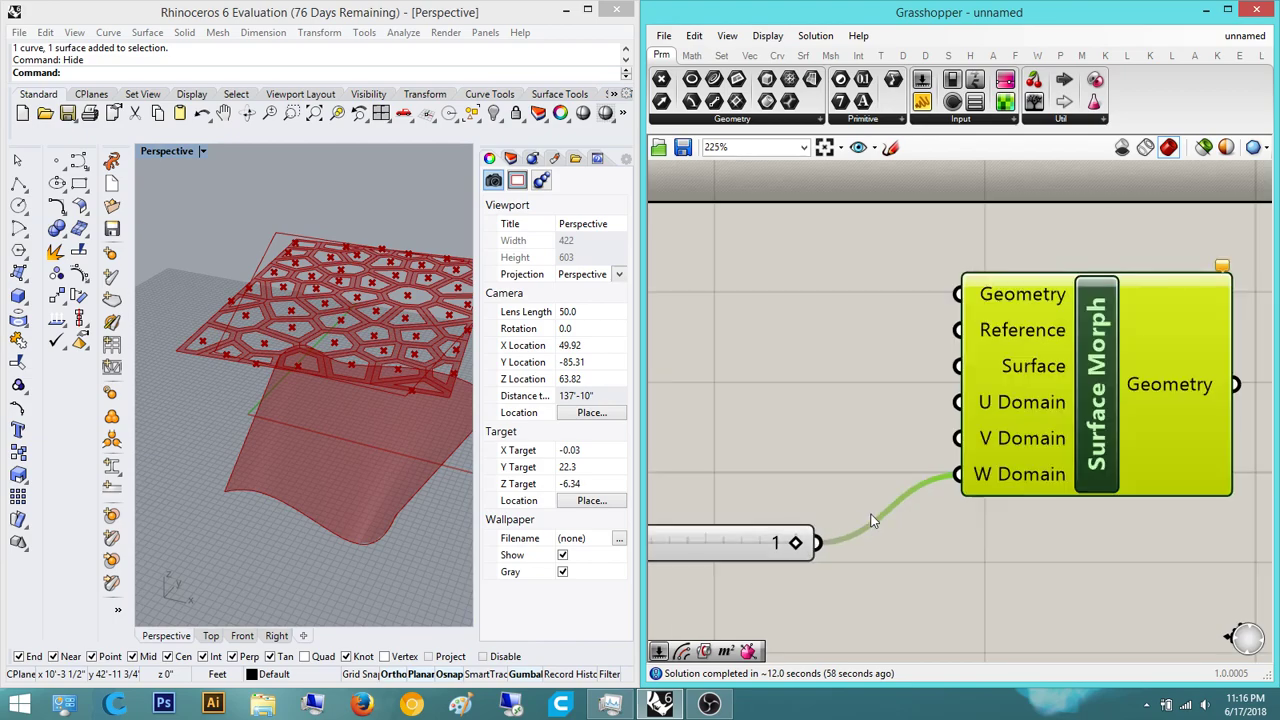
pyautogui.scroll(-3, 872, 520)
pyautogui.scroll(2, 997, 540)
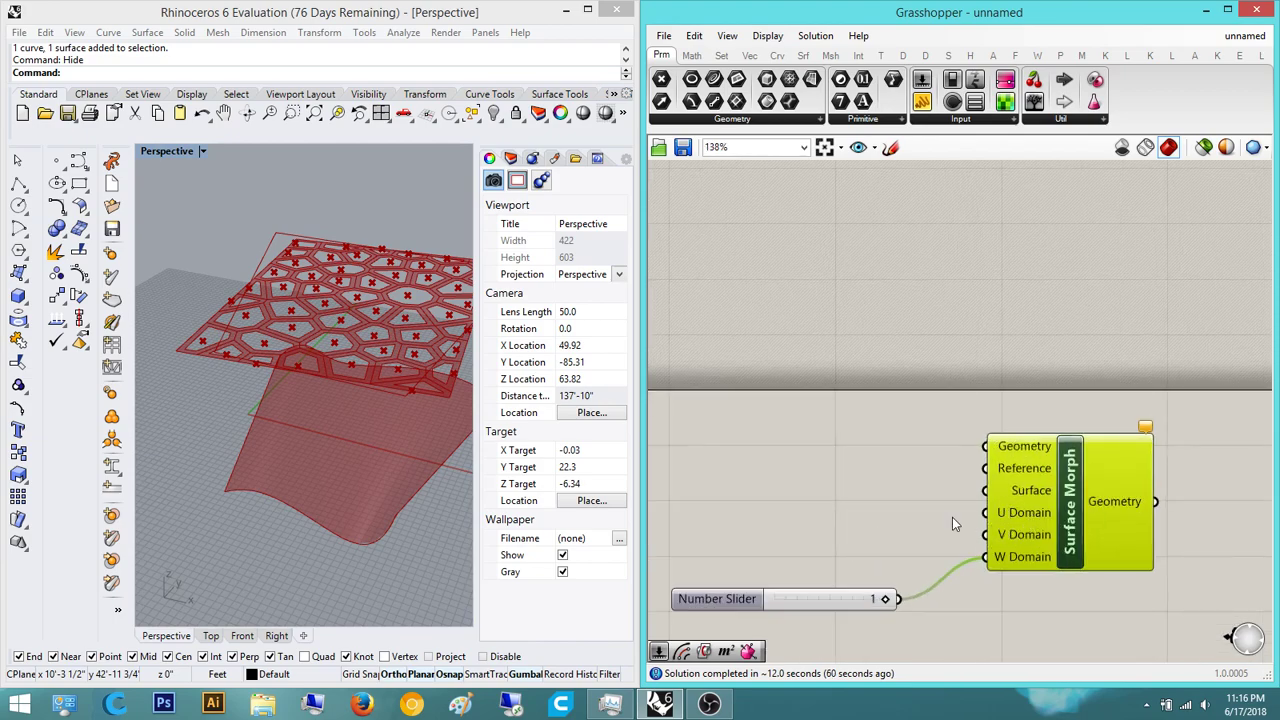
# - Move Surface Morph together with its slider farther away from Boundary Surfaces to make room between them
pyautogui.doubleClick(932, 498)
pyautogui.moveTo(937, 415); pyautogui.dragTo(933, 361, button='right')
pyautogui.scroll(2, 880, 490)
pyautogui.scroll(-4, 860, 490)
pyautogui.scroll(-1, 1030, 499)
pyautogui.moveTo(1040, 560); pyautogui.dragTo(820, 356)
pyautogui.moveTo(998, 373); pyautogui.dragTo(1206, 384)
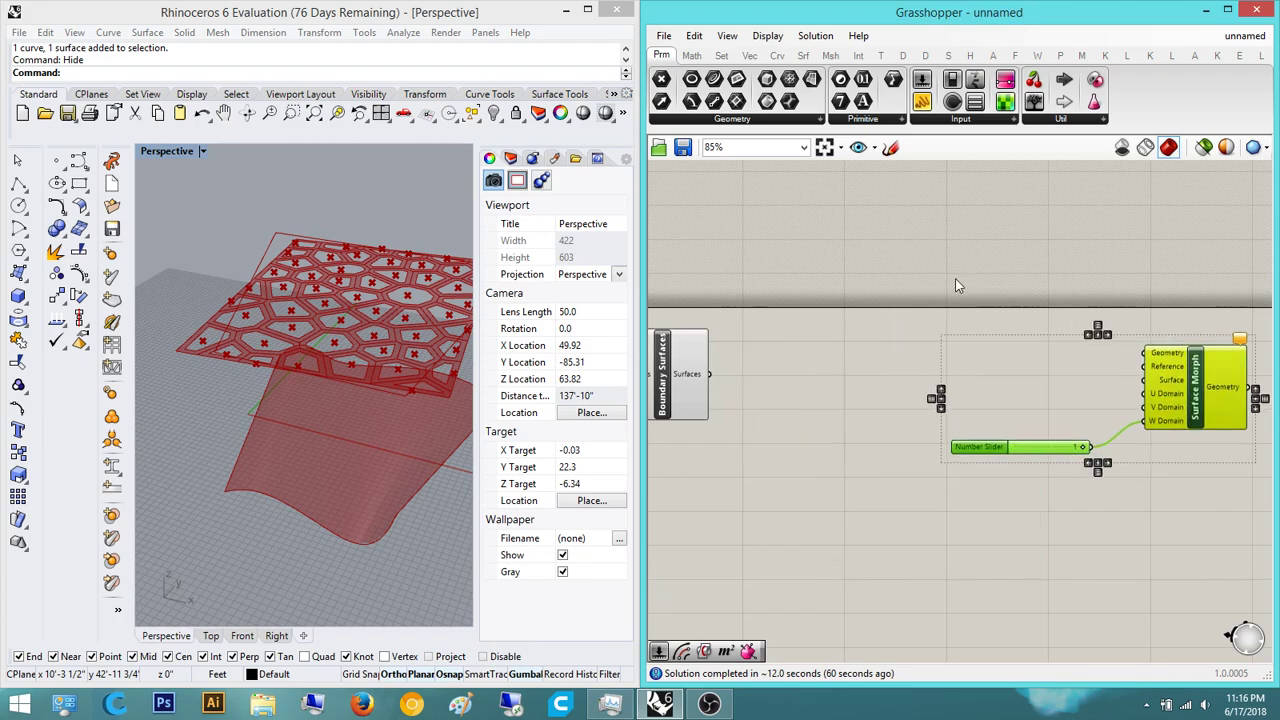
pyautogui.click(956, 279)
# - Add a Bounding Box component between Boundary Surfaces and Surface Morph, placed slightly above them
pyautogui.moveTo(844, 361); pyautogui.dragTo(925, 362, button='right')
pyautogui.moveTo(733, 378); pyautogui.dragTo(729, 376)
pyautogui.doubleClick(930, 338)
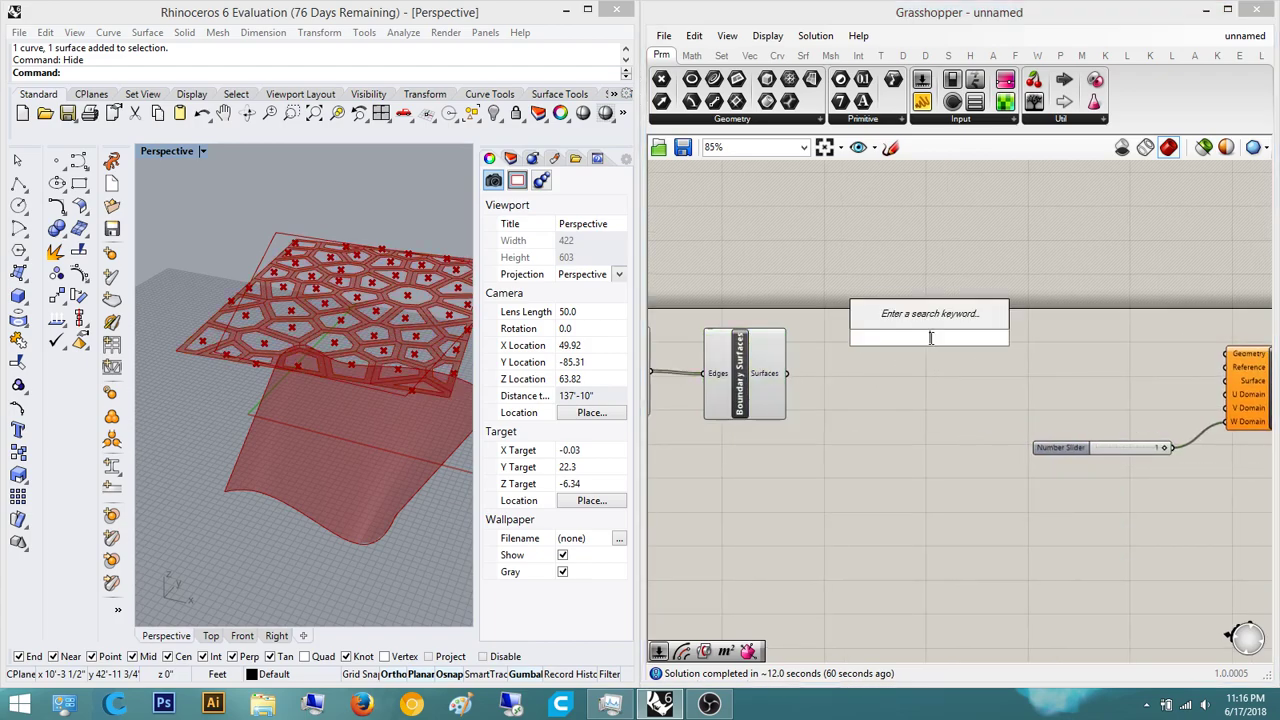
pyautogui.write('boundin')
pyautogui.press('Return')
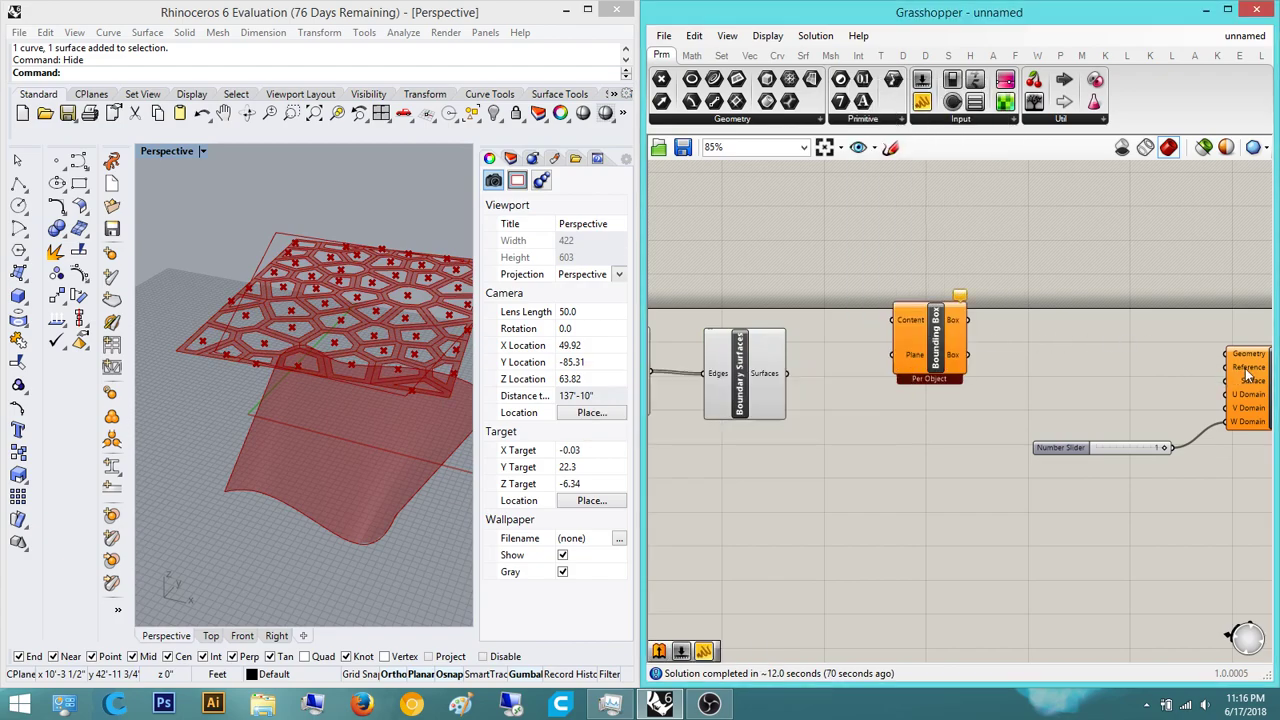
pyautogui.moveTo(938, 358); pyautogui.dragTo(873, 390, button='right')
pyautogui.moveTo(873, 390); pyautogui.dragTo(903, 318)
# - Connect Boundary Surfaces' Surfaces output to Bounding Box's Content input
pyautogui.click(810, 387)
pyautogui.moveTo(810, 387); pyautogui.dragTo(777, 450, button='right')
pyautogui.click(772, 405)
pyautogui.scroll(3, 780, 474)
pyautogui.scroll(-2, 825, 474)
pyautogui.moveTo(863, 467); pyautogui.dragTo(817, 448, button='right')
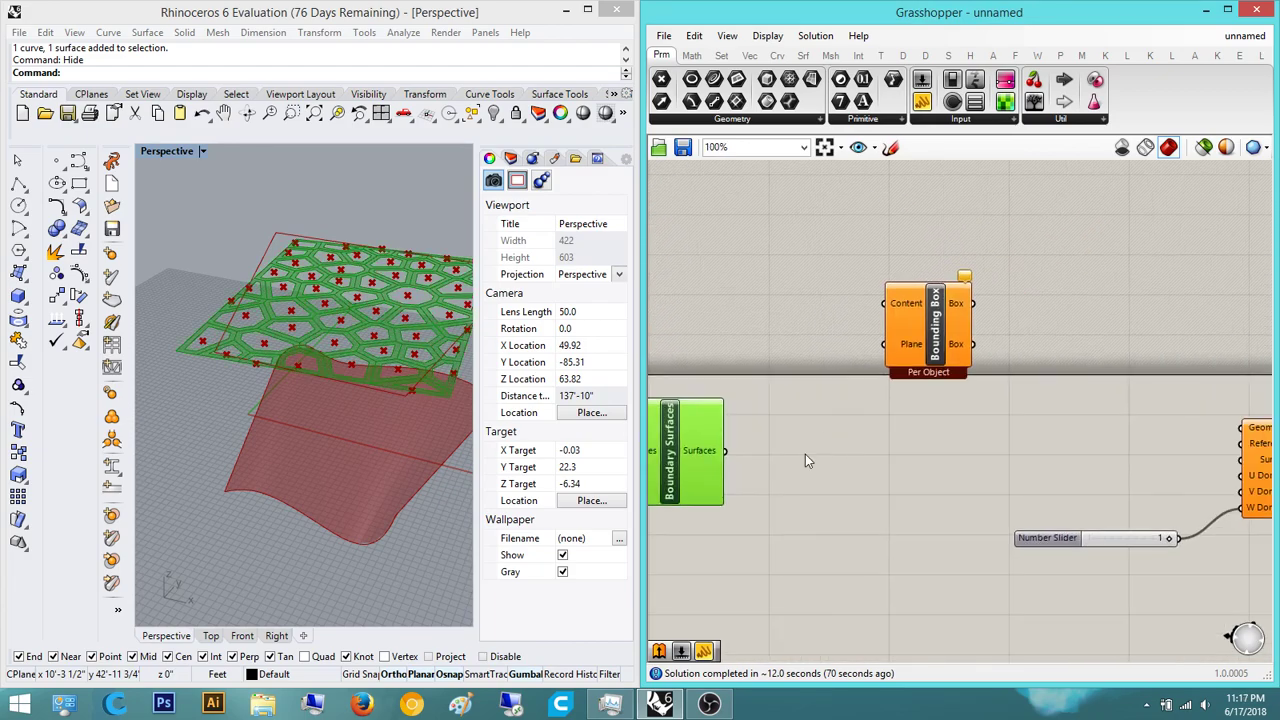
pyautogui.click(911, 419)
pyautogui.moveTo(886, 303); pyautogui.dragTo(724, 449)
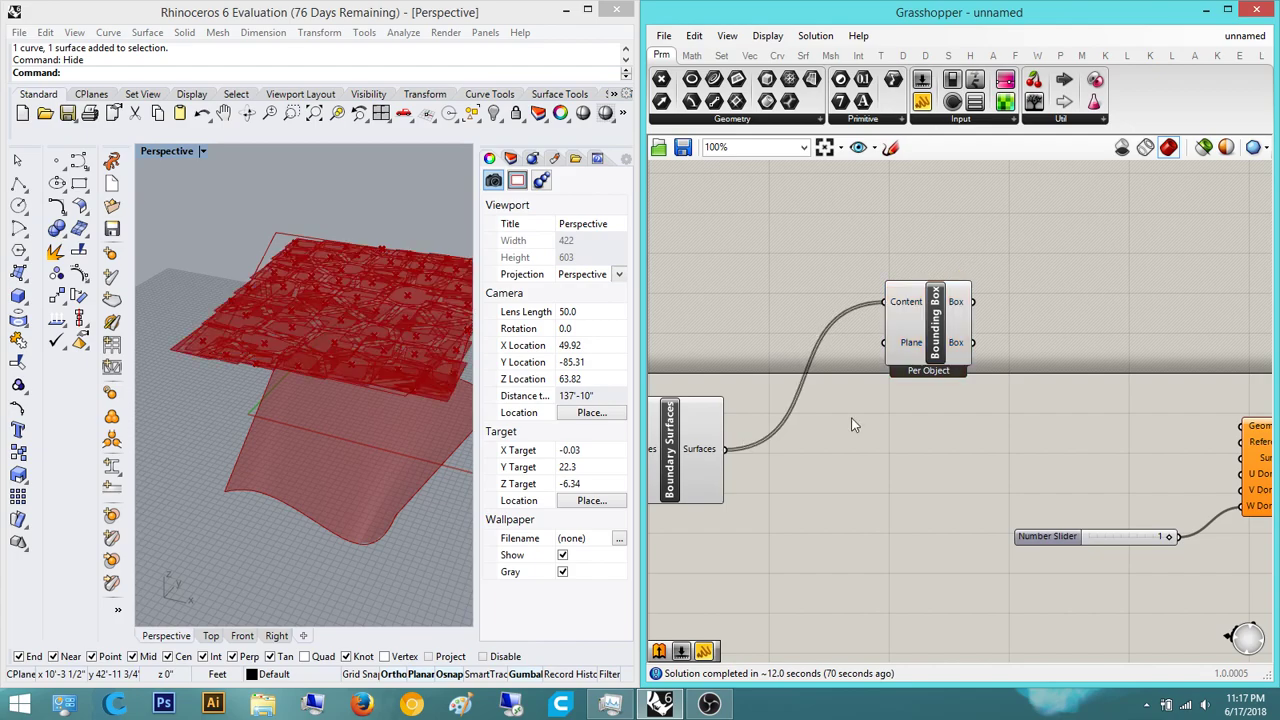
# - Switch the Bounding Box component to Union Box mode
pyautogui.click(933, 373)
pyautogui.rightClick(934, 357)
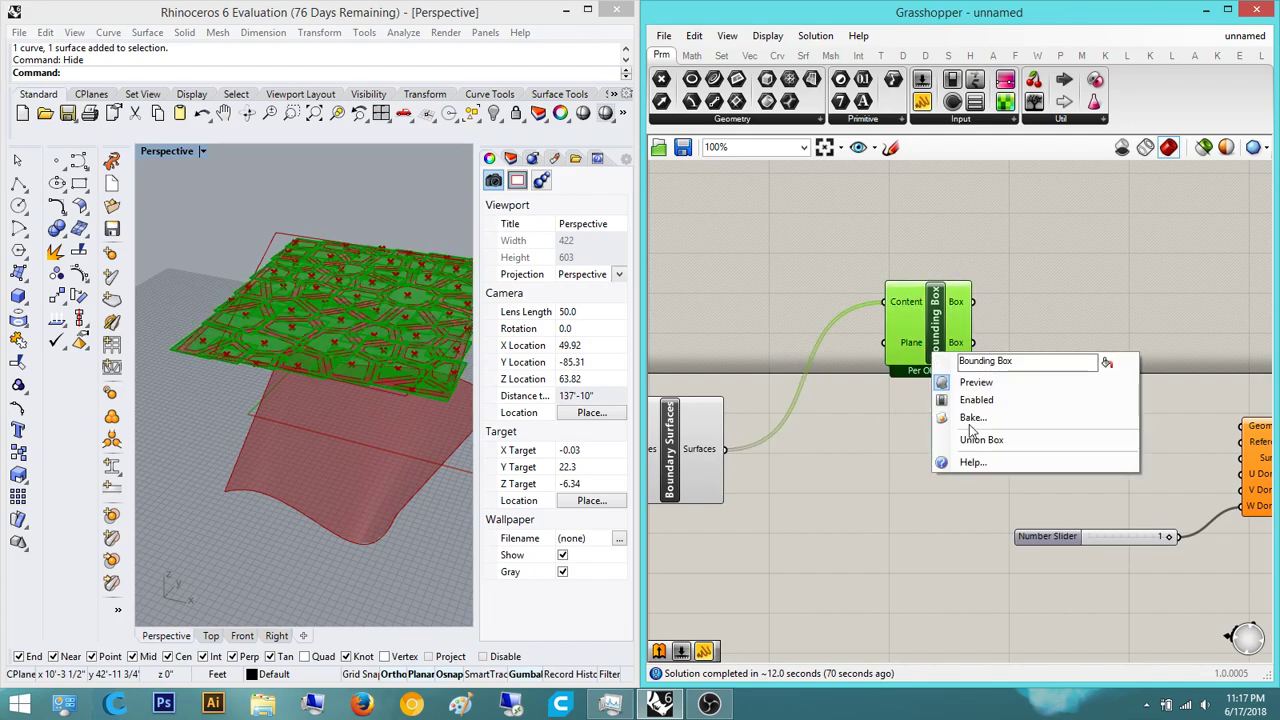
pyautogui.click(982, 440)
pyautogui.scroll(2, 1030, 300)
pyautogui.rightClick(806, 332)
pyautogui.click(1137, 314)
pyautogui.scroll(-5, 1100, 305)
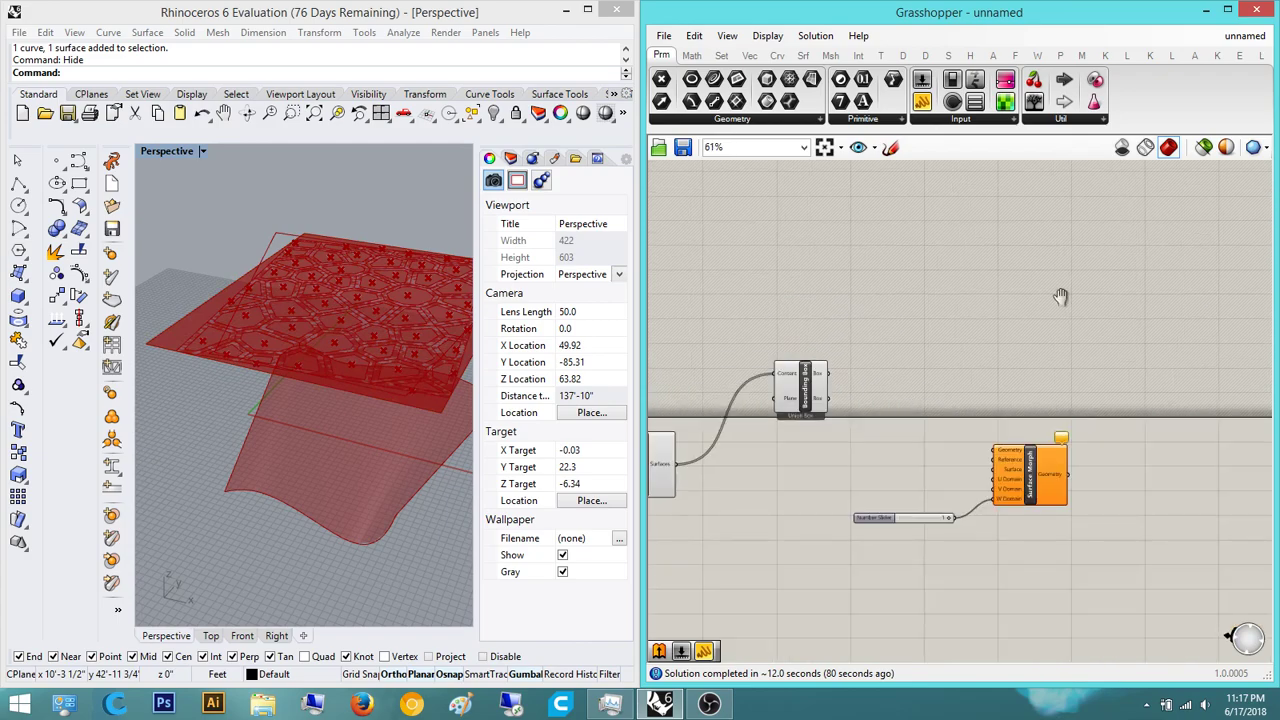
# - Add a panel fed by Boundary Surfaces' Surfaces output, enlarge it to read the list, and move it above the components
pyautogui.click(917, 117)
pyautogui.click(1069, 156)
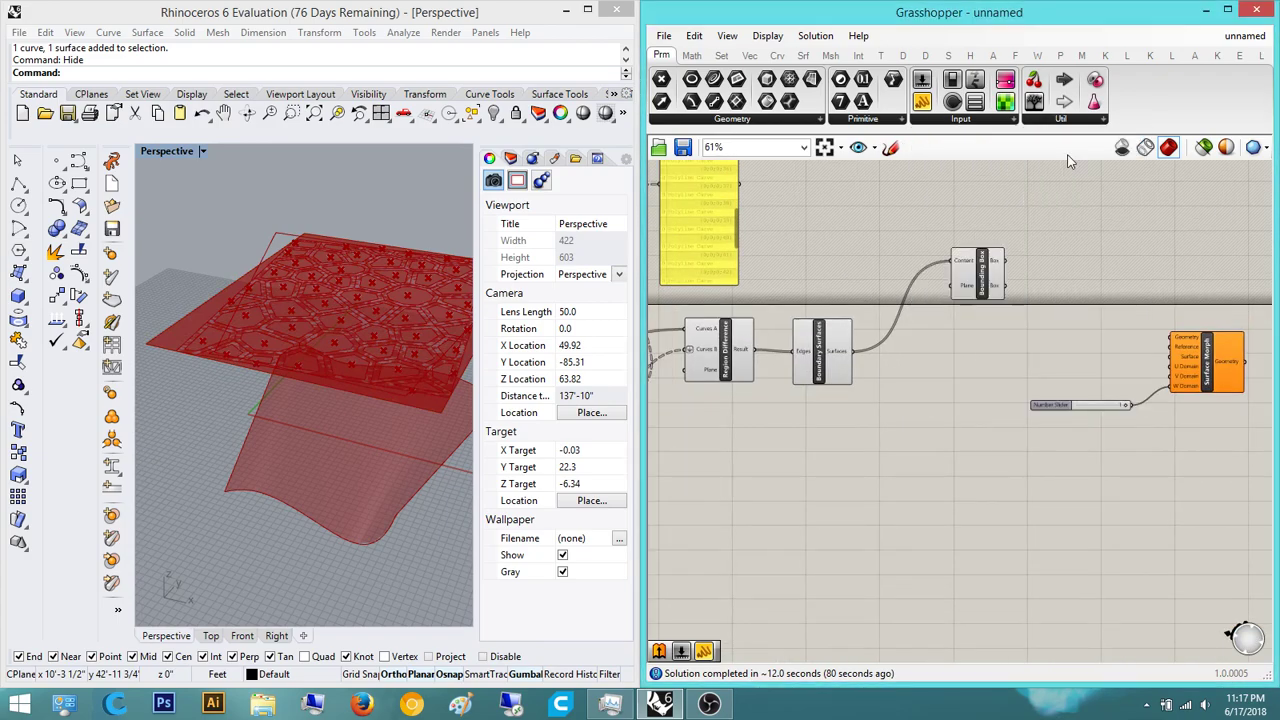
pyautogui.moveTo(893, 222); pyautogui.dragTo(823, 304, button='right')
pyautogui.moveTo(922, 105); pyautogui.dragTo(792, 198)
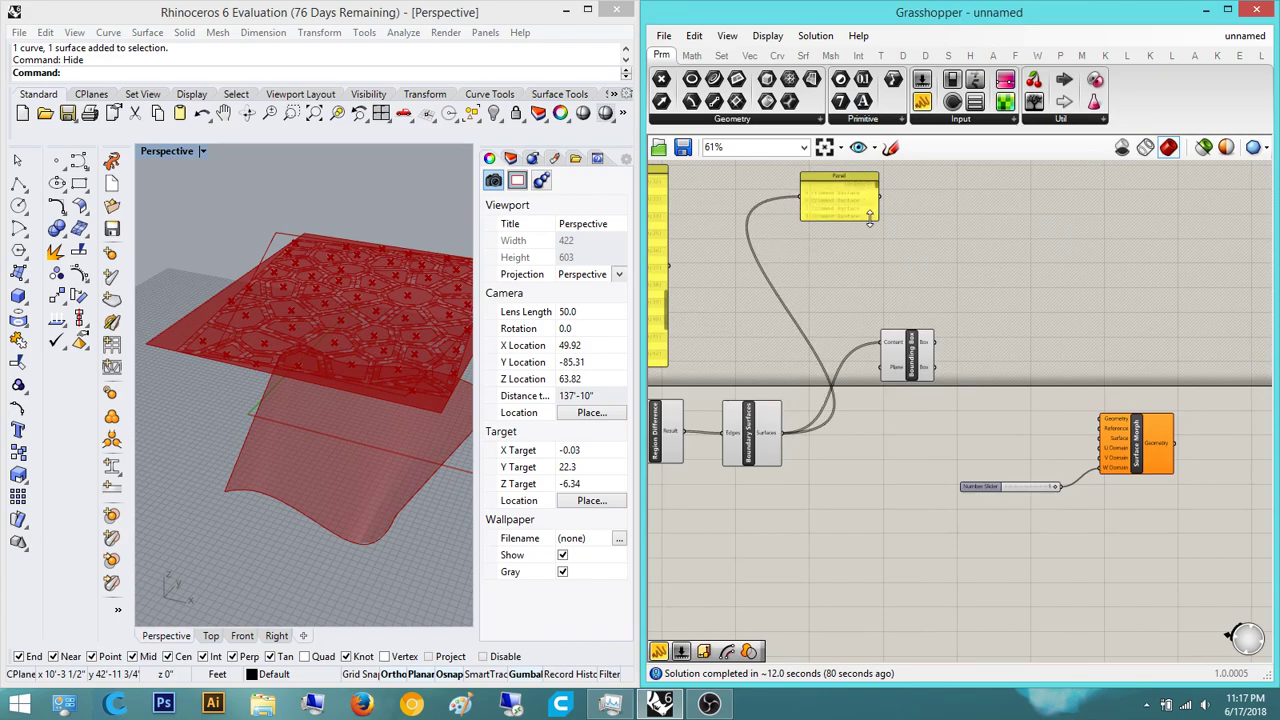
pyautogui.moveTo(870, 218); pyautogui.dragTo(873, 368)
pyautogui.scroll(3, 880, 233)
pyautogui.moveTo(872, 233); pyautogui.dragTo(867, 435)
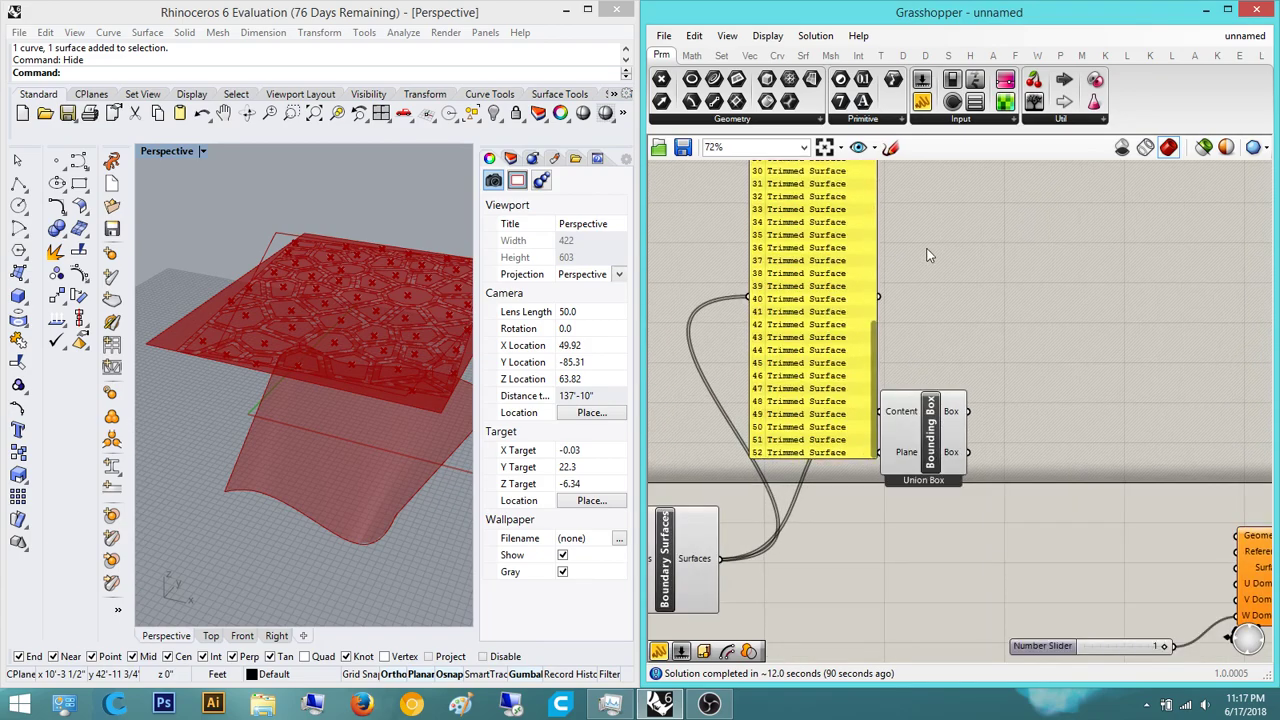
pyautogui.moveTo(928, 255); pyautogui.dragTo(893, 408, button='right')
pyautogui.scroll(-4, 812, 418)
pyautogui.moveTo(812, 418); pyautogui.dragTo(855, 259)
# - Flatten the Content input of Bounding Box
pyautogui.scroll(3, 903, 398)
pyautogui.moveTo(903, 400); pyautogui.dragTo(990, 168, button='right')
pyautogui.scroll(1, 909, 424)
pyautogui.moveTo(909, 424); pyautogui.dragTo(909, 410, button='right')
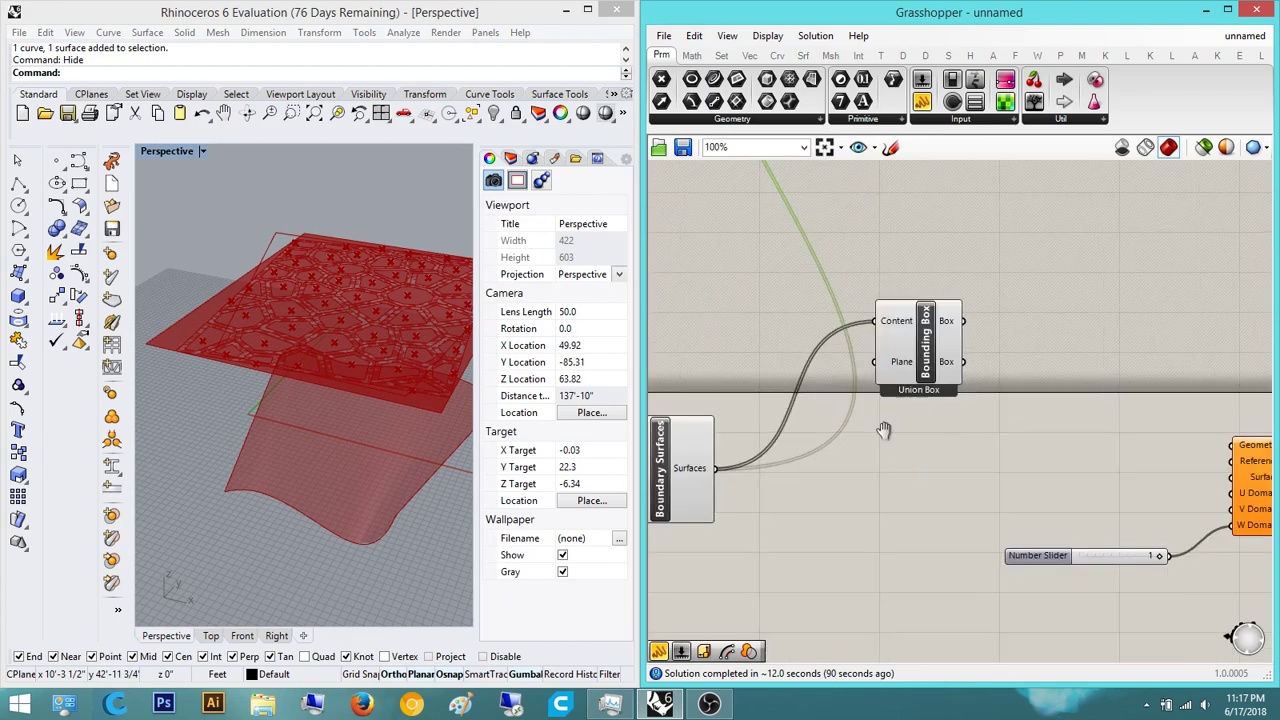
pyautogui.scroll(3, 909, 410)
pyautogui.rightClick(851, 336)
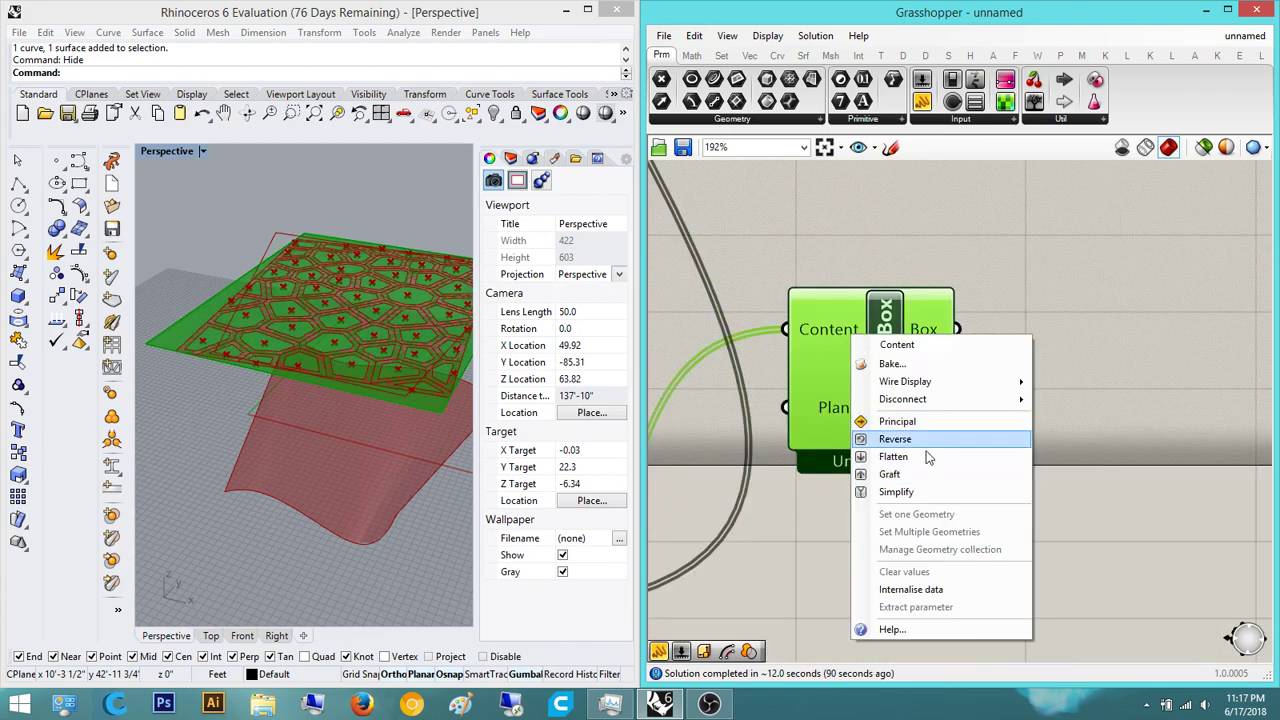
pyautogui.click(928, 457)
pyautogui.click(1089, 308)
pyautogui.moveTo(1089, 308); pyautogui.dragTo(973, 338, button='right')
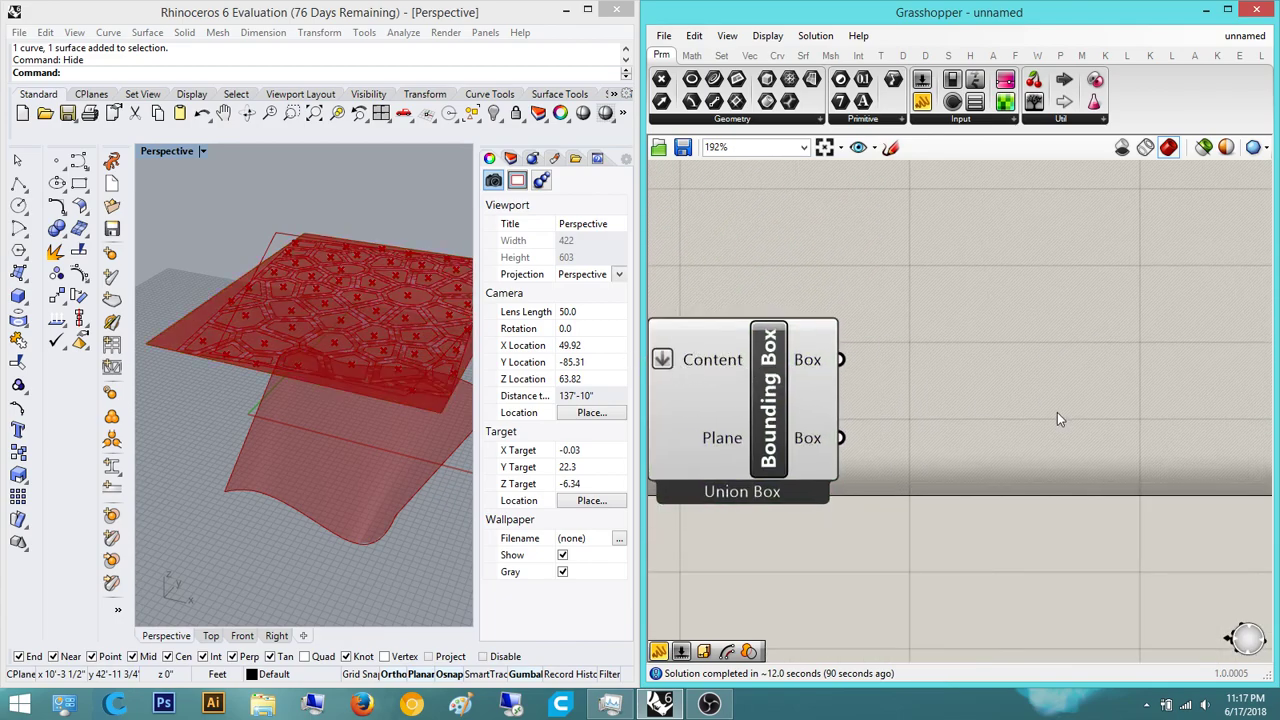
# - Examine the Bounding Box result around the flat lattice in Rhino's Perspective viewport and compare it with Boundary Surfaces
pyautogui.scroll(-3, 1057, 412)
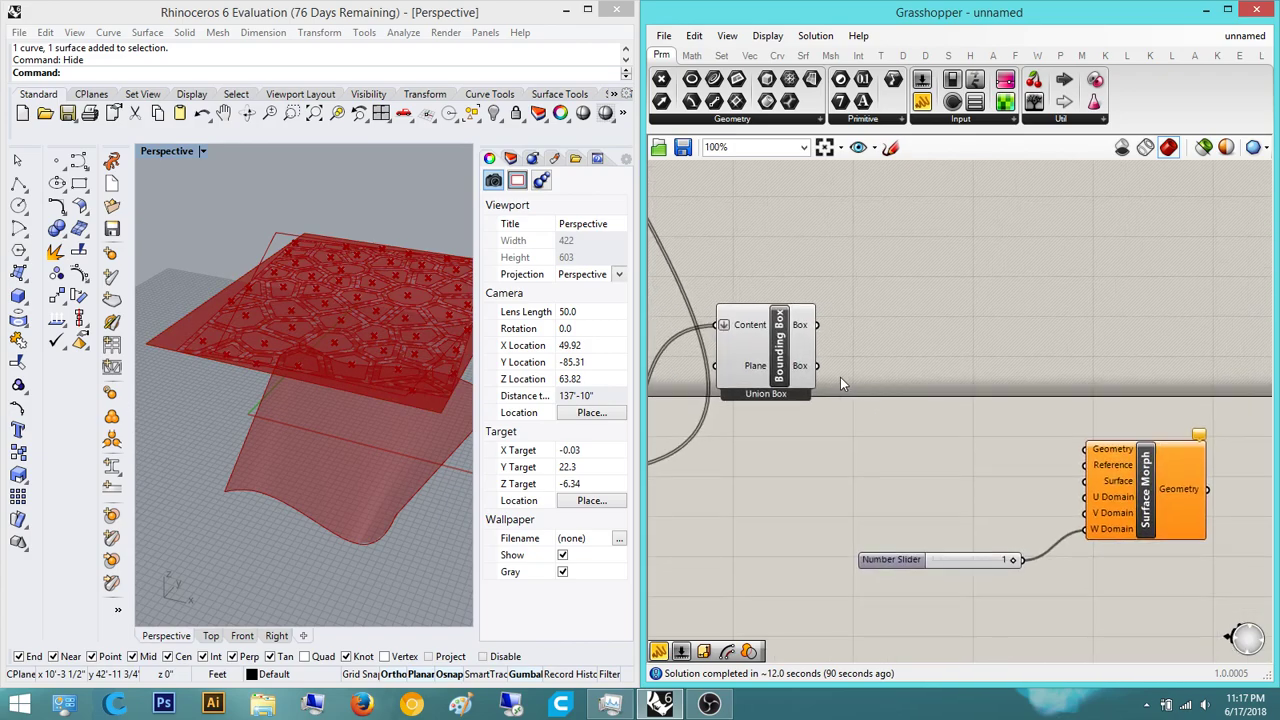
pyautogui.click(784, 370)
pyautogui.click(1000, 280)
pyautogui.moveTo(919, 276); pyautogui.dragTo(877, 272, button='right')
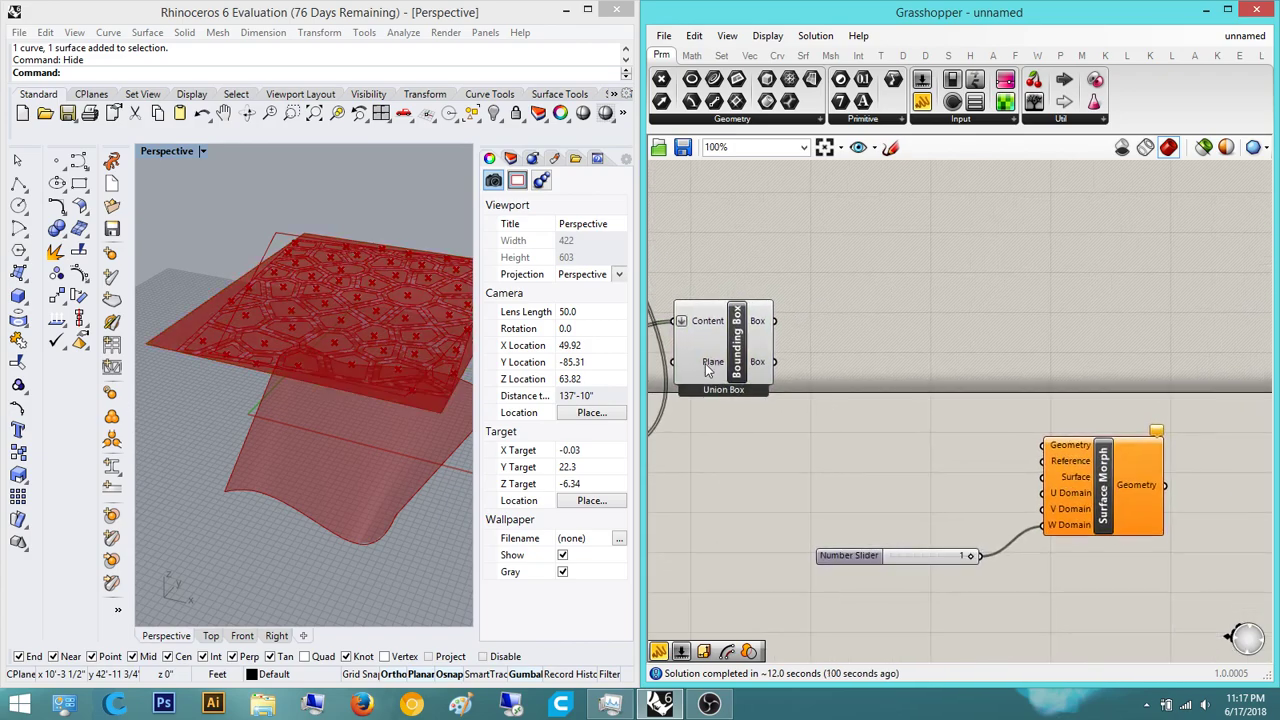
pyautogui.click(706, 365)
pyautogui.moveTo(852, 339); pyautogui.dragTo(839, 295, button='right')
pyautogui.moveTo(294, 361); pyautogui.dragTo(312, 281, button='right')
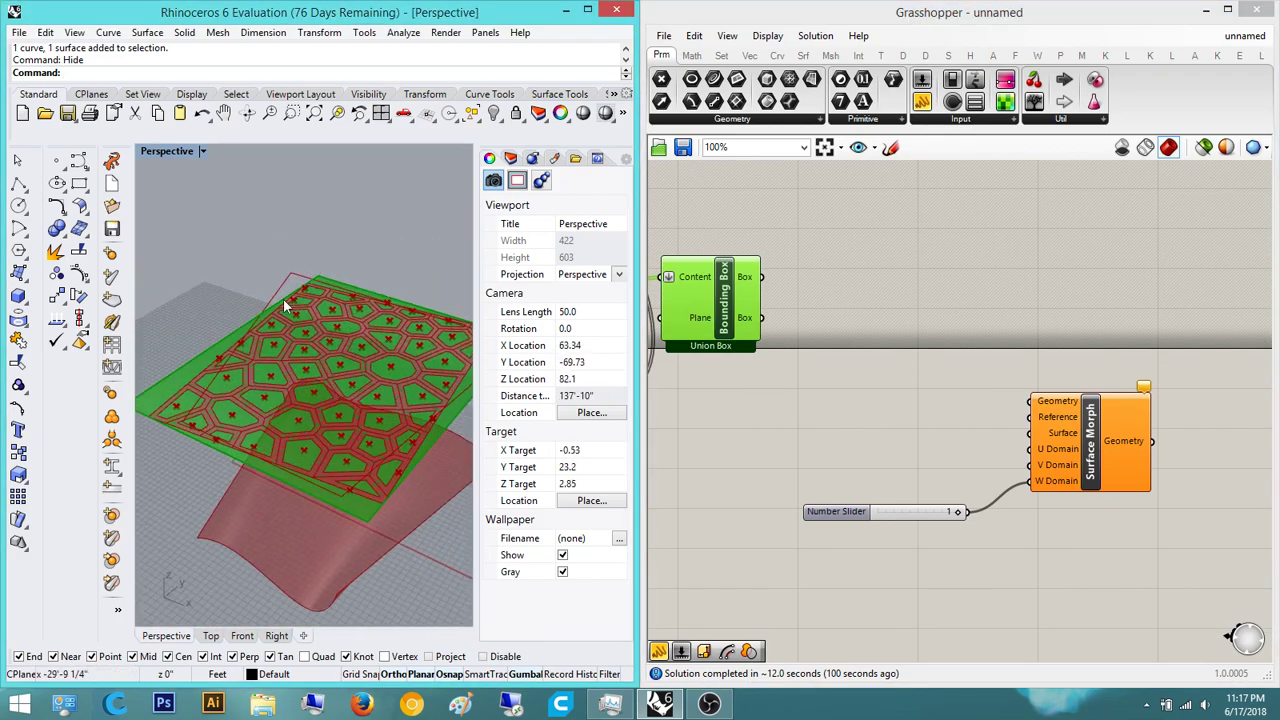
pyautogui.moveTo(877, 360); pyautogui.dragTo(1013, 378, button='right')
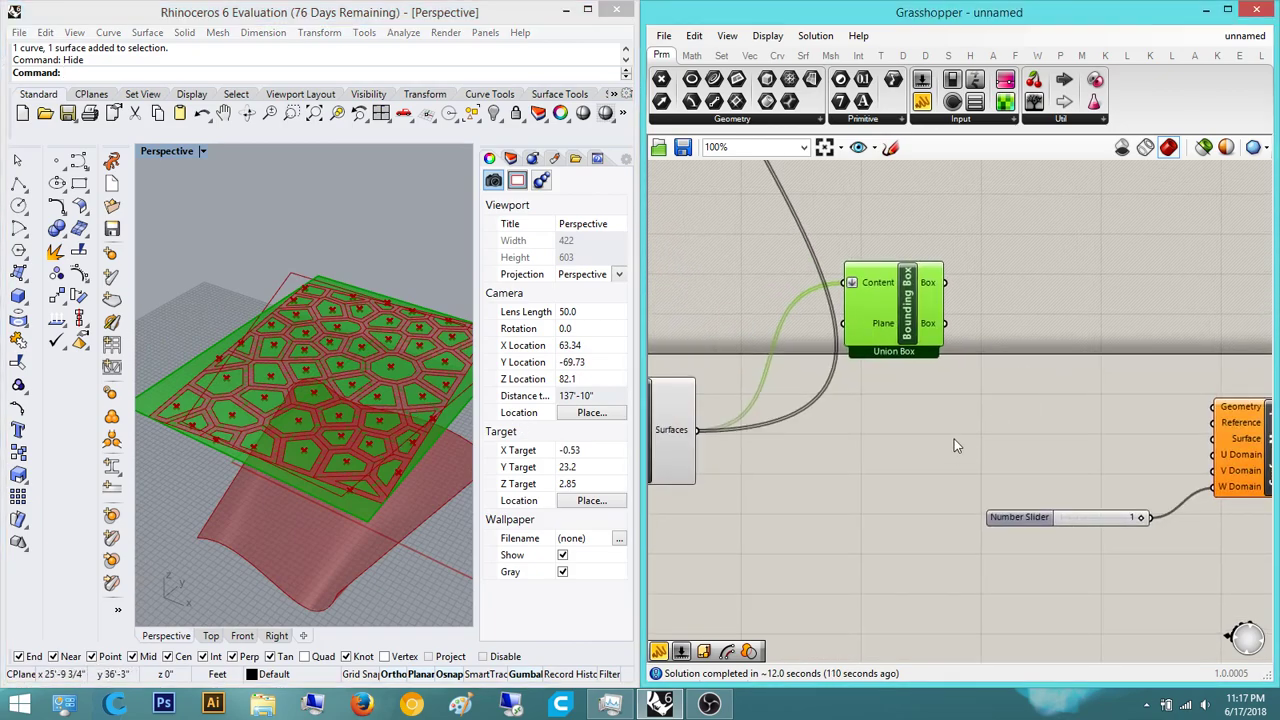
pyautogui.moveTo(914, 506); pyautogui.dragTo(962, 494, button='right')
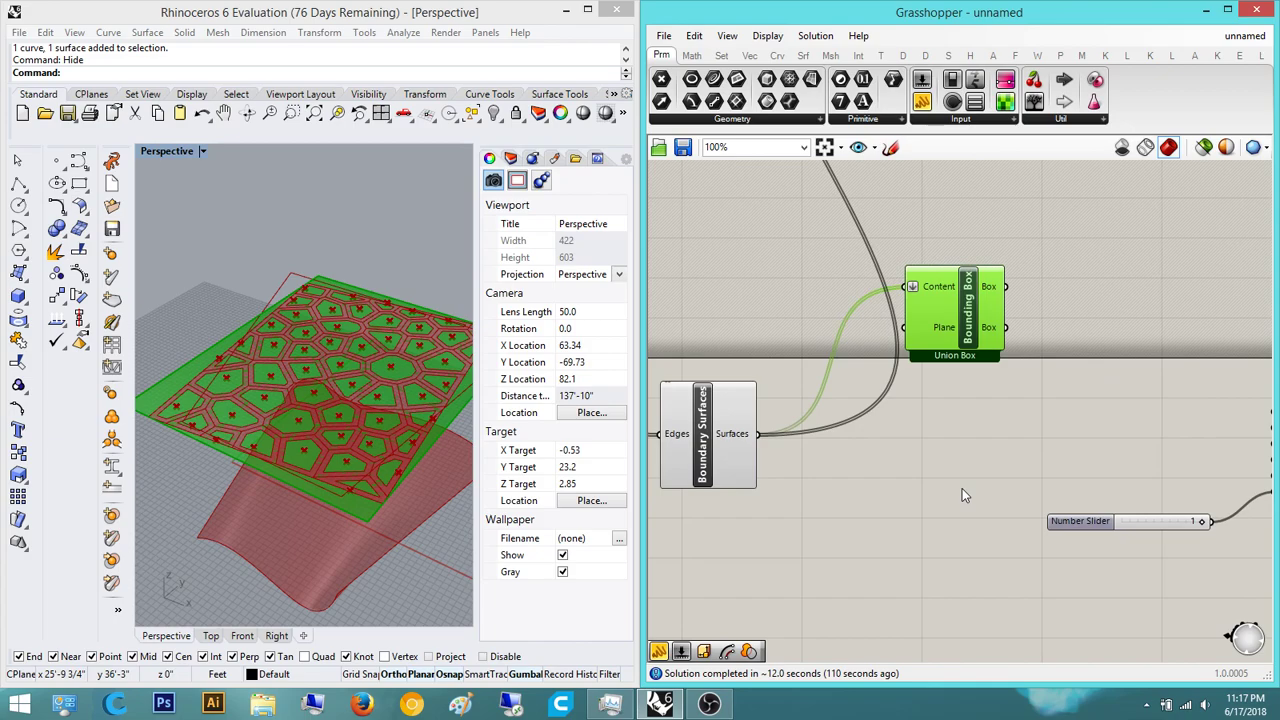
pyautogui.click(716, 436)
pyautogui.click(945, 550)
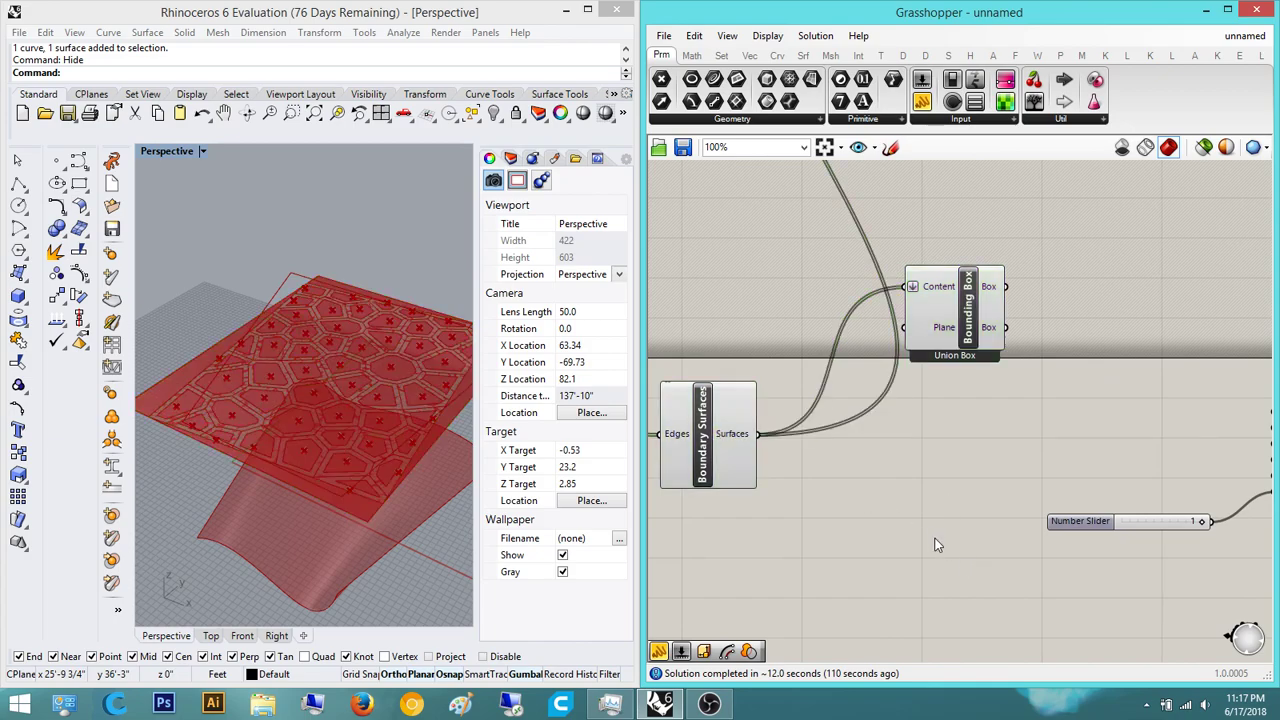
# - Add an Extrude component below Bounding Box
pyautogui.doubleClick(930, 533)
pyautogui.write('extrude')
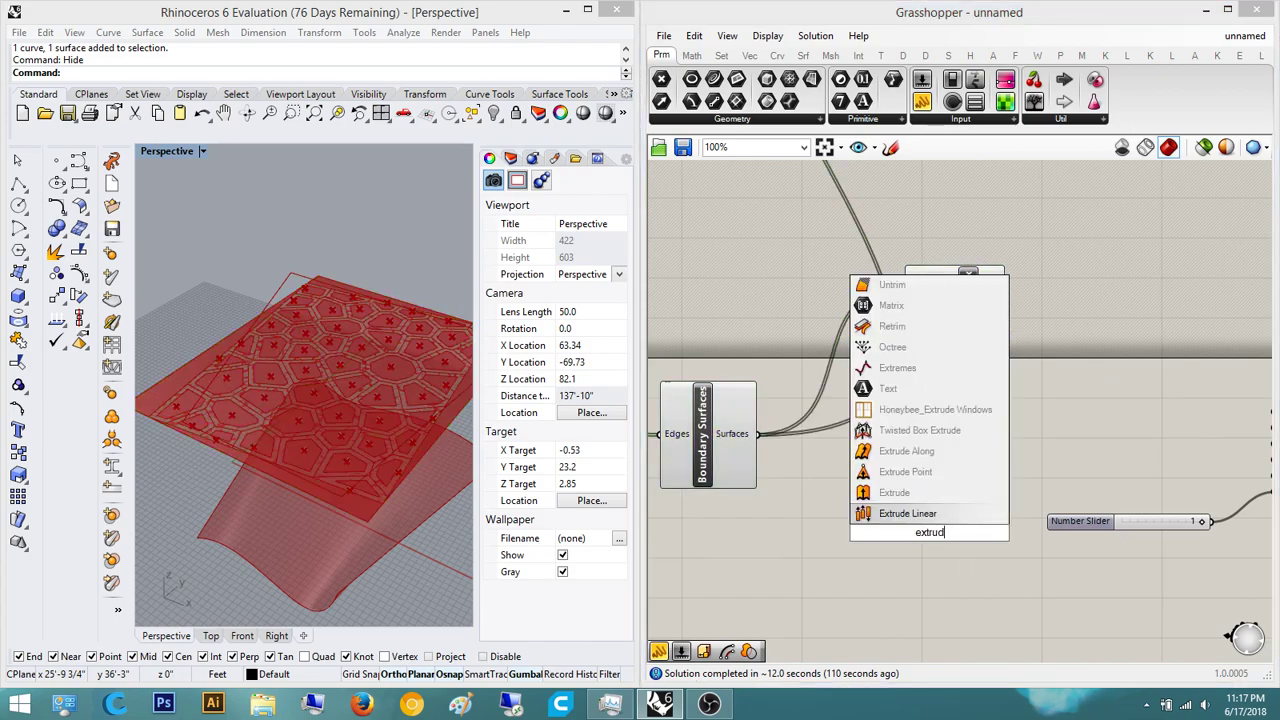
pyautogui.press('Return')
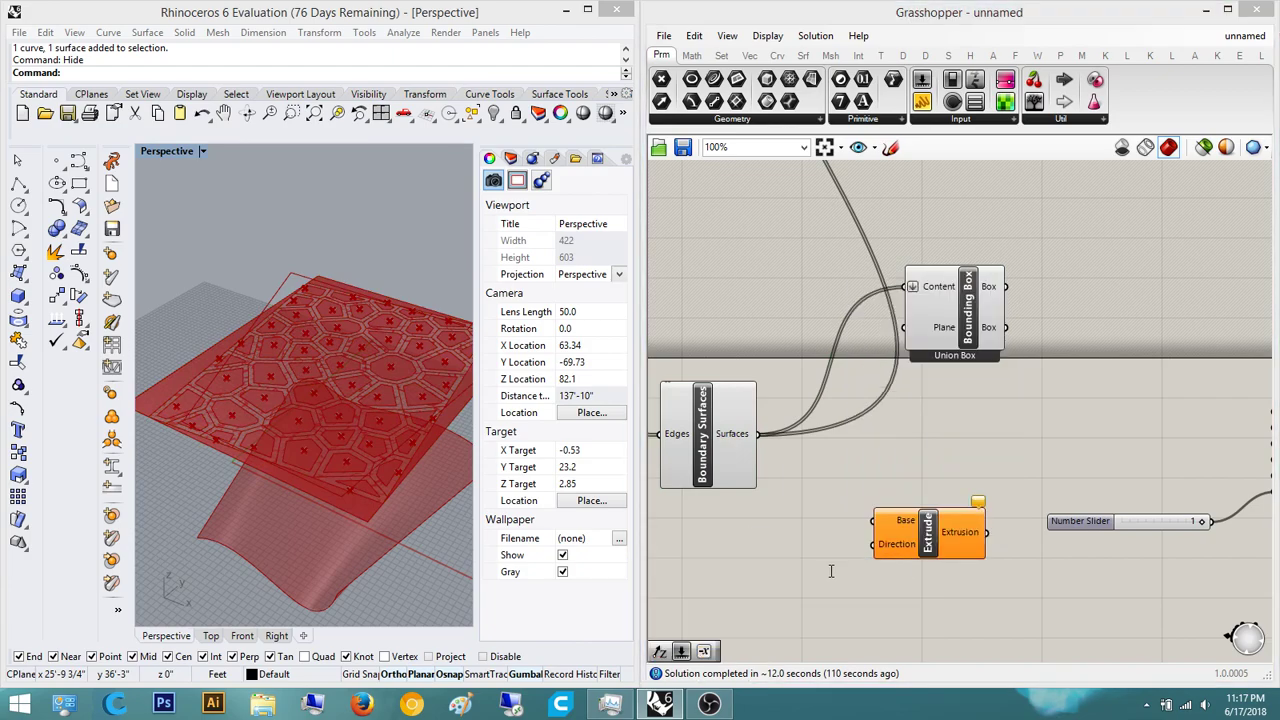
# - Add a number slider with value 1 and a Unit Z component, and connect the slider to Unit Z's Factor input
pyautogui.doubleClick(828, 556)
pyautogui.write('slider')
pyautogui.press('Return')
pyautogui.moveTo(828, 573); pyautogui.dragTo(700, 602)
pyautogui.doubleClick(778, 549)
pyautogui.write('z')
pyautogui.click(790, 524)
pyautogui.scroll(2, 733, 563)
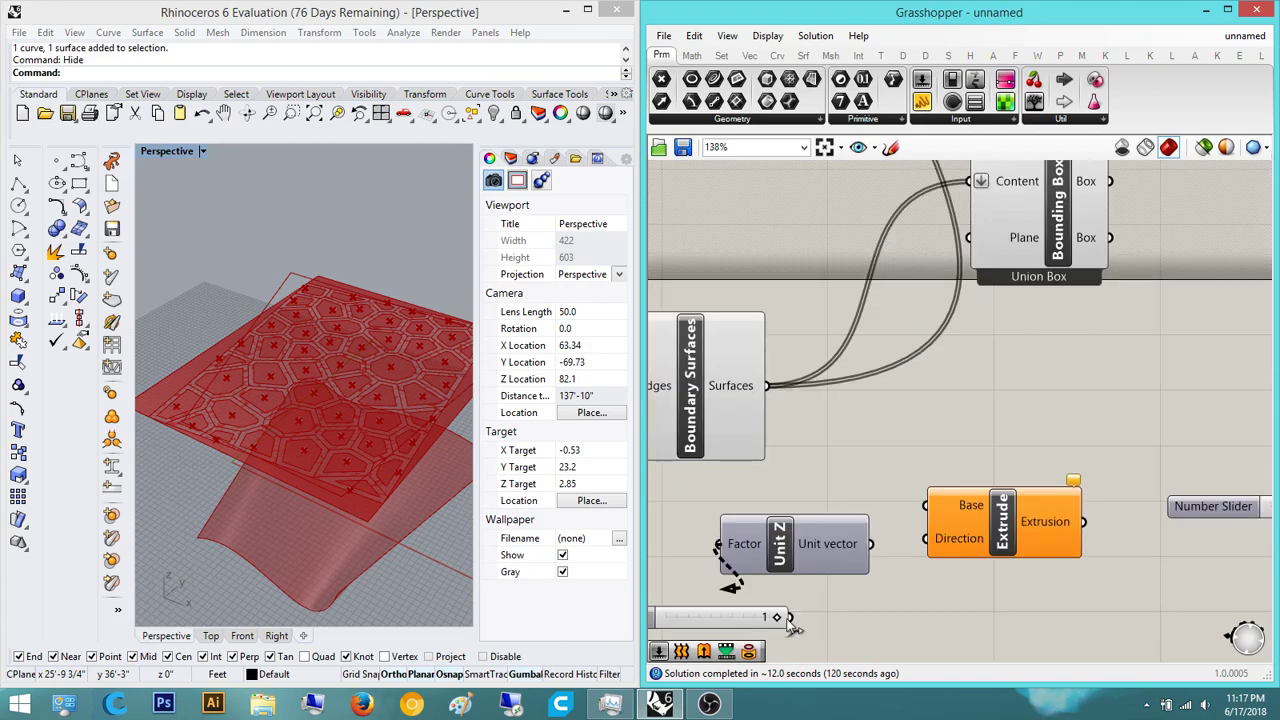
pyautogui.moveTo(825, 595); pyautogui.dragTo(964, 523, button='right')
pyautogui.moveTo(808, 544); pyautogui.dragTo(667, 561)
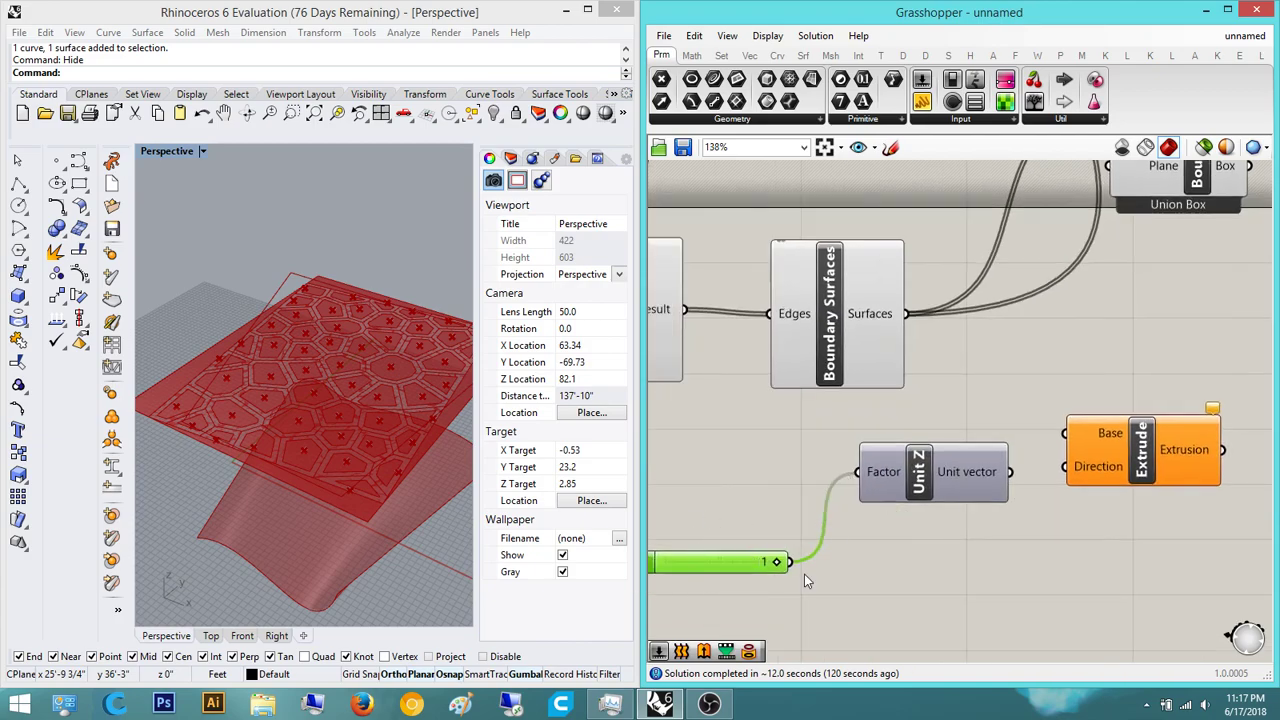
# - Connect Unit Z's vector to Extrude's Direction input and Boundary Surfaces' Surfaces output to its Base input
pyautogui.moveTo(1023, 467); pyautogui.dragTo(955, 520, button='right')
pyautogui.moveTo(998, 487); pyautogui.dragTo(924, 362)
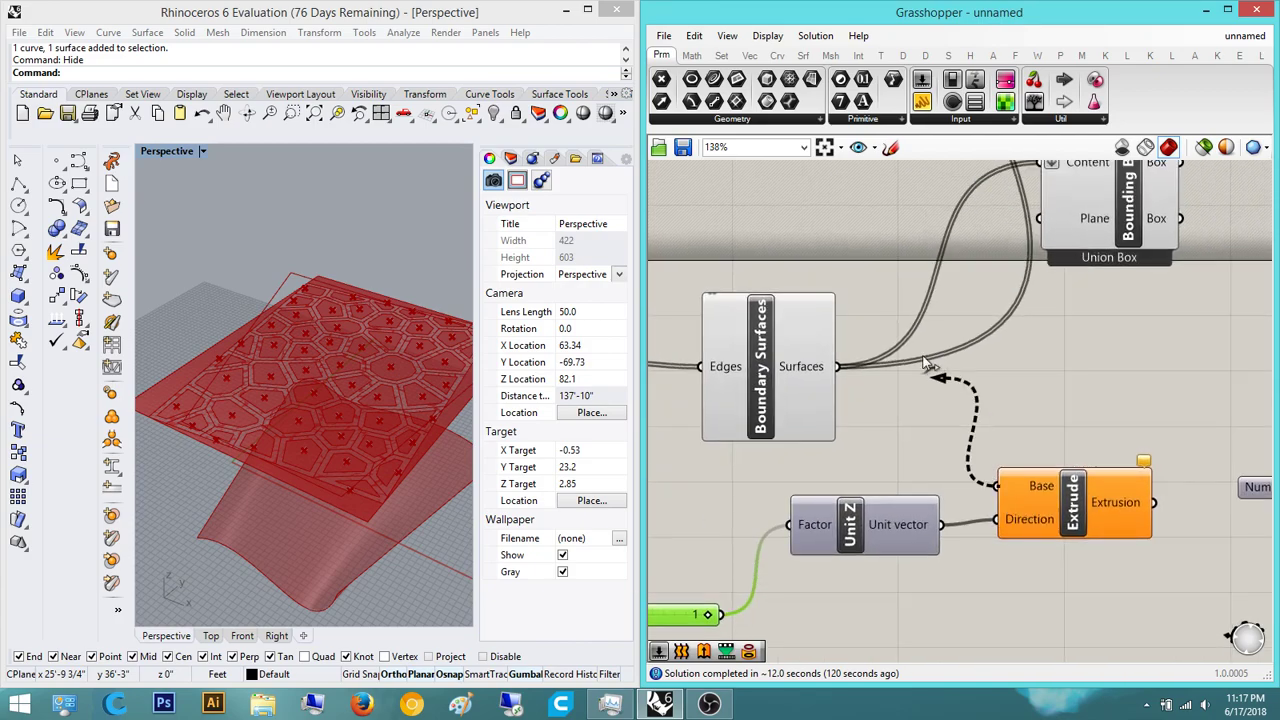
pyautogui.moveTo(967, 412); pyautogui.dragTo(834, 420, button='right')
# - Feed Bounding Box's Content input from Extrude's Extrusion output instead, and shift Bounding Box toward Surface Morph
pyautogui.click(930, 518)
pyautogui.scroll(-3, 1034, 368)
pyautogui.moveTo(1022, 375); pyautogui.dragTo(858, 468, button='right')
pyautogui.moveTo(815, 347); pyautogui.dragTo(975, 338)
pyautogui.click(1002, 494)
# - Move Surface Morph and its W Domain slider farther from Bounding Box and slightly up
pyautogui.scroll(-2, 1060, 530)
pyautogui.moveTo(1072, 543); pyautogui.dragTo(932, 550, button='right')
pyautogui.moveTo(962, 564); pyautogui.dragTo(905, 496)
pyautogui.moveTo(995, 503); pyautogui.dragTo(1138, 471)
pyautogui.click(965, 440)
pyautogui.moveTo(909, 443); pyautogui.dragTo(703, 347, button='right')
pyautogui.scroll(2, 880, 430)
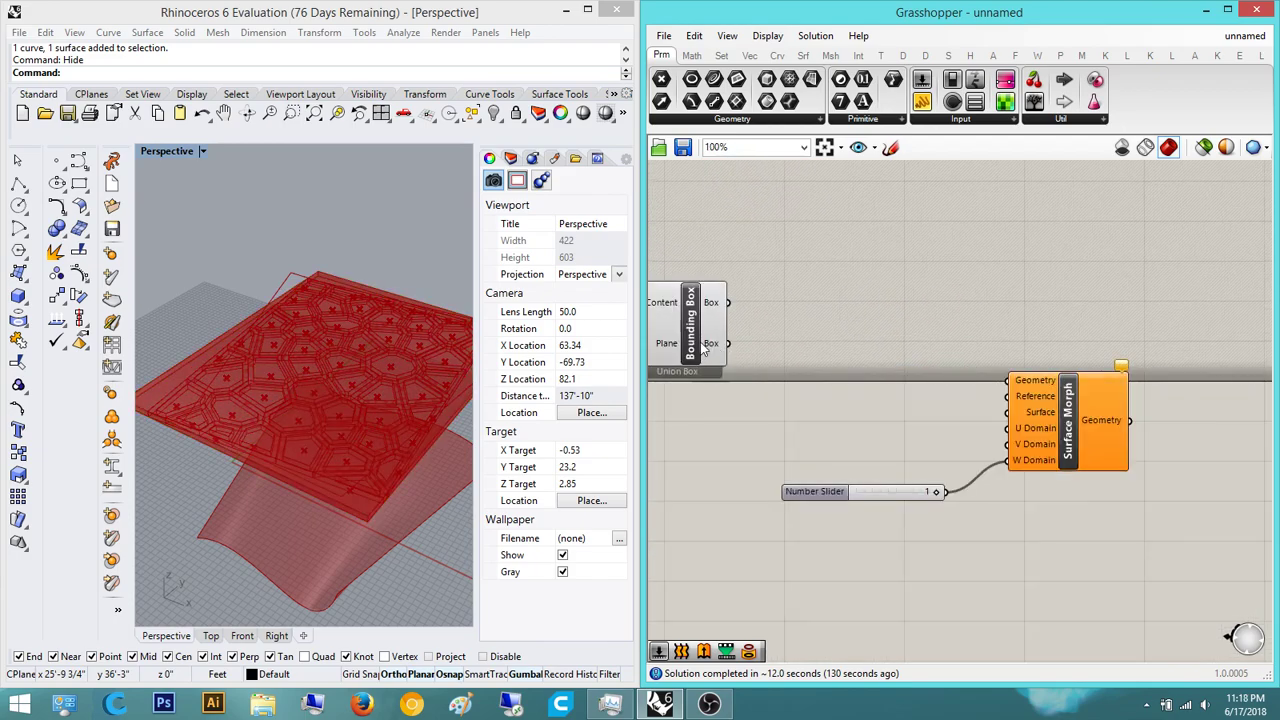
pyautogui.moveTo(799, 336); pyautogui.dragTo(906, 349, button='right')
pyautogui.click(807, 345)
pyautogui.click(992, 279)
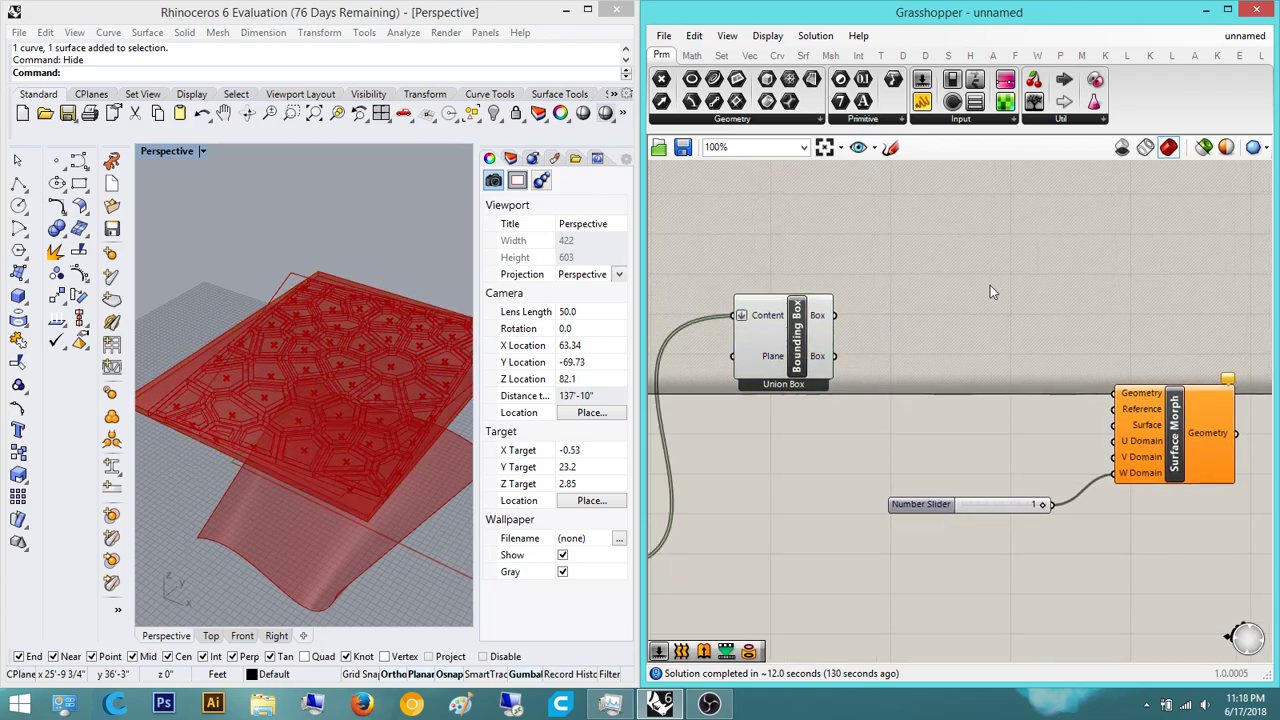
pyautogui.moveTo(1116, 425); pyautogui.dragTo(1039, 427, button='right')
pyautogui.scroll(1, 1039, 427)
pyautogui.scroll(-5, 800, 471)
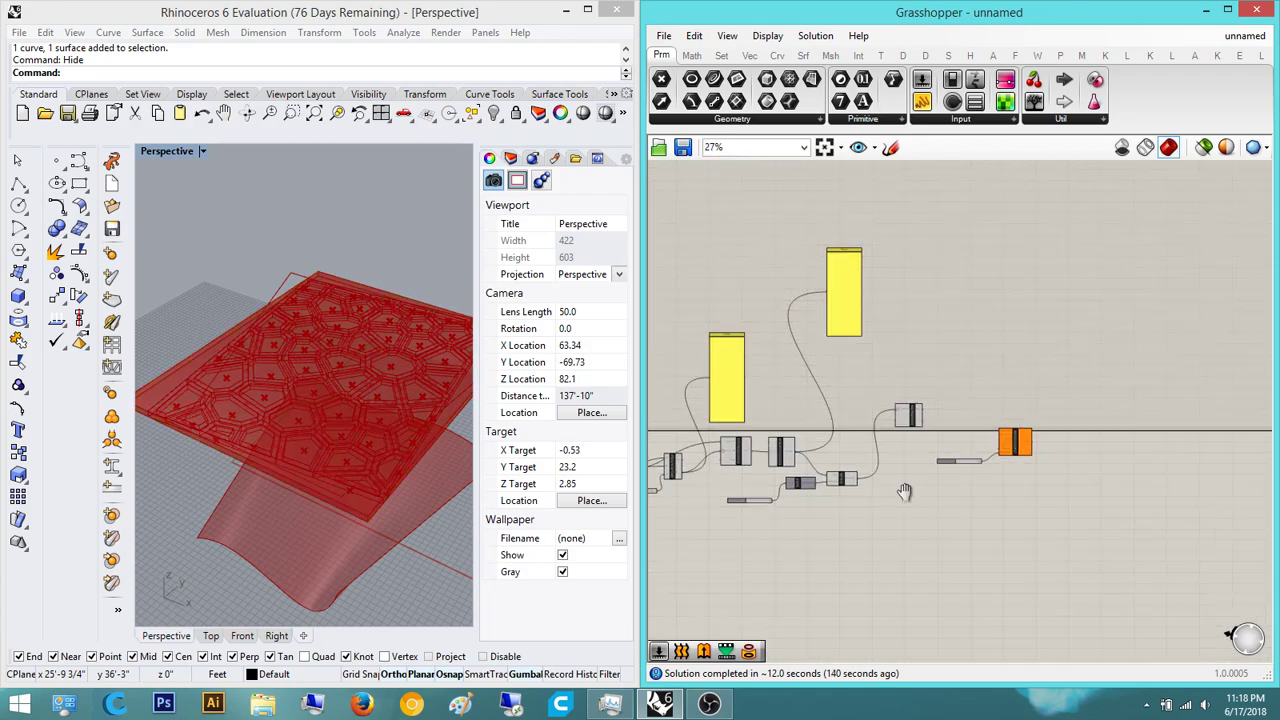
# - Bring the Surface parameter above Surface Morph and connect it to Surface Morph's Surface input
pyautogui.scroll(1, 799, 465)
pyautogui.moveTo(760, 469); pyautogui.dragTo(1117, 361)
pyautogui.click(1160, 331)
pyautogui.moveTo(1115, 353); pyautogui.dragTo(967, 370, button='right')
pyautogui.scroll(9, 958, 386)
pyautogui.moveTo(1031, 271); pyautogui.dragTo(951, 512)
# - Add a number slider with value 10 and connect it to Surface Morph's U Domain and V Domain inputs
pyautogui.scroll(2, 1047, 500)
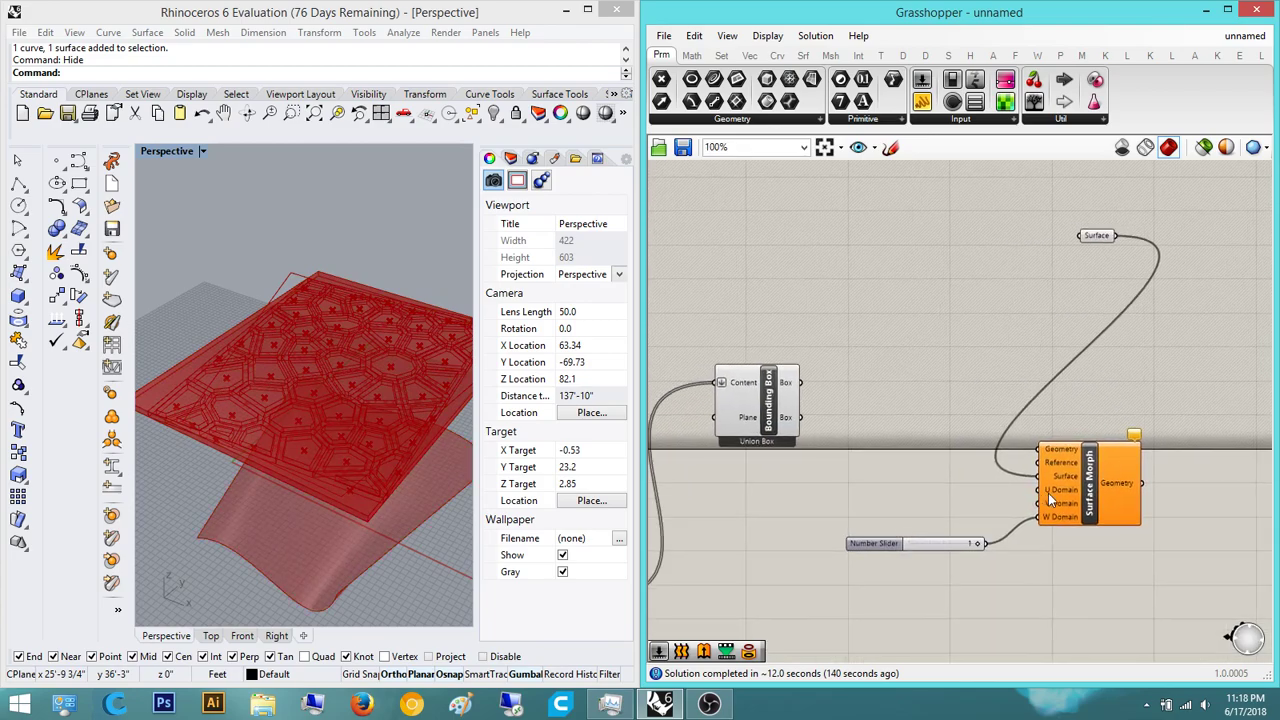
pyautogui.scroll(3, 1047, 500)
pyautogui.doubleClick(905, 491)
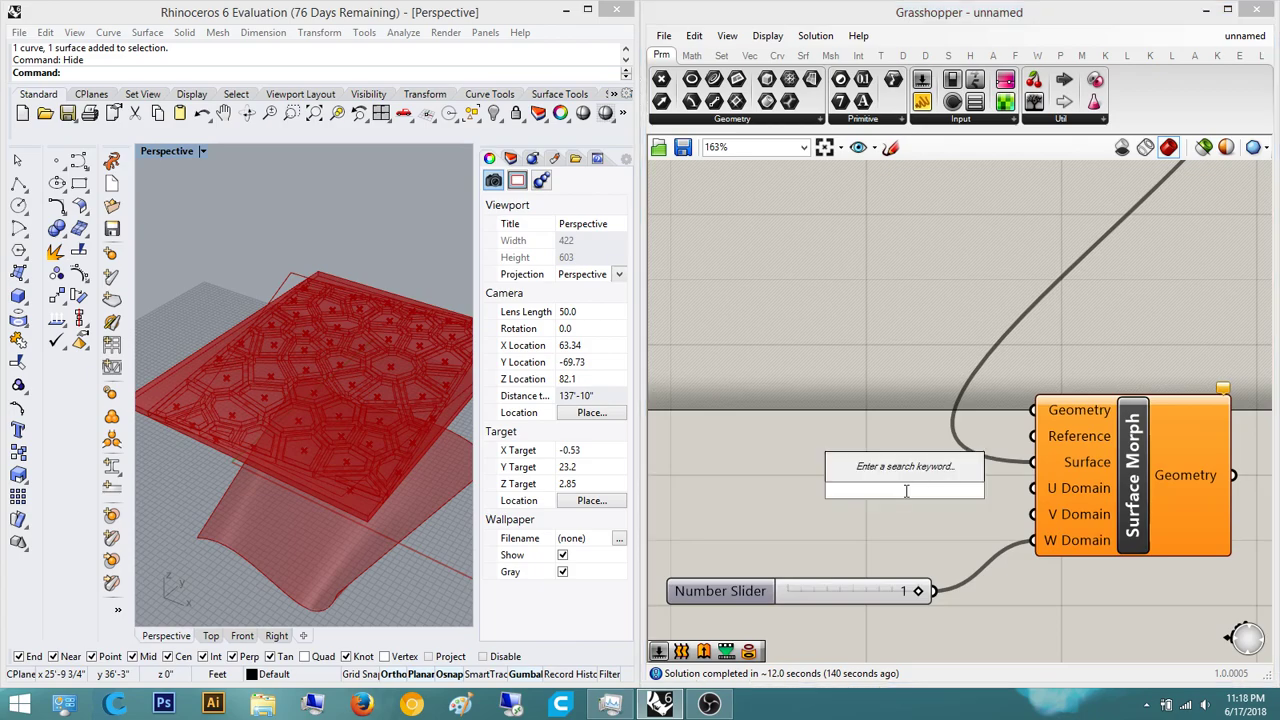
pyautogui.write('10')
pyautogui.press('Return')
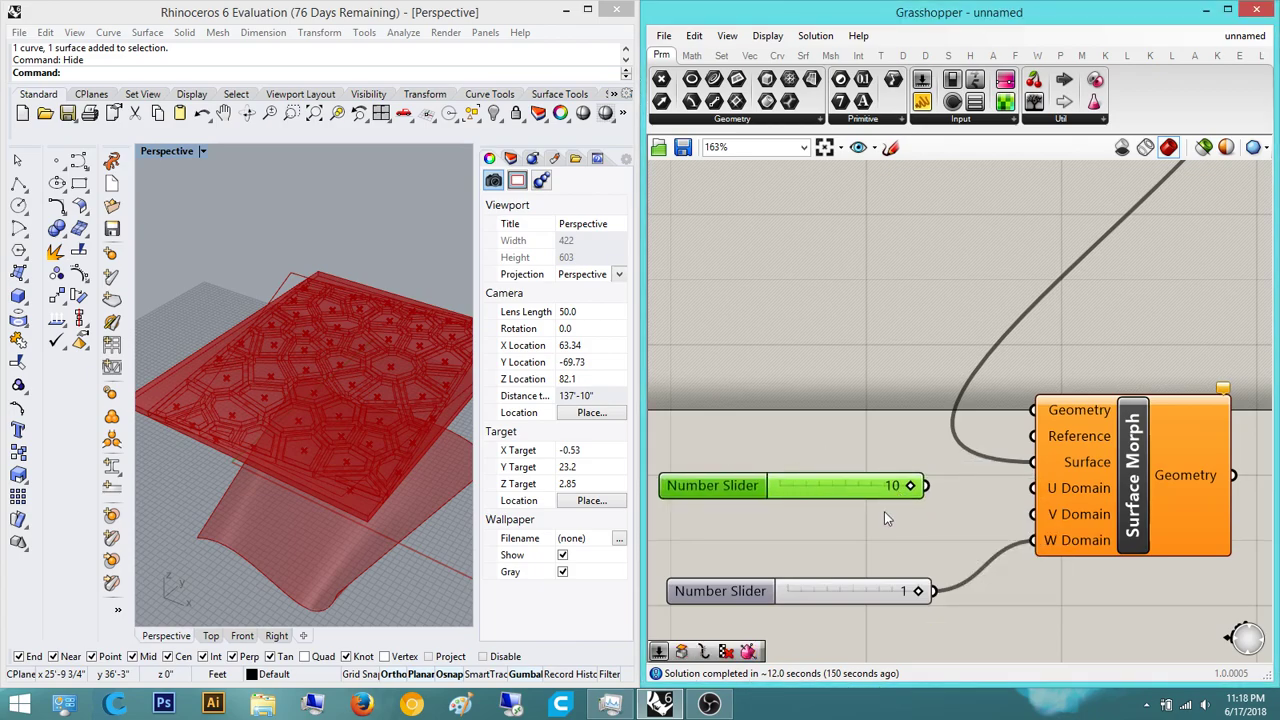
pyautogui.hotkey('ctrl', 'v')
pyautogui.press('Delete')
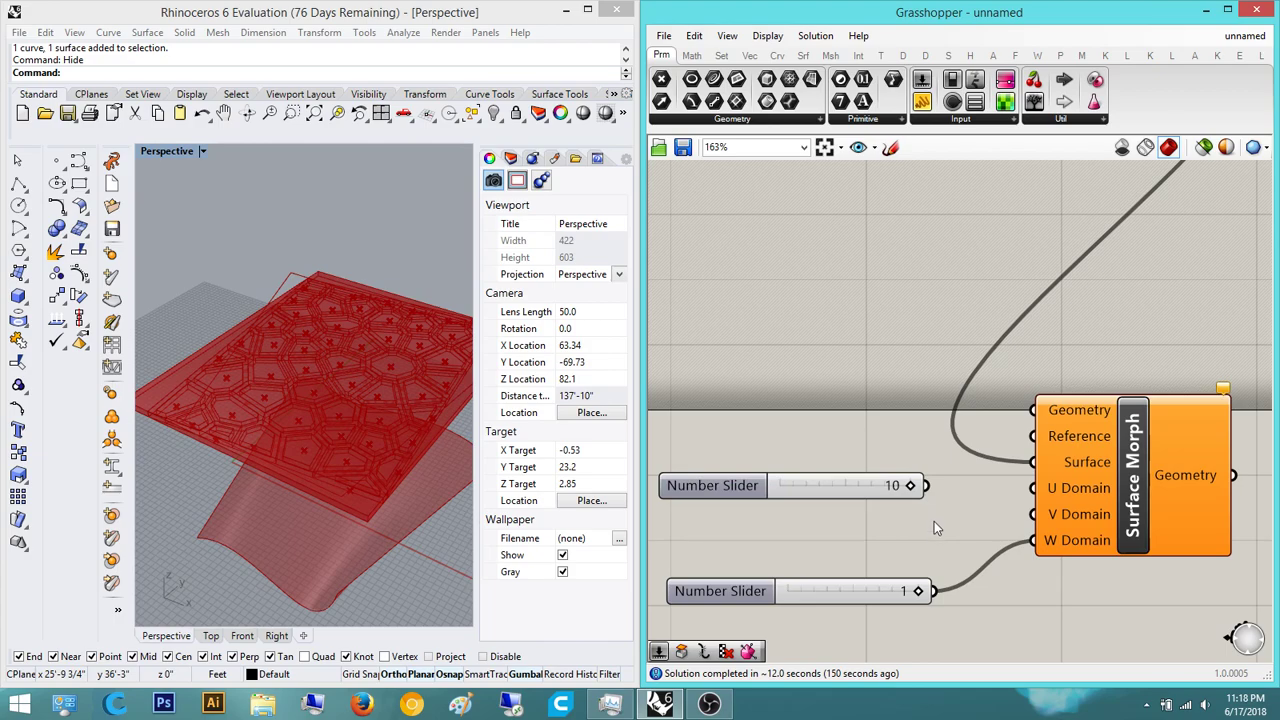
pyautogui.scroll(3, 930, 520)
pyautogui.moveTo(1025, 483); pyautogui.dragTo(945, 485)
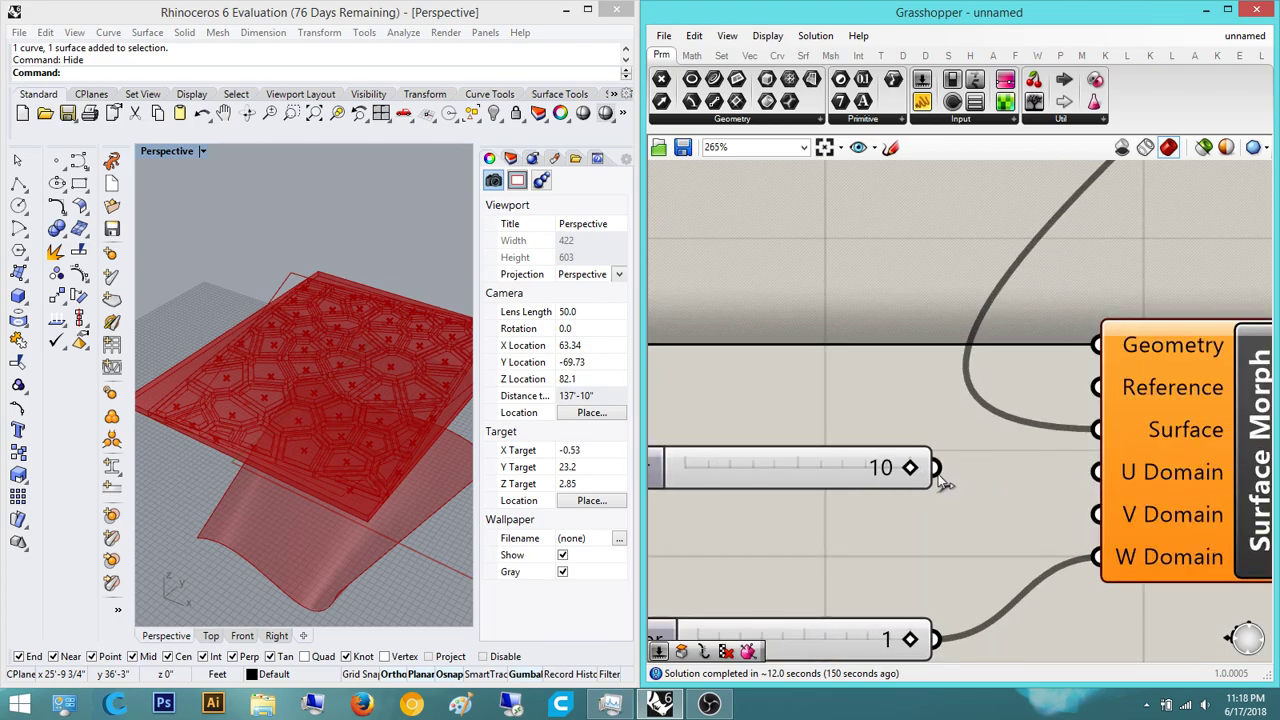
pyautogui.scroll(-5, 886, 530)
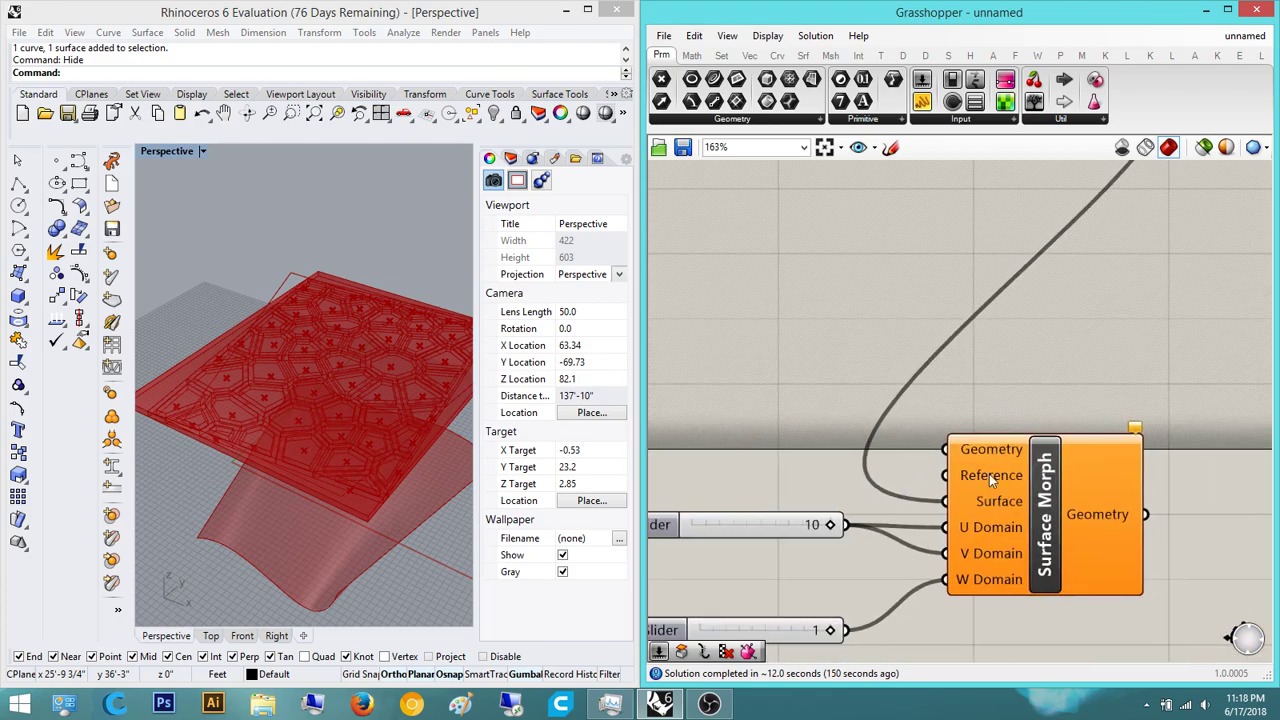
pyautogui.moveTo(1025, 497); pyautogui.dragTo(1073, 506, button='right')
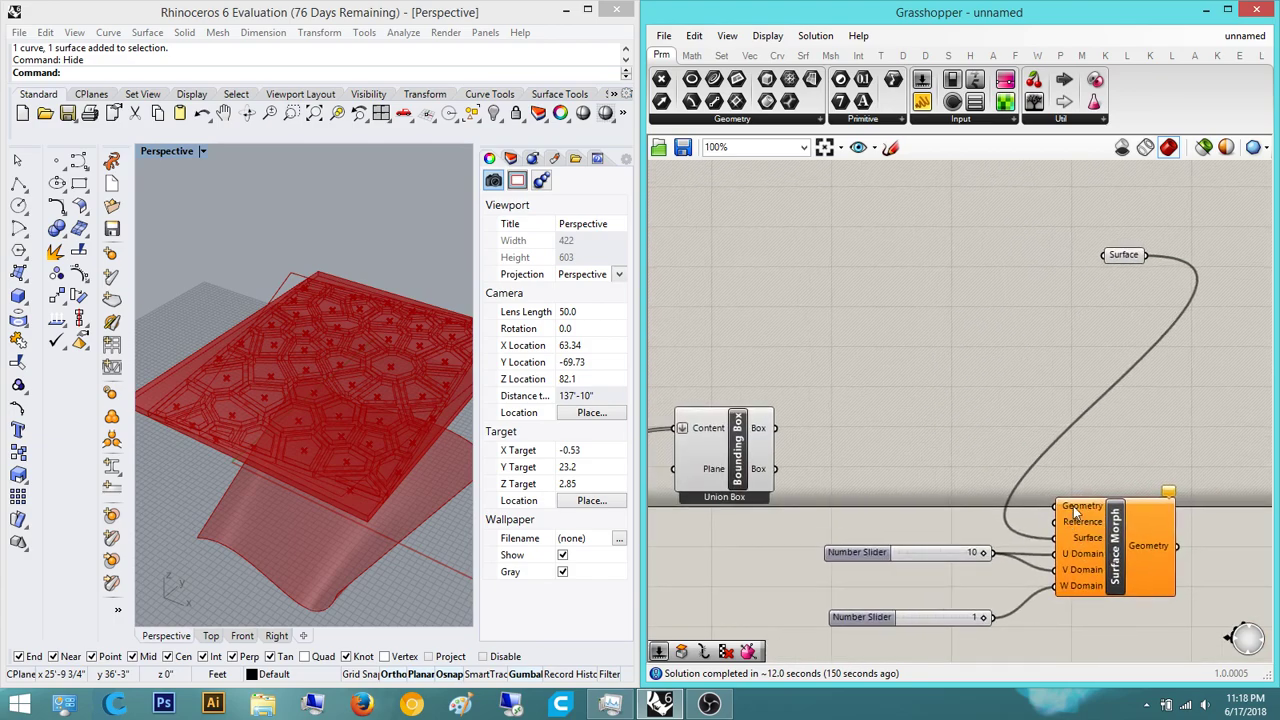
# - Connect Extrude's Extrusion output to Surface Morph's Geometry input
pyautogui.moveTo(1090, 510)
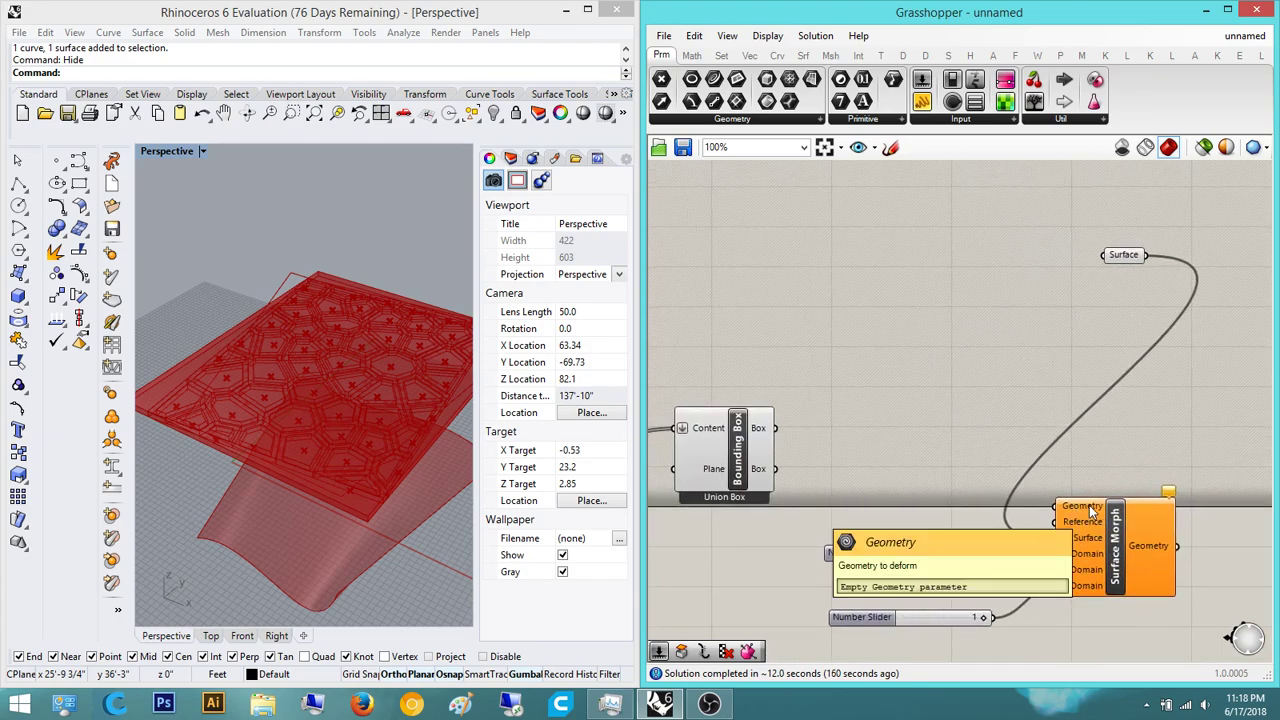
pyautogui.scroll(-4, 1088, 490)
pyautogui.scroll(2, 799, 545)
pyautogui.moveTo(798, 541); pyautogui.dragTo(827, 535, button='right')
pyautogui.moveTo(684, 525); pyautogui.dragTo(1229, 491)
pyautogui.moveTo(1200, 520); pyautogui.dragTo(1270, 498, button='right')
pyautogui.moveTo(1040, 520); pyautogui.dragTo(922, 518, button='right')
pyautogui.moveTo(941, 510); pyautogui.dragTo(1183, 442)
pyautogui.moveTo(1016, 539); pyautogui.dragTo(990, 522, button='right')
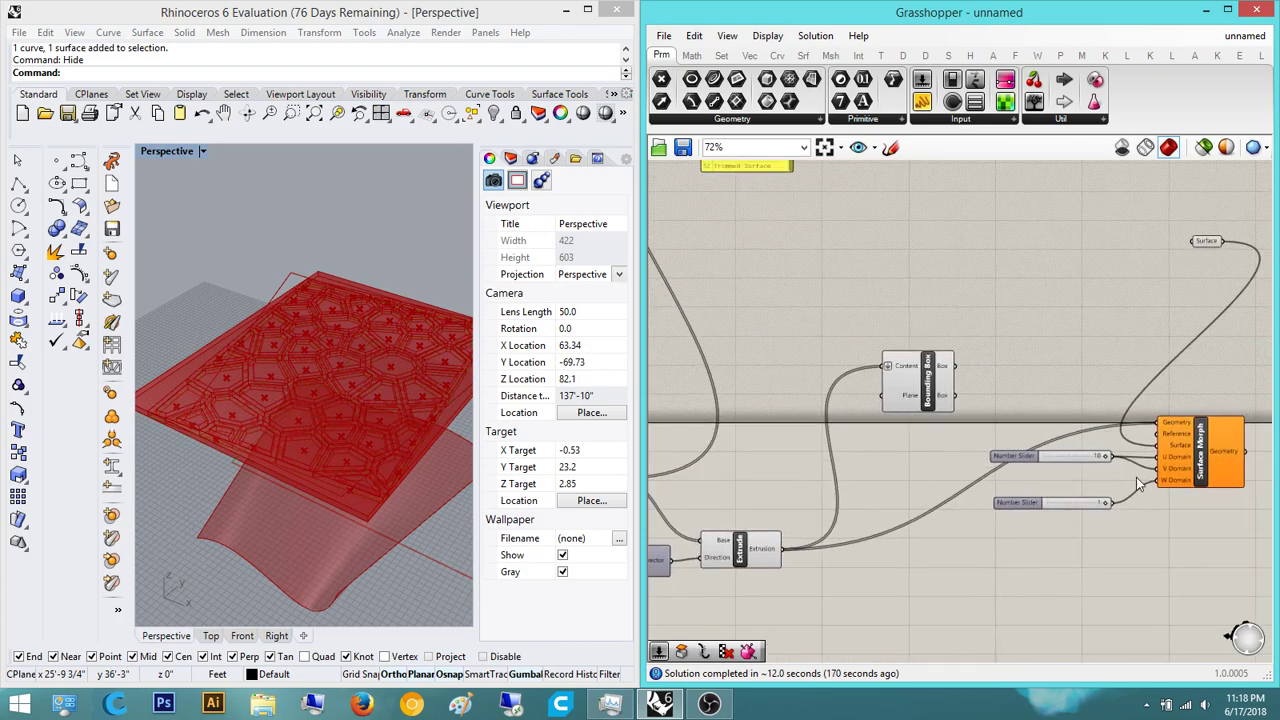
# - Feed Surface Morph's Geometry input from Boundary Surfaces' Surfaces output instead, and connect Bounding Box's first Box output to its Reference input
pyautogui.moveTo(880, 455); pyautogui.dragTo(666, 478)
pyautogui.moveTo(1052, 405); pyautogui.dragTo(843, 424, button='right')
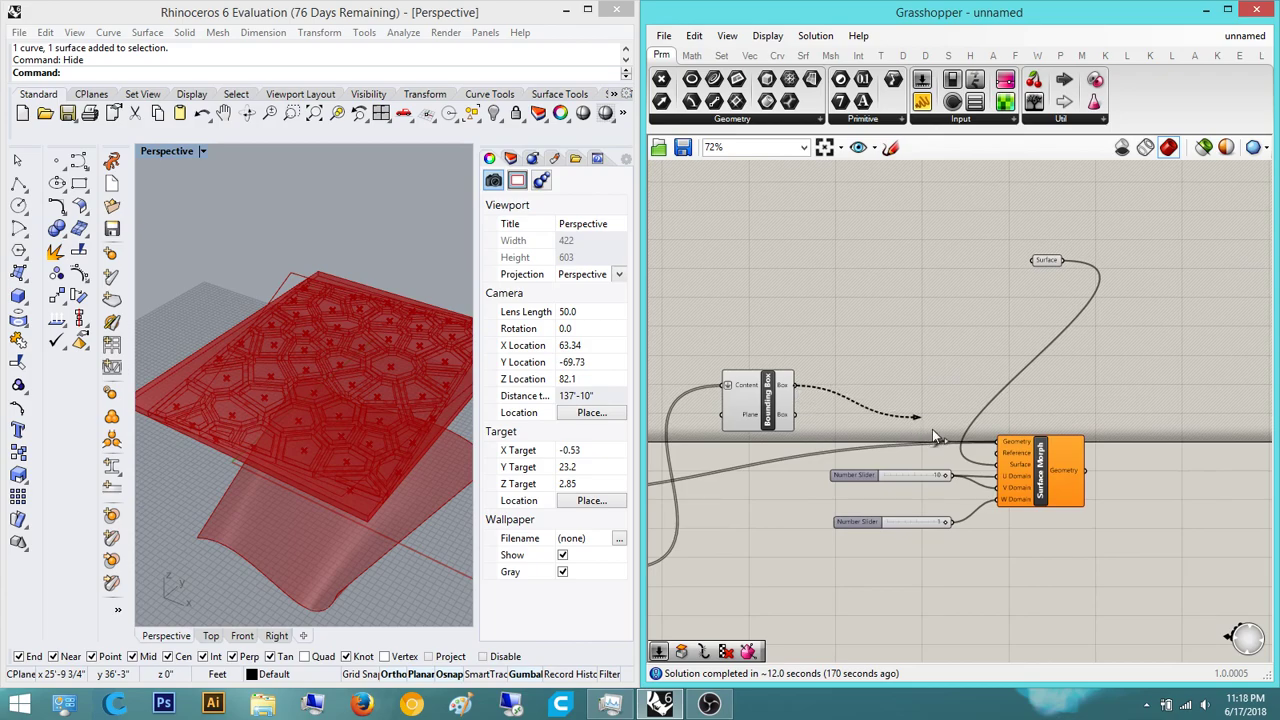
pyautogui.moveTo(996, 462); pyautogui.dragTo(997, 458)
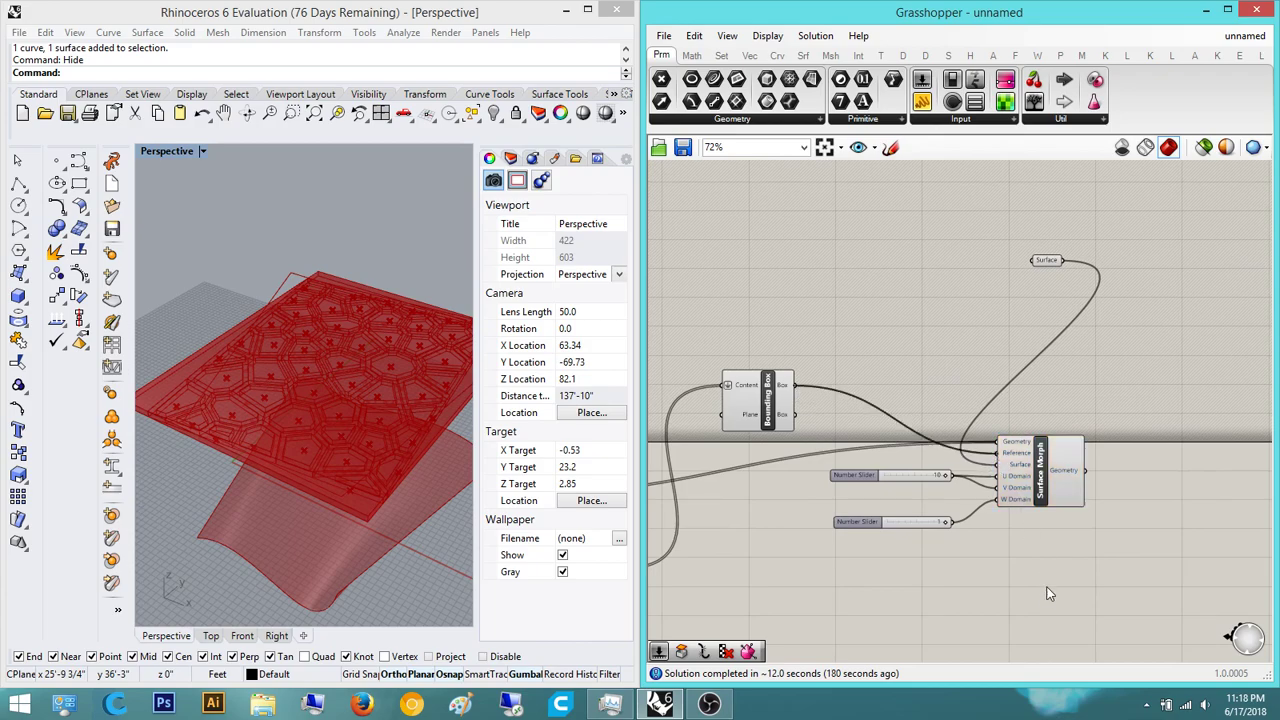
# - Select Surface Morph and examine the size and position of its morphed lattice on the curved surface
pyautogui.click(1046, 474)
pyautogui.moveTo(300, 436); pyautogui.dragTo(390, 385, button='right')
pyautogui.scroll(4, 250, 412)
pyautogui.moveTo(250, 410); pyautogui.dragTo(305, 418, button='right')
pyautogui.scroll(4, 197, 451)
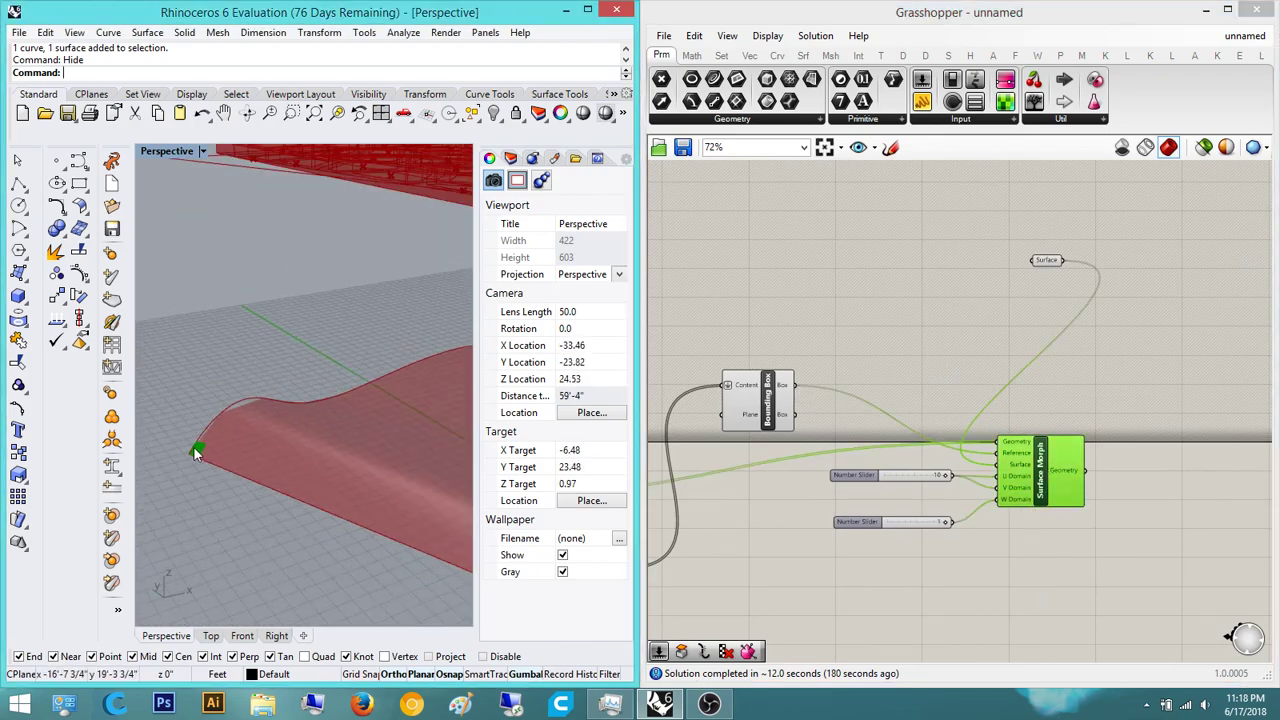
pyautogui.scroll(8, 197, 451)
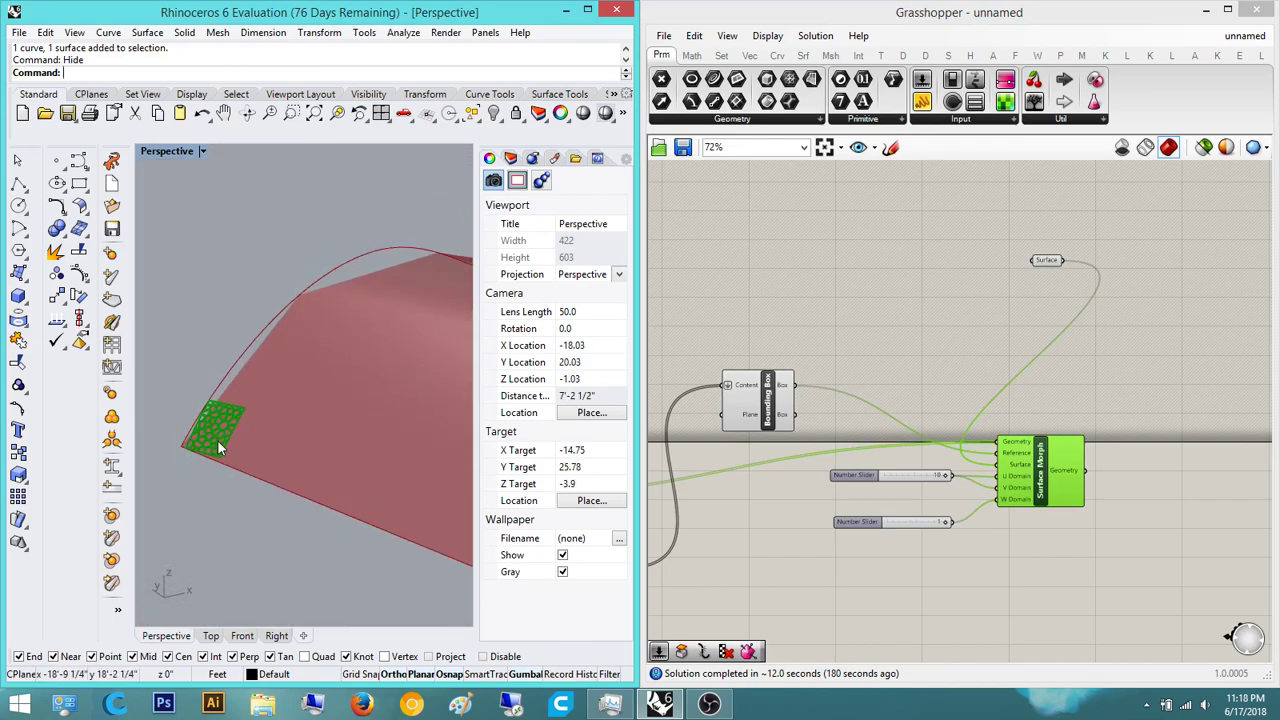
pyautogui.scroll(-12, 217, 439)
pyautogui.moveTo(972, 511); pyautogui.dragTo(1010, 506, button='right')
pyautogui.moveTo(283, 385); pyautogui.dragTo(304, 416, button='right')
pyautogui.scroll(-15, 250, 392)
pyautogui.scroll(8, 318, 413)
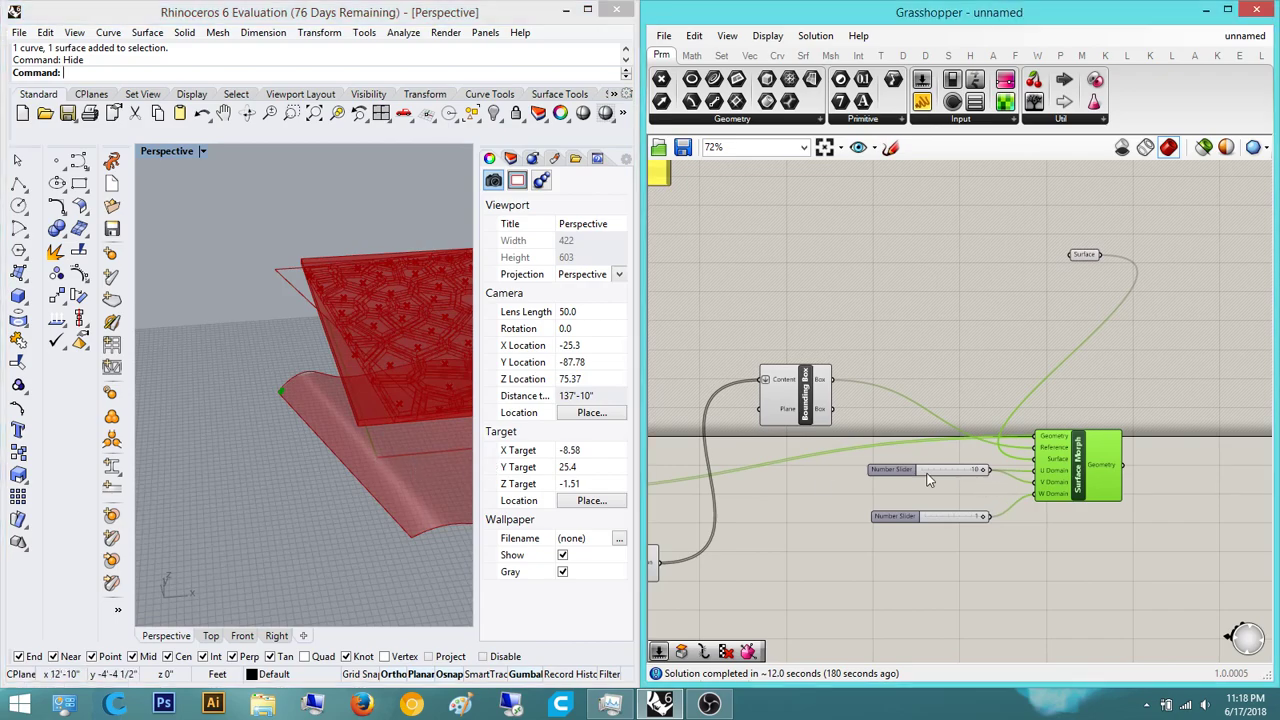
# - Set the maximum of the U and V Domain slider to 1000 and its value to 150
pyautogui.scroll(5, 854, 425)
pyautogui.doubleClick(688, 466)
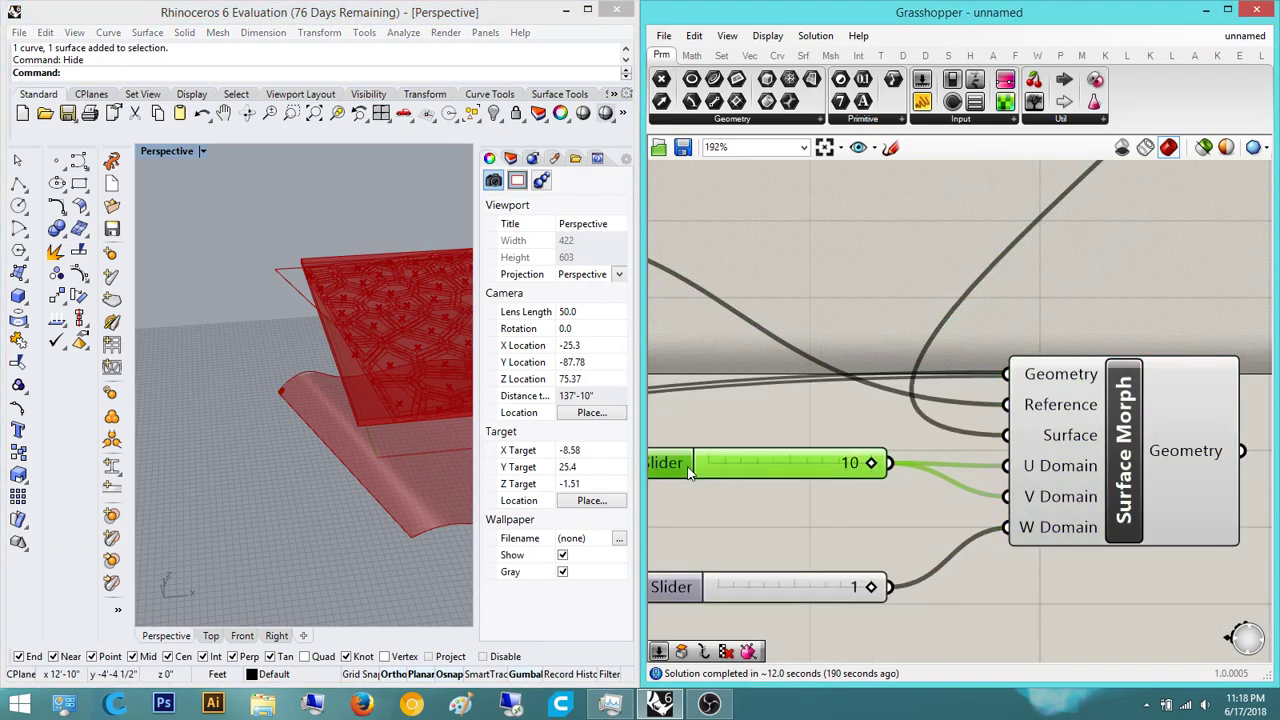
pyautogui.doubleClick(741, 527)
pyautogui.write('1000')
pyautogui.press('Return')
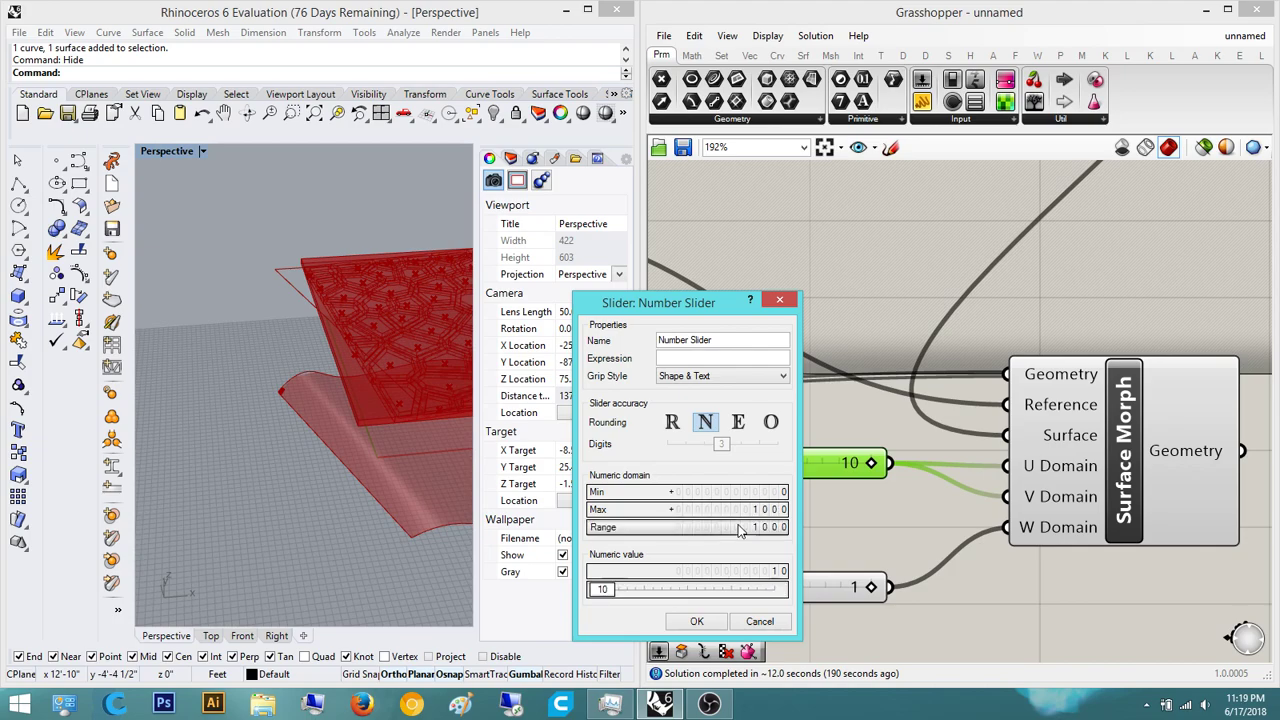
pyautogui.doubleClick(764, 575)
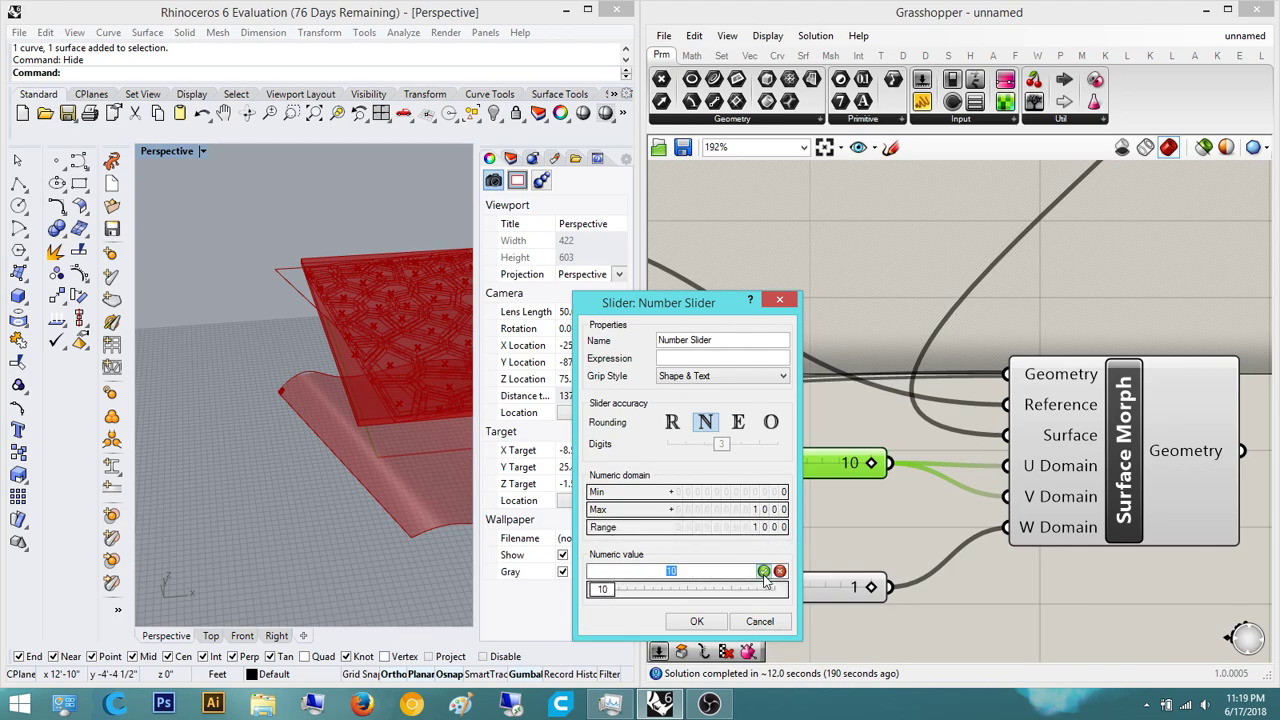
pyautogui.write('150')
pyautogui.press('Return')
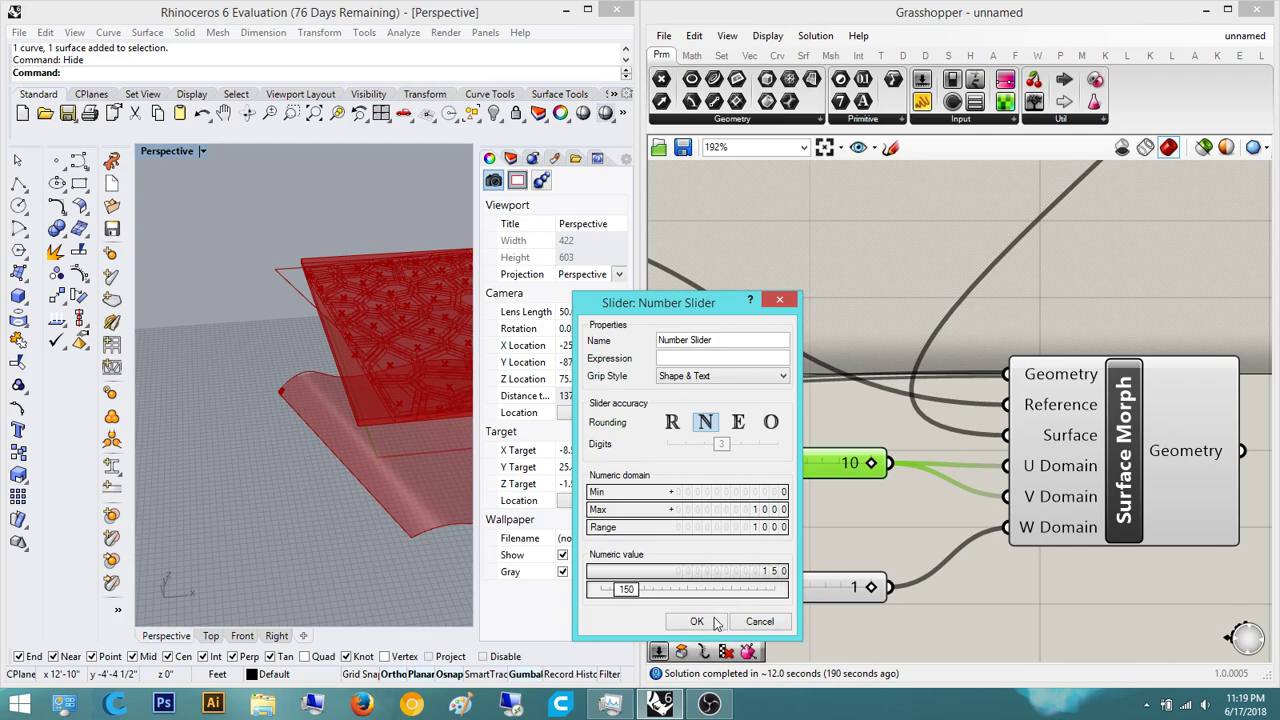
# - Examine the morphed Voronoi lattice up close and from several angles for its coverage and thickness on the curved surface
pyautogui.moveTo(296, 432); pyautogui.dragTo(311, 477, button='right')
pyautogui.scroll(10, 311, 422)
pyautogui.moveTo(325, 420); pyautogui.dragTo(257, 346, button='right')
pyautogui.scroll(-8, 280, 375)
pyautogui.moveTo(270, 420); pyautogui.dragTo(307, 398, button='right')
pyautogui.scroll(4, 290, 408)
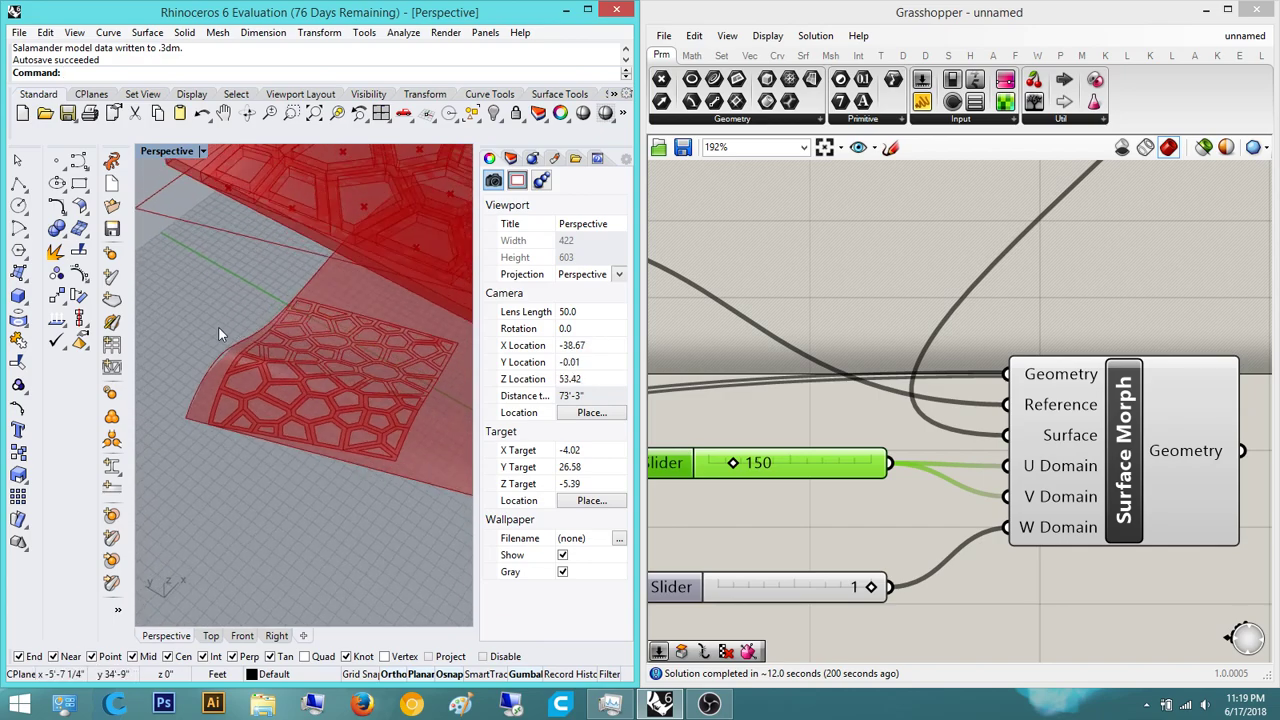
pyautogui.moveTo(396, 440); pyautogui.dragTo(270, 340, button='right')
pyautogui.scroll(10, 373, 419)
pyautogui.scroll(6, 273, 446)
pyautogui.moveTo(254, 446); pyautogui.dragTo(222, 446, button='right')
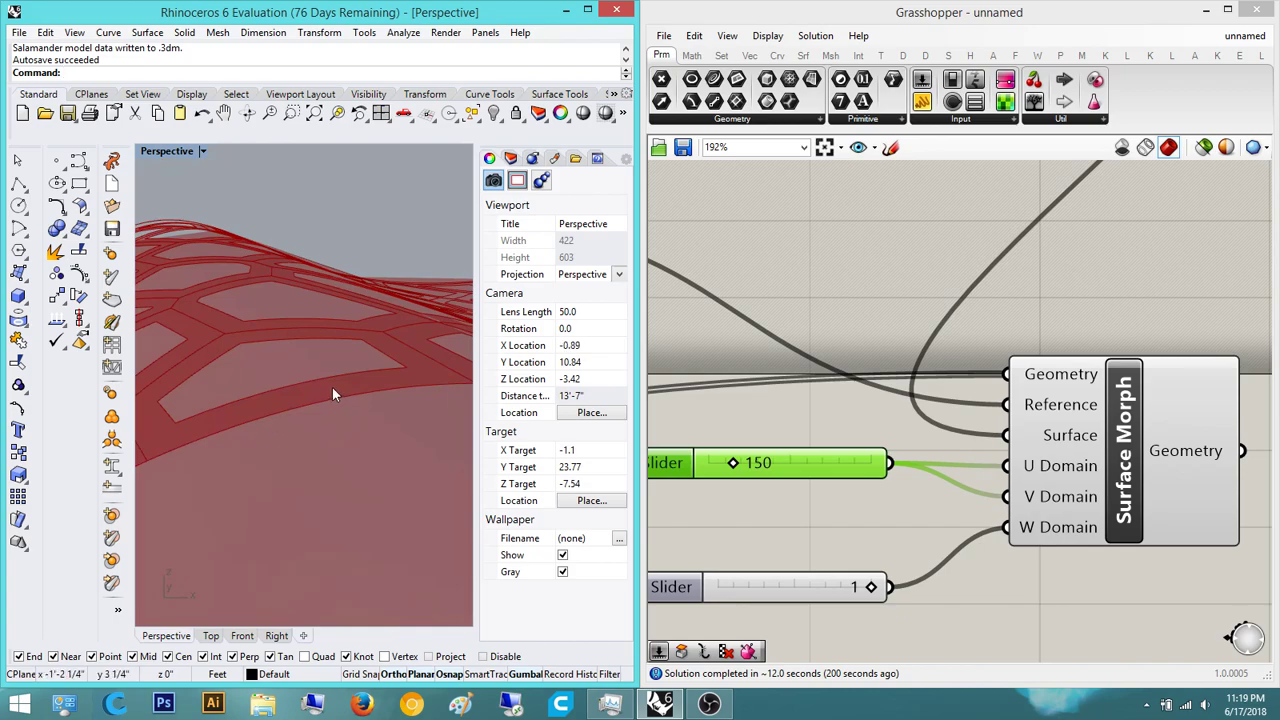
pyautogui.scroll(-10, 292, 403)
pyautogui.moveTo(279, 396); pyautogui.dragTo(385, 492, button='right')
pyautogui.scroll(-10, 291, 415)
pyautogui.scroll(6, 261, 444)
pyautogui.moveTo(261, 444); pyautogui.dragTo(331, 436, button='right')
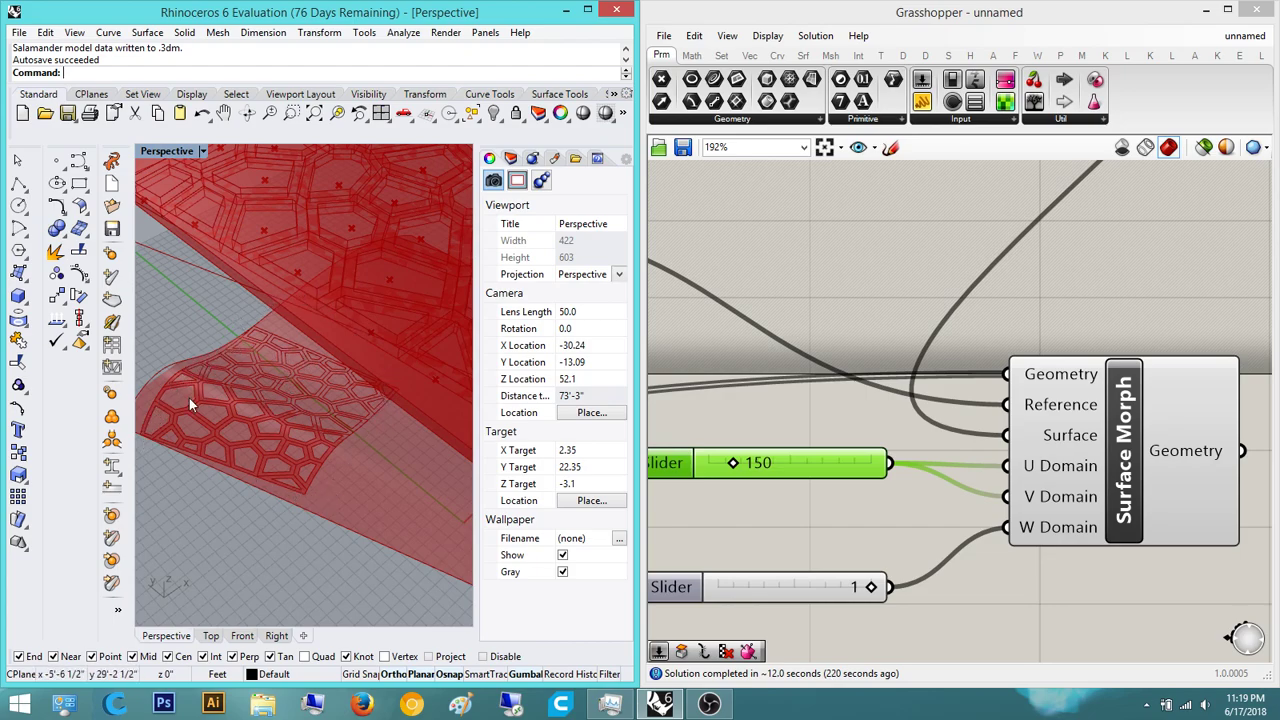
pyautogui.moveTo(298, 374); pyautogui.dragTo(225, 314, button='right')
pyautogui.scroll(4, 298, 444)
pyautogui.scroll(-6, 299, 436)
pyautogui.moveTo(308, 445); pyautogui.dragTo(294, 447, button='right')
pyautogui.moveTo(304, 399)
pyautogui.mouseDown(button='right')
pyautogui.moveTo(279, 413)
pyautogui.moveTo(323, 409)
pyautogui.mouseUp(button='right')
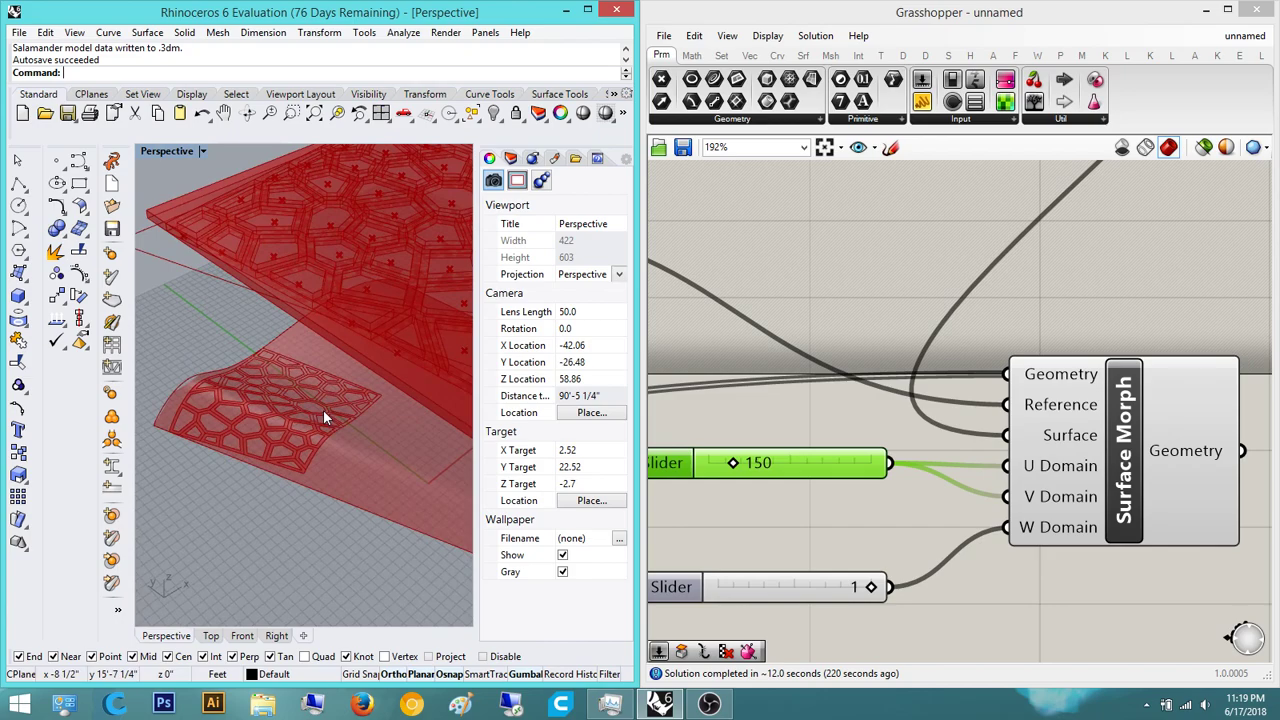
pyautogui.moveTo(808, 488); pyautogui.dragTo(922, 515, button='right')
pyautogui.scroll(3, 909, 466)
pyautogui.scroll(-3, 888, 474)
pyautogui.moveTo(256, 431); pyautogui.dragTo(325, 393, button='right')
pyautogui.scroll(16, 252, 445)
pyautogui.scroll(-5, 325, 393)
# - Replace the source of Surface Morph's Geometry input with Extrude's Extrusion output
pyautogui.scroll(-2, 1086, 370)
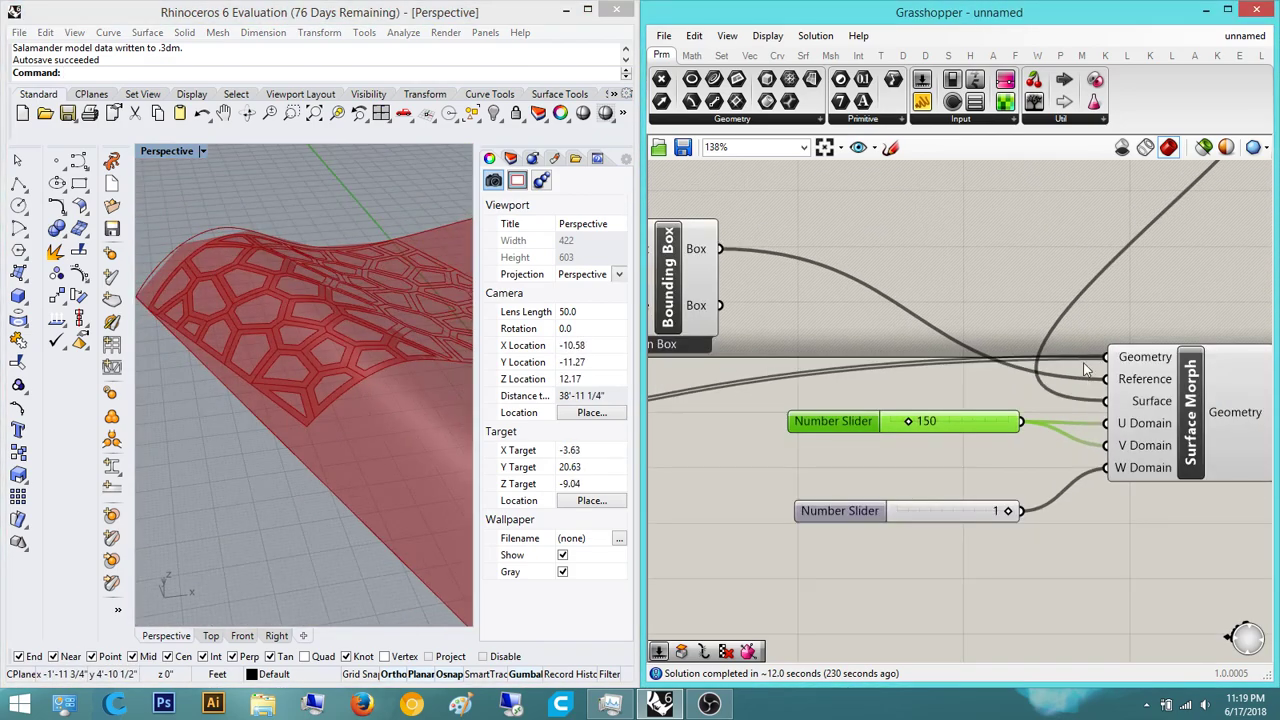
pyautogui.scroll(-6, 1105, 358)
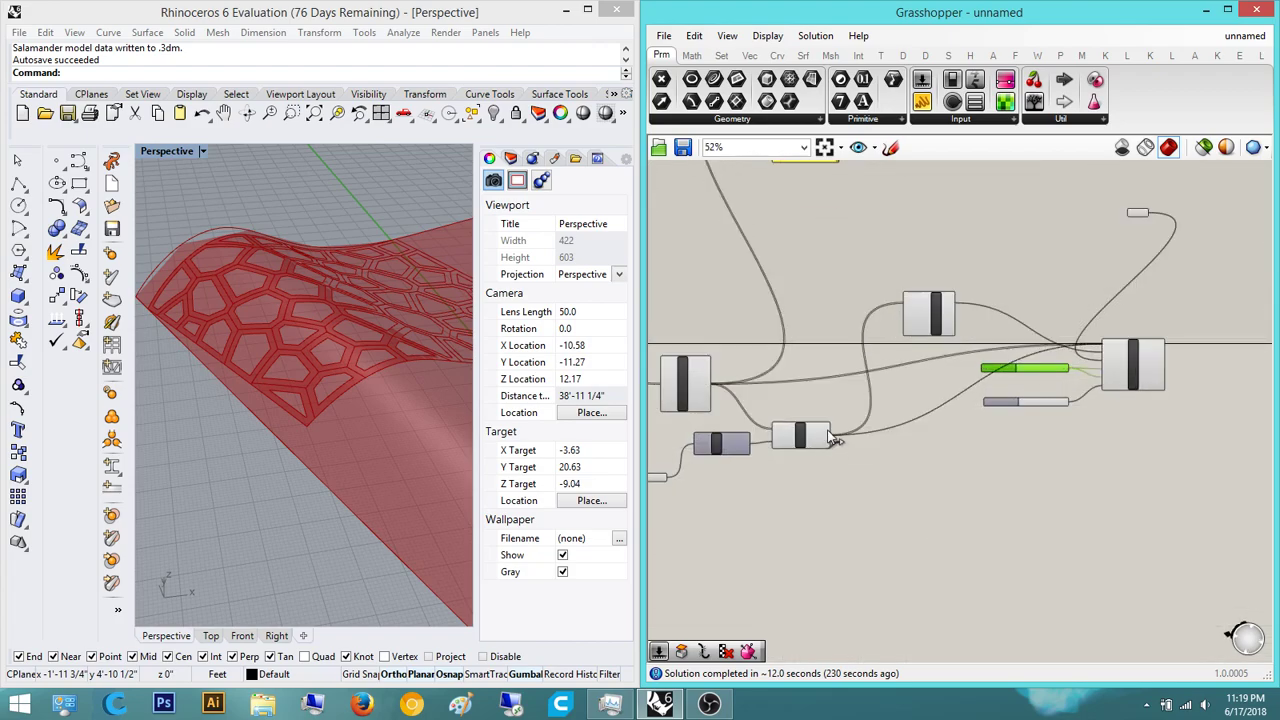
pyautogui.moveTo(828, 428); pyautogui.dragTo(829, 433)
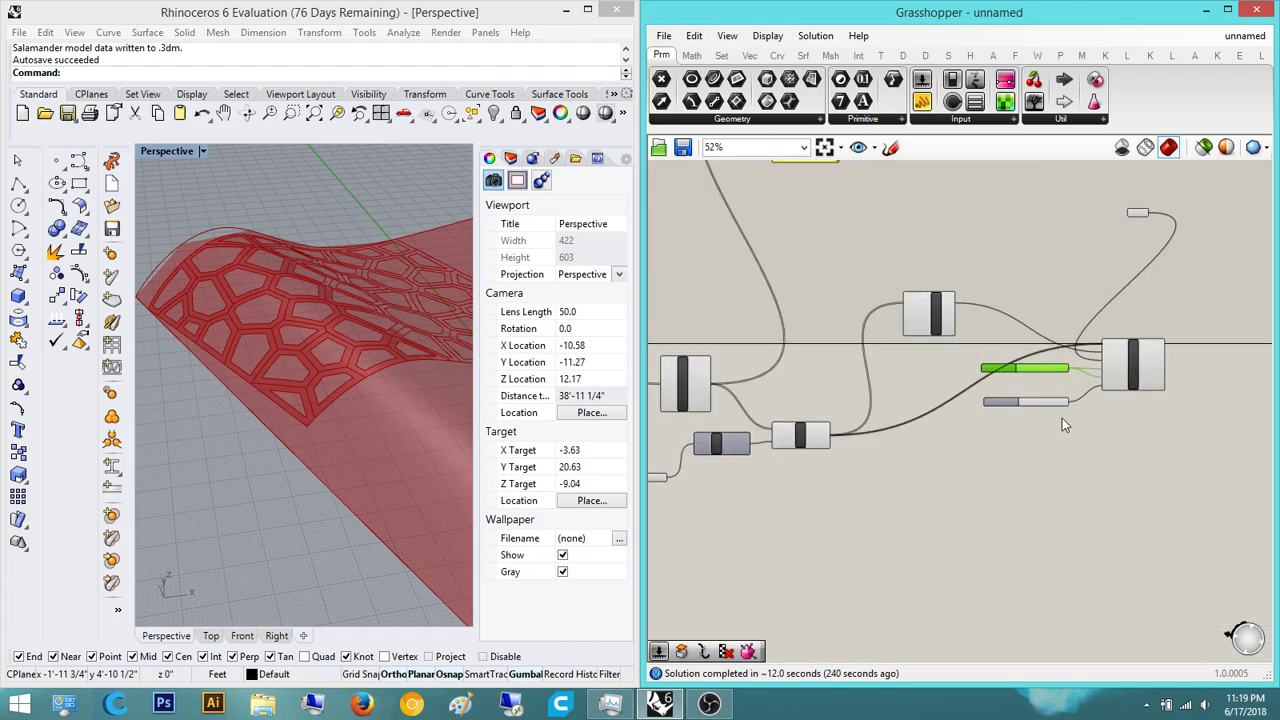
pyautogui.scroll(7, 1015, 419)
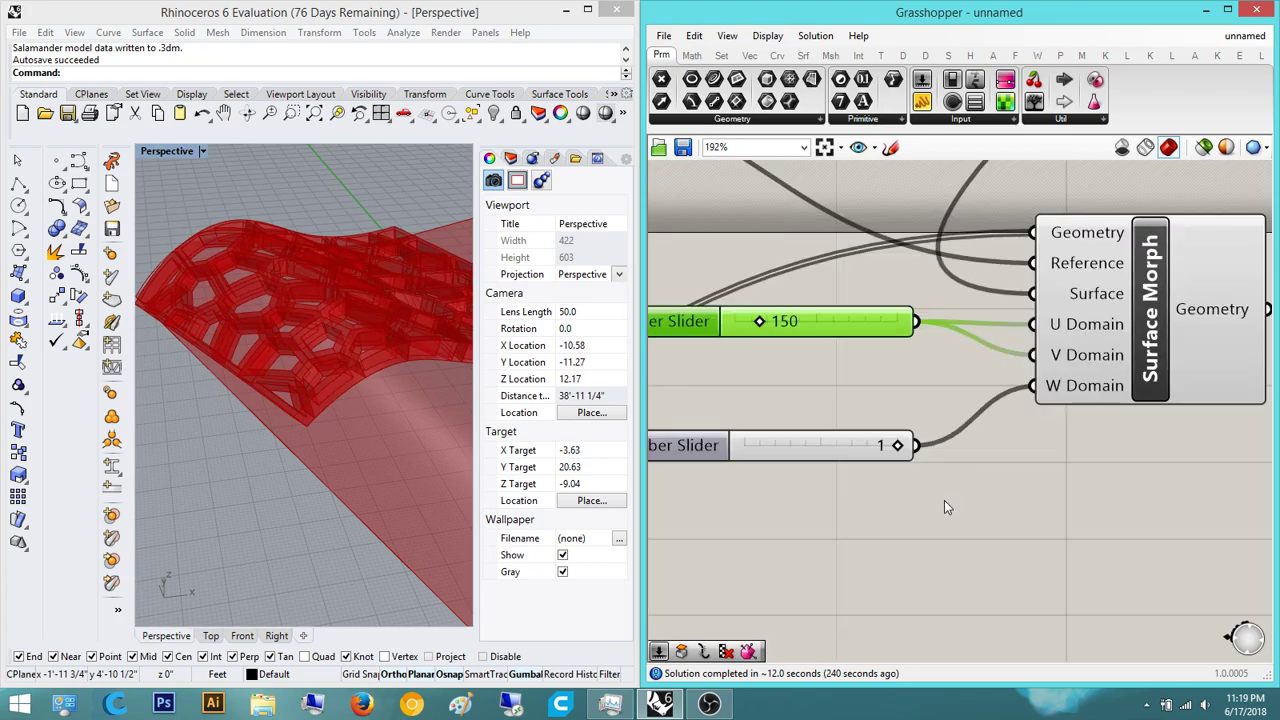
# - Set the U and V Domain slider to 300
pyautogui.moveTo(394, 323); pyautogui.dragTo(349, 336, button='right')
pyautogui.scroll(-10, 321, 326)
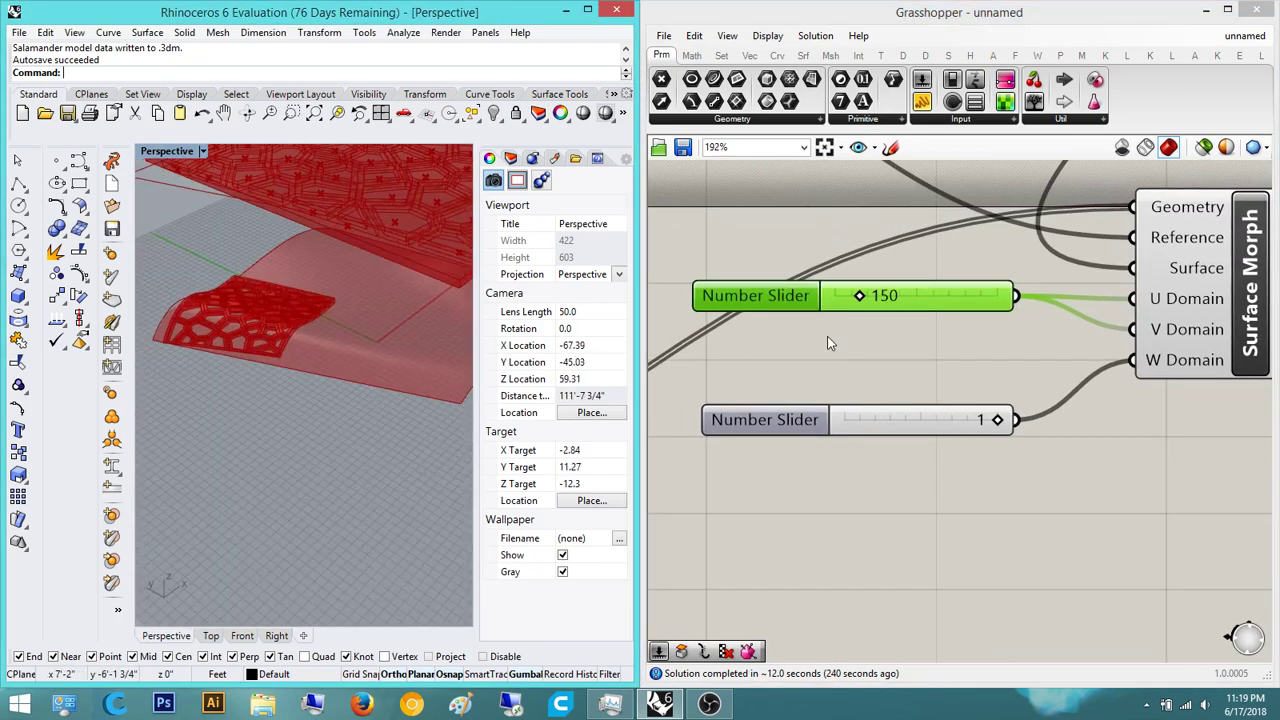
pyautogui.doubleClick(897, 297)
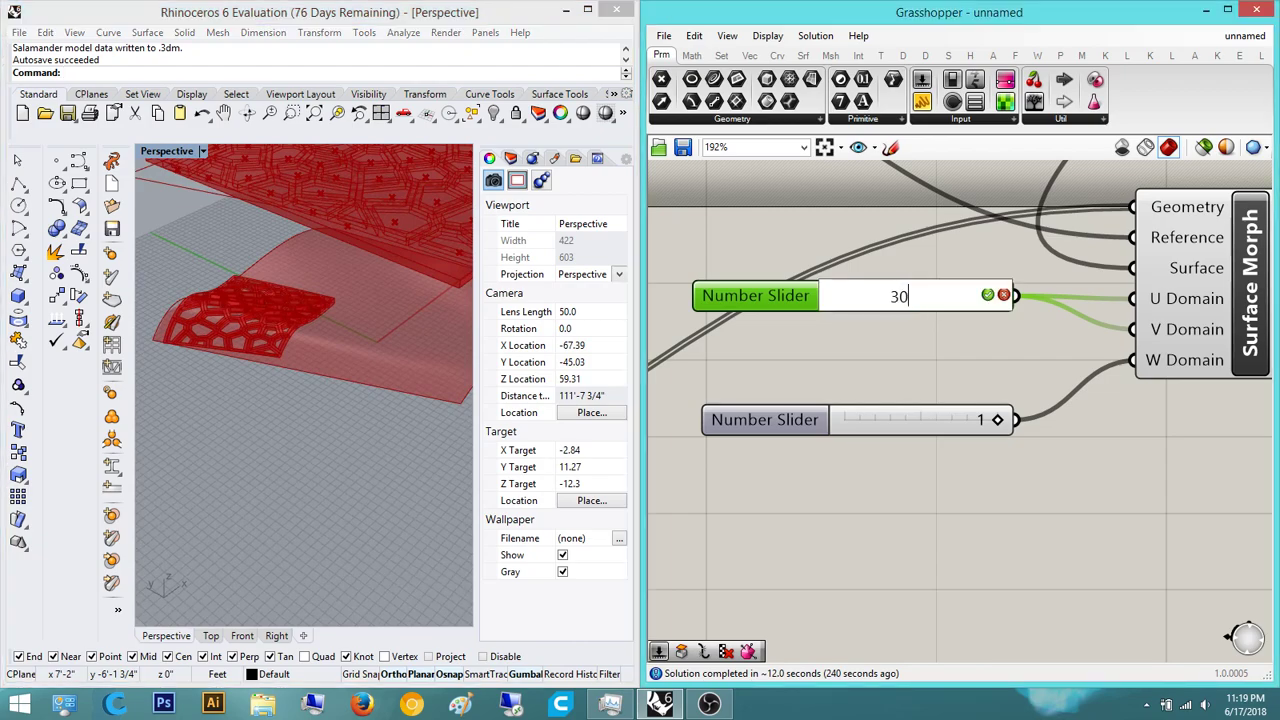
pyautogui.press('Return')
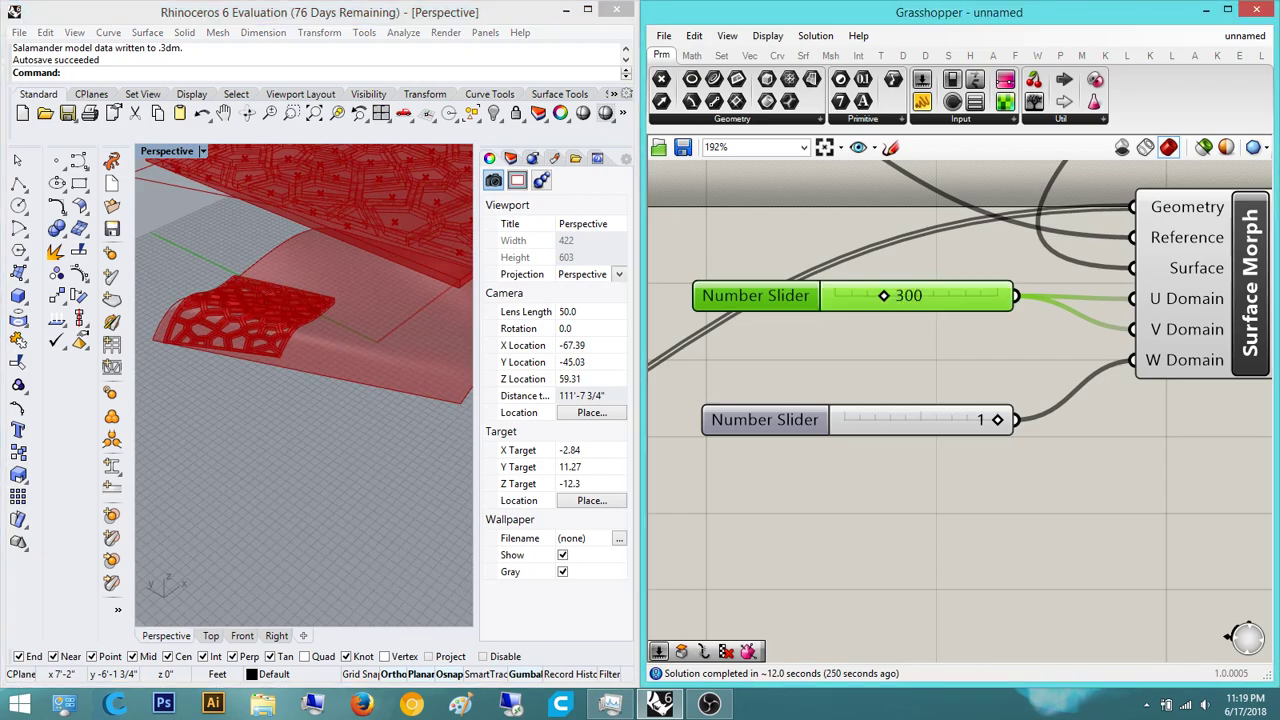
# - Raise the U and V Domain slider to 400
pyautogui.moveTo(278, 391); pyautogui.dragTo(182, 395, button='right')
pyautogui.scroll(-6, 182, 395)
pyautogui.scroll(6, 270, 400)
pyautogui.moveTo(296, 425); pyautogui.dragTo(380, 385, button='right')
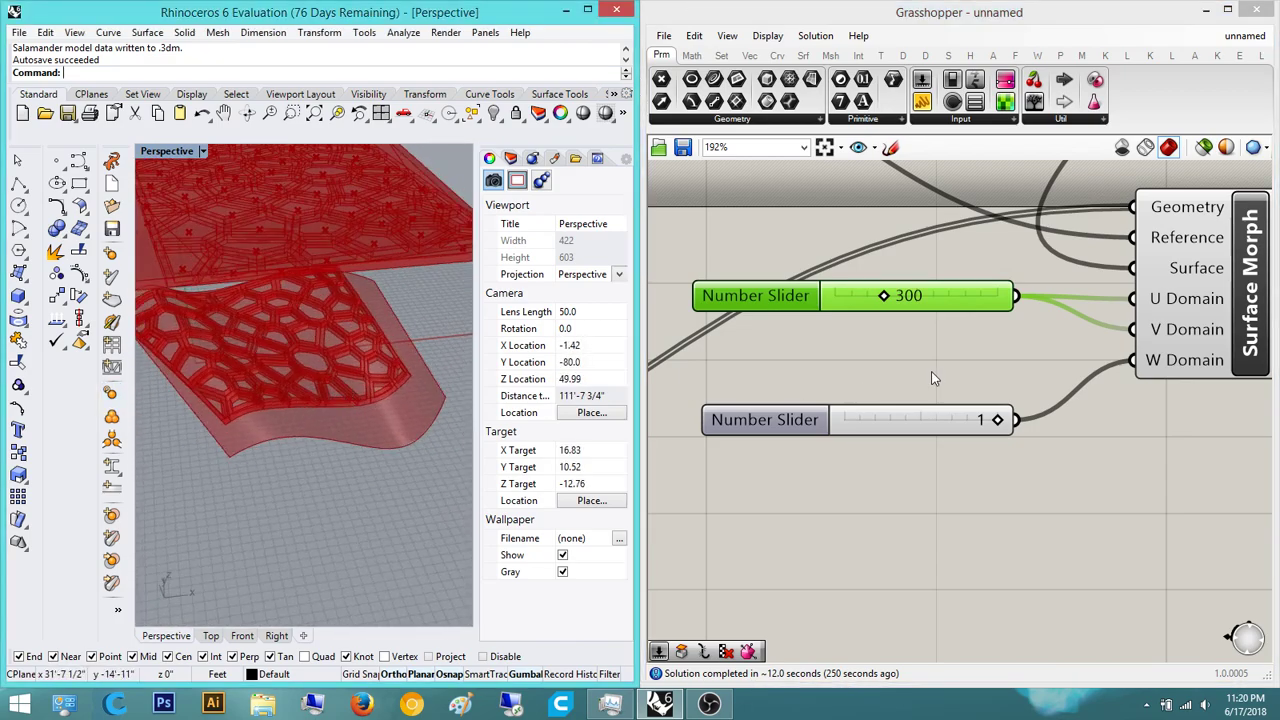
pyautogui.doubleClick(924, 298)
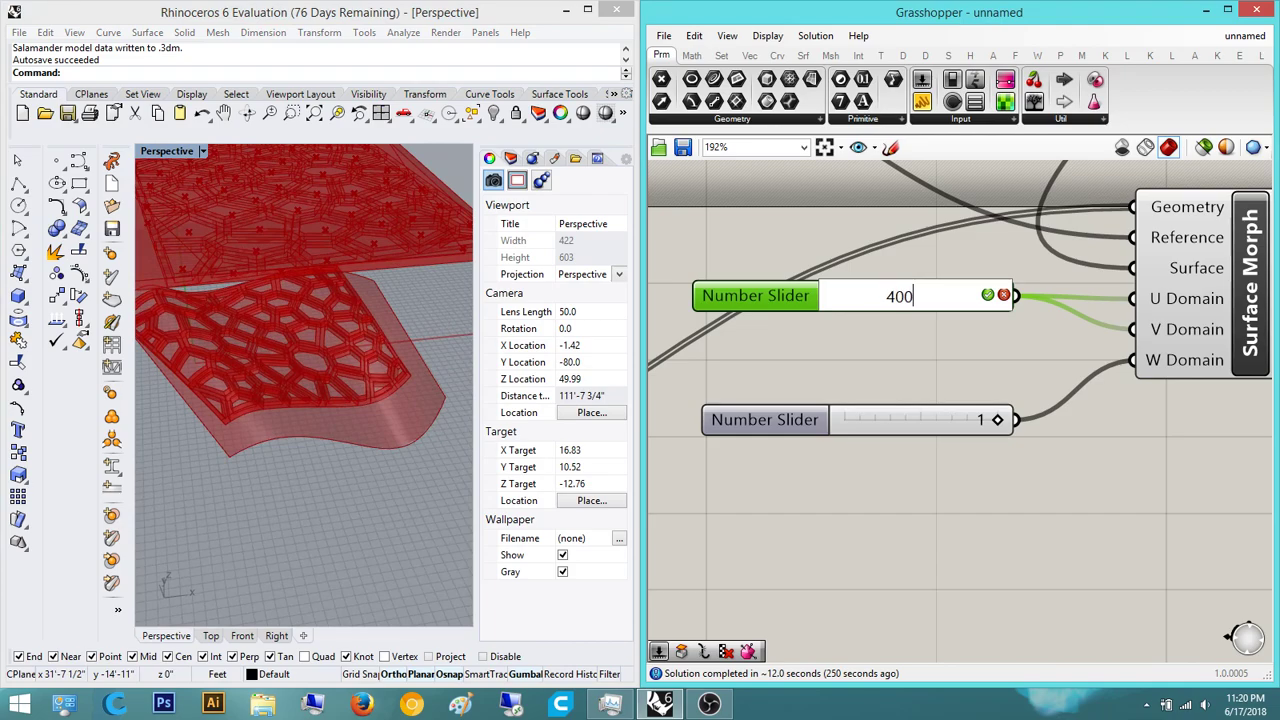
pyautogui.press('Return')
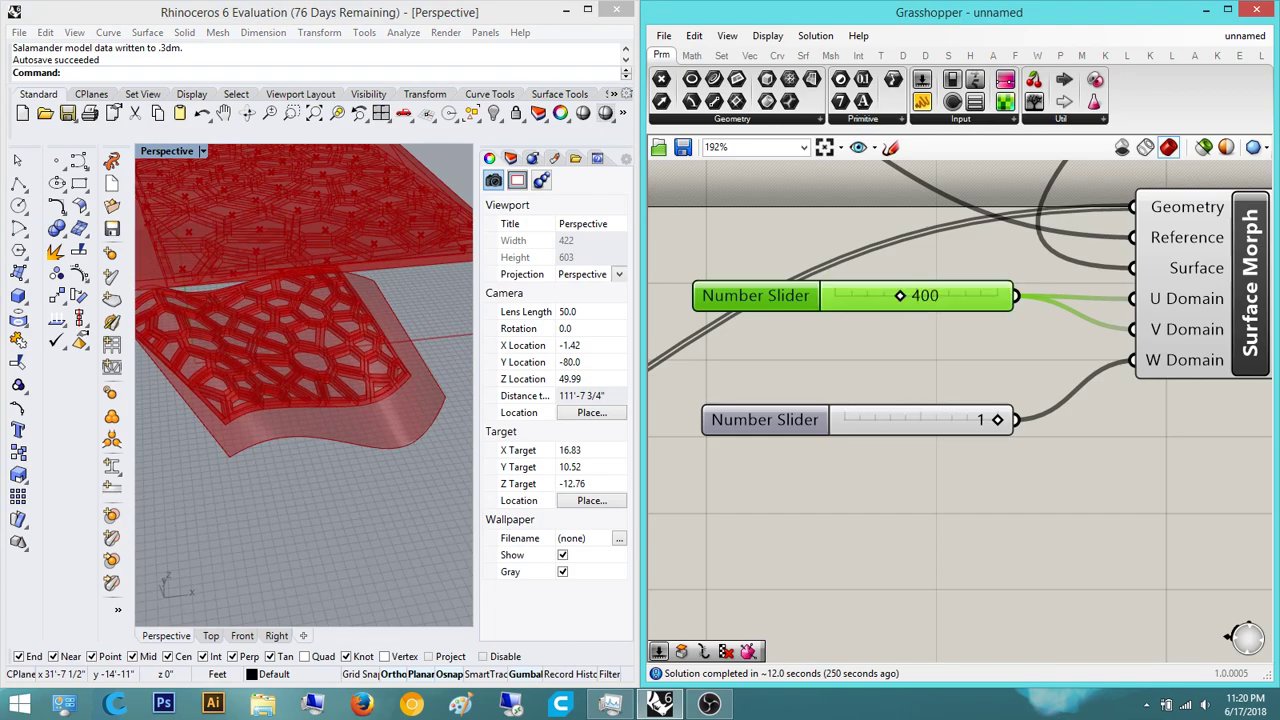
# - Reduce the U and V Domain slider to 380
pyautogui.moveTo(285, 349); pyautogui.dragTo(380, 368, button='right')
pyautogui.scroll(6, 390, 355)
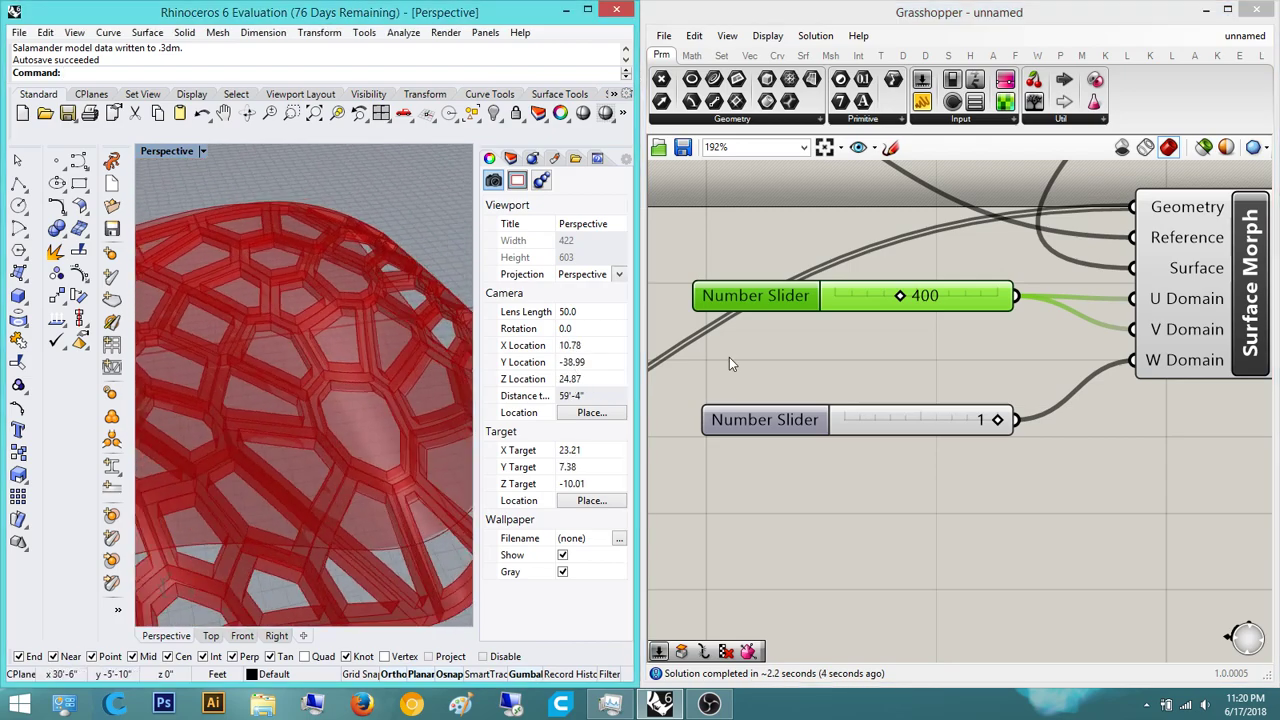
pyautogui.doubleClick(930, 297)
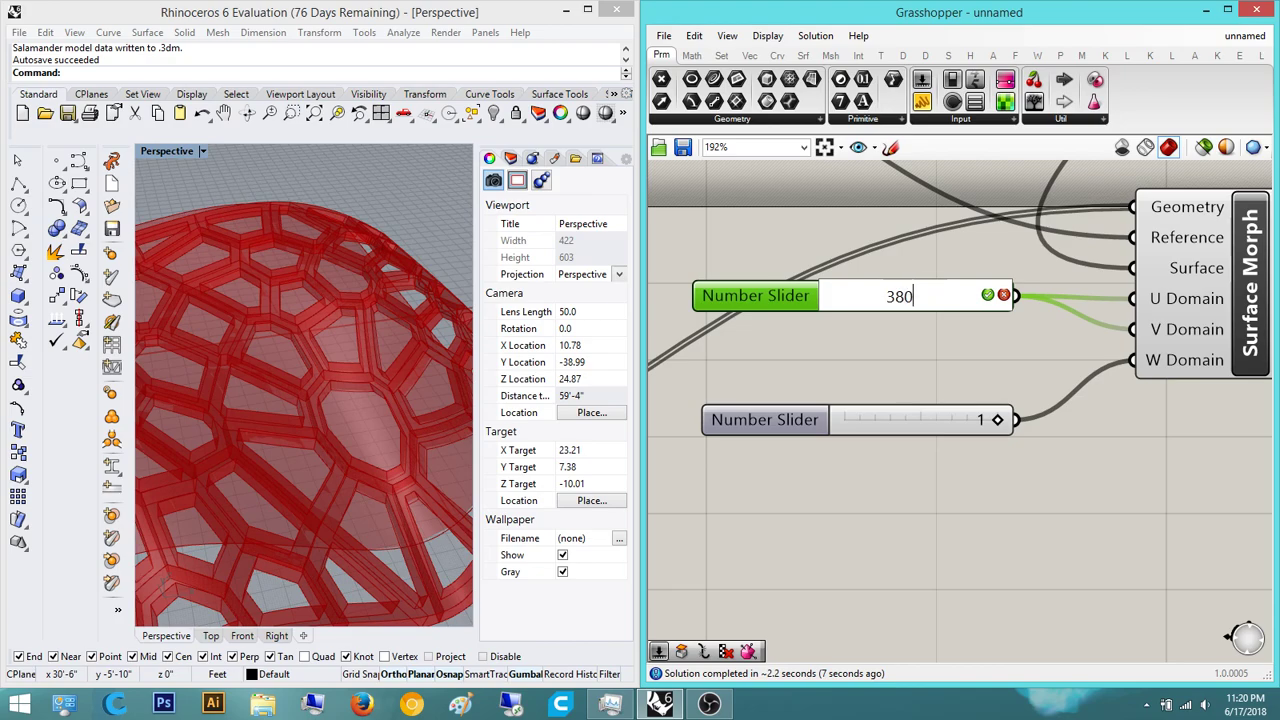
pyautogui.press('Return')
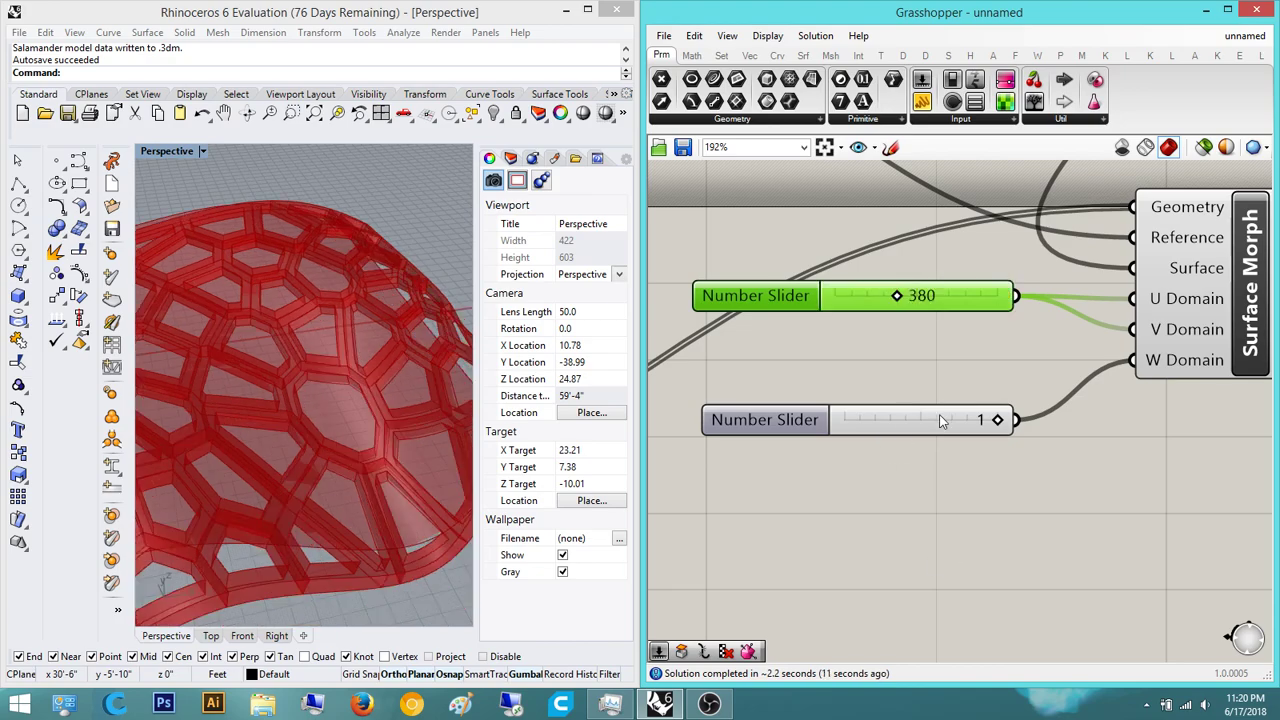
# - Examine the morphed lattice edge-on and review Surface Morph's domain inputs in the definition
pyautogui.moveTo(270, 414); pyautogui.dragTo(413, 400, button='right')
pyautogui.scroll(8, 246, 406)
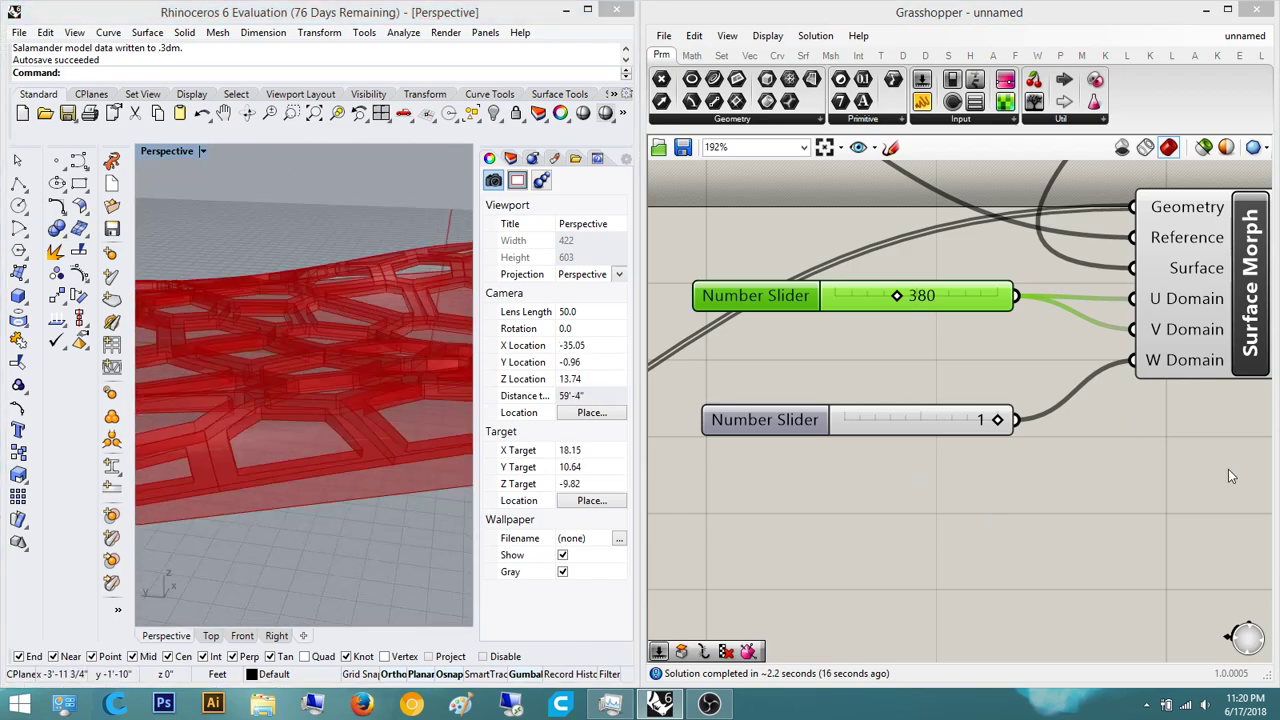
pyautogui.moveTo(1047, 417); pyautogui.dragTo(922, 464, button='right')
pyautogui.scroll(2, 1008, 328)
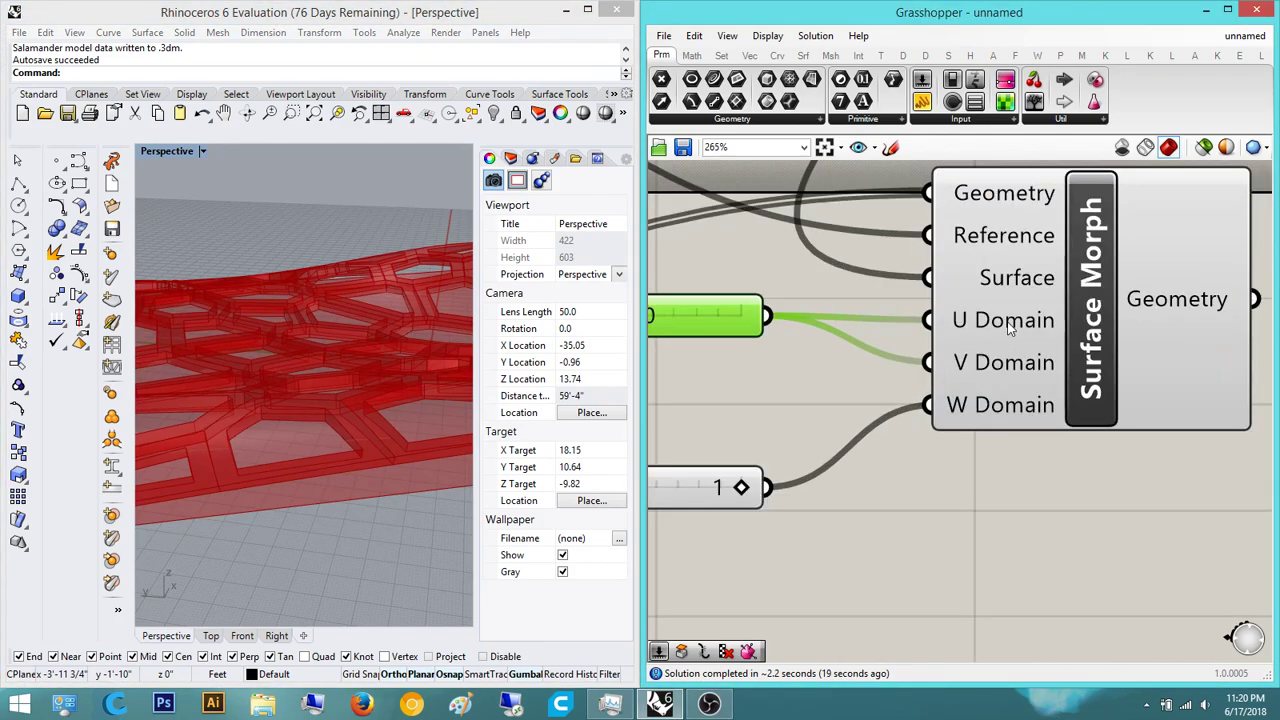
pyautogui.scroll(-10, 958, 355)
pyautogui.moveTo(730, 402); pyautogui.dragTo(846, 439, button='right')
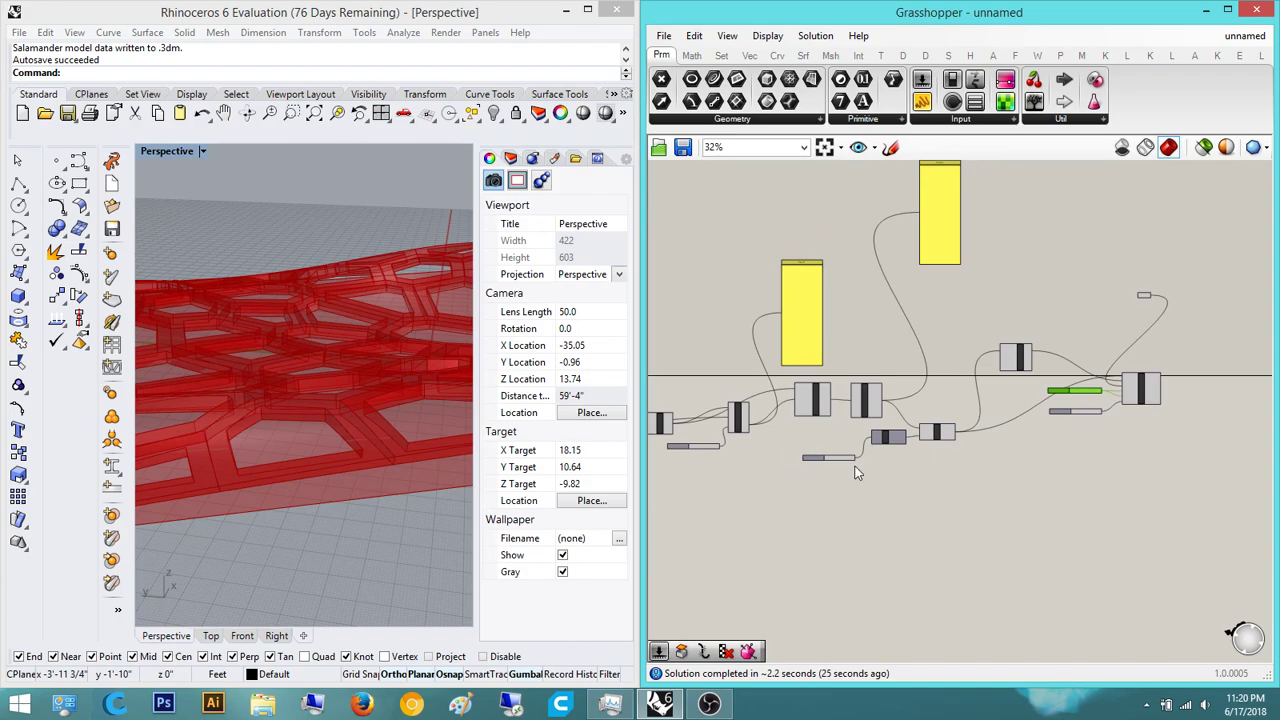
pyautogui.moveTo(990, 477); pyautogui.dragTo(889, 498, button='right')
# - Inspect how the morphed lattice covers the curved surface in the Top and Perspective views
pyautogui.moveTo(335, 438); pyautogui.dragTo(213, 609, button='right')
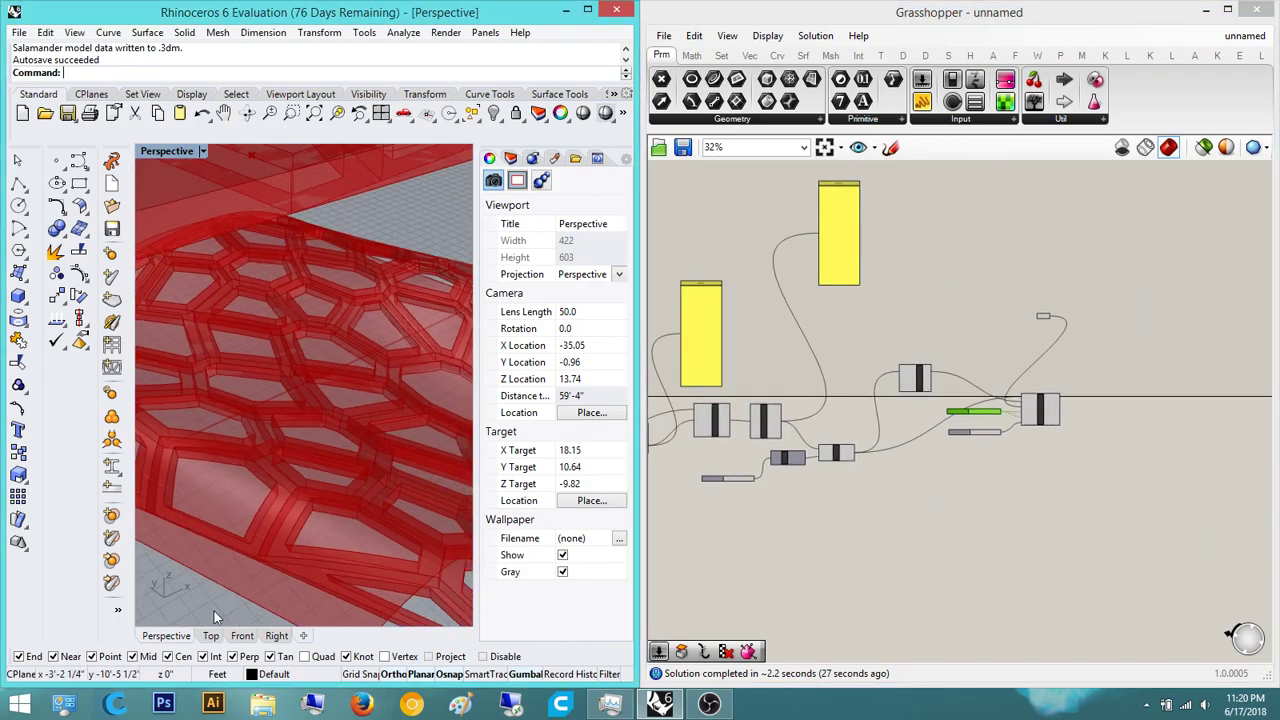
pyautogui.click(211, 635)
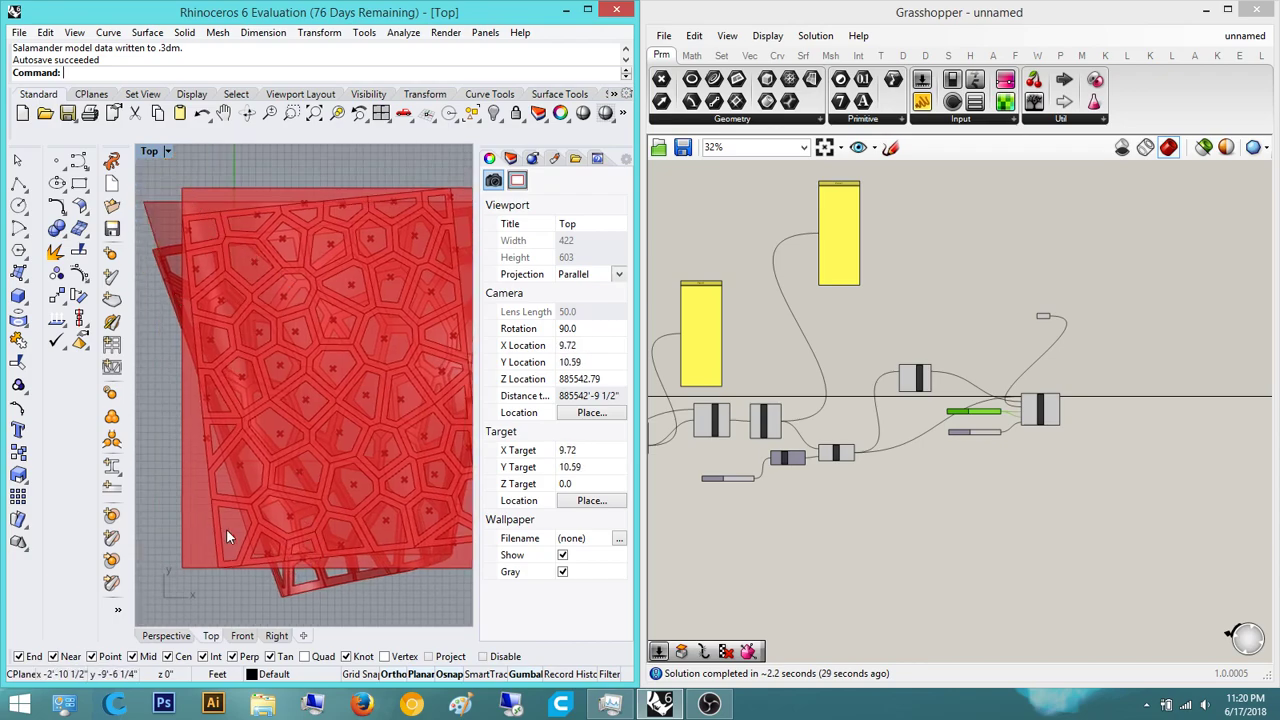
pyautogui.click(170, 636)
pyautogui.moveTo(311, 468); pyautogui.dragTo(256, 386, button='right')
pyautogui.scroll(-7, 257, 386)
pyautogui.scroll(9, 340, 395)
pyautogui.moveTo(342, 396); pyautogui.dragTo(215, 395, button='right')
pyautogui.scroll(4, 284, 380)
pyautogui.moveTo(1061, 412); pyautogui.dragTo(989, 419, button='right')
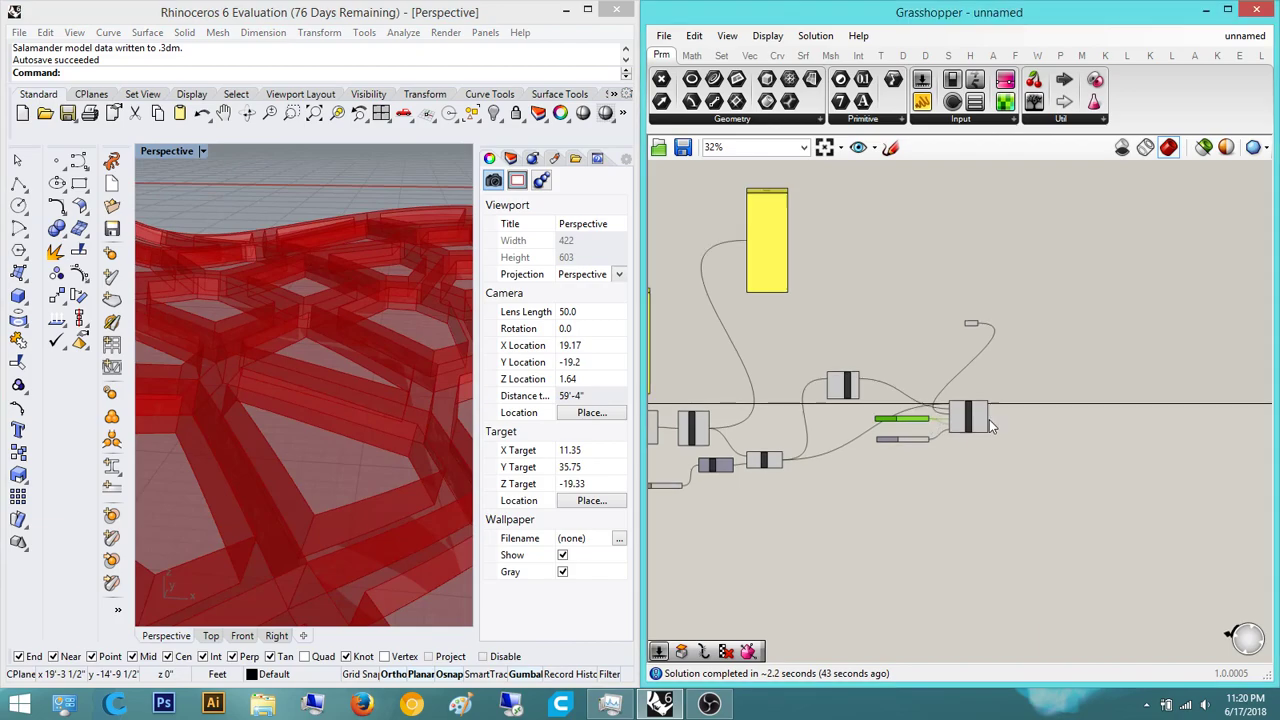
# - Bake the Surface Morph geometry as a group, keeping the default attributes
pyautogui.scroll(3, 989, 419)
pyautogui.rightClick(960, 425)
pyautogui.click(1008, 484)
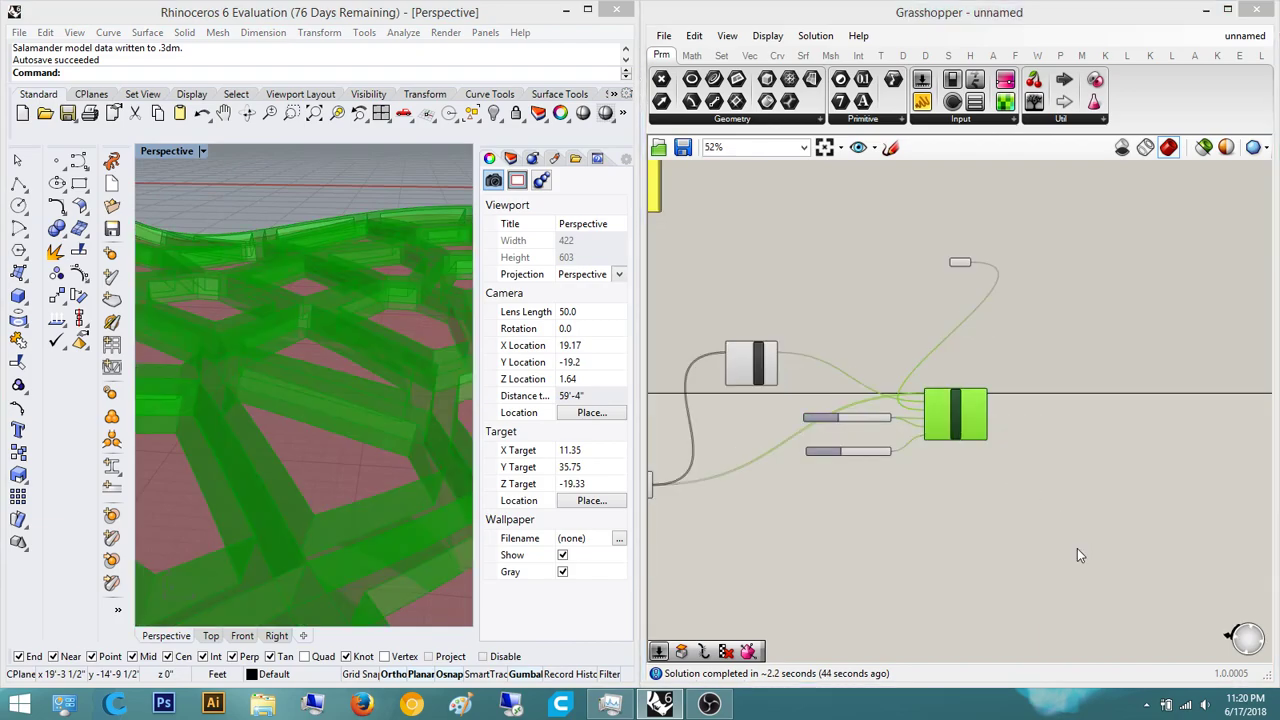
pyautogui.click(1082, 613)
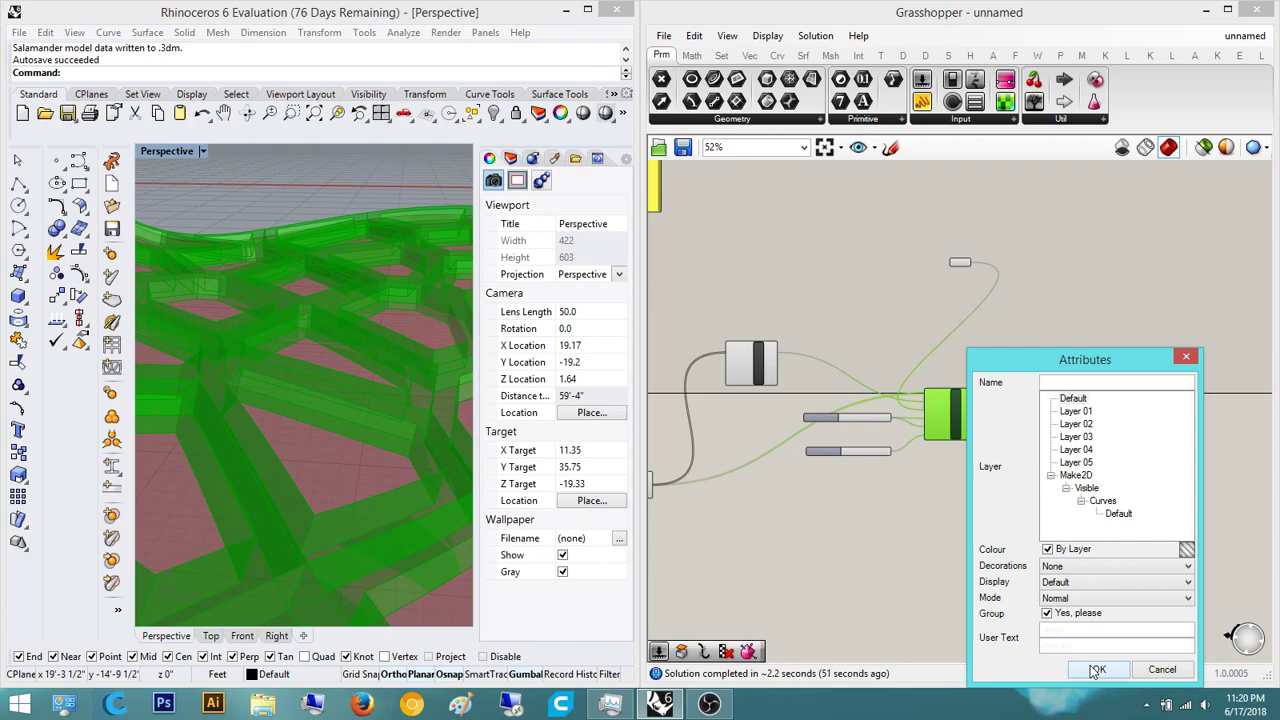
pyautogui.click(1096, 670)
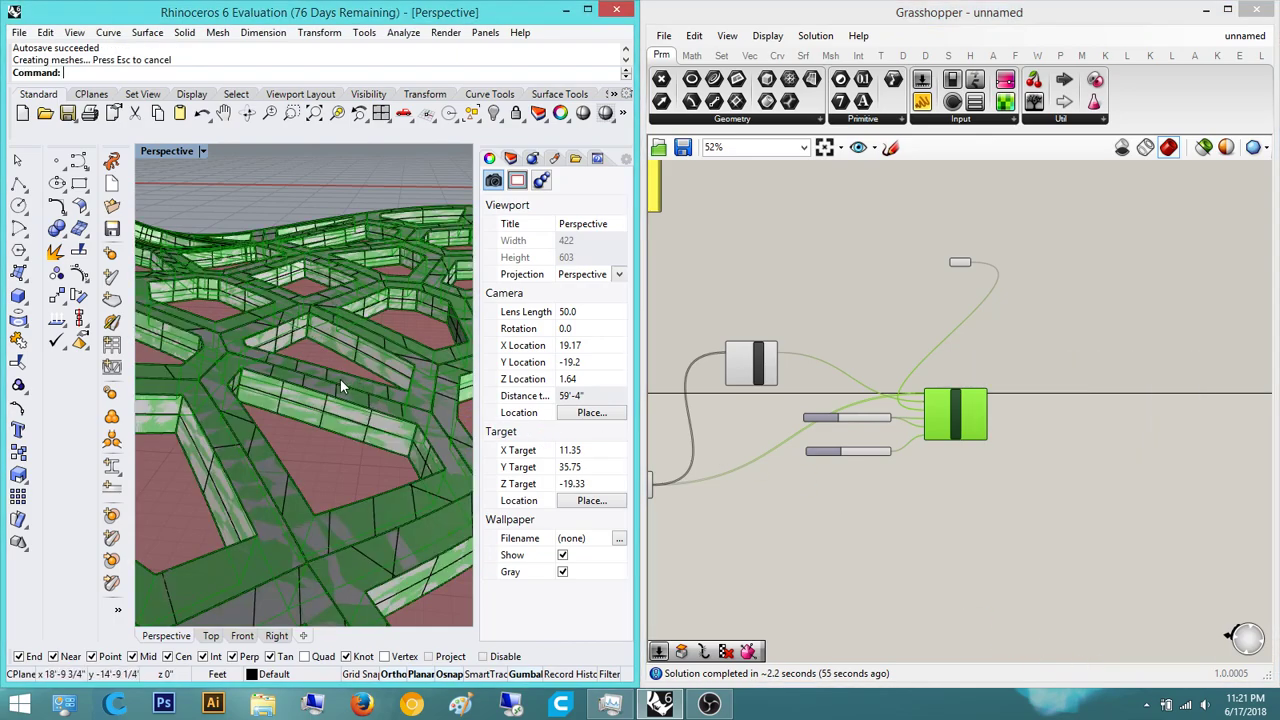
# - Move the baked lattice group along the X axis to sit clear of the Grasshopper preview, and deselect it
pyautogui.moveTo(343, 379); pyautogui.dragTo(236, 380, button='right')
pyautogui.scroll(-3, 303, 407)
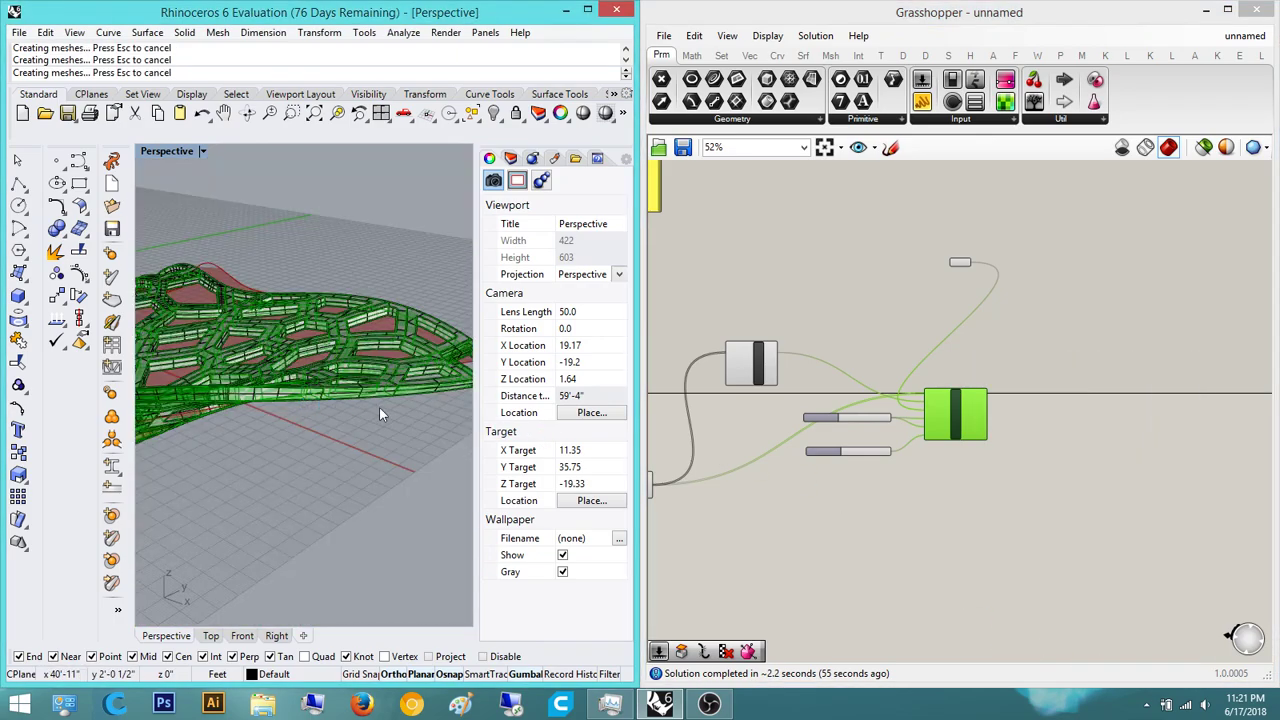
pyautogui.scroll(-8, 379, 407)
pyautogui.moveTo(434, 396); pyautogui.dragTo(376, 399, button='right')
pyautogui.scroll(-4, 416, 410)
pyautogui.scroll(4, 315, 388)
pyautogui.moveTo(276, 380); pyautogui.dragTo(320, 406, button='right')
pyautogui.scroll(2, 316, 394)
pyautogui.scroll(-6, 355, 391)
pyautogui.scroll(6, 346, 400)
pyautogui.click(343, 404)
pyautogui.scroll(-4, 343, 405)
pyautogui.scroll(-2, 343, 405)
pyautogui.moveTo(419, 401); pyautogui.dragTo(224, 402)
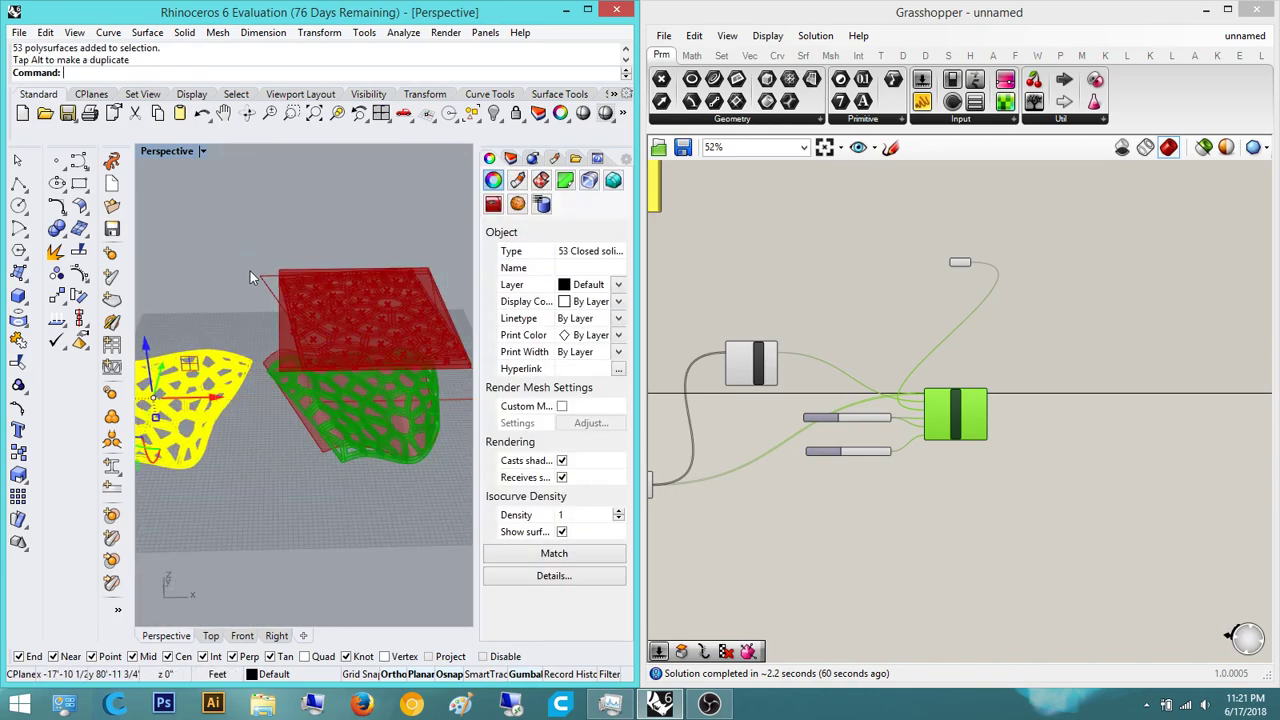
pyautogui.click(250, 278)
# - Examine the baked lattice's struts, joints and thickness up close in the Perspective view
pyautogui.moveTo(250, 280); pyautogui.dragTo(246, 330, button='right')
pyautogui.scroll(4, 208, 410)
pyautogui.click(212, 420)
pyautogui.moveTo(212, 420); pyautogui.dragTo(250, 400, button='right')
pyautogui.click(235, 300)
pyautogui.scroll(3, 236, 449)
pyautogui.moveTo(236, 470); pyautogui.dragTo(325, 428, button='right')
pyautogui.scroll(8, 236, 449)
pyautogui.scroll(-3, 325, 428)
pyautogui.moveTo(186, 405); pyautogui.dragTo(214, 414, button='right')
pyautogui.scroll(-9, 214, 414)
pyautogui.moveTo(350, 404); pyautogui.dragTo(380, 412, button='right')
pyautogui.scroll(5, 380, 412)
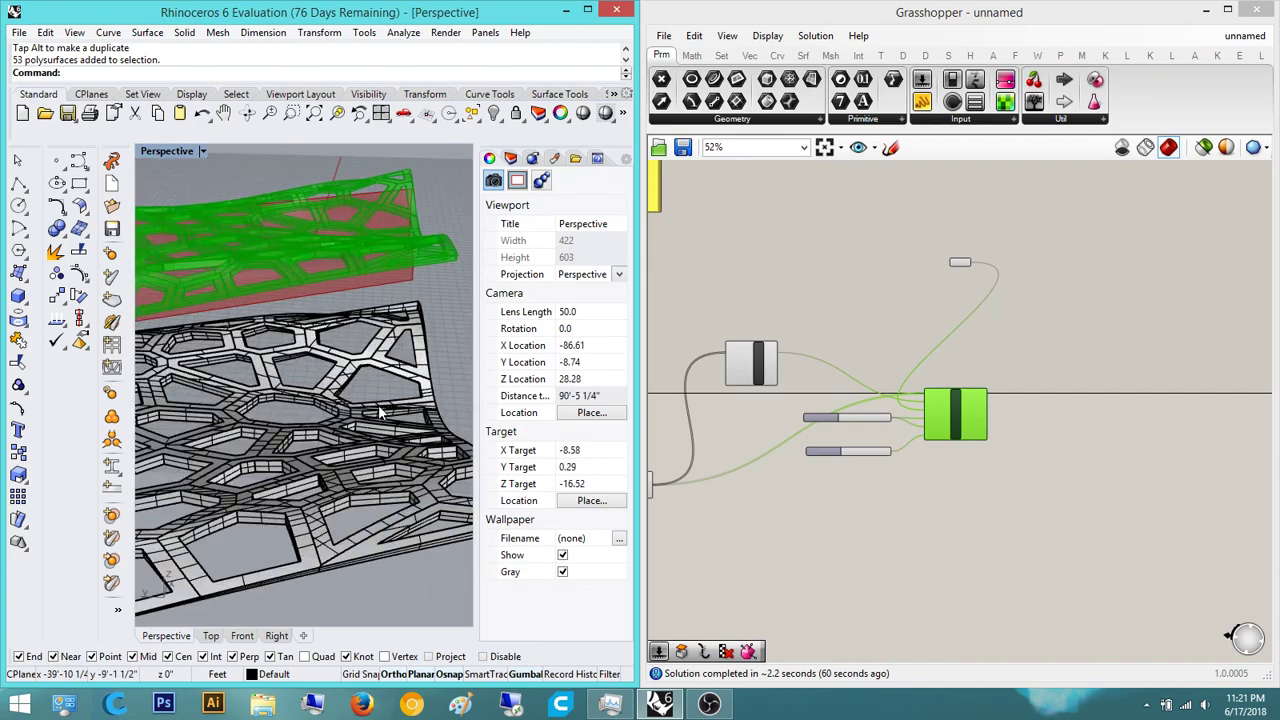
pyautogui.scroll(6, 380, 412)
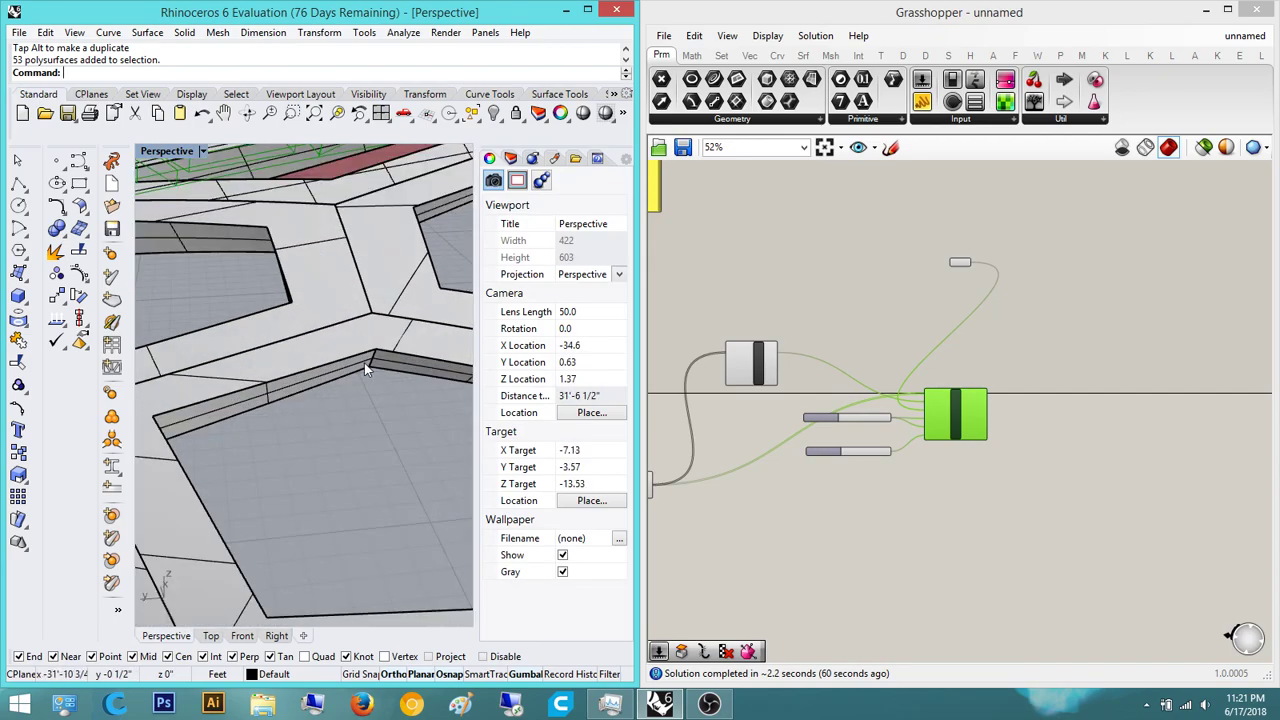
# - Review the definition from Surface Morph back through Extrude and Region Difference to the GhPython Script component
pyautogui.scroll(-8, 366, 370)
pyautogui.moveTo(836, 370); pyautogui.dragTo(958, 368, button='right')
pyautogui.scroll(-2, 958, 370)
pyautogui.scroll(4, 802, 424)
pyautogui.moveTo(802, 424); pyautogui.dragTo(1058, 410, button='right')
pyautogui.click(776, 393)
pyautogui.moveTo(959, 421); pyautogui.dragTo(1189, 414, button='right')
pyautogui.click(858, 432)
pyautogui.click(817, 281)
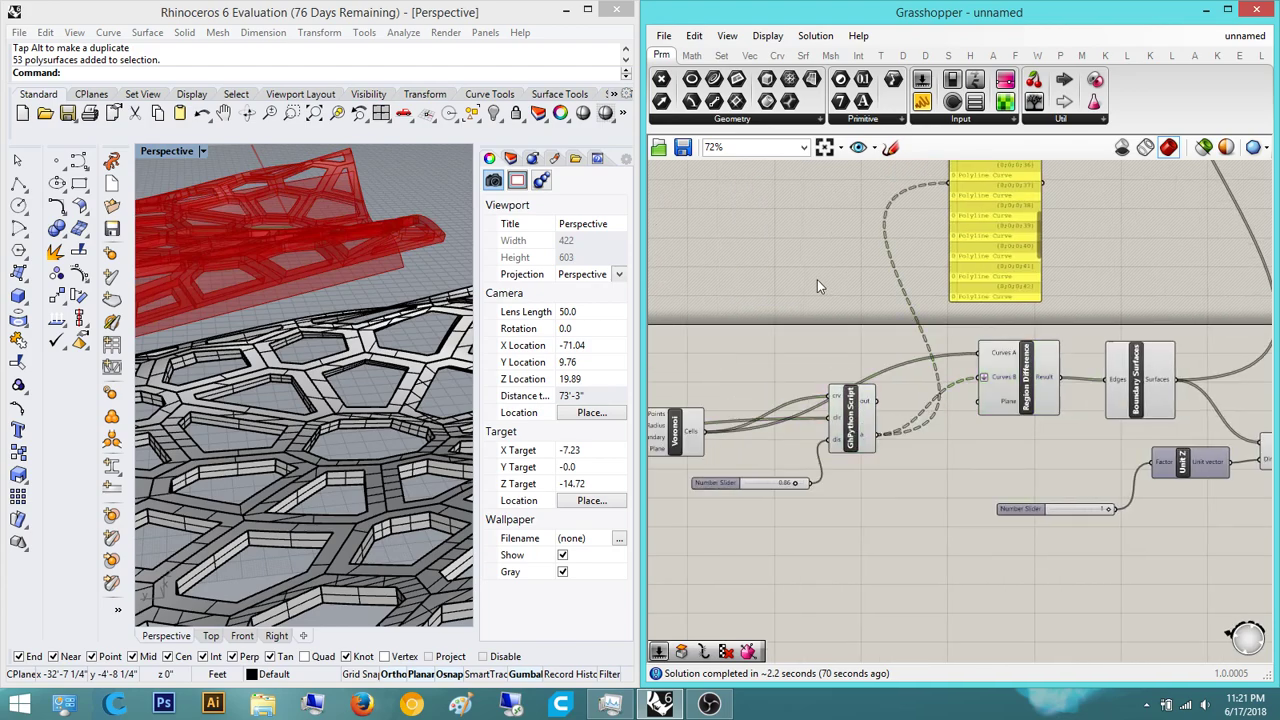
pyautogui.moveTo(809, 332); pyautogui.dragTo(880, 316, button='right')
pyautogui.scroll(3, 750, 430)
pyautogui.moveTo(1092, 367); pyautogui.dragTo(894, 350, button='right')
pyautogui.click(960, 338)
pyautogui.click(946, 219)
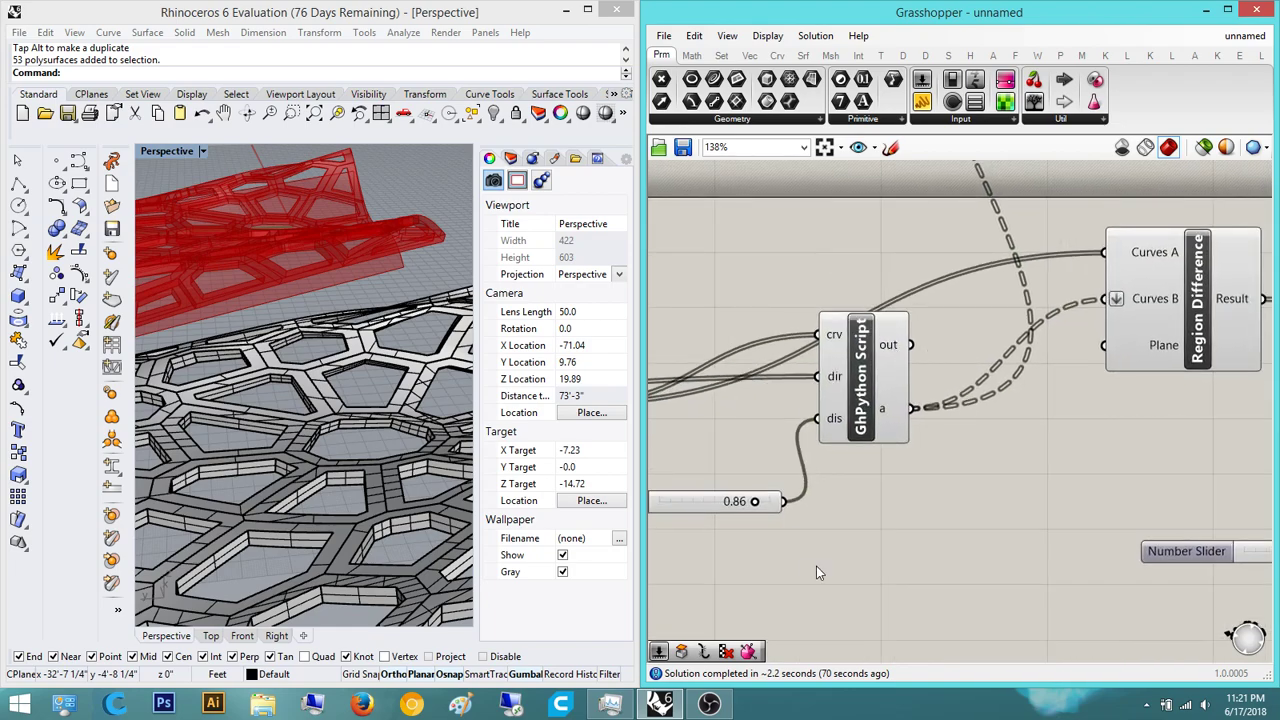
# - Review the start of the definition around Voronoi, Populate 2D and the boundary Curve parameter
pyautogui.moveTo(962, 487); pyautogui.dragTo(805, 479, button='right')
pyautogui.scroll(-3, 805, 479)
pyautogui.scroll(-1, 963, 432)
pyautogui.moveTo(1063, 443); pyautogui.dragTo(1203, 435, button='right')
pyautogui.scroll(-3, 963, 438)
pyautogui.scroll(-1, 926, 434)
pyautogui.scroll(5, 775, 416)
pyautogui.scroll(2, 772, 416)
pyautogui.moveTo(811, 319); pyautogui.dragTo(740, 336, button='right')
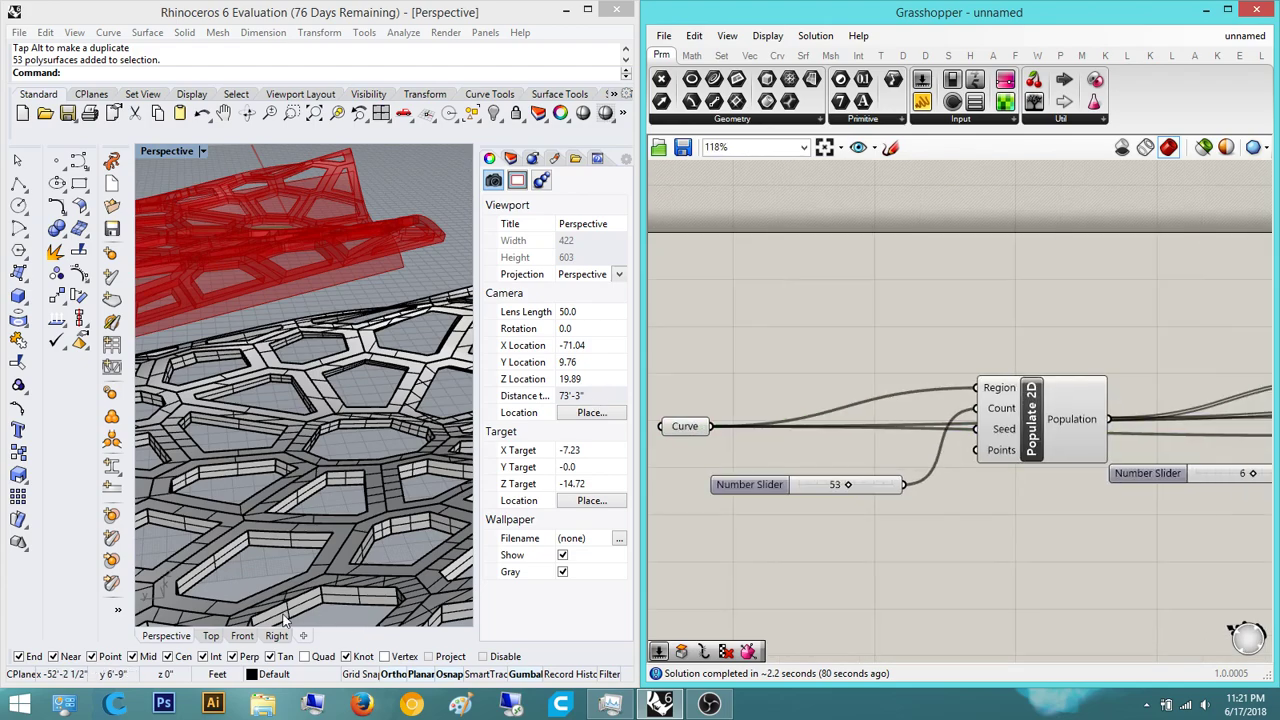
# - Draw a rectangle in the Top view just below the lattice preview and select it
pyautogui.click(211, 637)
pyautogui.scroll(-3, 428, 365)
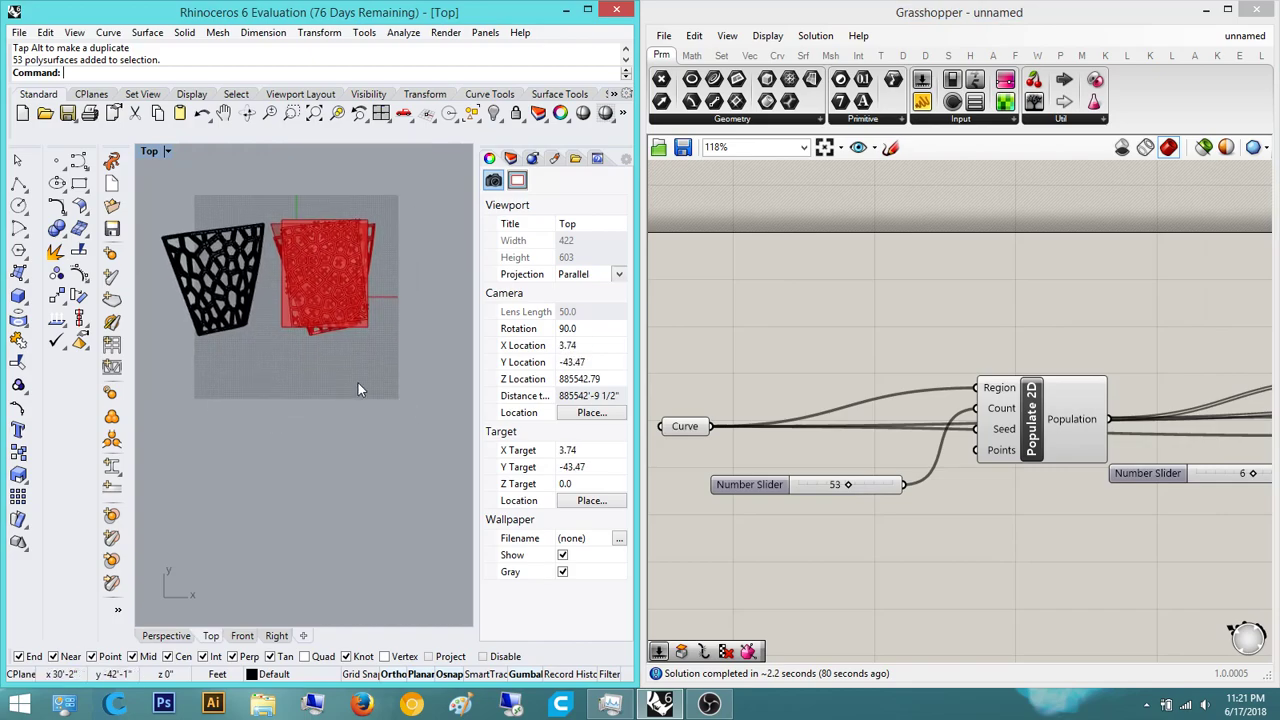
pyautogui.write('Rectangle')
pyautogui.moveTo(373, 381); pyautogui.dragTo(285, 383, button='right')
pyautogui.scroll(4, 273, 374)
pyautogui.press('Return')
pyautogui.click(233, 364)
pyautogui.click(351, 478)
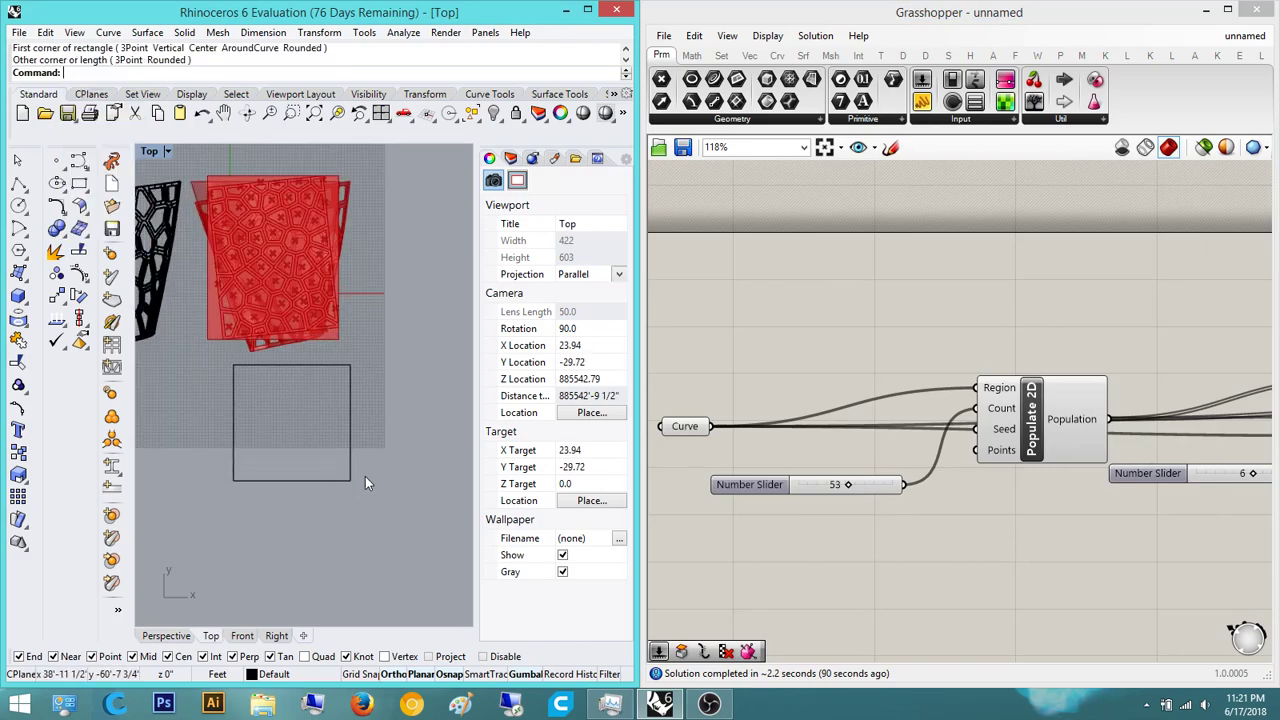
pyautogui.moveTo(365, 476); pyautogui.dragTo(403, 473, button='right')
pyautogui.moveTo(420, 516); pyautogui.dragTo(340, 429)
pyautogui.moveTo(870, 373); pyautogui.dragTo(896, 348, button='right')
pyautogui.doubleClick(817, 300)
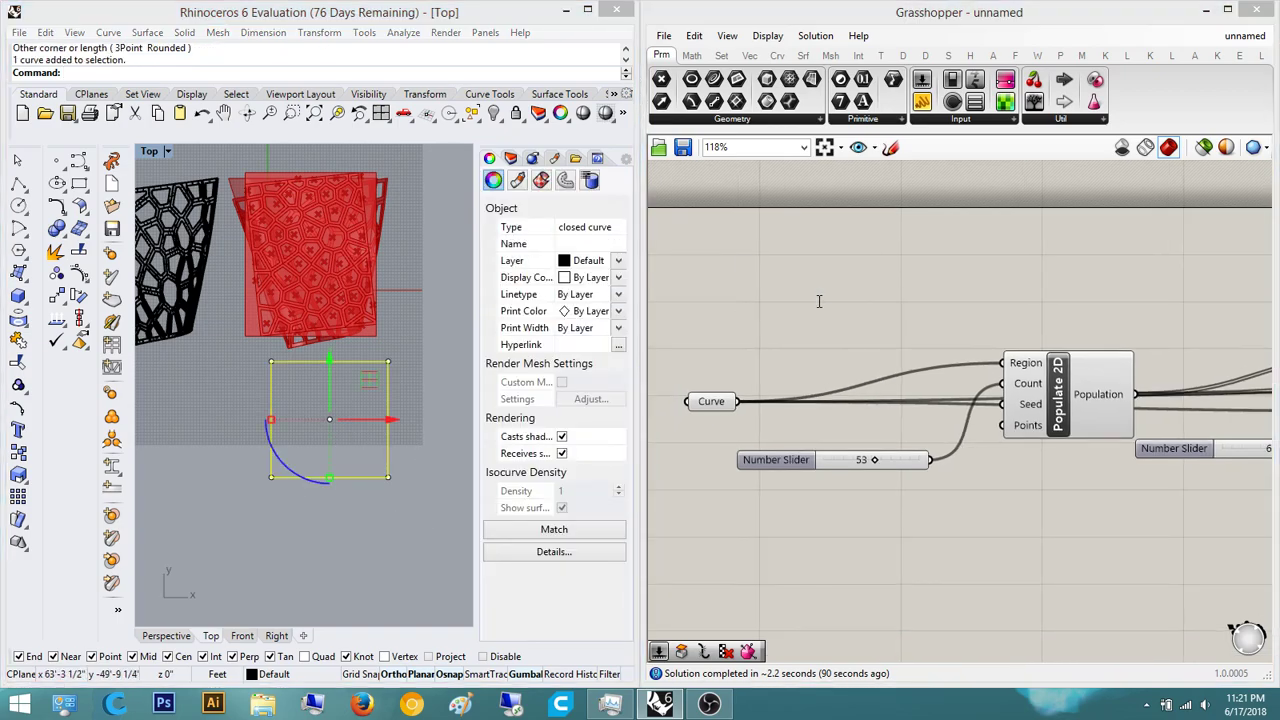
pyautogui.write('rec')
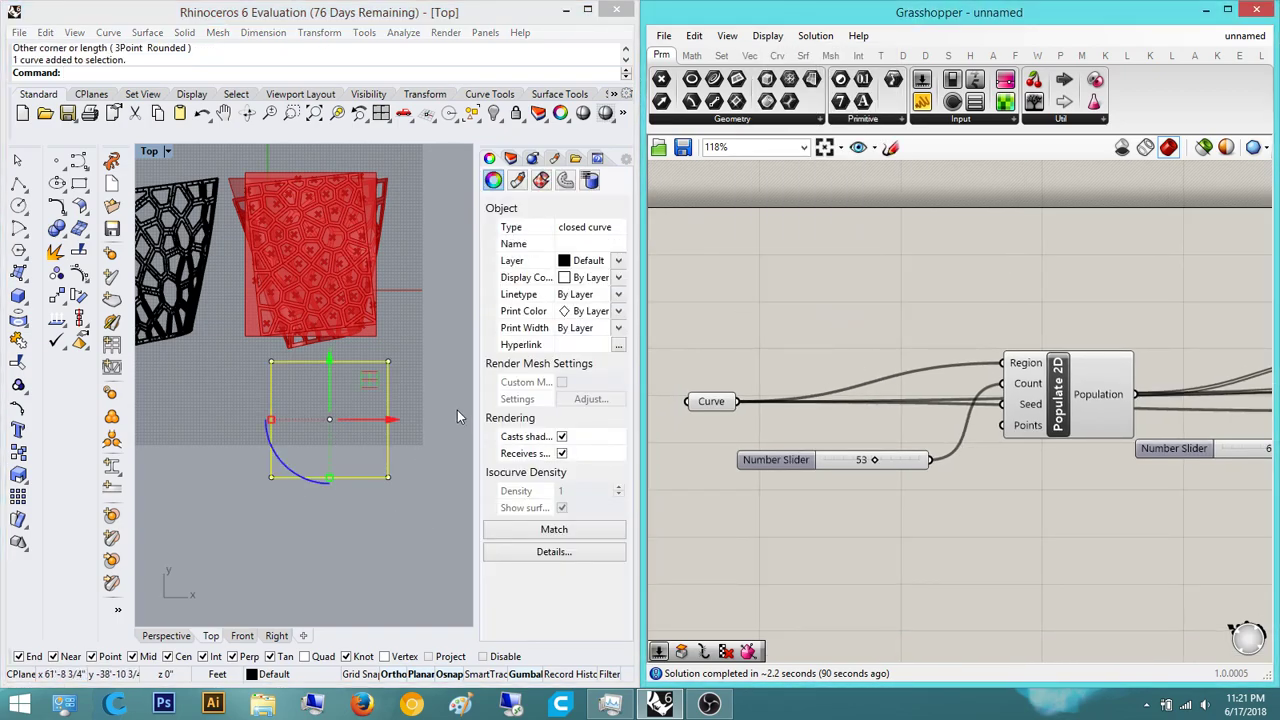
# - Add a new Curve parameter above the existing one and reference the selected rectangle in it
pyautogui.doubleClick(738, 330)
pyautogui.write('curve')
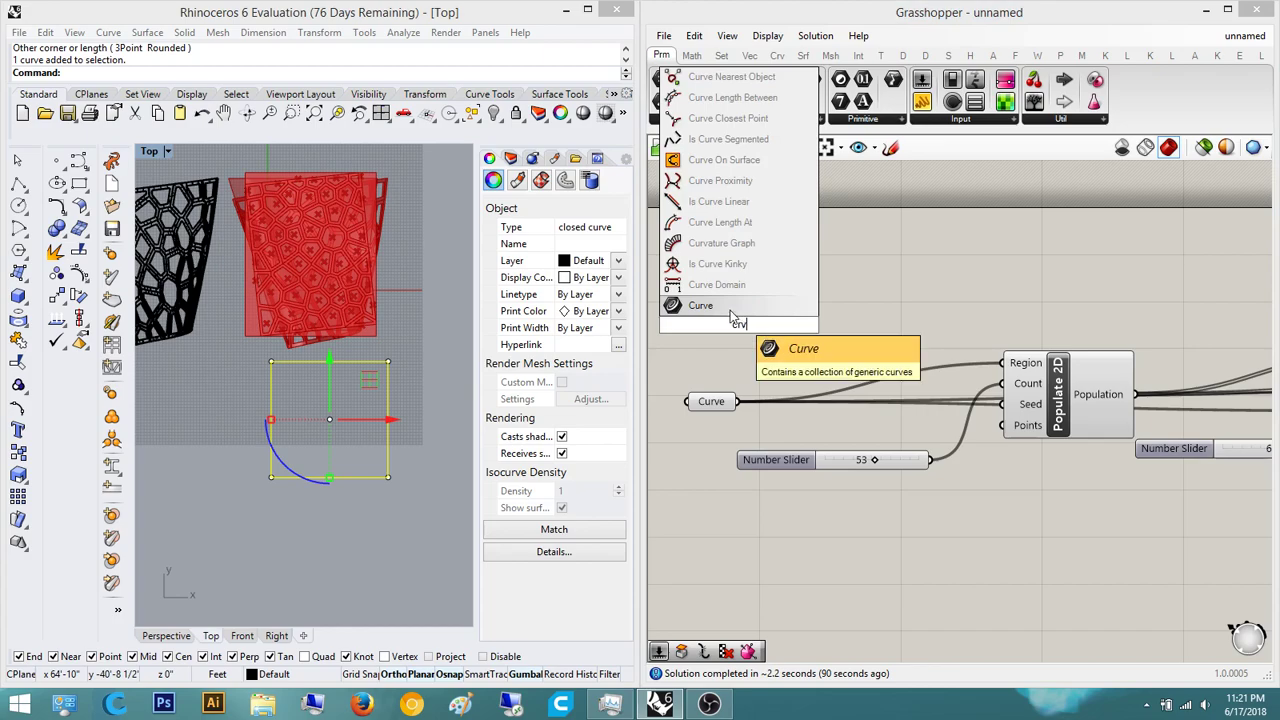
pyautogui.press('Return')
pyautogui.scroll(2, 729, 330)
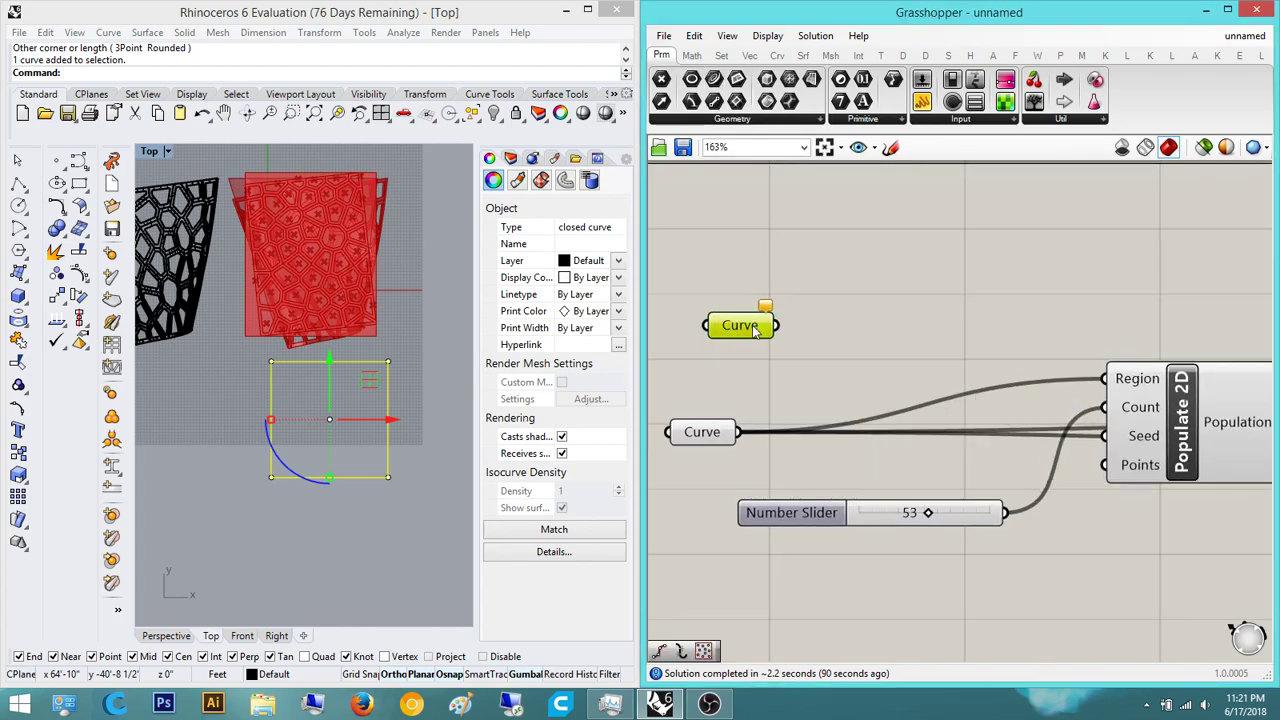
pyautogui.rightClick(752, 325)
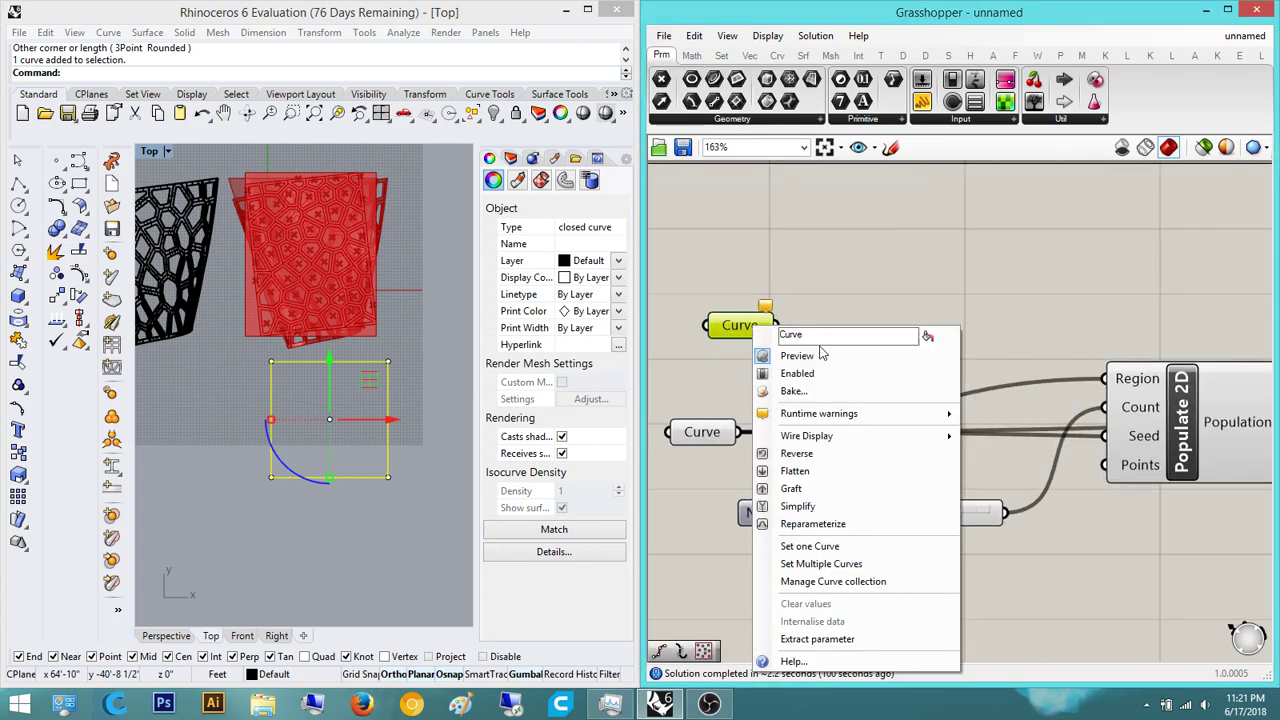
pyautogui.click(809, 546)
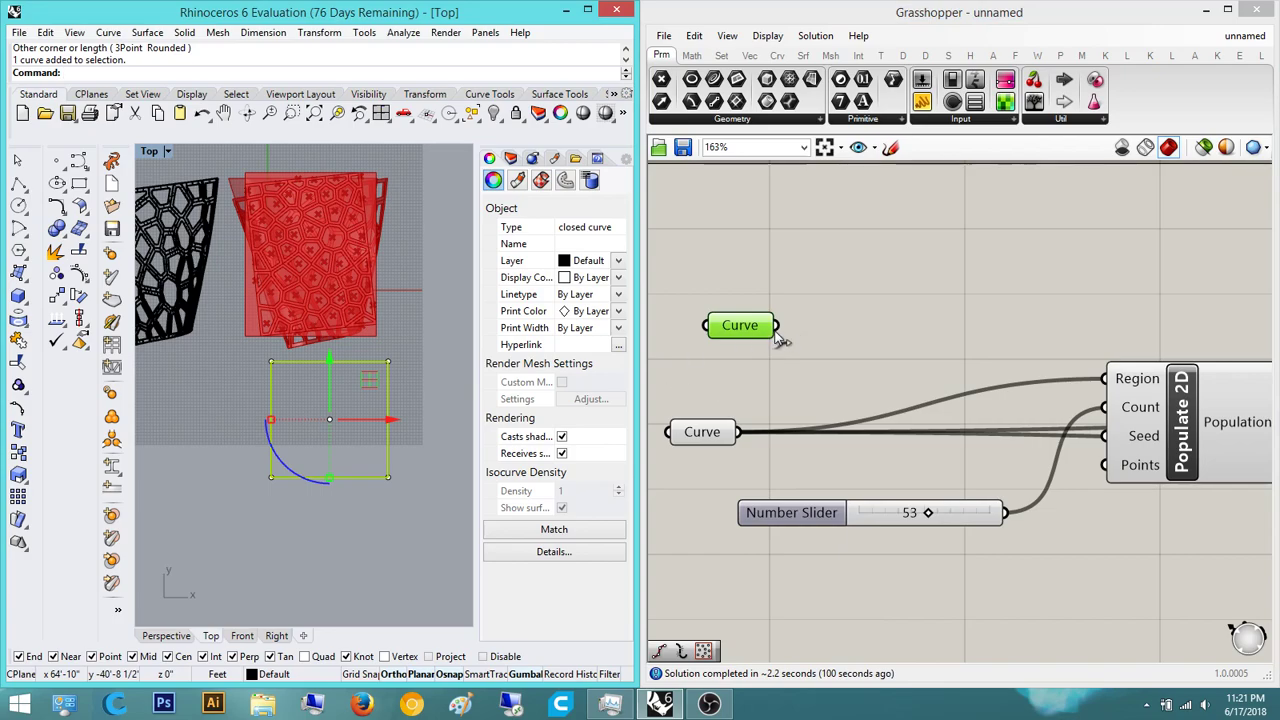
# - Replace the old boundary curve with the rectangle's Curve parameter at Populate 2D's Region and Voronoi's Boundary inputs
pyautogui.moveTo(1001, 348); pyautogui.dragTo(1095, 306, button='right')
pyautogui.click(1032, 286)
pyautogui.click(741, 393)
pyautogui.moveTo(741, 394); pyautogui.dragTo(758, 406)
pyautogui.moveTo(942, 325); pyautogui.dragTo(878, 319, button='right')
pyautogui.click(884, 323)
pyautogui.scroll(-3, 972, 348)
pyautogui.moveTo(1066, 368); pyautogui.dragTo(880, 380, button='right')
pyautogui.moveTo(720, 397); pyautogui.dragTo(786, 335, button='right')
pyautogui.moveTo(767, 320); pyautogui.dragTo(938, 348)
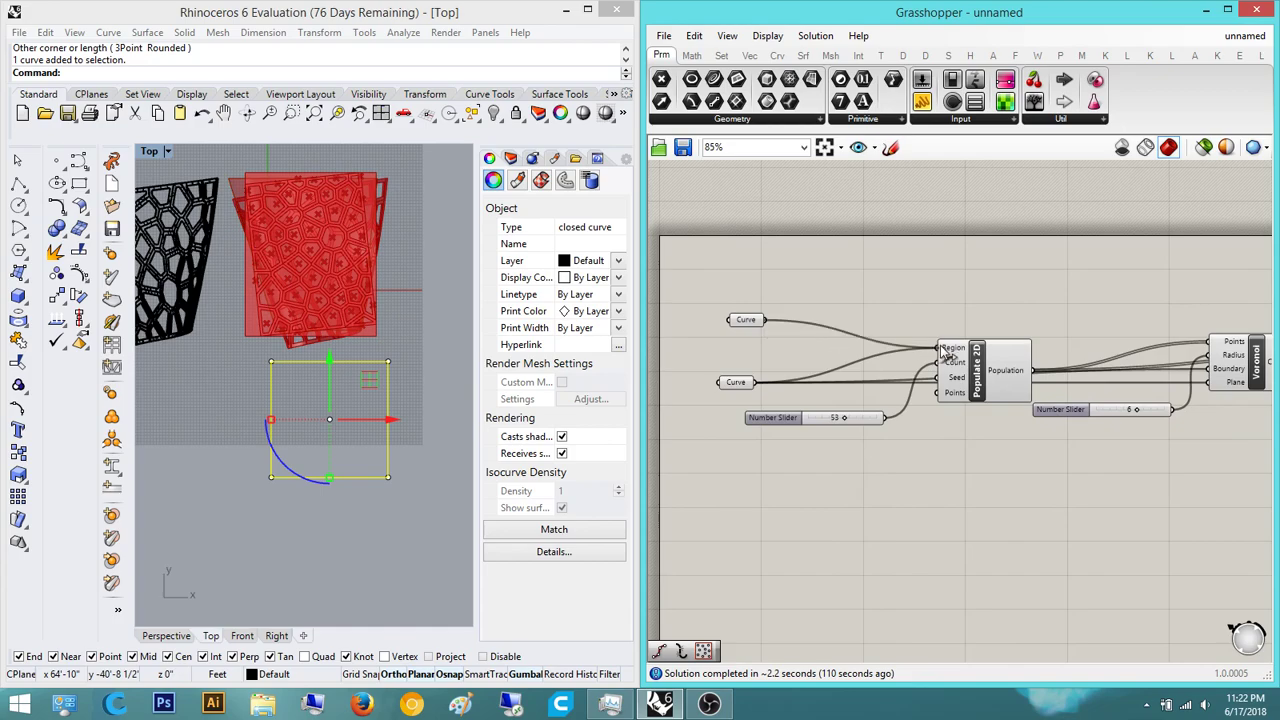
pyautogui.moveTo(891, 273); pyautogui.dragTo(806, 278, button='right')
pyautogui.moveTo(687, 323); pyautogui.dragTo(1126, 371)
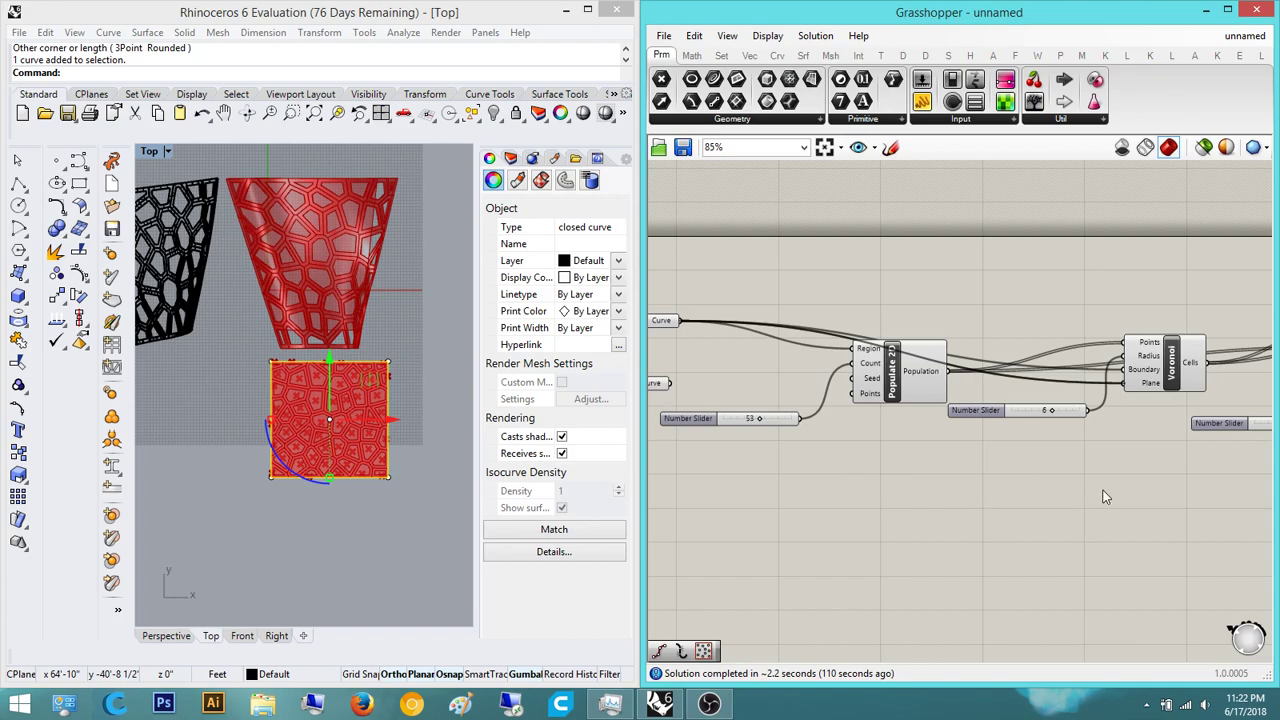
# - Examine in Perspective how the lattice generated from the new rectangle morphs onto the curved surface
pyautogui.moveTo(1007, 487); pyautogui.dragTo(951, 490, button='right')
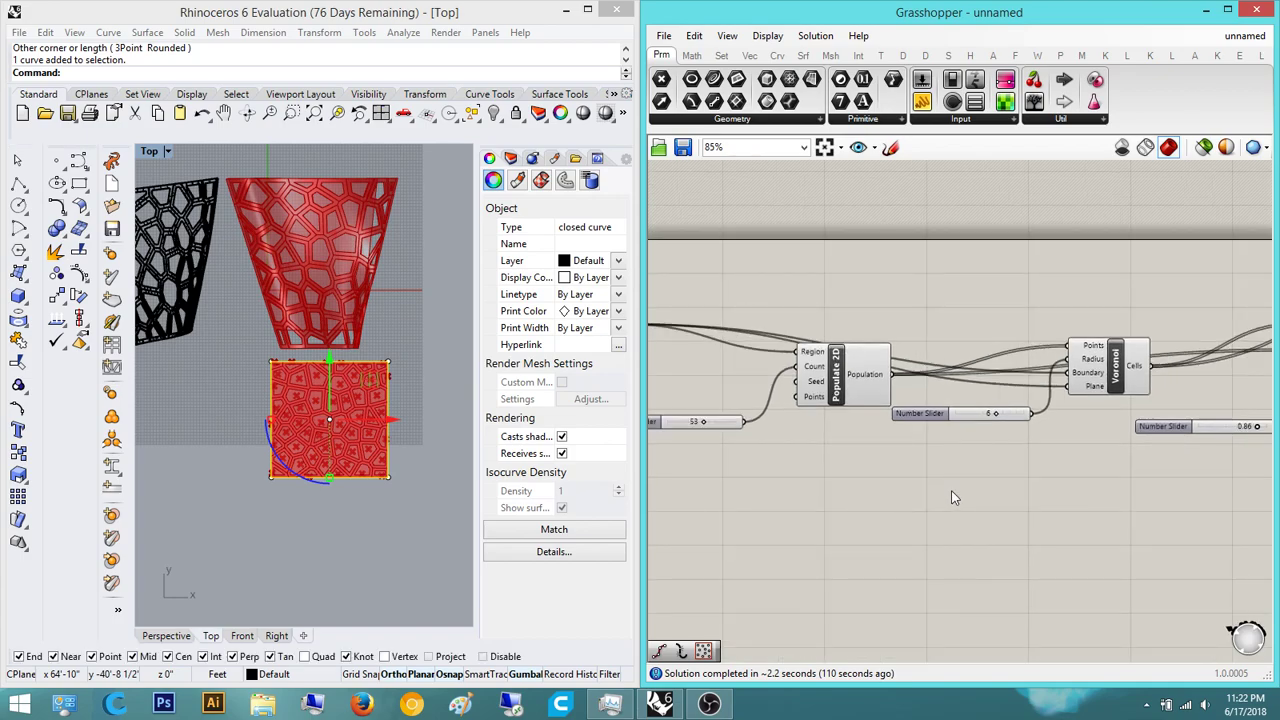
pyautogui.click(170, 636)
pyautogui.scroll(-8, 290, 468)
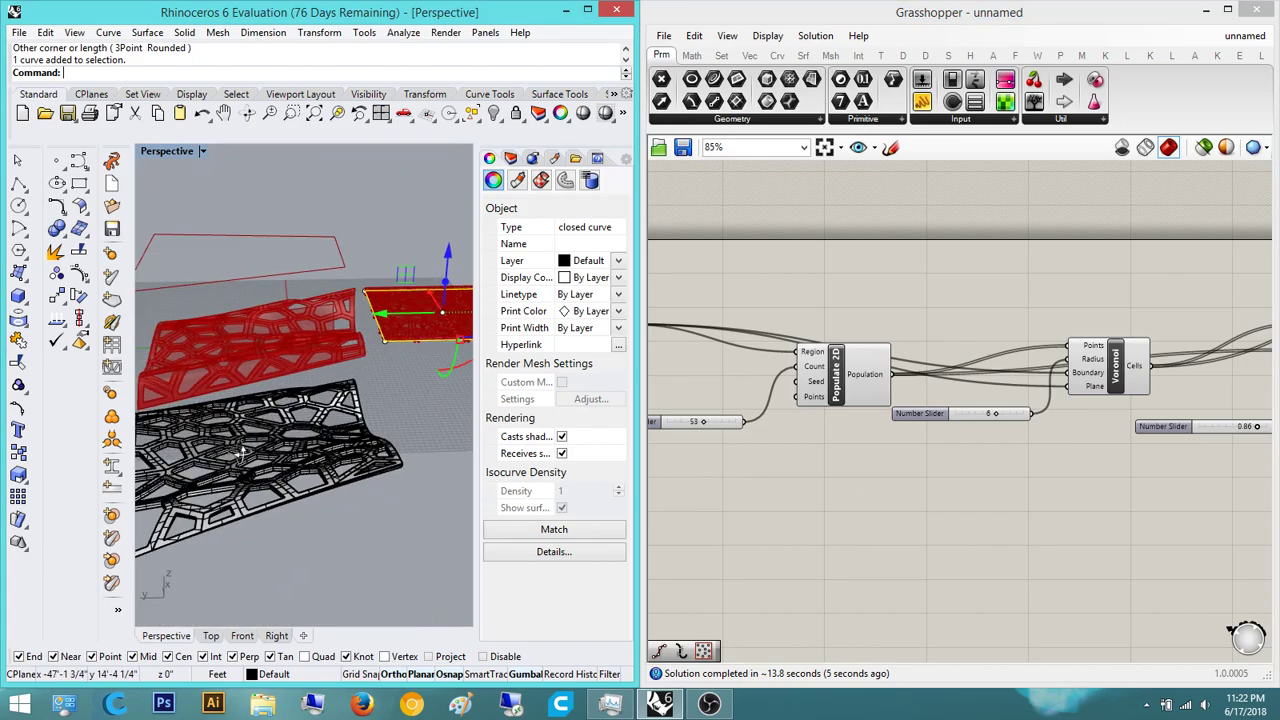
pyautogui.moveTo(290, 468); pyautogui.dragTo(431, 443, button='right')
pyautogui.scroll(10, 355, 352)
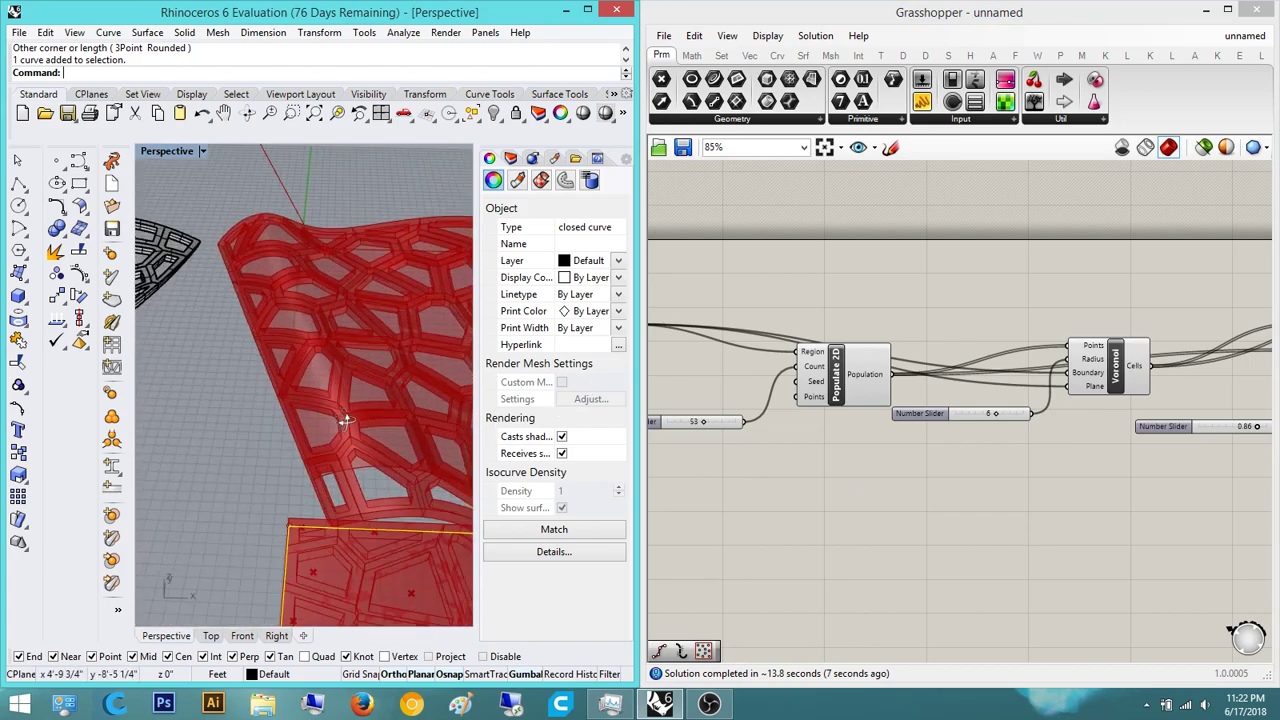
pyautogui.moveTo(326, 388); pyautogui.dragTo(361, 393, button='right')
pyautogui.scroll(-6, 361, 393)
pyautogui.scroll(6, 212, 395)
pyautogui.moveTo(209, 409); pyautogui.dragTo(183, 370, button='right')
pyautogui.scroll(5, 242, 412)
pyautogui.scroll(-4, 240, 418)
pyautogui.scroll(-7, 183, 370)
pyautogui.scroll(5, 260, 374)
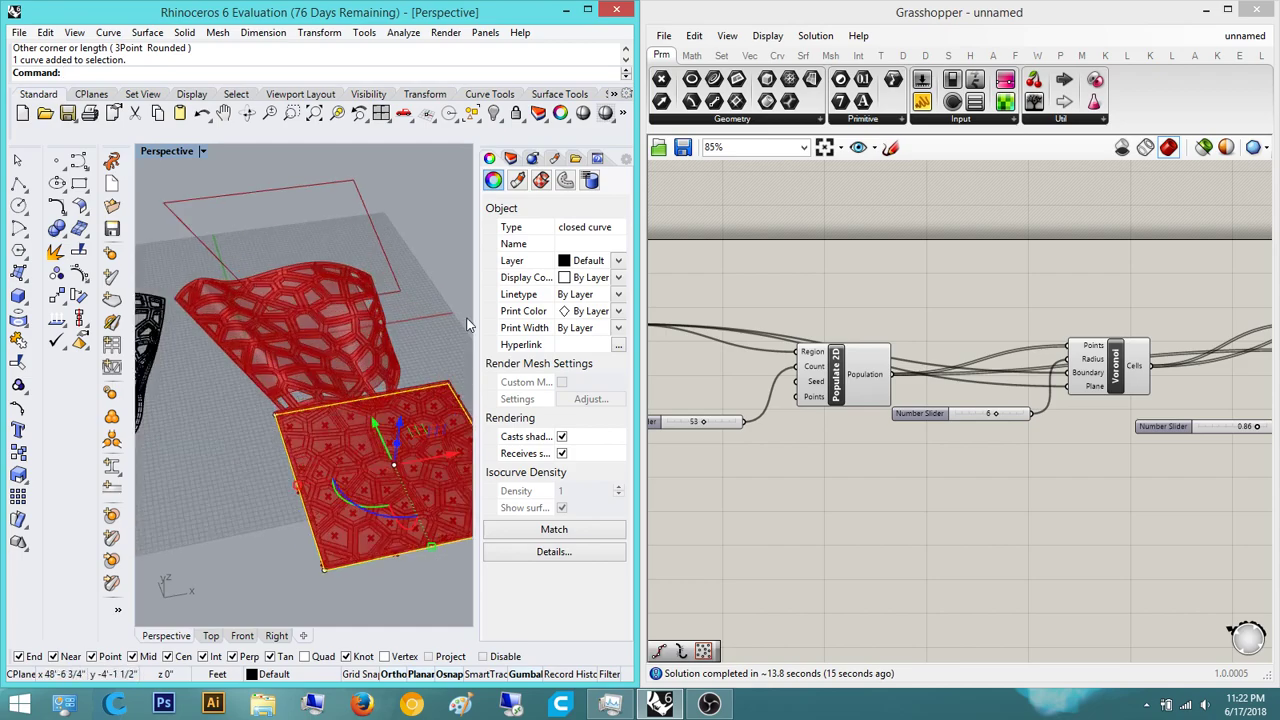
# - Deselect the rectangle, check the morphed lattice's edges in the Top view and review the definition up to Extrude
pyautogui.press('Escape')
pyautogui.click(211, 636)
pyautogui.scroll(5, 300, 316)
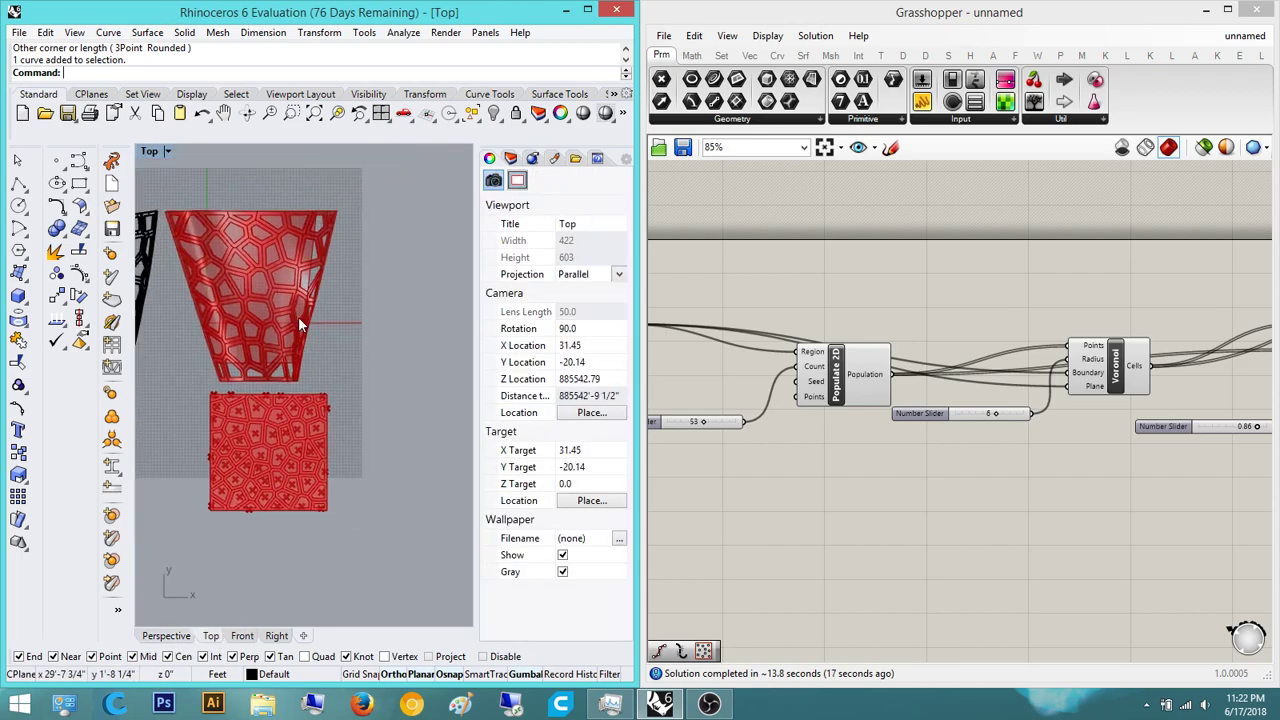
pyautogui.scroll(-1, 1044, 481)
pyautogui.moveTo(1240, 452); pyautogui.dragTo(1007, 456, button='right')
pyautogui.scroll(-3, 1044, 481)
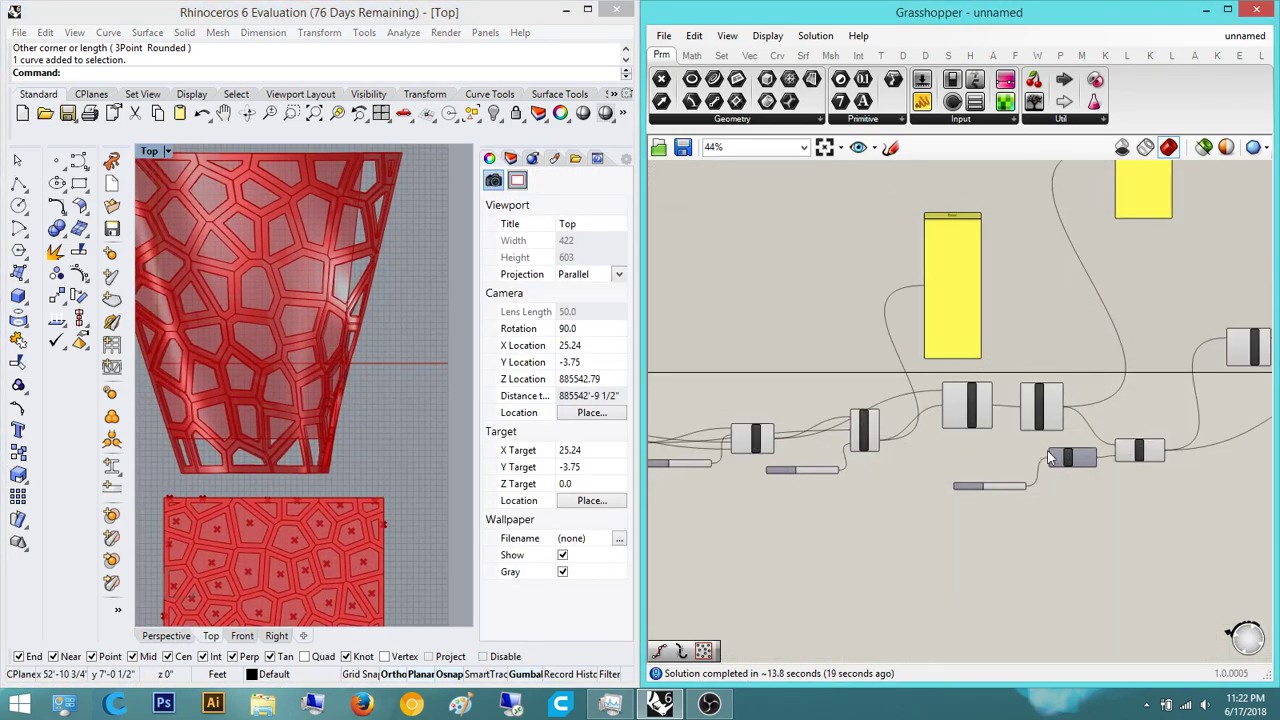
pyautogui.scroll(3, 1007, 456)
pyautogui.moveTo(1107, 429); pyautogui.dragTo(892, 454, button='right')
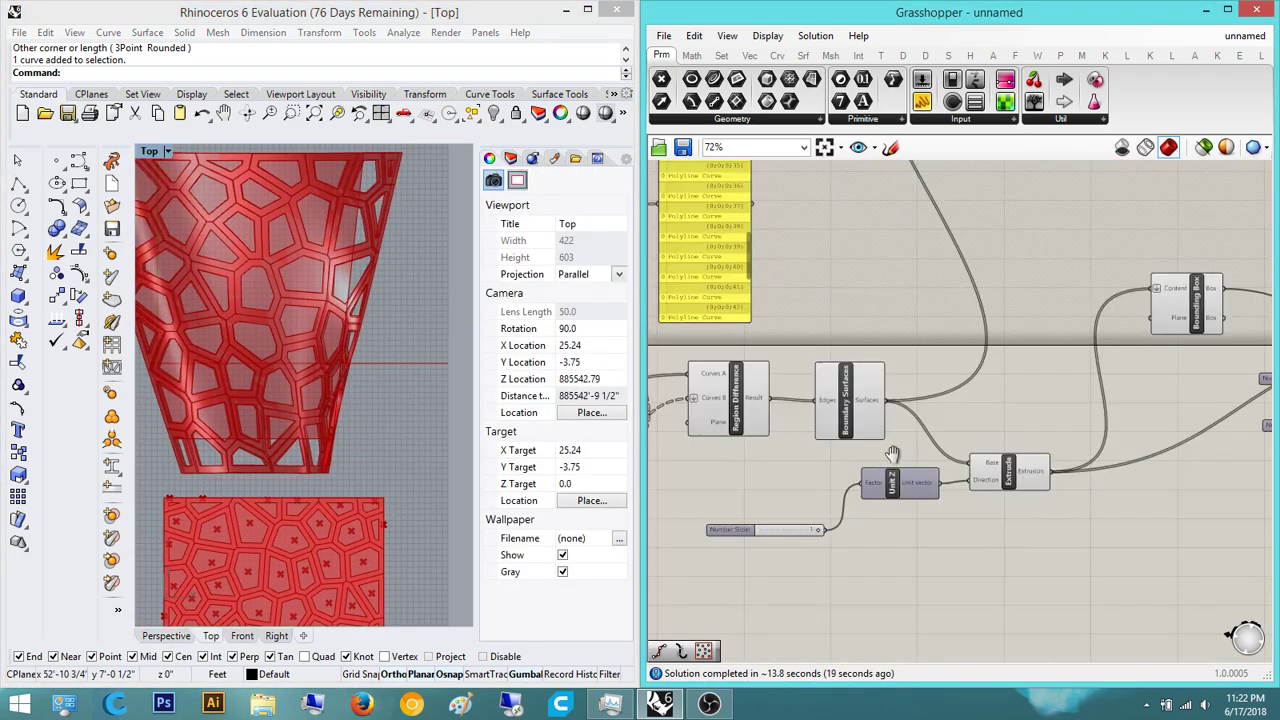